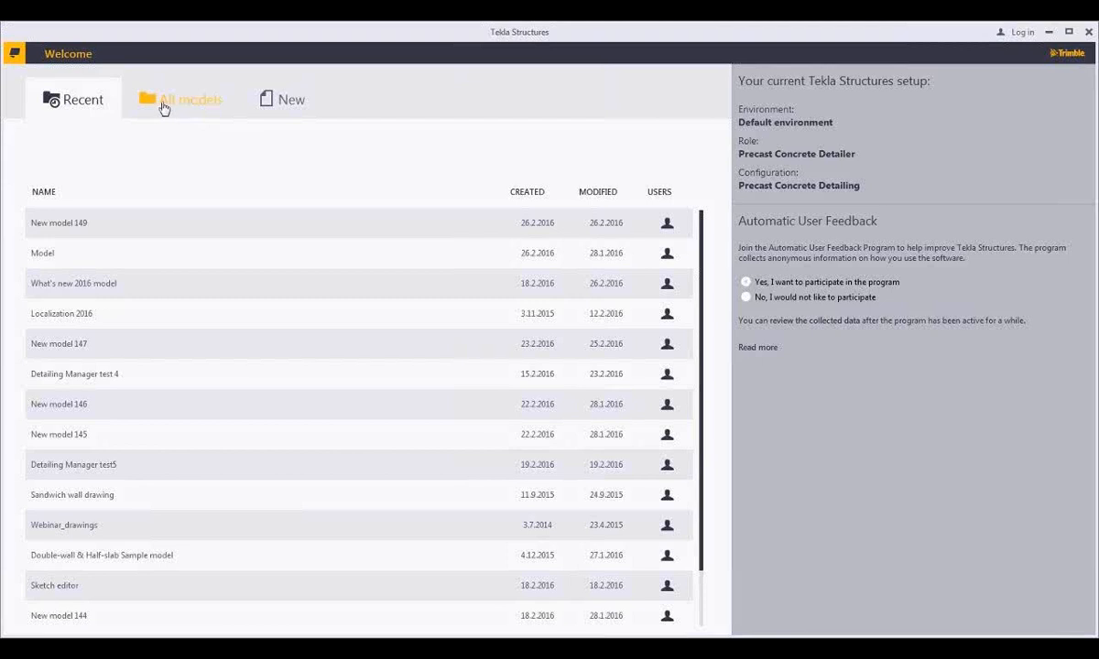
Review the Fish Harbour model's details, and create a new single-user model named "Model" from the Precast template
left_click(163, 106)
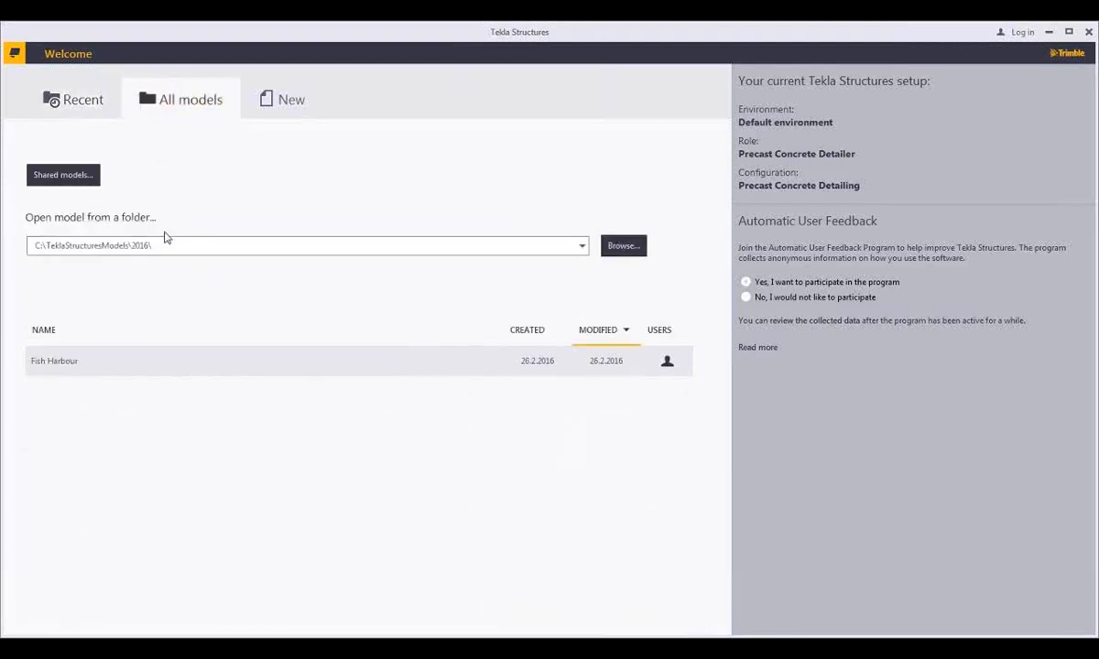
left_click(127, 362)
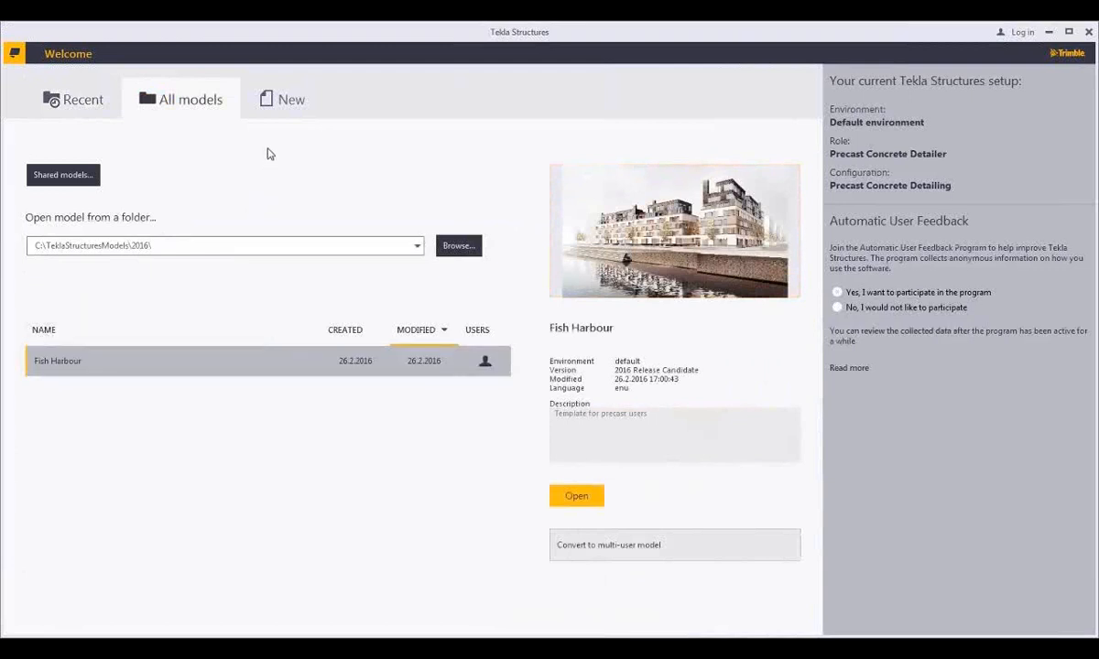
left_click(275, 108)
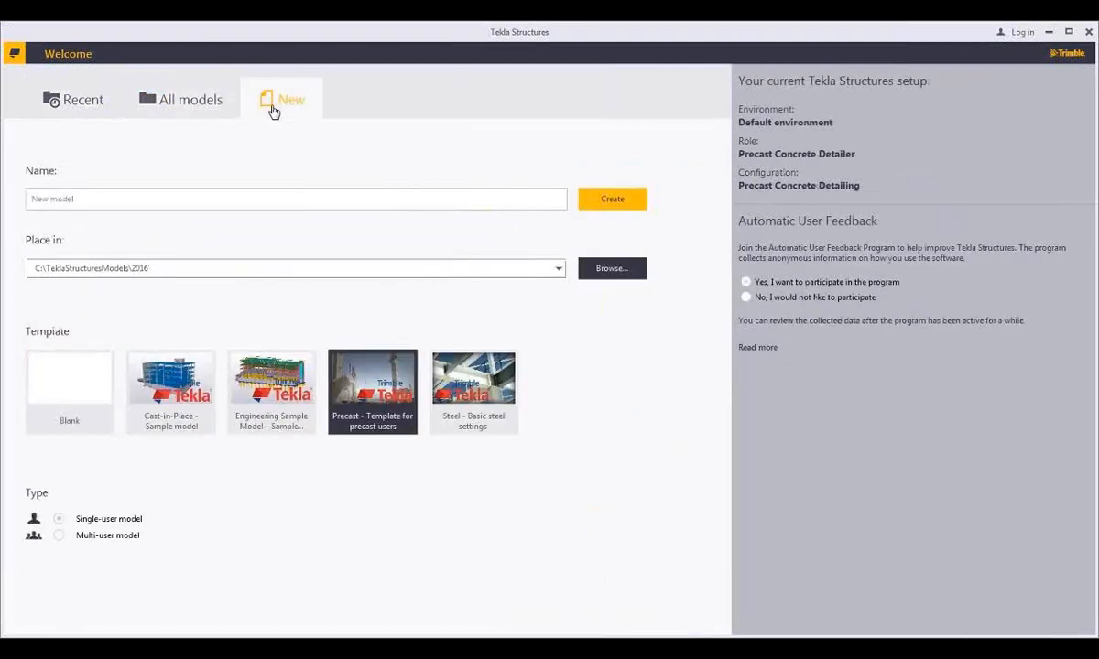
left_click(102, 197)
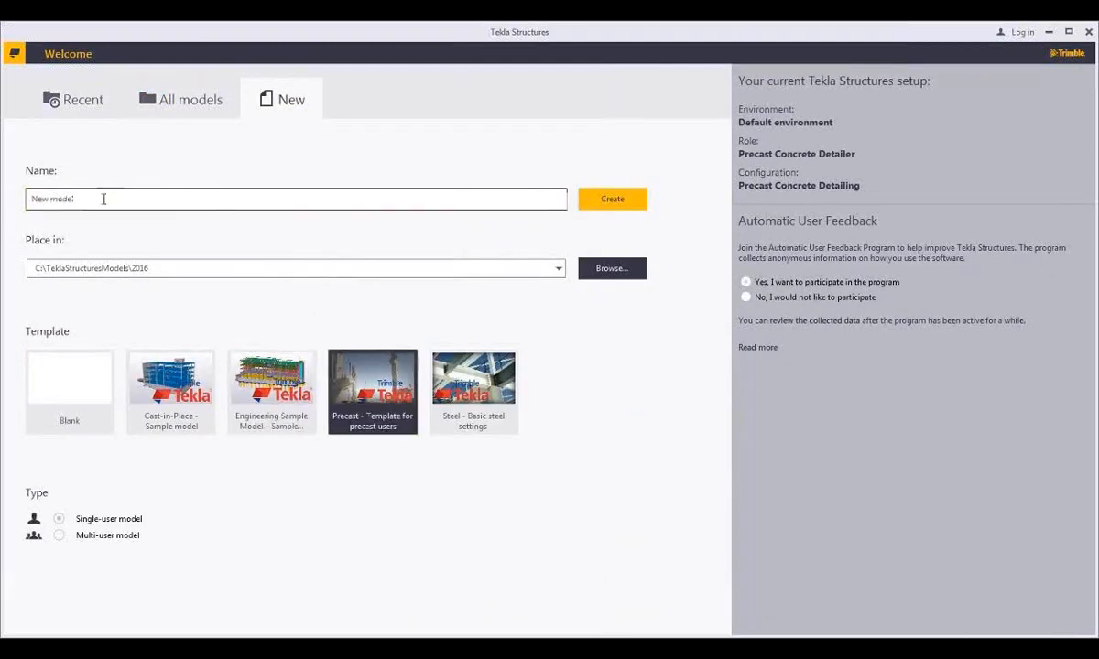
key("ctrl+a")
type("Mod")
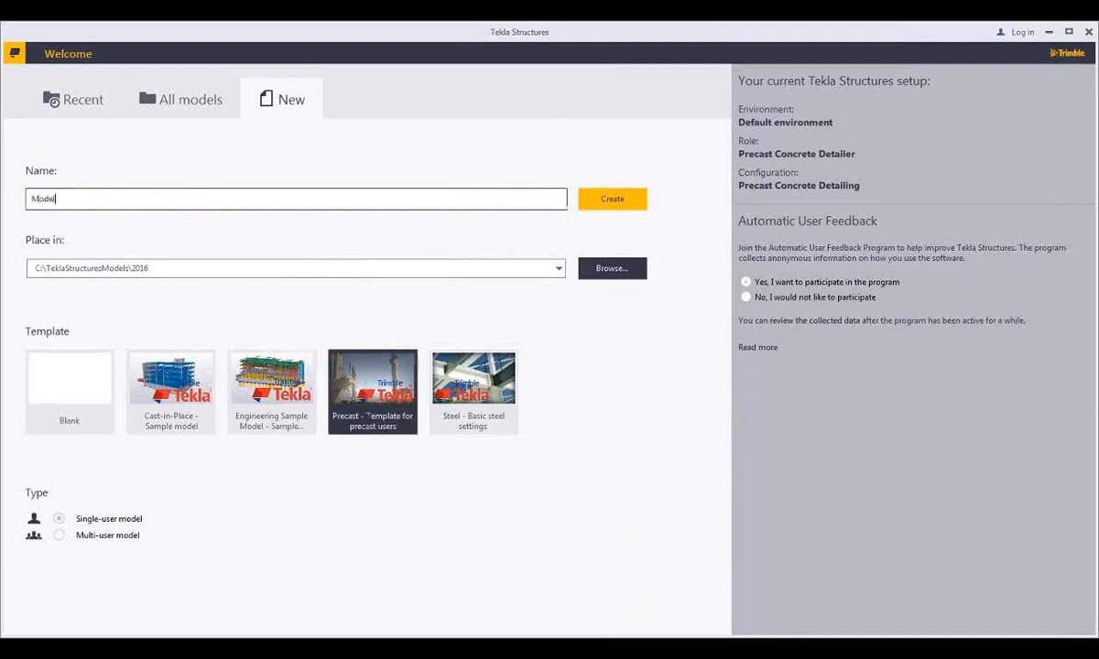
left_click(638, 203)
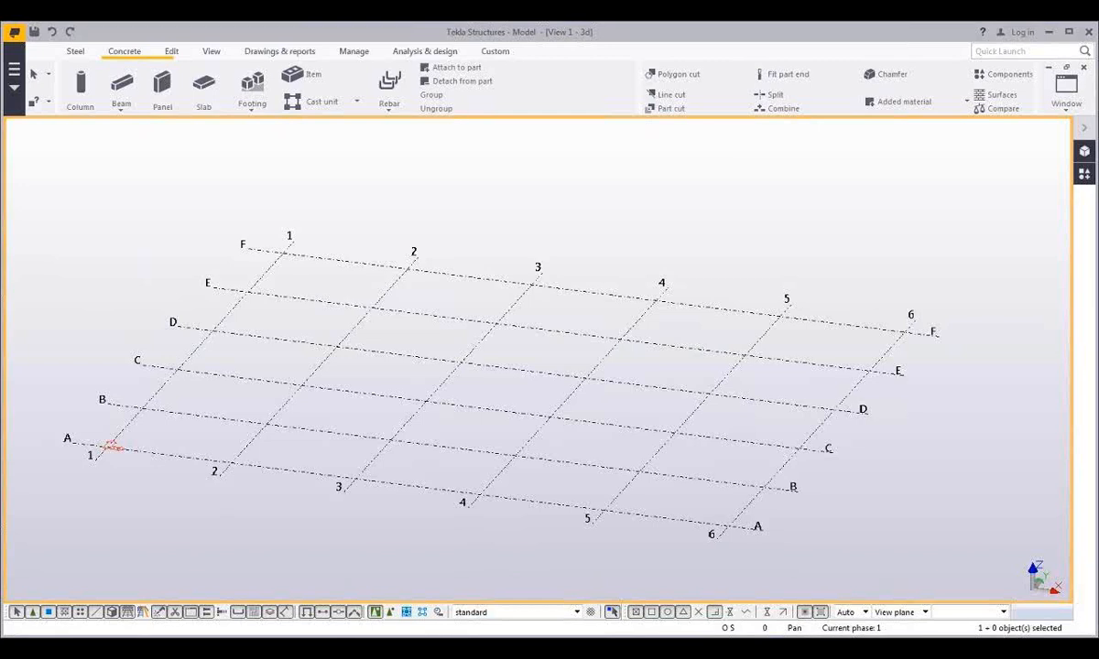
Place a concrete column at the intersection of grid lines A and 1
middle_click_drag(439, 537, 375, 514, "ctrl")
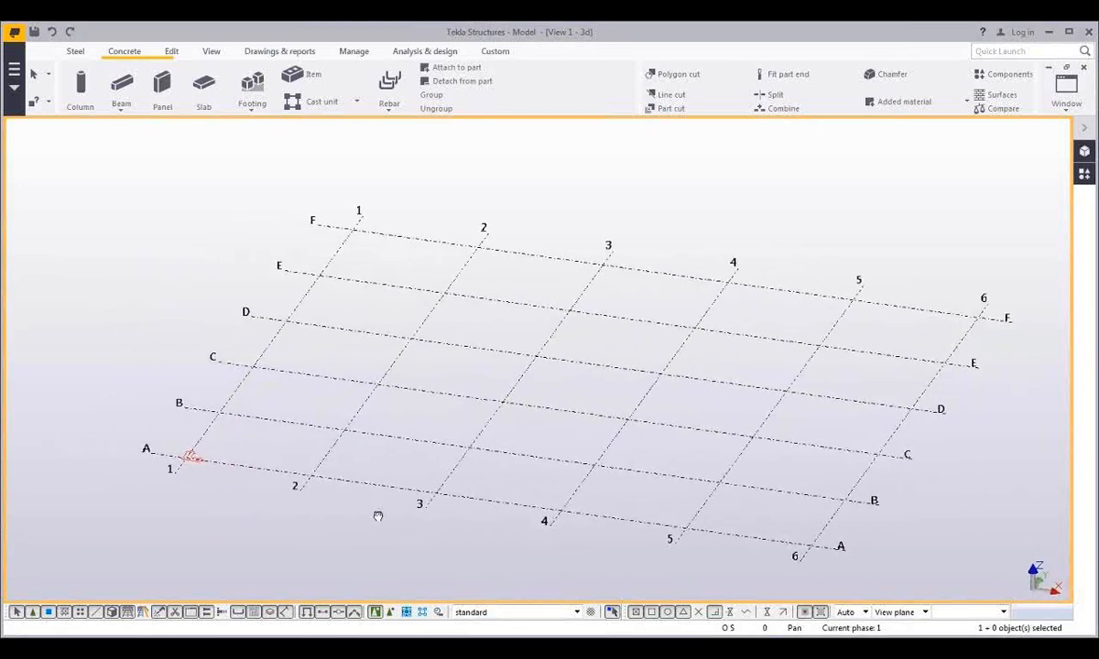
left_click(80, 99)
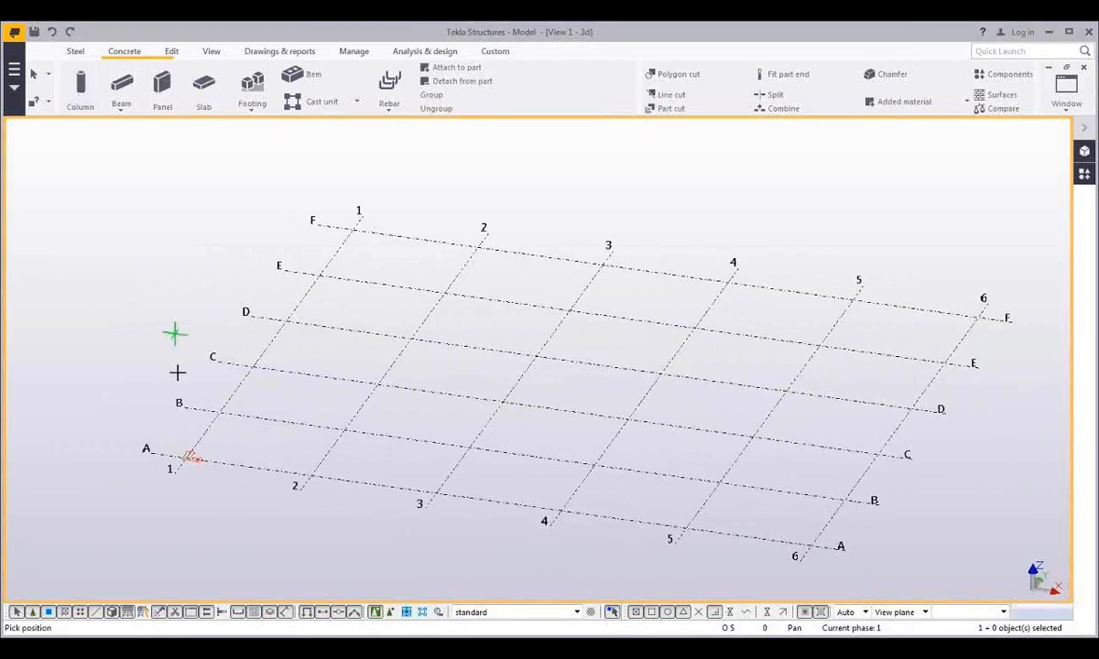
left_click(184, 457)
scroll(185, 458, "up", 4)
middle_click_drag(188, 440, 209, 463)
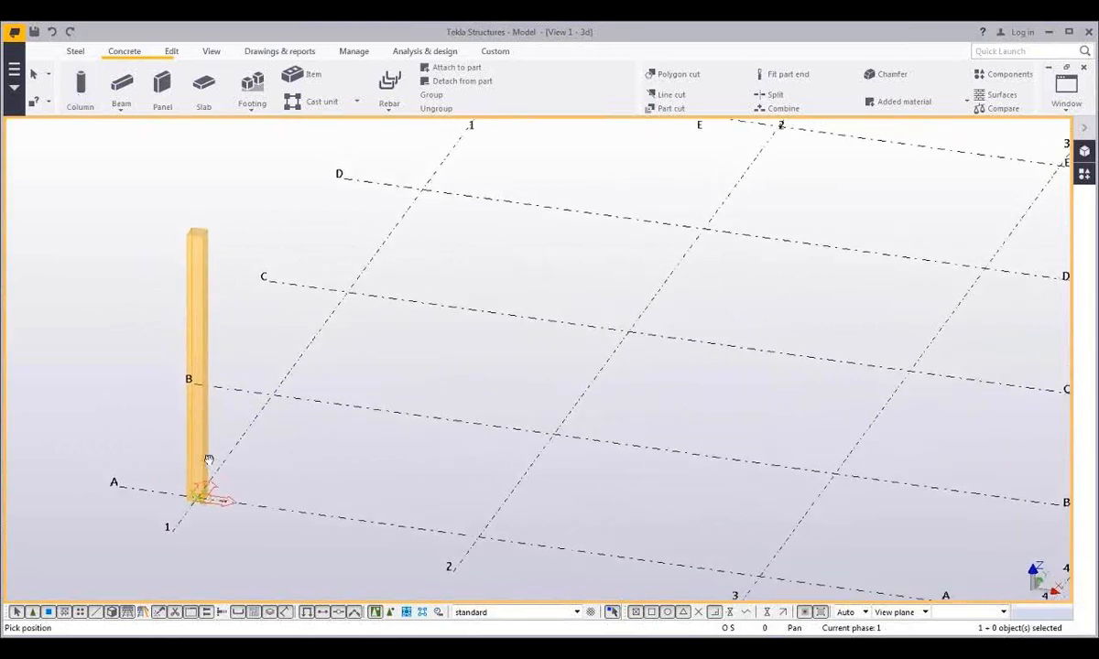
Add a concrete beam about 6500 mm long from the column's top towards grid line 2, and a pad footing under the column
left_click(121, 84)
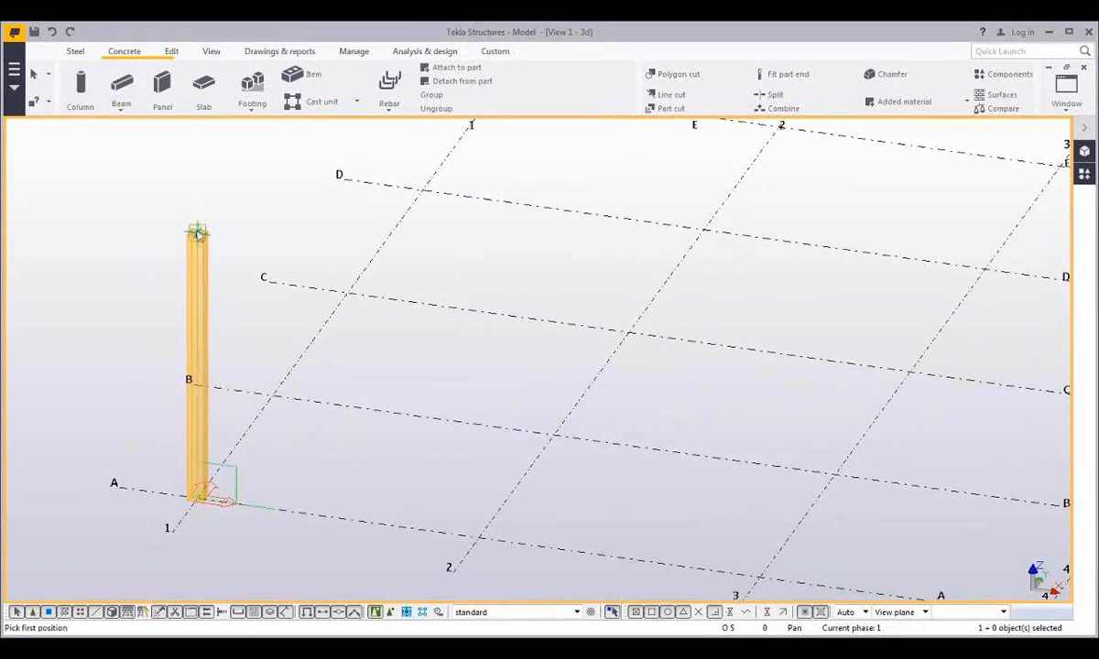
left_click(197, 231)
left_click(453, 268)
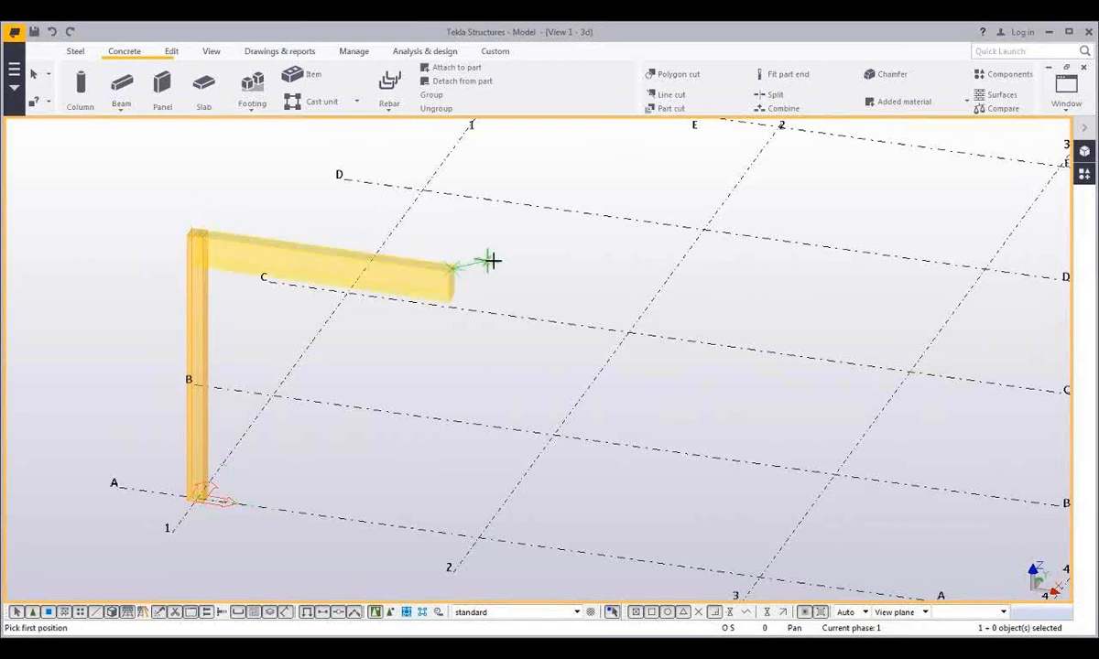
left_click(253, 85)
left_click(203, 493)
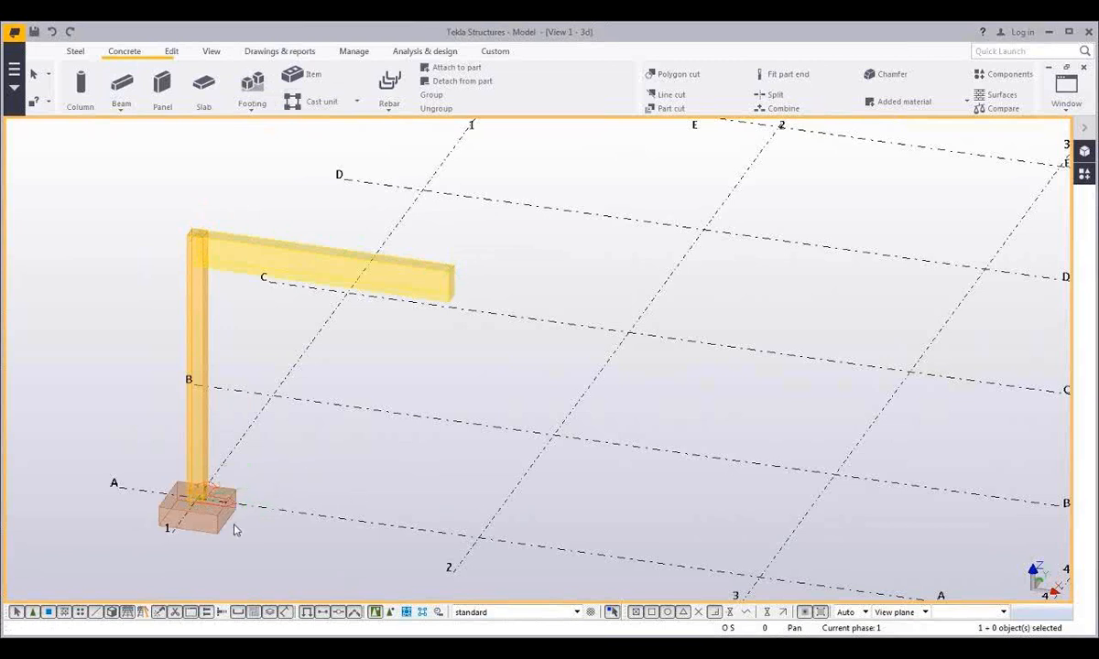
Copy the footing, column and beam together from grid intersection A-1 to B-1
left_click(229, 524)
left_click(197, 357, "shift")
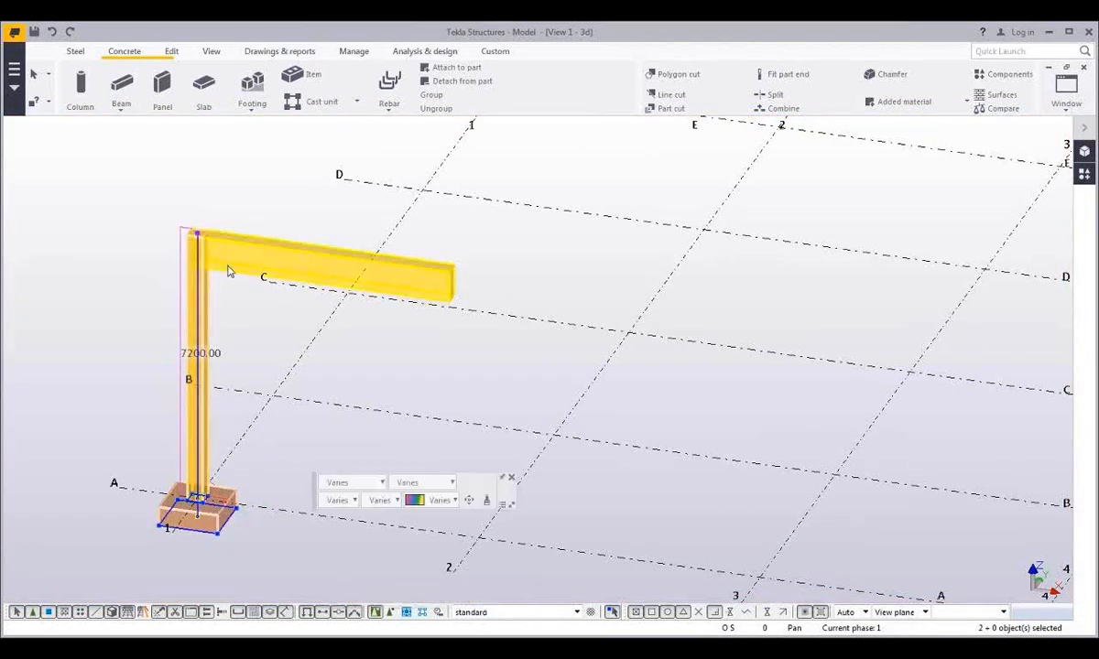
left_click(229, 270, "shift")
key("ctrl+c")
left_click(196, 502)
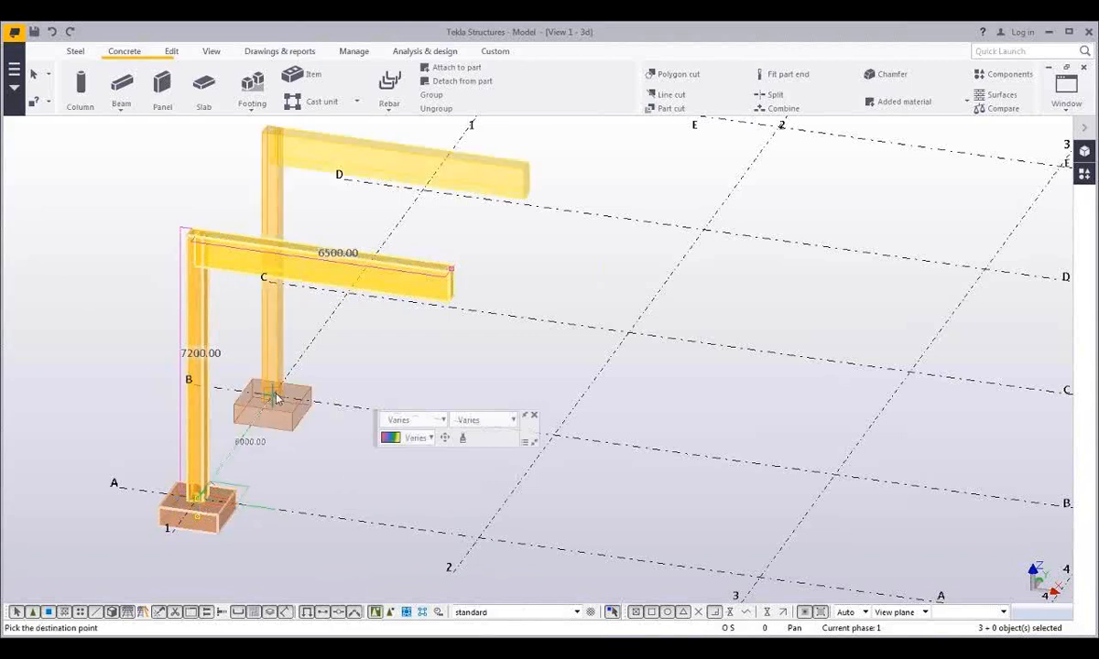
middle_click_drag(297, 407, 276, 431)
key("Escape")
left_click(328, 403)
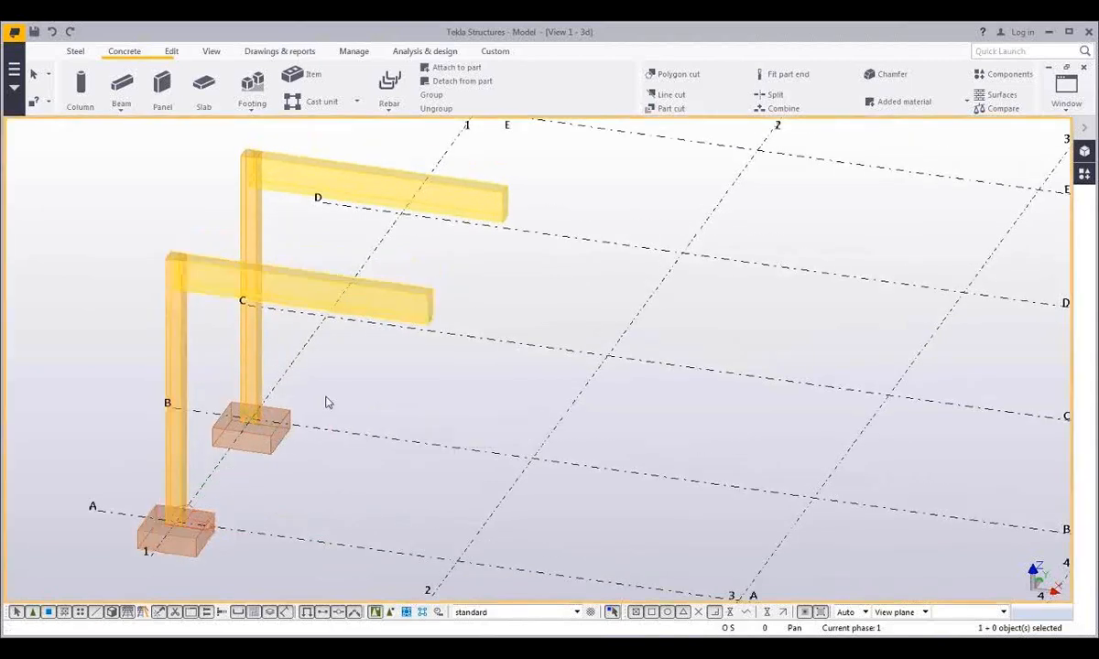
Deepen the copied beam on grid line B to a 1800*400 profile by direct modification of its bottom face
left_click(444, 206)
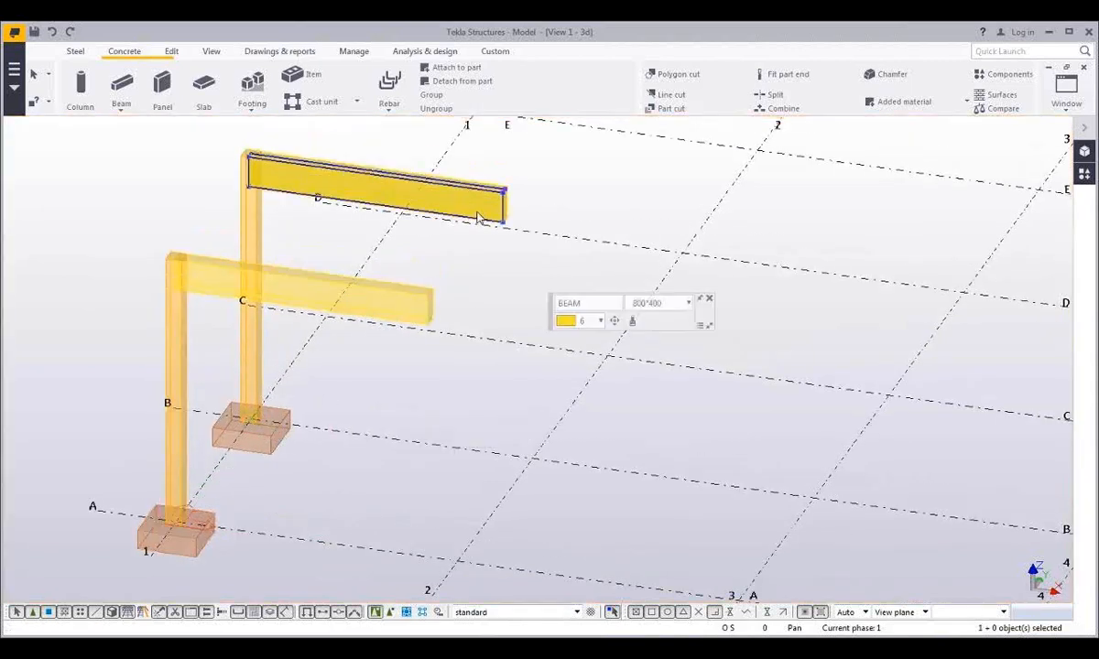
left_click_drag(481, 219, 480, 255)
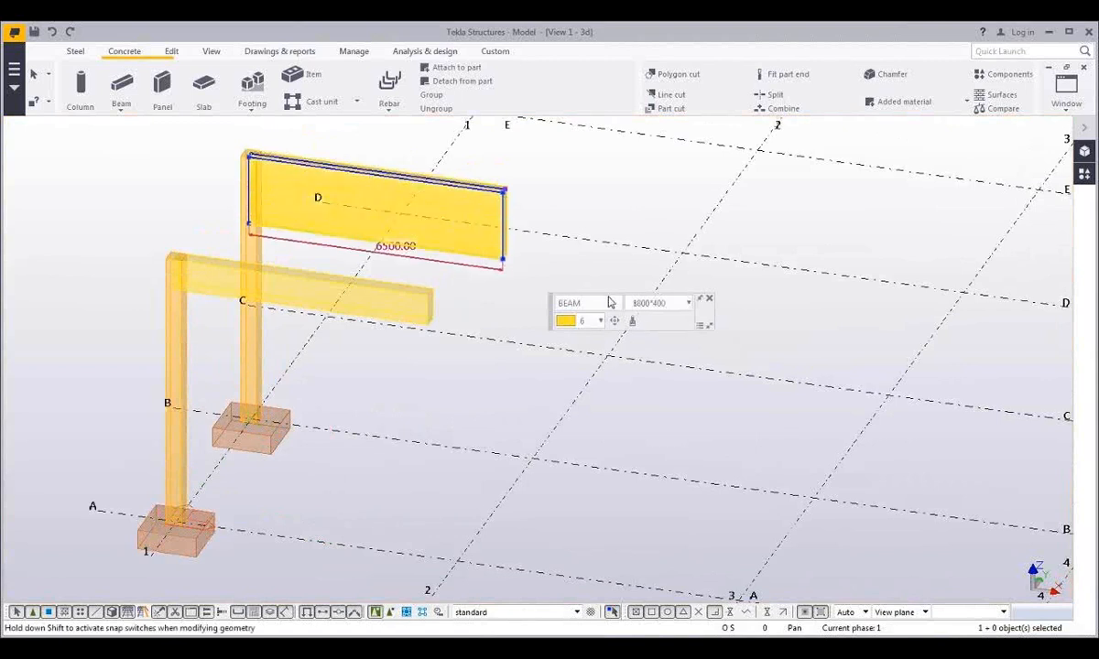
Move the contextual toolbar closer to the front beam and check its placement with each beam selected
left_click(404, 300)
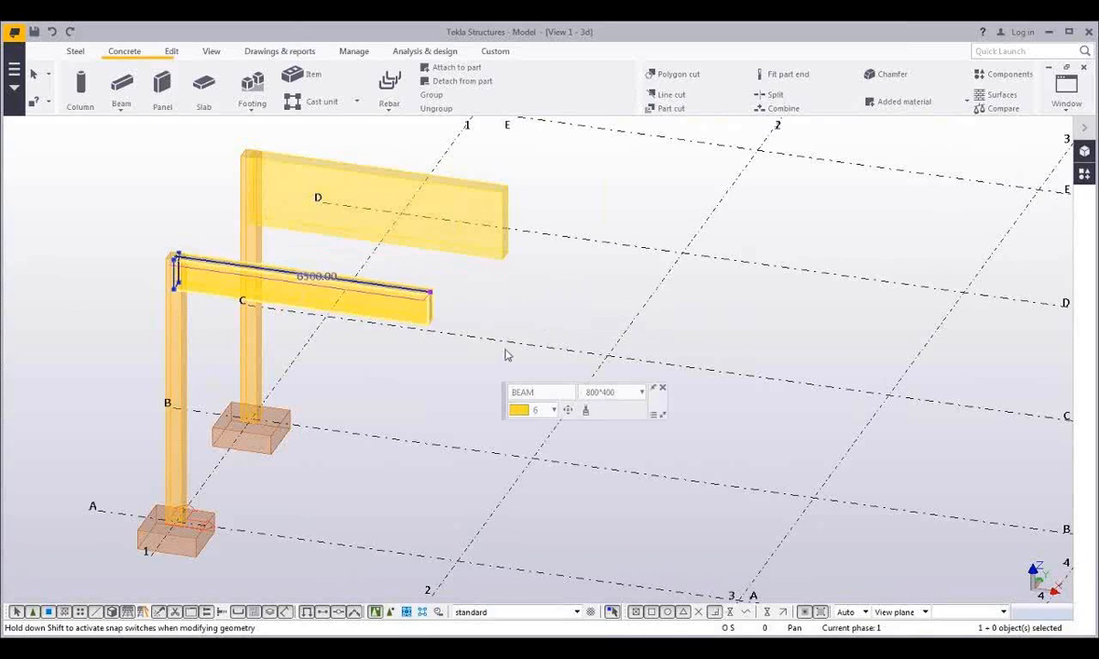
left_click_drag(503, 394, 410, 419)
left_click(504, 252)
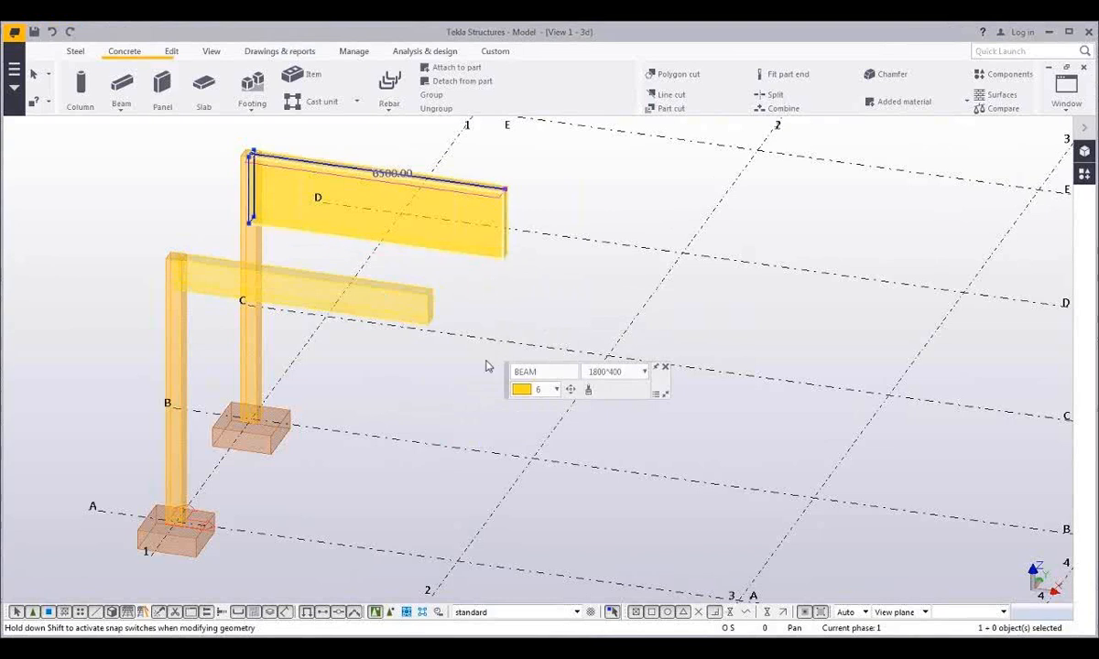
left_click(421, 318)
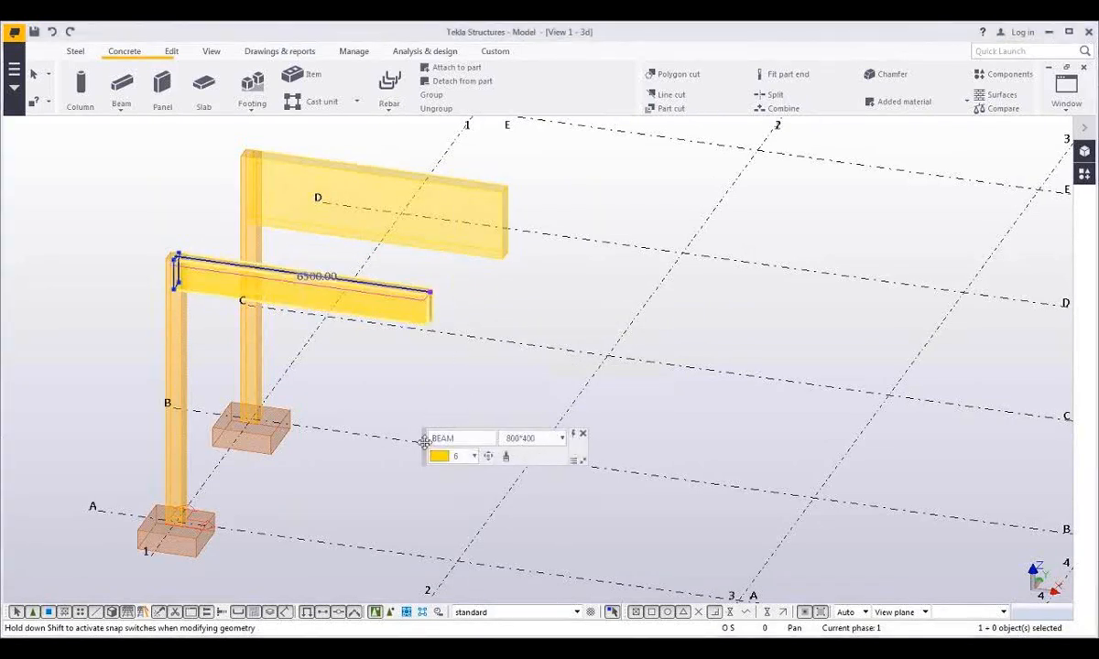
Park the contextual toolbar in the empty corner of the view beside the rear frame, and check its placement for both beams
left_click_drag(426, 441, 24, 139)
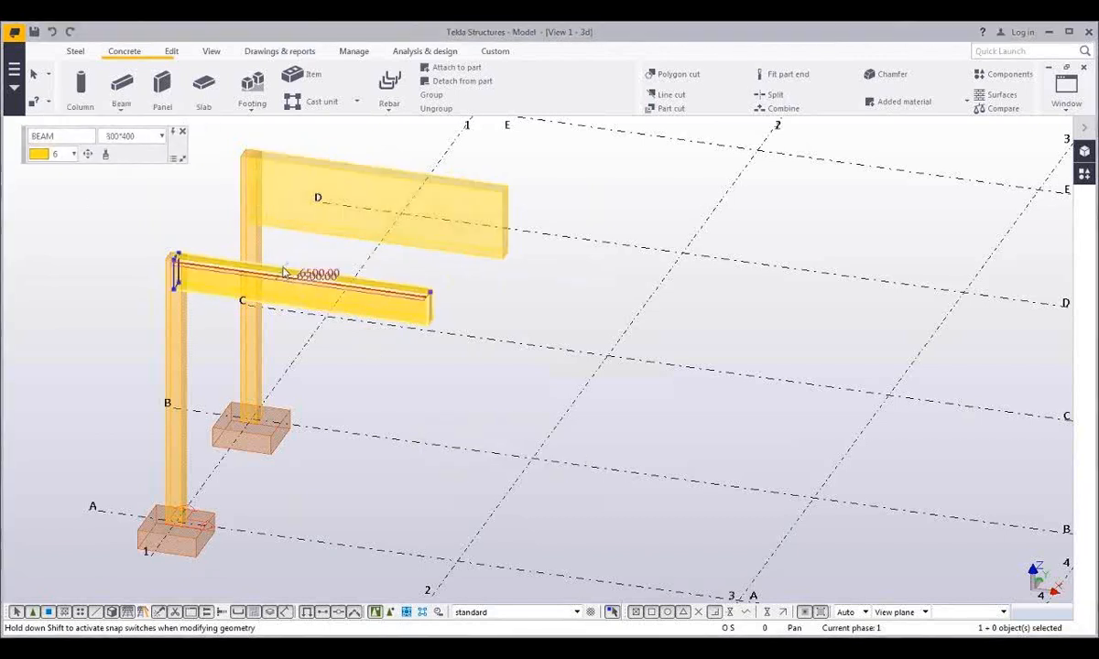
left_click(270, 222)
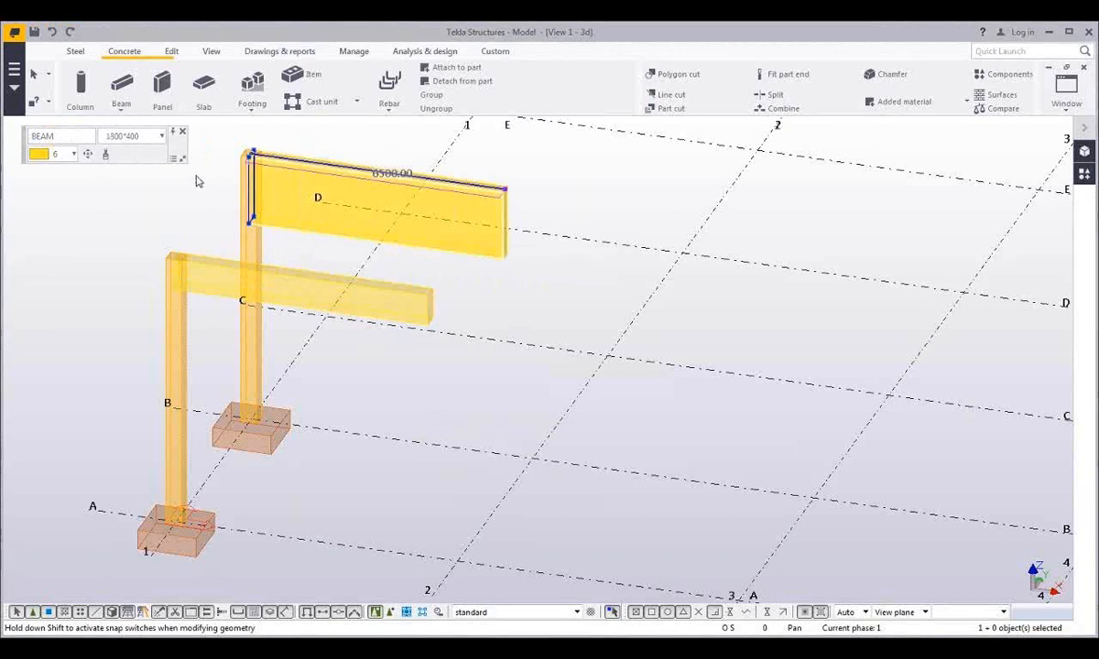
left_click(270, 274)
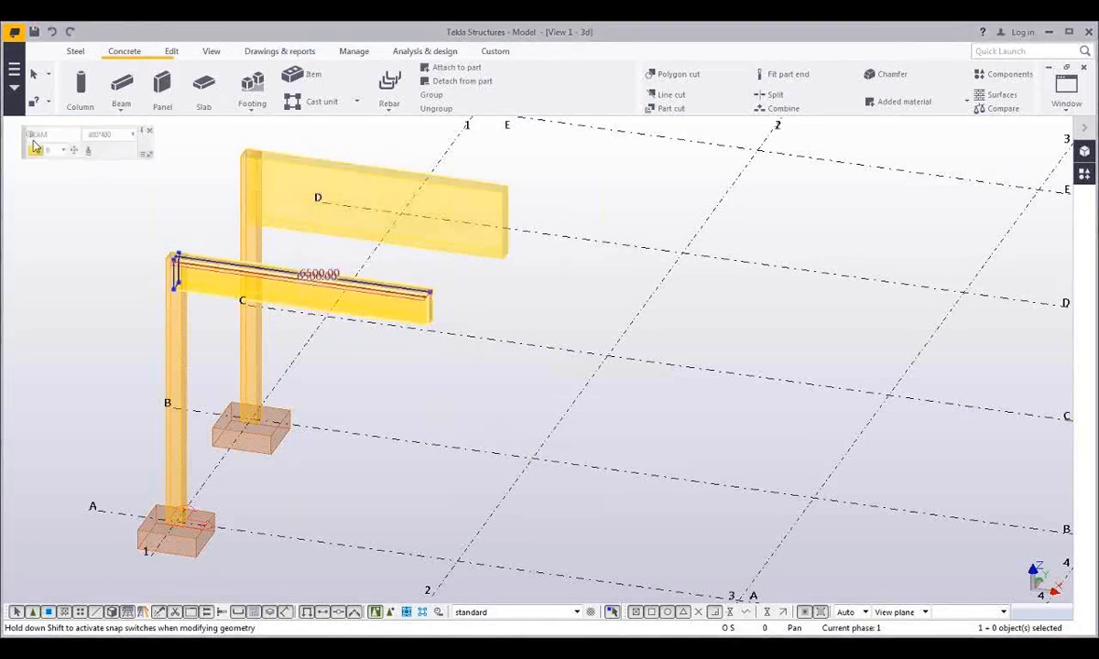
Copy the front beam's properties, including its 800*400 profile, to the rear beam on grid line B
mouse_move(34, 147)
left_click(104, 154)
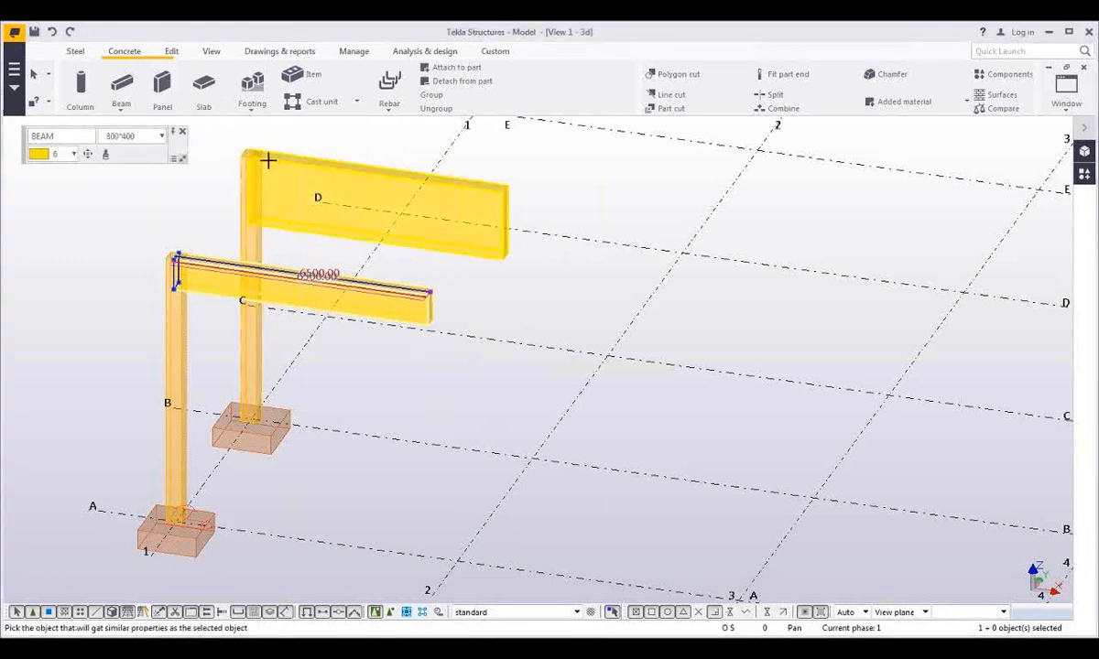
left_click(271, 160)
Examine the contextual toolbar customization for Beams, Columns and the other customizable object types, and close it without changes
mouse_move(33, 133)
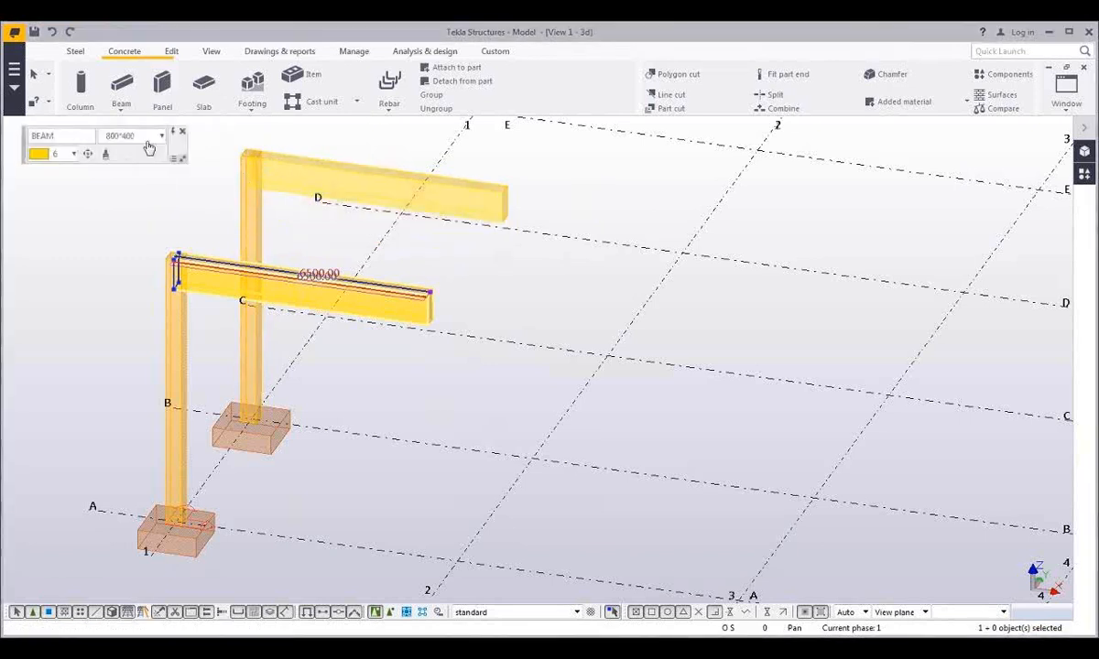
left_click(176, 162)
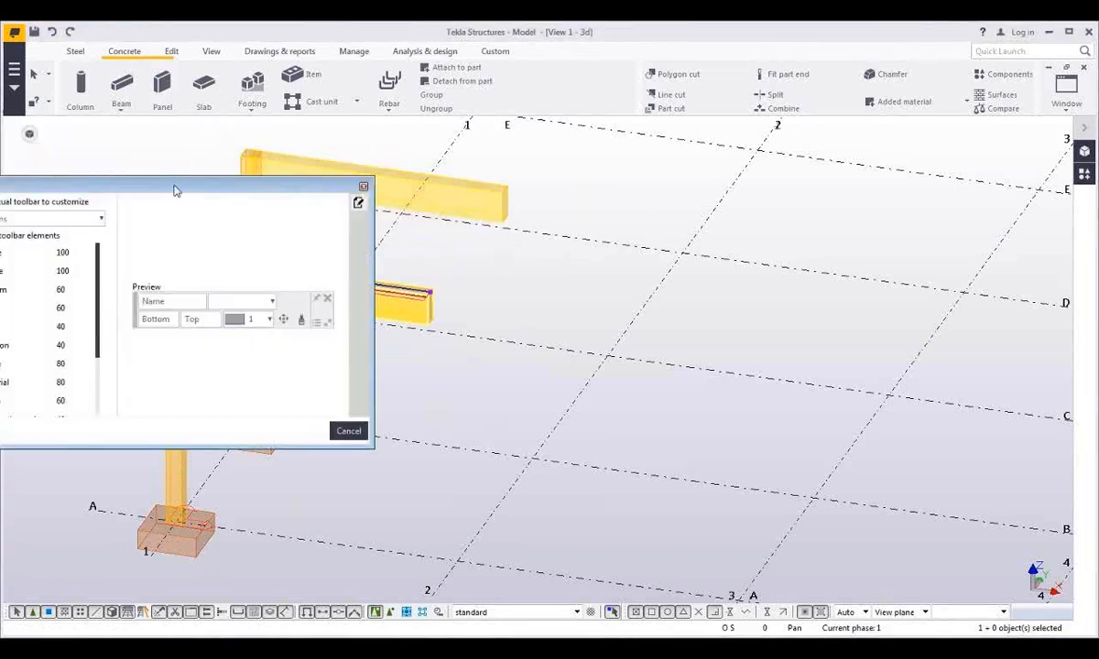
left_click_drag(174, 189, 245, 171)
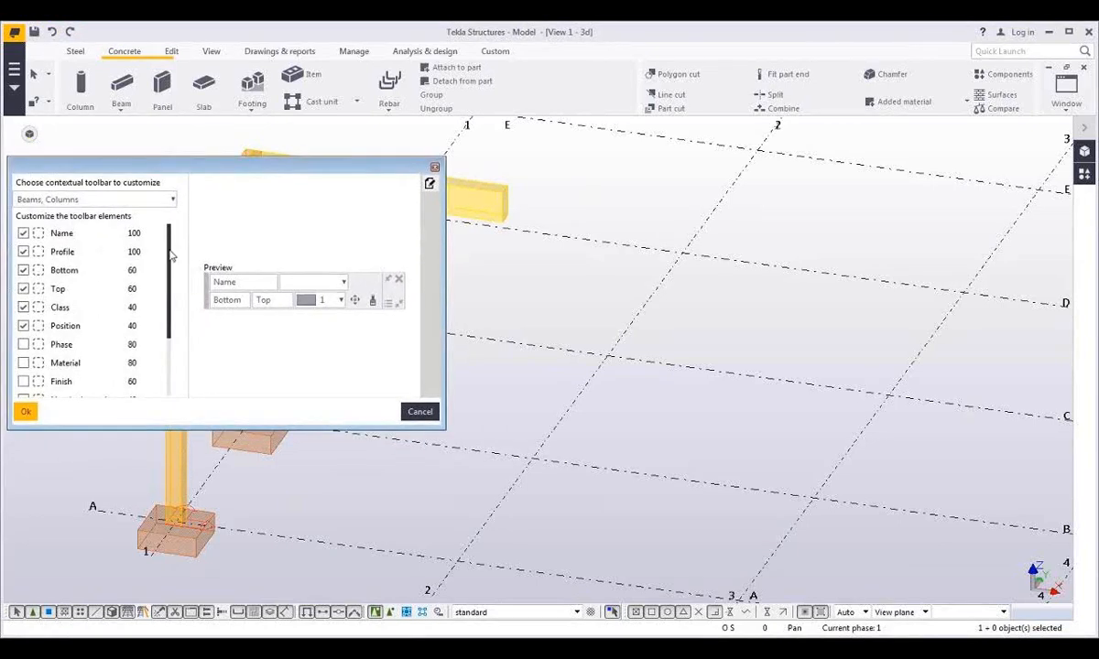
scroll(162, 240, "down", 1)
left_click(162, 199)
scroll(152, 254, "down", 6)
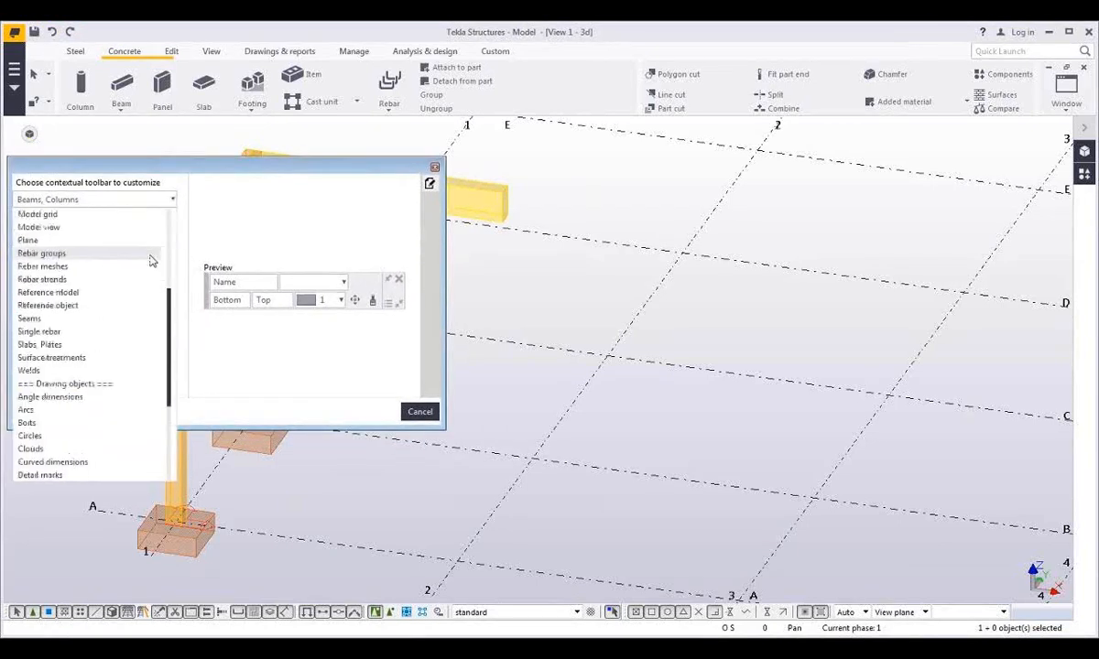
scroll(152, 256, "up", 6)
left_click(189, 168)
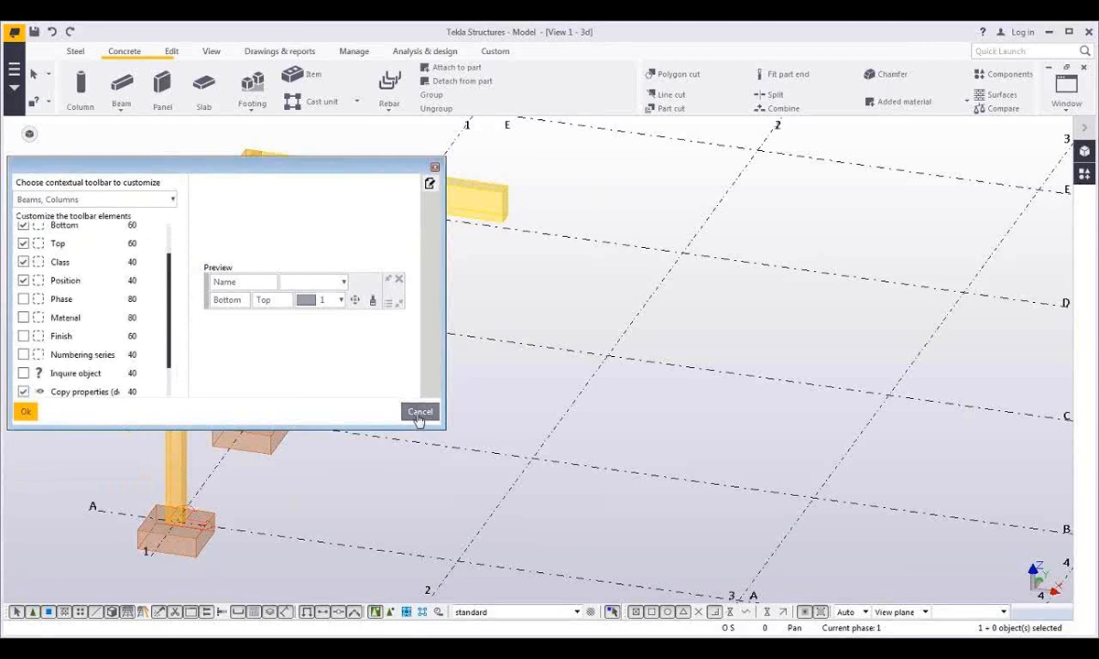
left_click(417, 412)
Change the rear beam on grid line B to Class 4
left_click(31, 134)
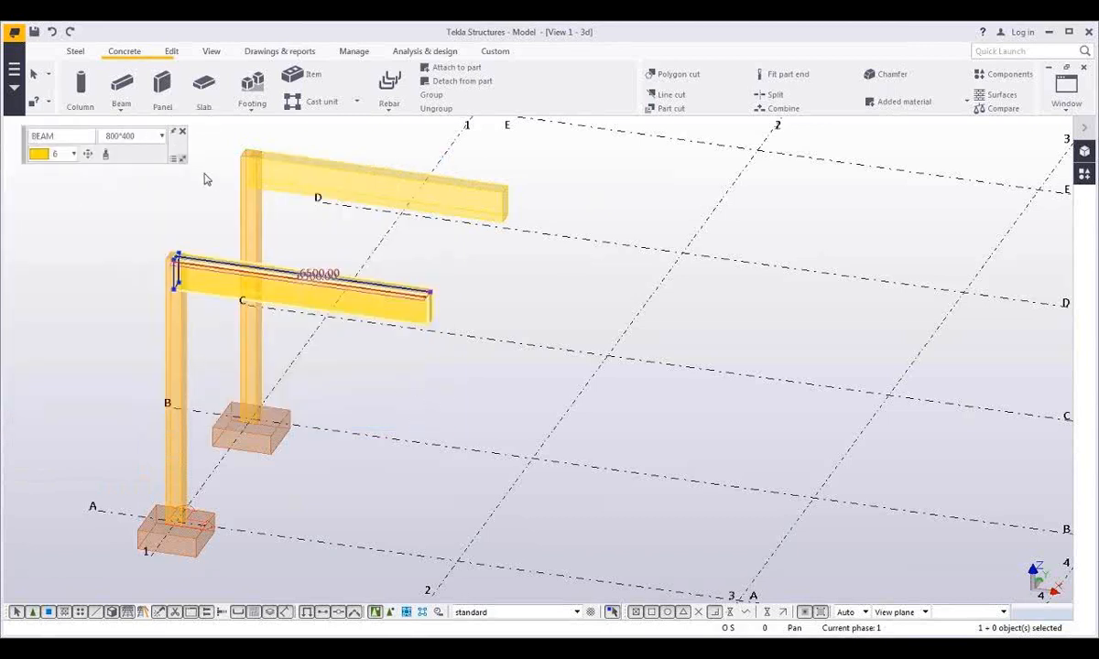
left_click(277, 179)
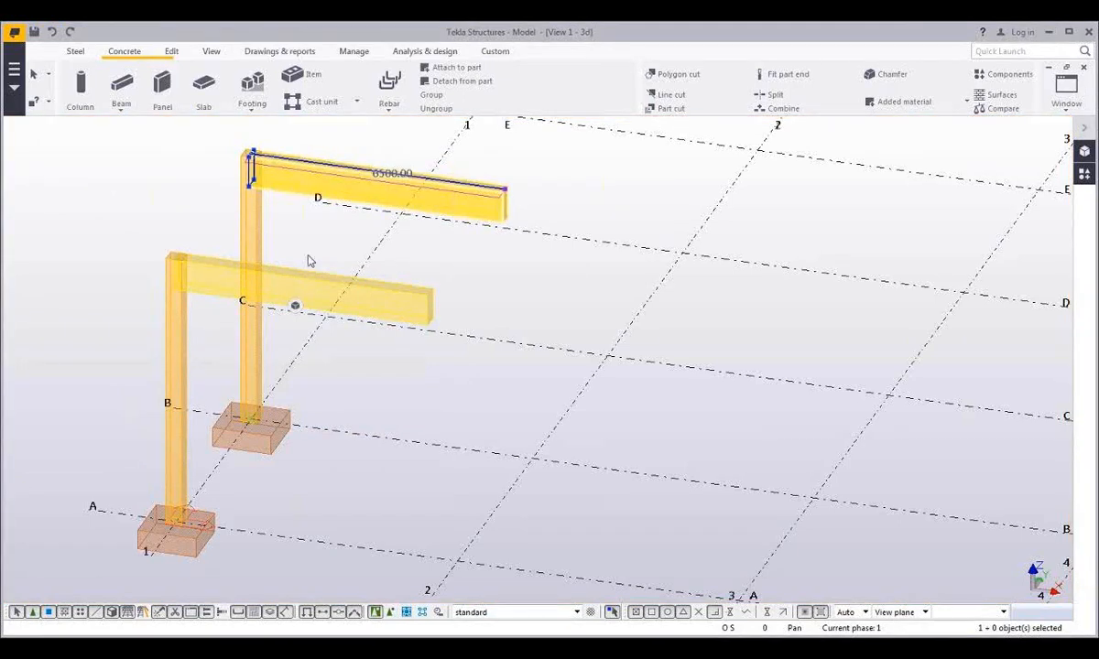
left_click(340, 328)
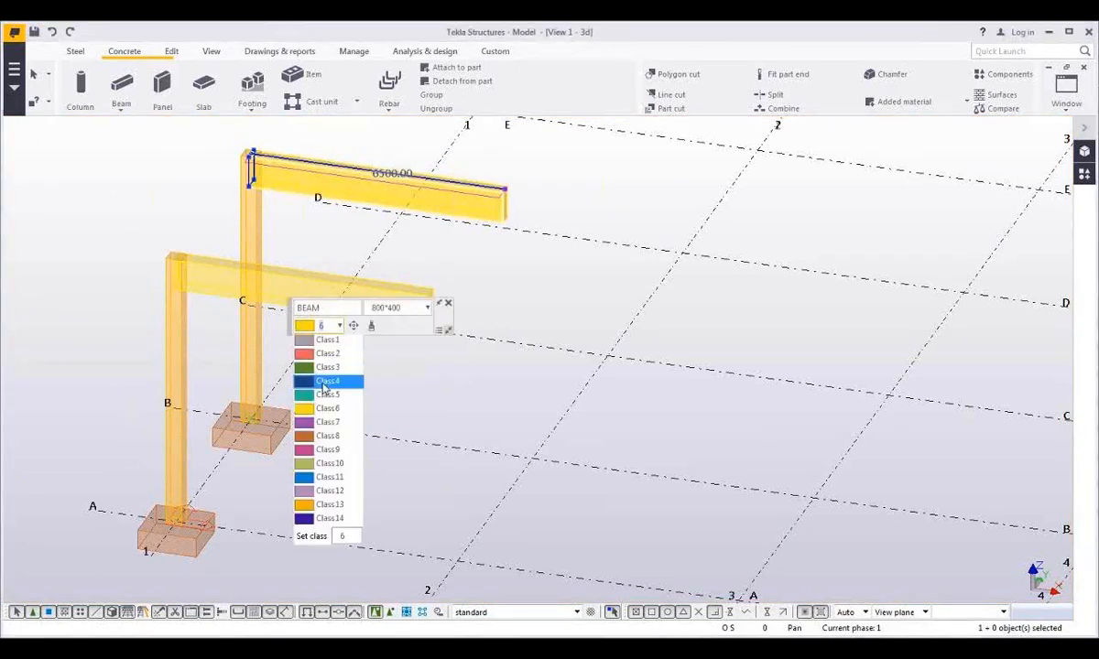
left_click(321, 383)
left_click(515, 385)
middle_click_drag(527, 397, 507, 405)
scroll(454, 412, "down", 5)
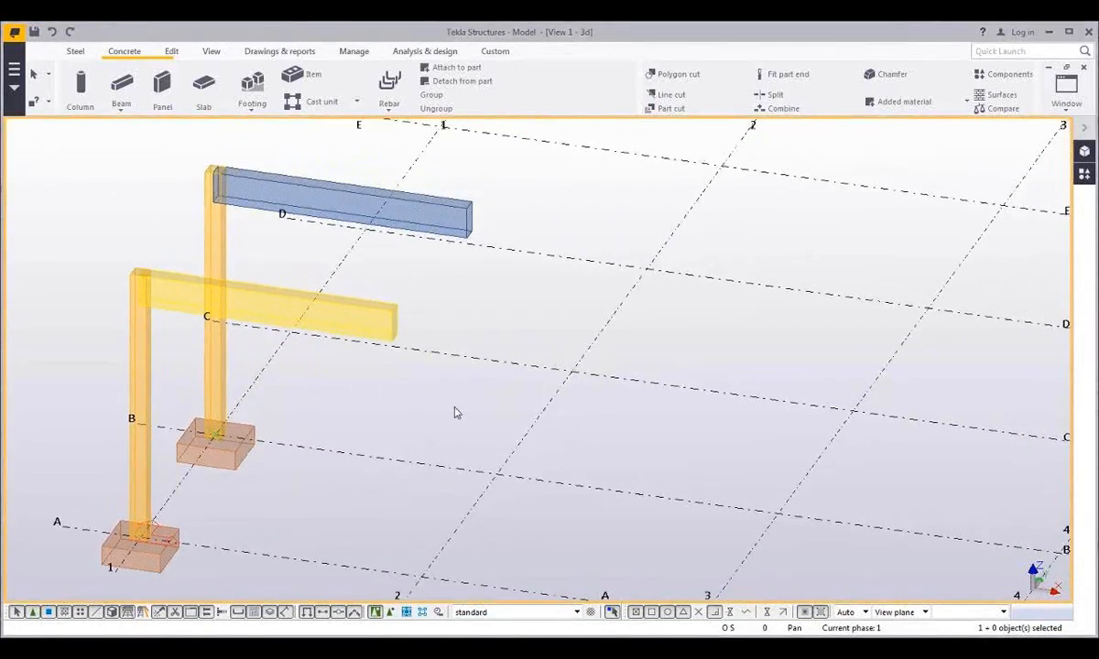
Browse the available model export formats, from drawings and IFC to Trimble Connect and SketchUp
left_click(14, 70)
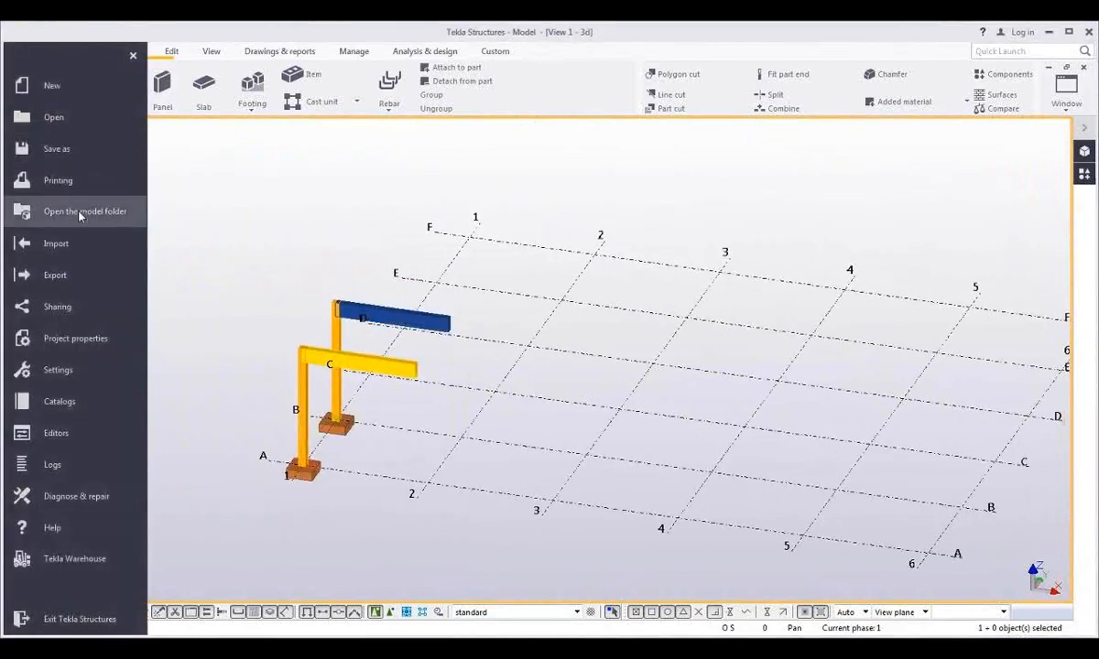
left_click(84, 274)
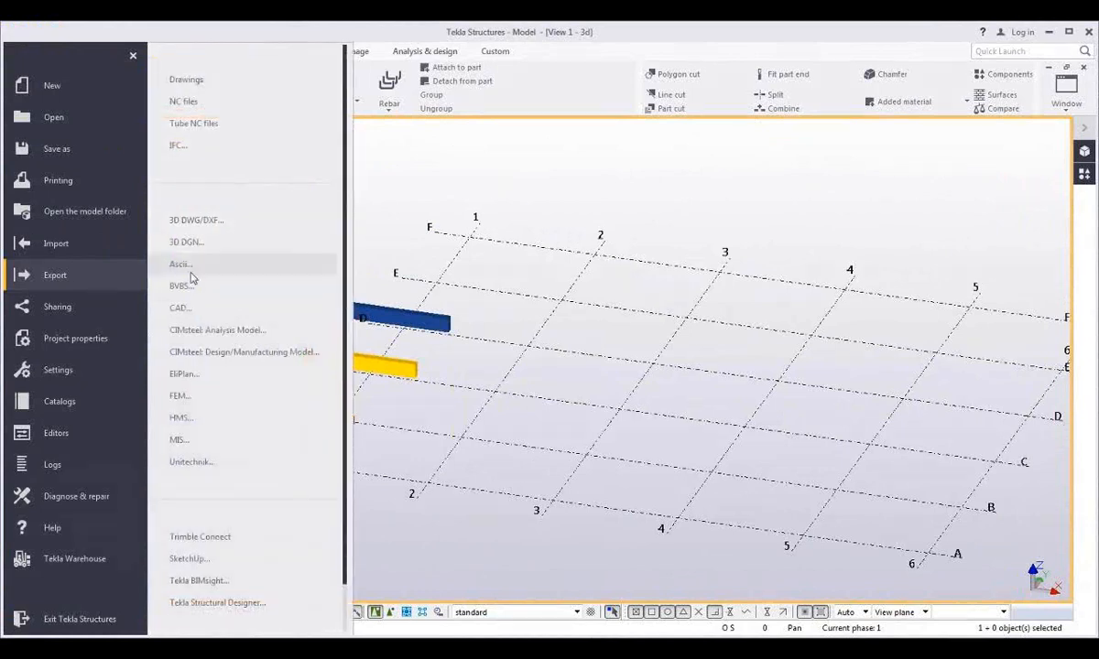
scroll(194, 279, "down", 1)
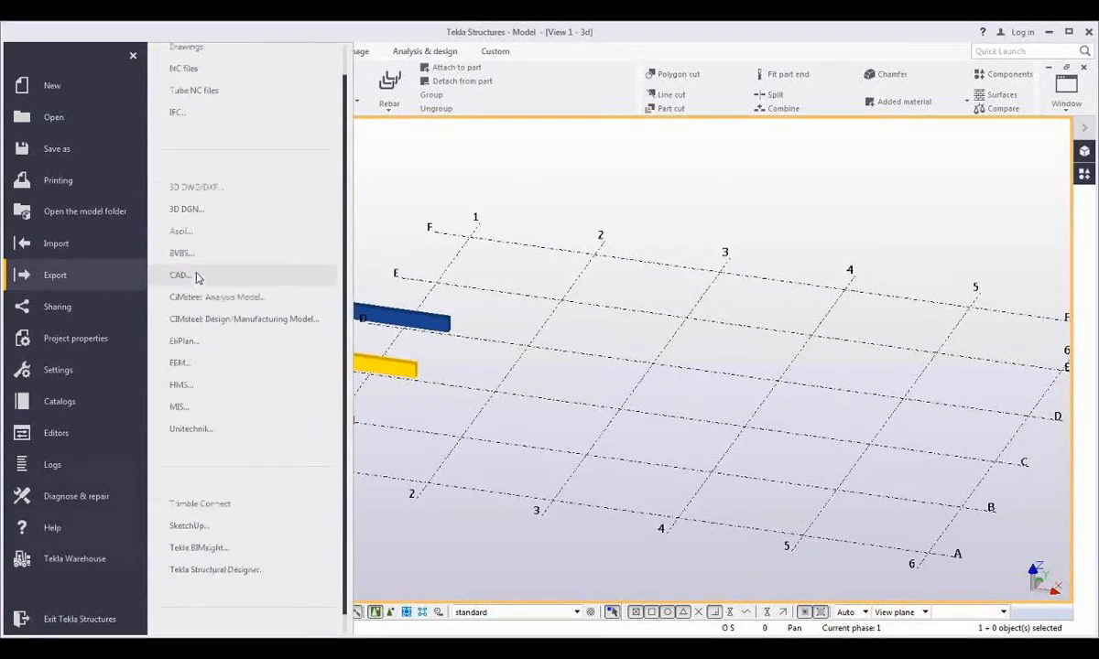
Assign the keyboard shortcut Shift + S to the Split command in the Modeling group
left_click(90, 371)
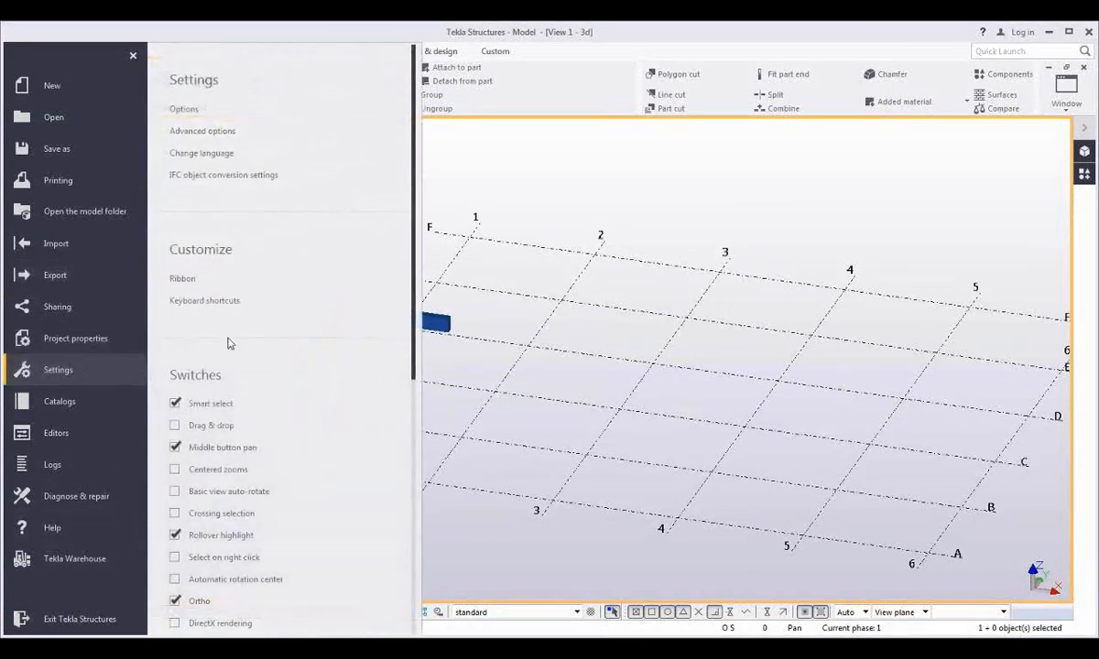
scroll(228, 343, "down", 3)
scroll(228, 339, "up", 3)
left_click(200, 301)
left_click(363, 237)
type("spl")
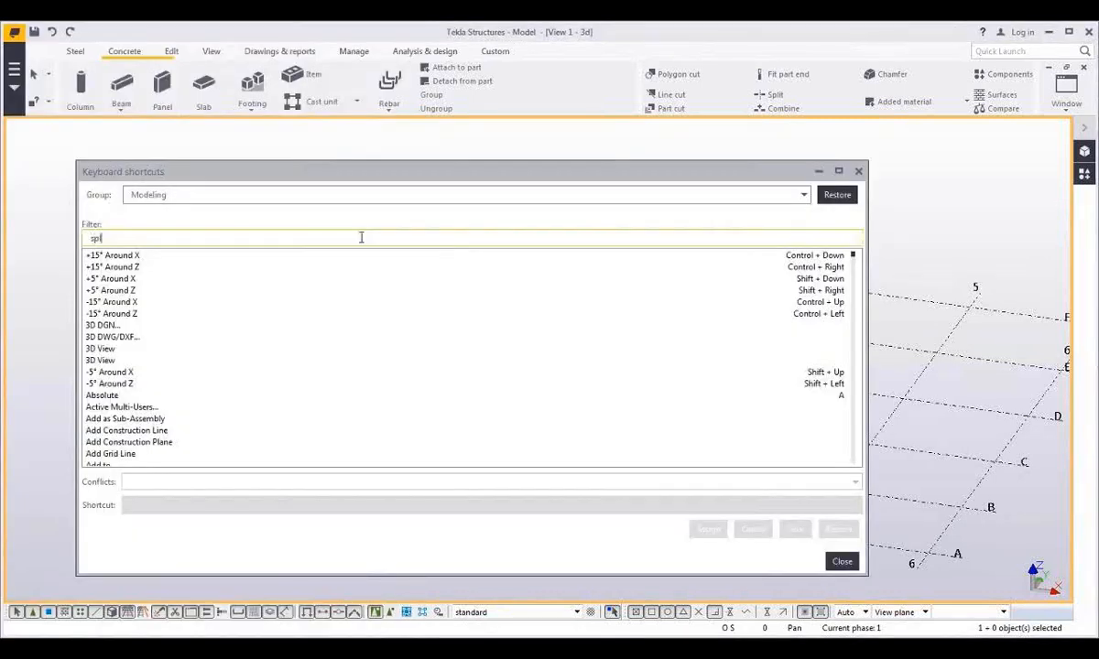
type("it")
left_click(314, 267)
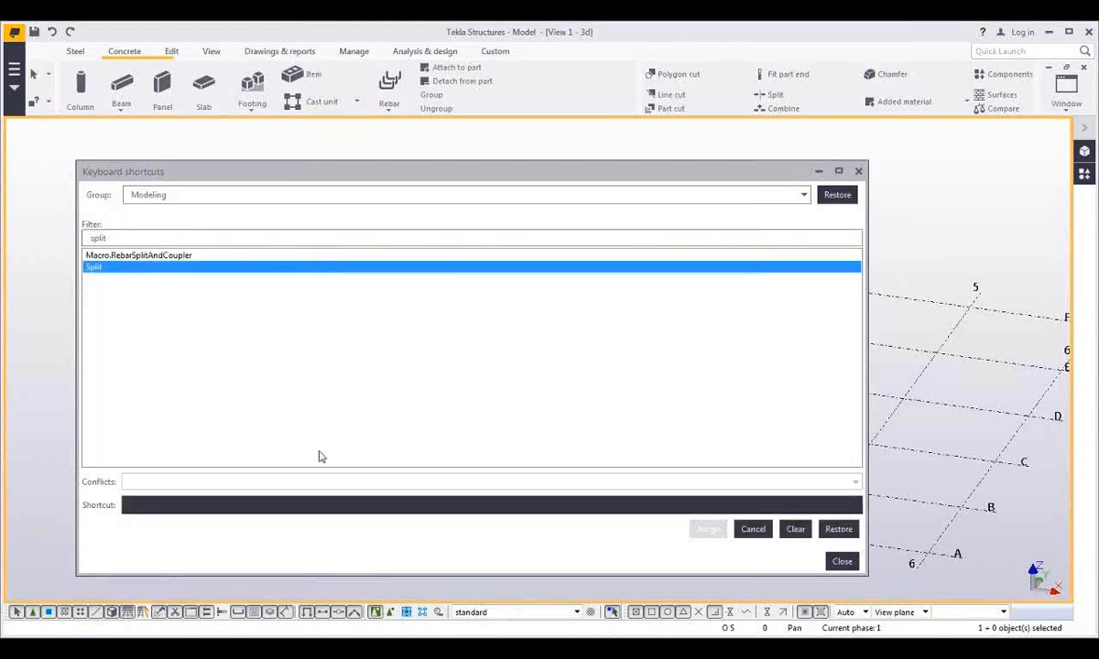
left_click(332, 509)
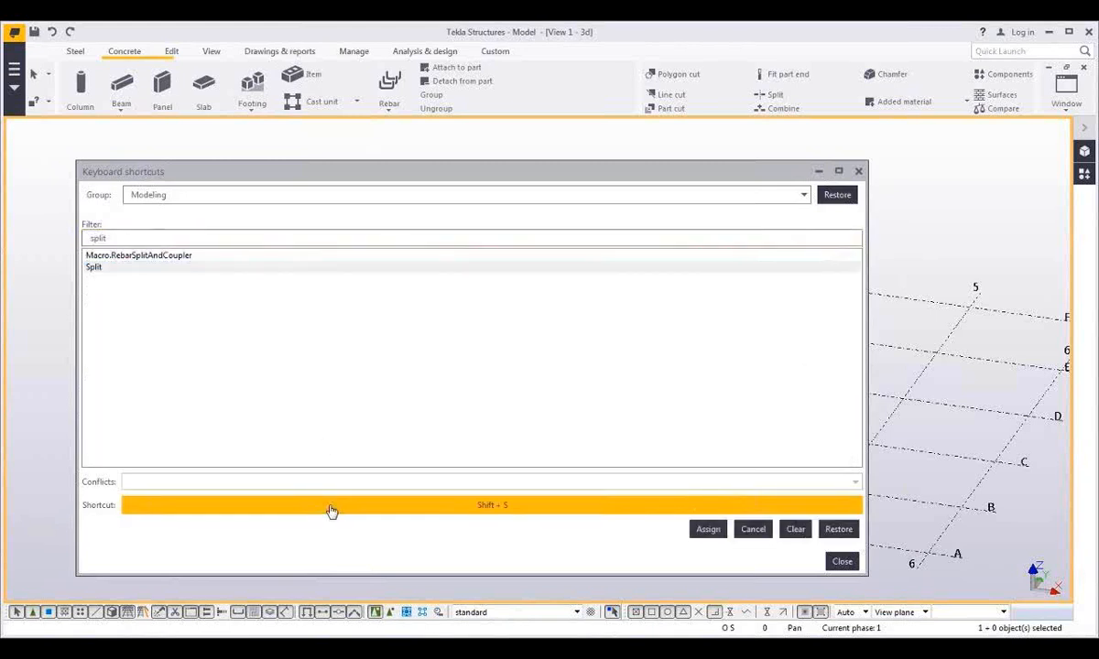
left_click(709, 530)
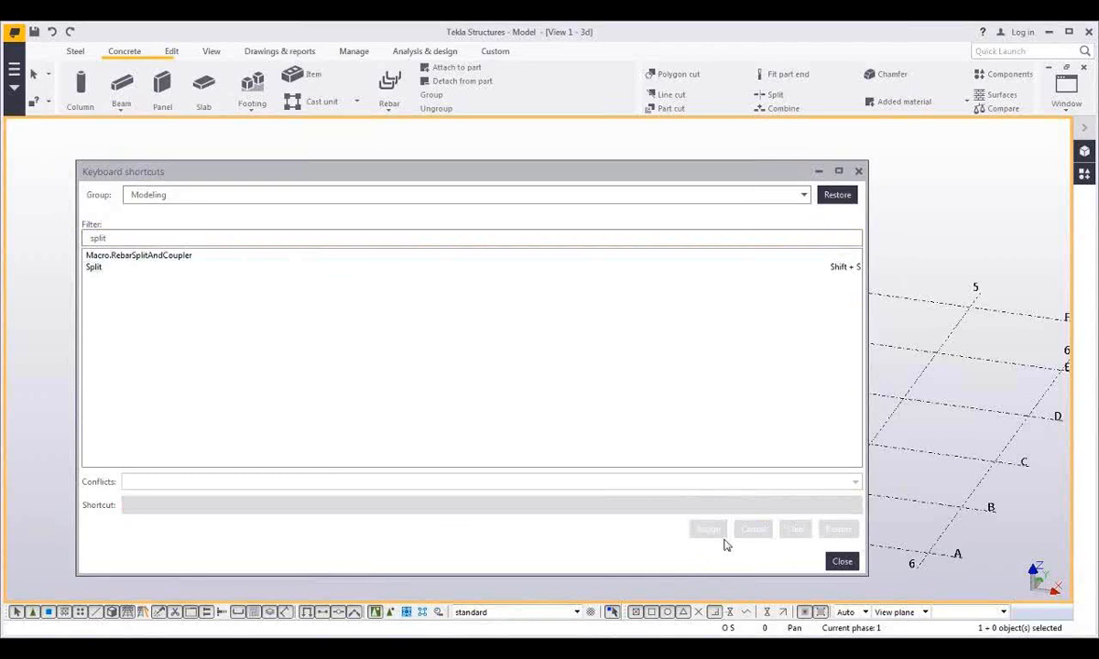
left_click(840, 563)
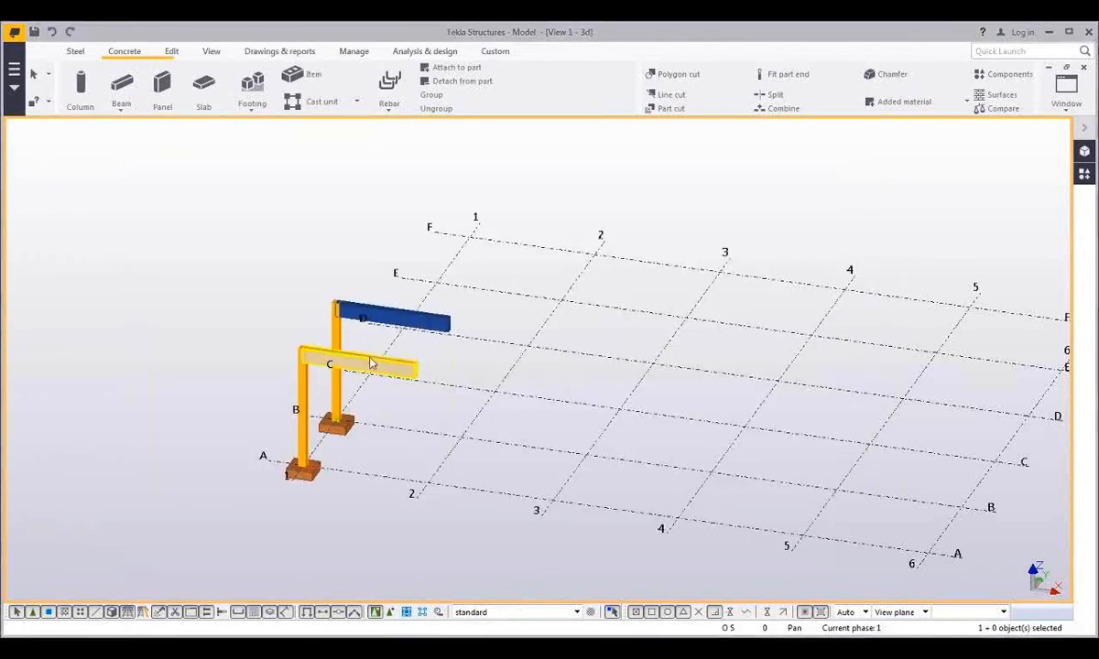
Split the yellow front beam and the blue rear beam, each near its mid-length
scroll(371, 363, "up", 5)
key("shift+s")
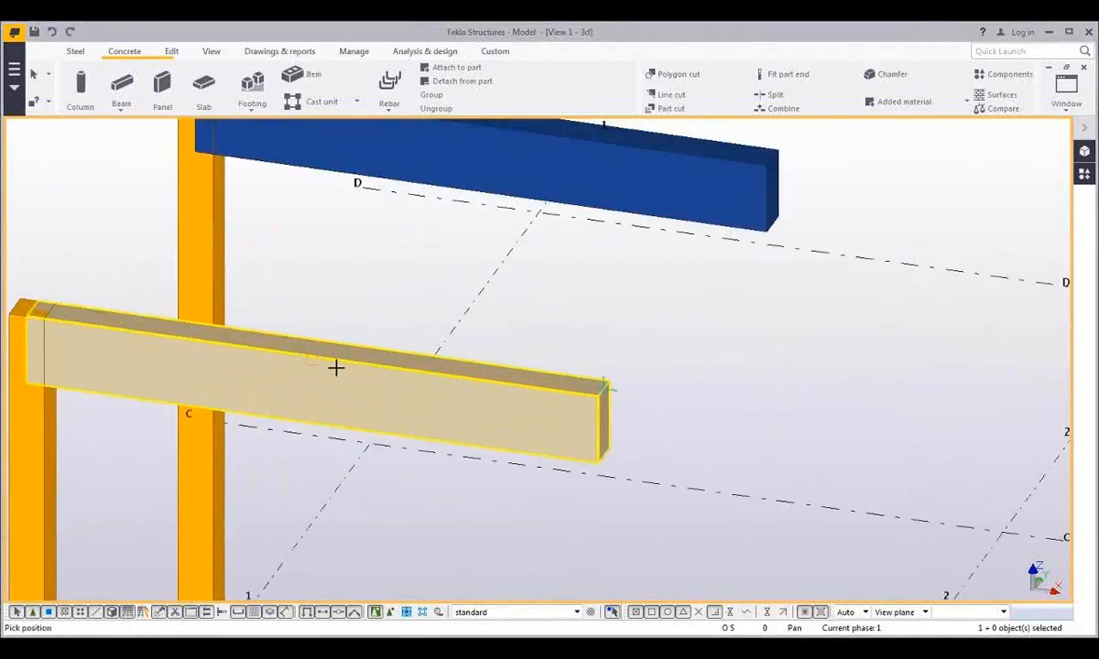
left_click(314, 363)
scroll(345, 320, "down", 5)
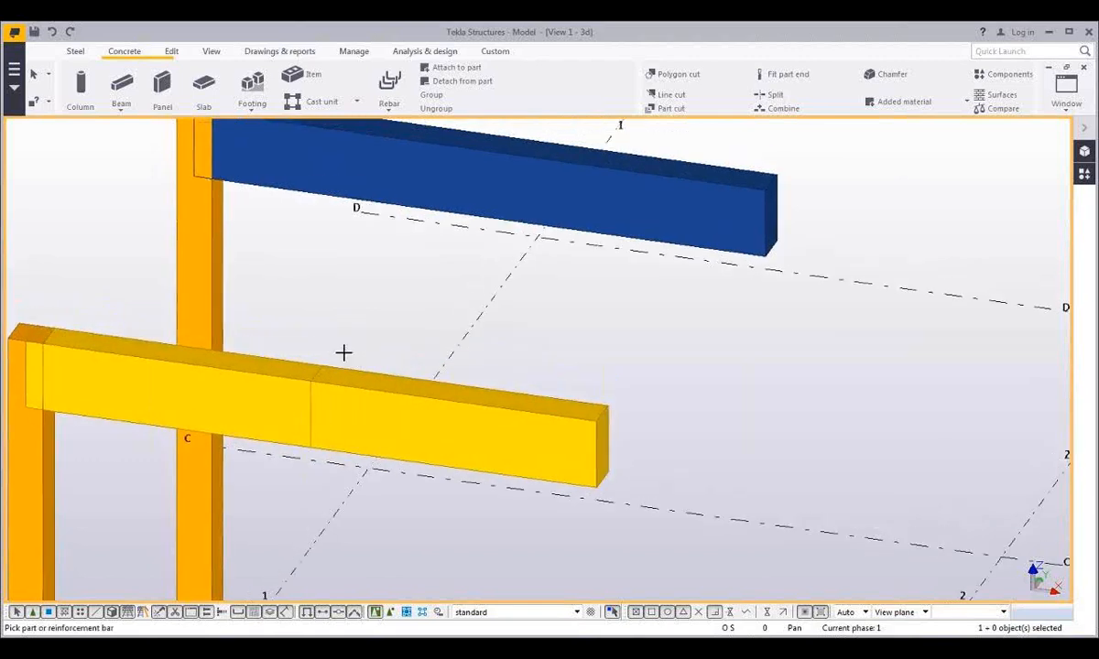
left_click(374, 246)
left_click(432, 262)
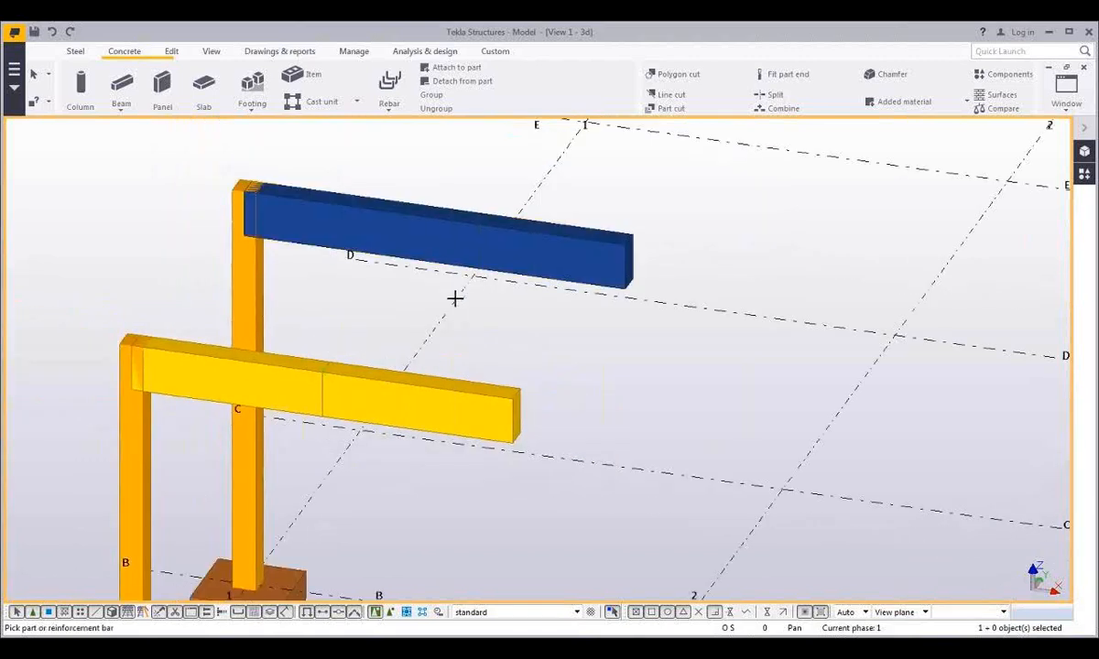
middle_click_drag(454, 299, 442, 316)
key("Escape")
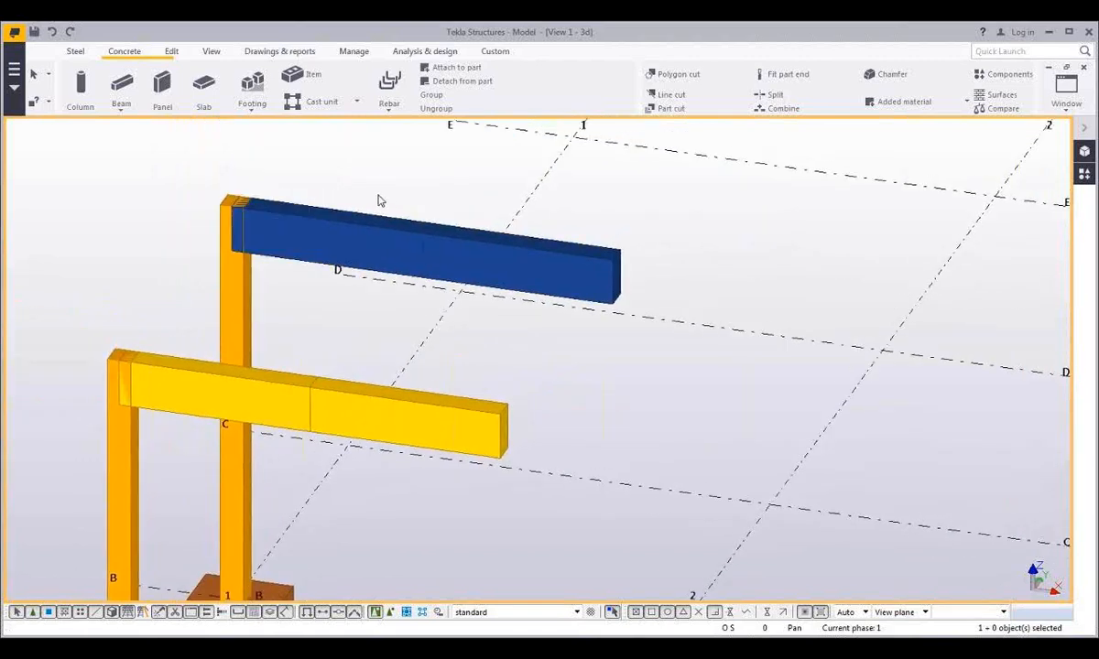
Place the Custom command set directly after Concrete in the ribbon, and hide the Steel commands while keeping Concrete shown
left_click(494, 52)
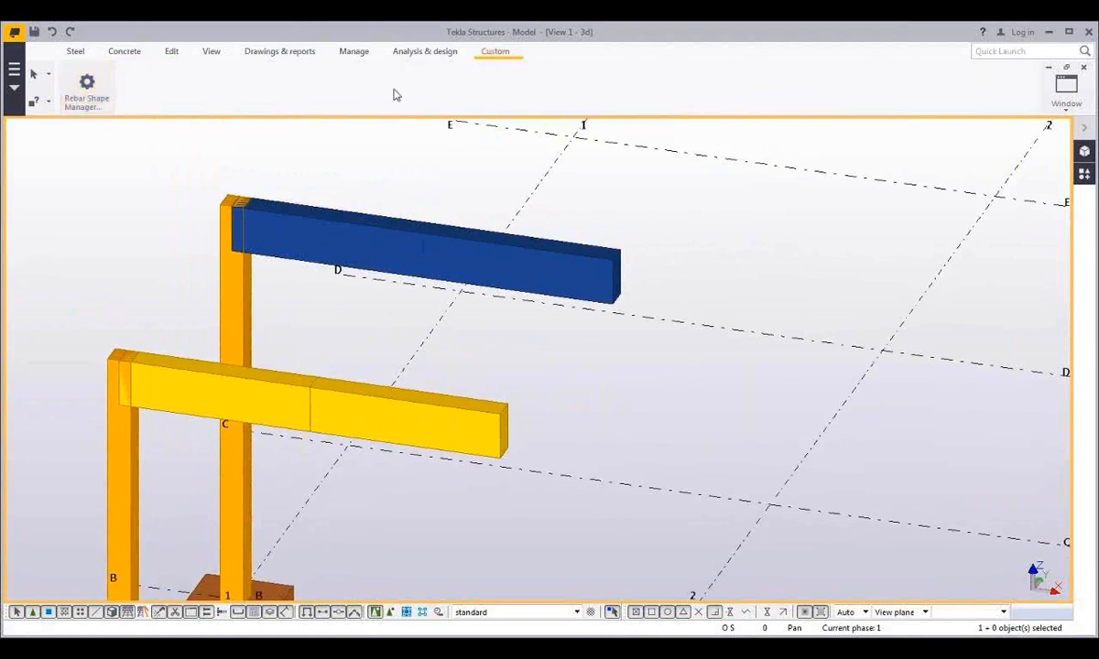
left_click_drag(500, 53, 161, 56)
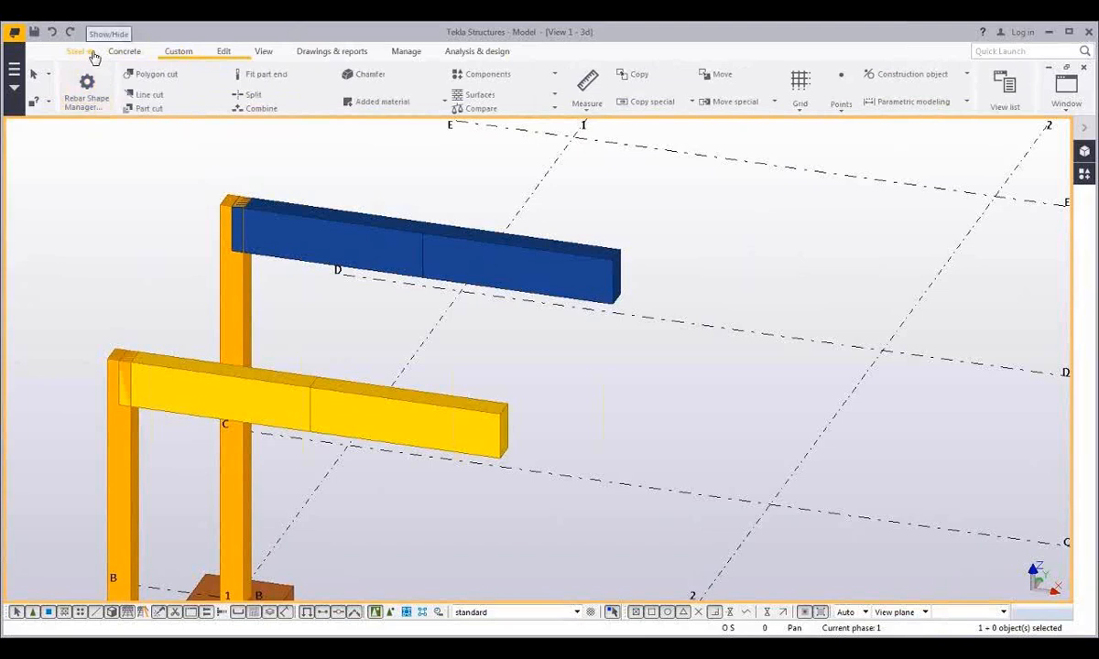
left_click(92, 53)
left_click(127, 55)
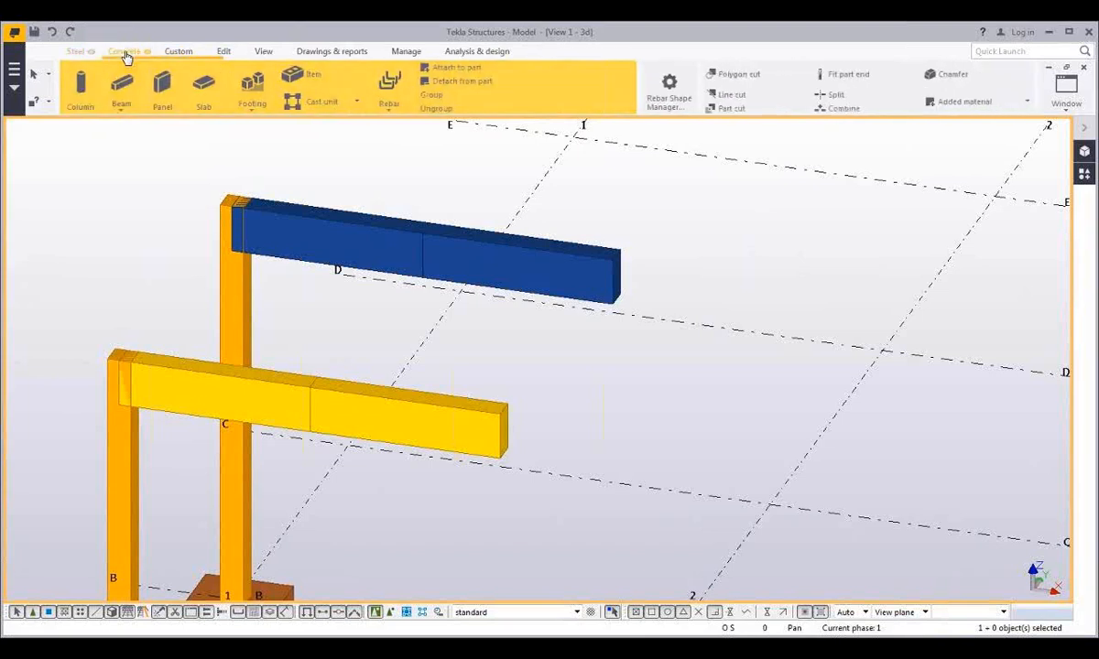
View the Rebar Shape Manager and close it without changes
left_click(665, 95)
left_click_drag(485, 209, 610, 188)
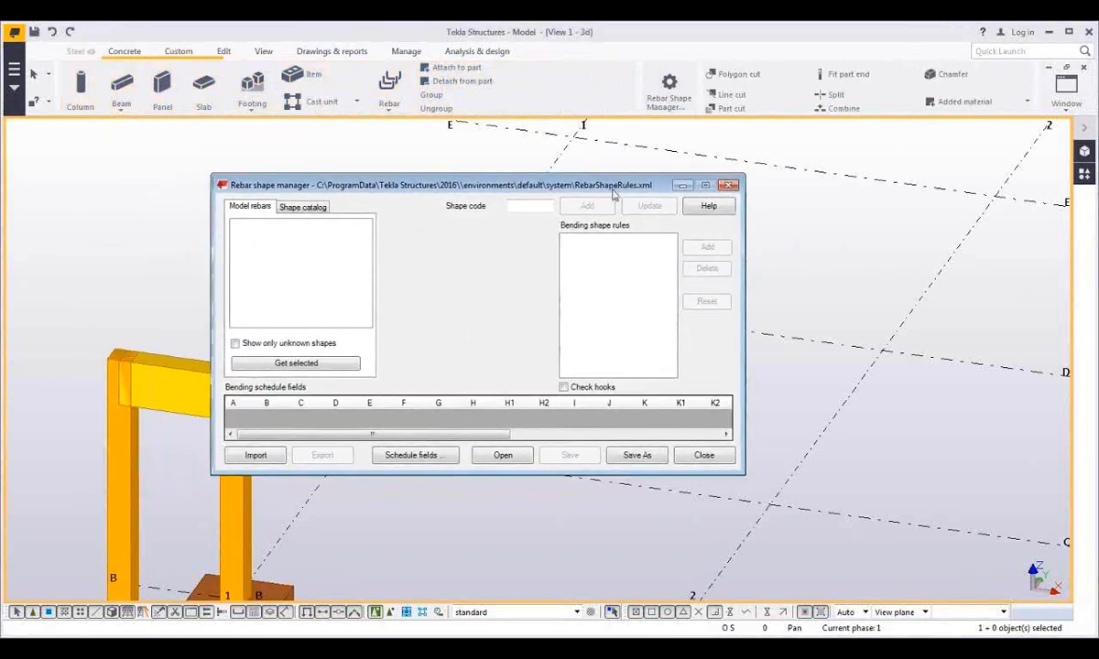
left_click(728, 187)
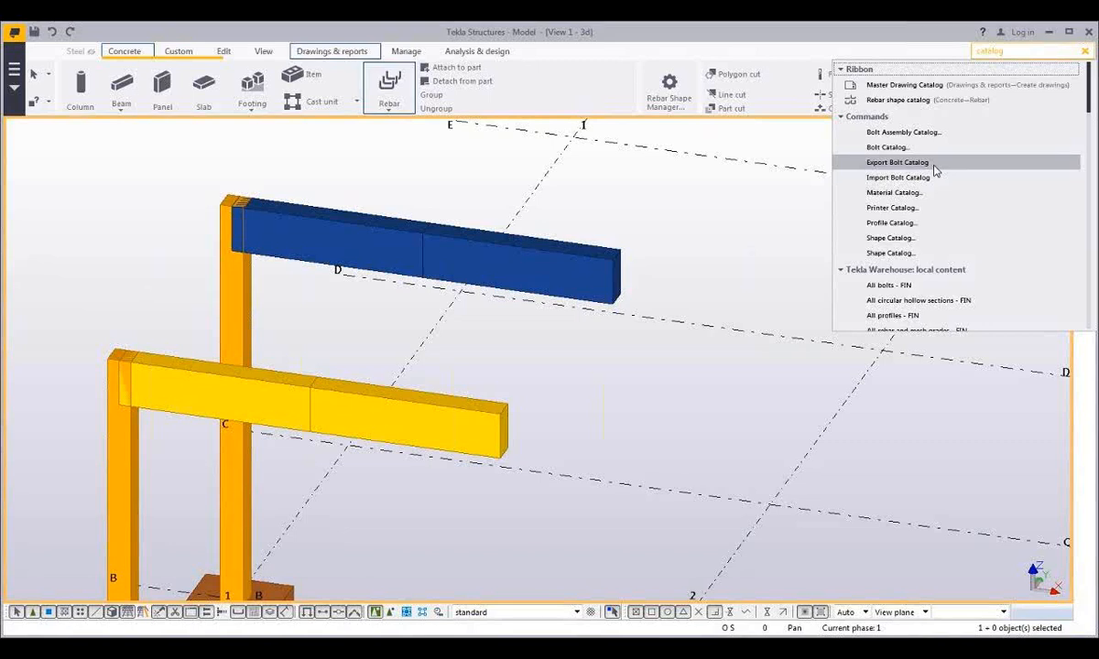
Place the 48_3 reinforcing bar shape from the rebar shape catalog in both halves of the yellow front beam
left_click(913, 100)
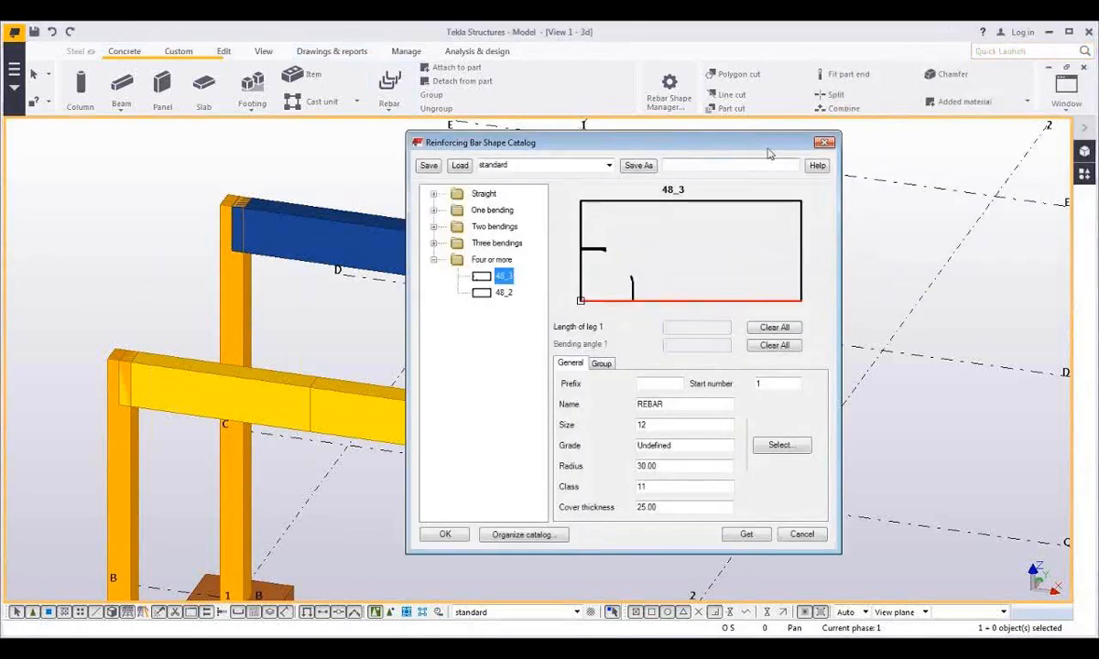
left_click_drag(777, 149, 989, 149)
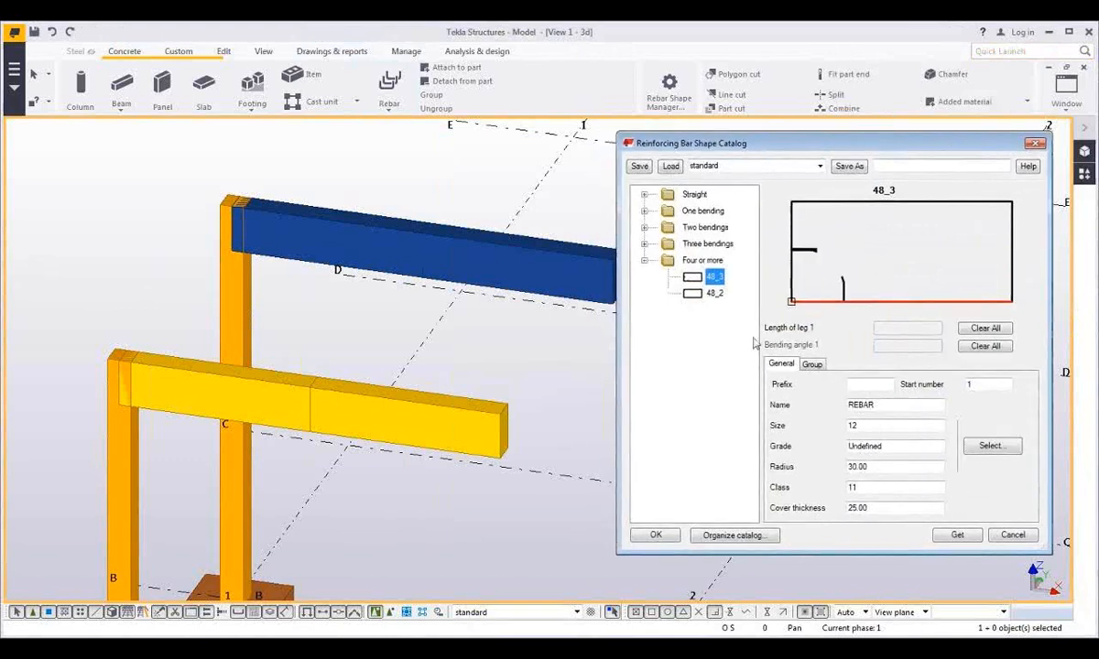
middle_click_drag(577, 359, 553, 355)
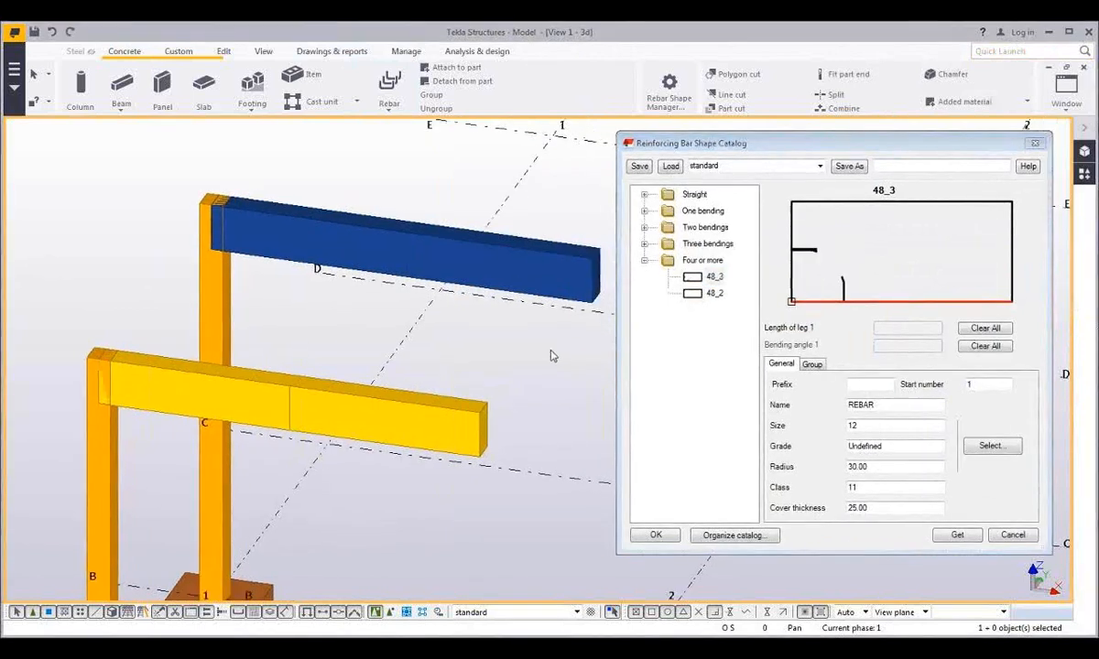
left_click(655, 536)
left_click(333, 454)
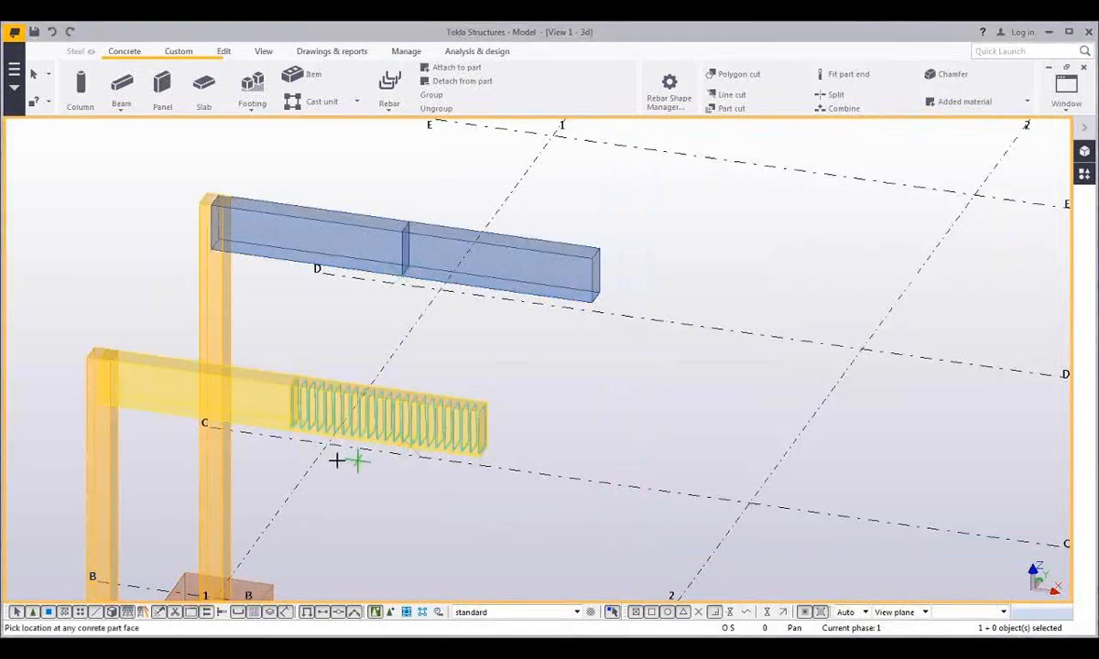
left_click(263, 434)
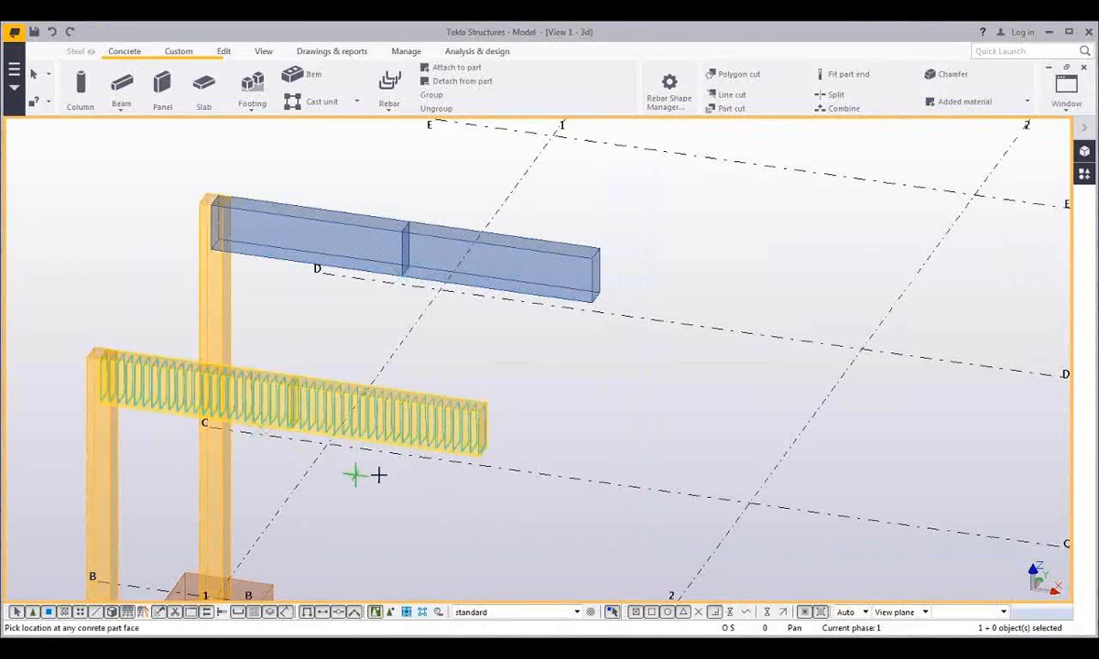
middle_click_drag(380, 473, 407, 454)
scroll(513, 426, "down", 2)
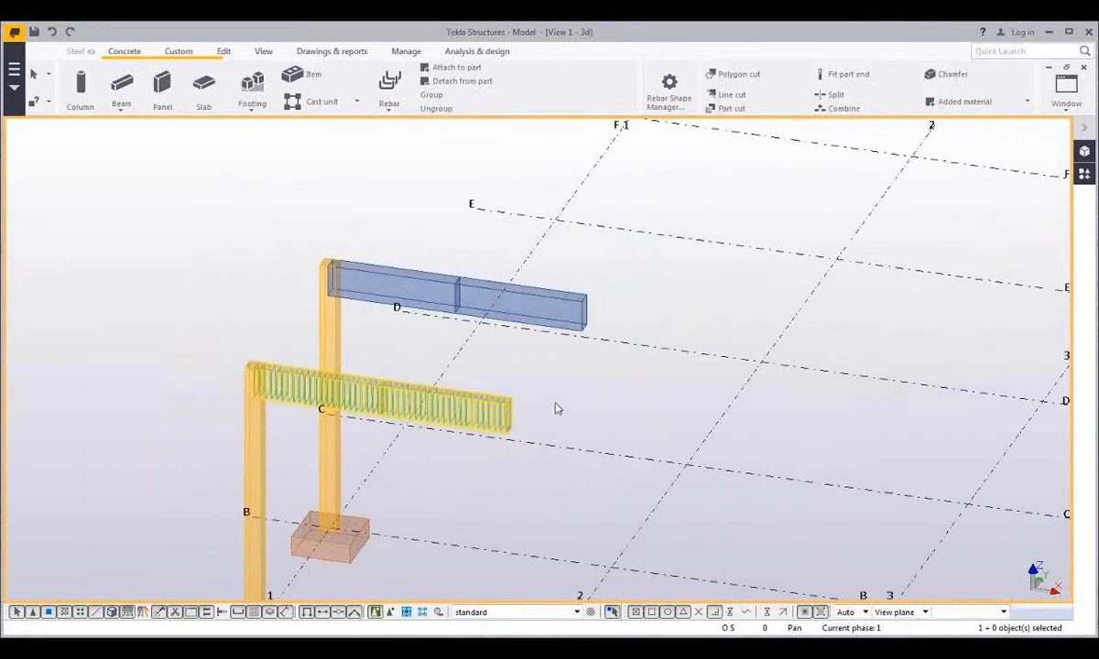
Create a concrete wall panel along grid line A, from about midway between grid lines 1 and 2 to grid line 2
middle_click_drag(554, 407, 525, 334)
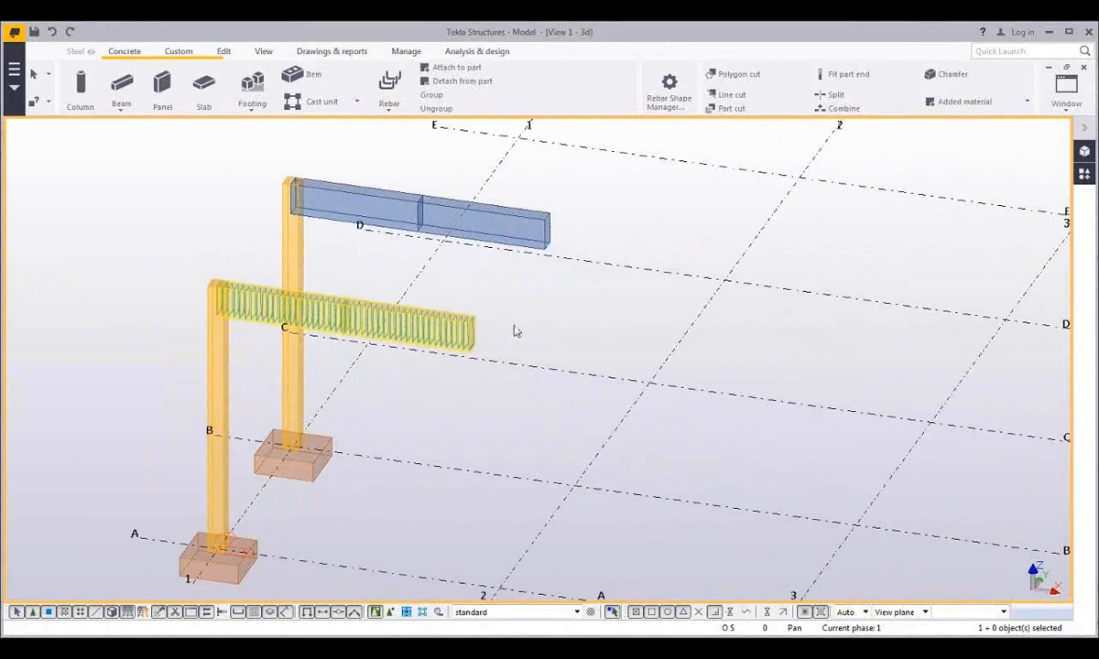
left_click(162, 87)
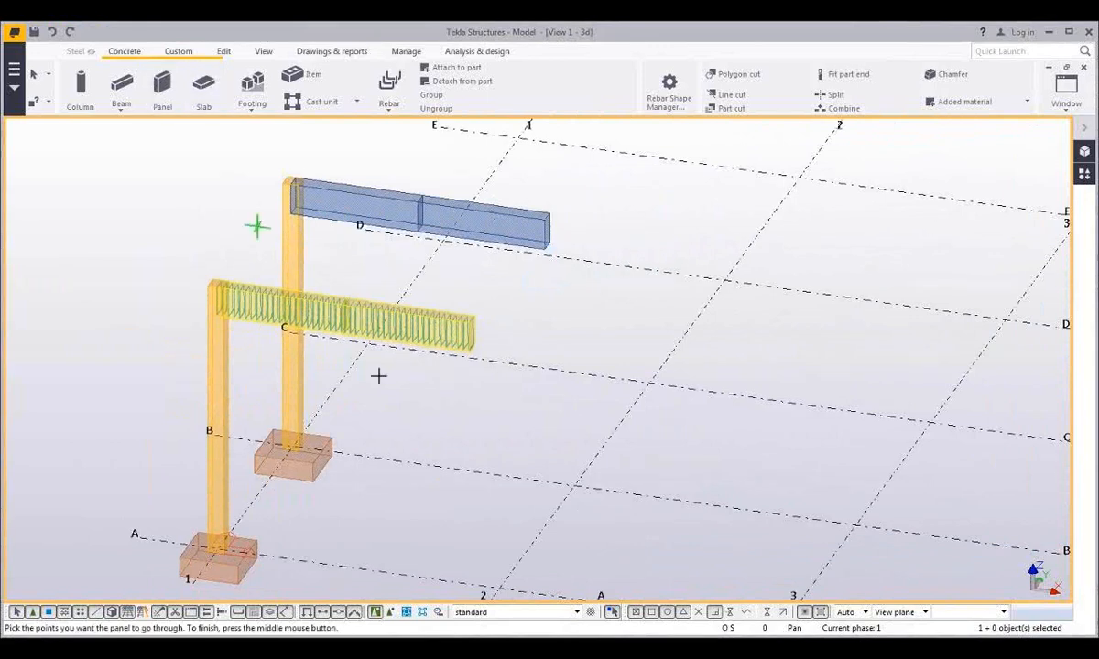
left_click(505, 562)
middle_click(514, 537)
scroll(516, 535, "down", 2)
key("Escape")
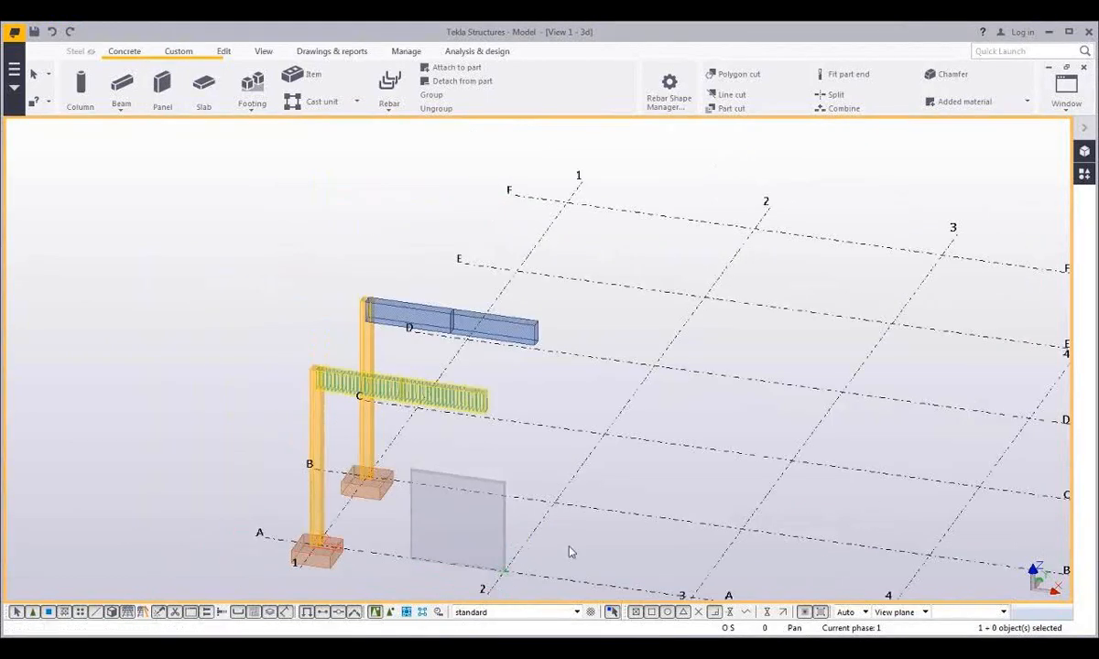
Reinforce the wall panel on grid line A with the precast wall component Mesh Bars
left_click(1083, 176)
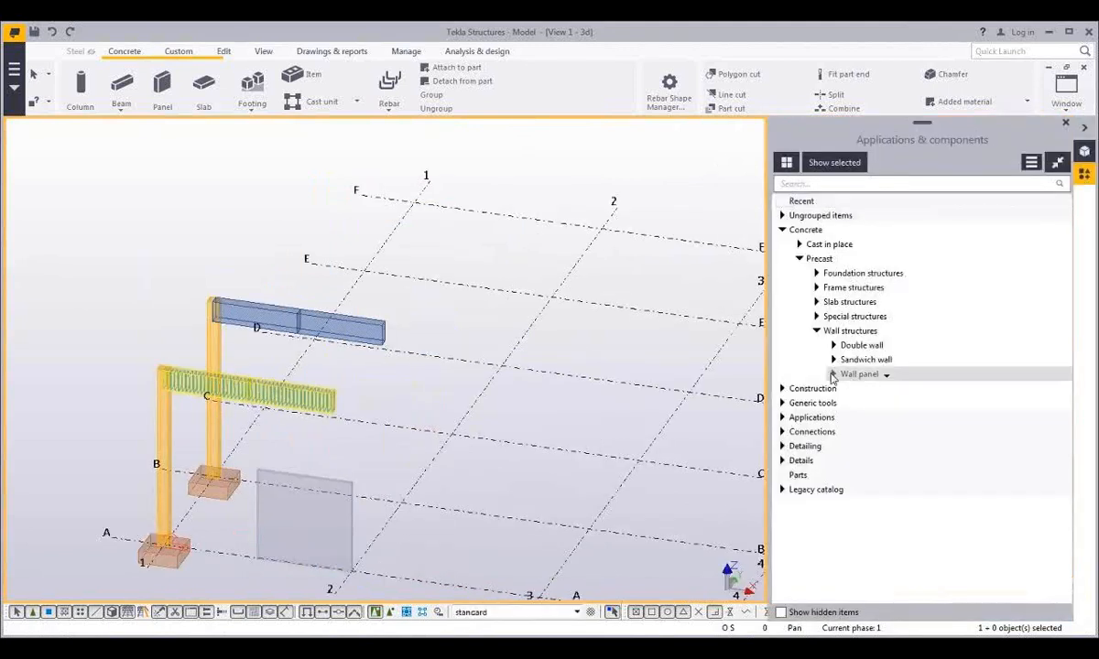
left_click(832, 375)
left_click(851, 498)
scroll(859, 486, "down", 3)
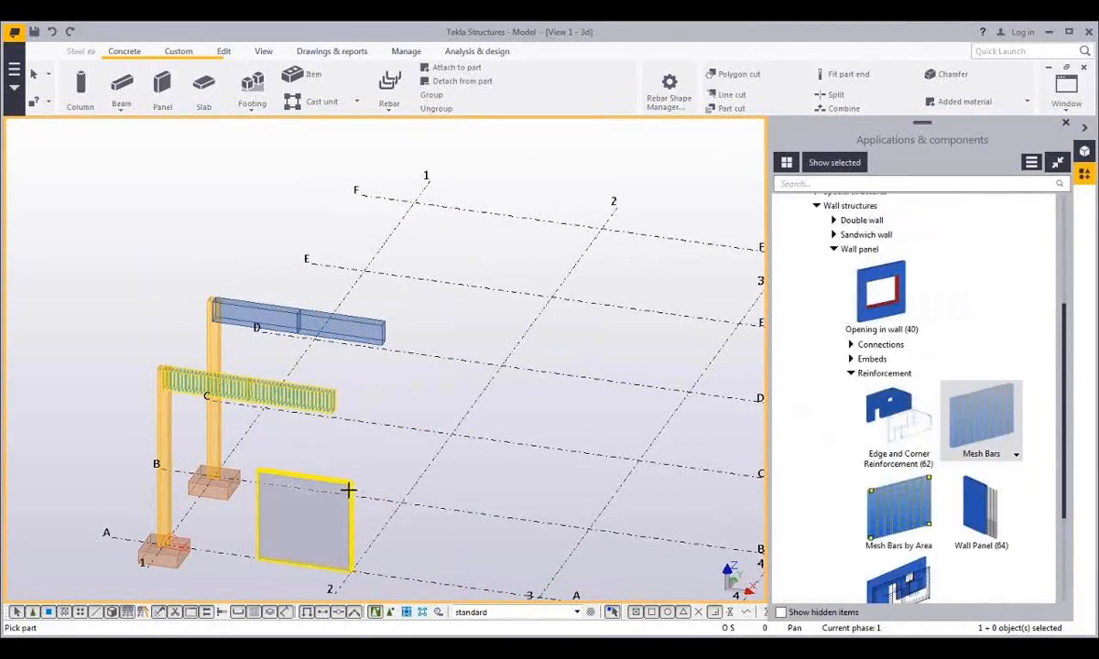
left_click(348, 490)
Add Edge and Corner Reinforcement (62) to the wall panel on grid line A
left_click(890, 420)
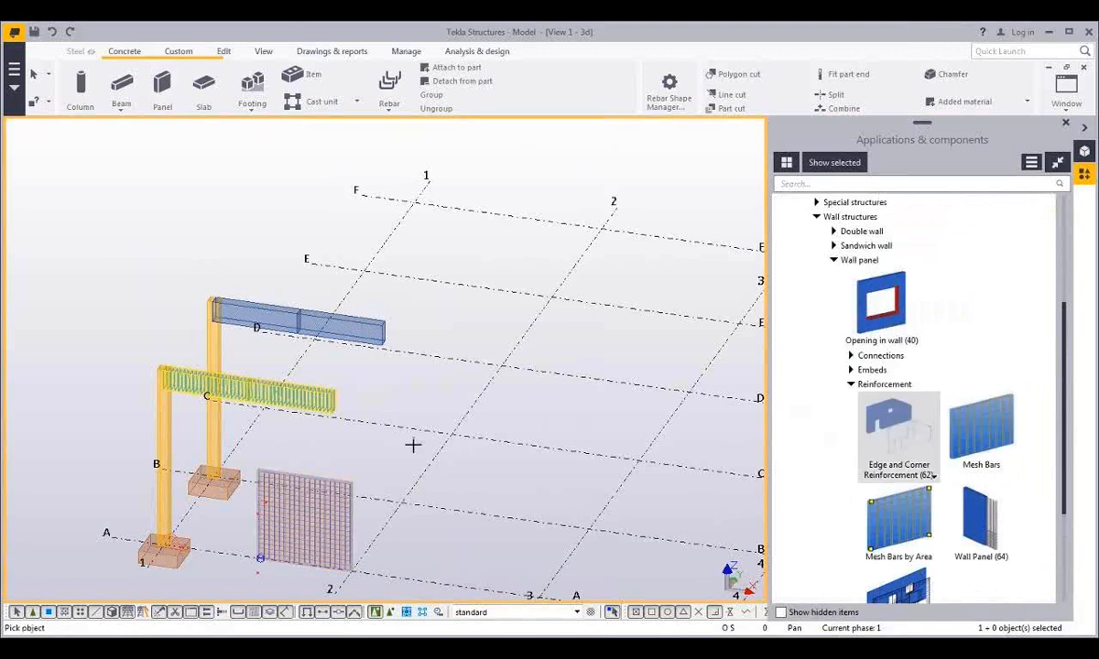
scroll(357, 476, "up", 5)
left_click(364, 465)
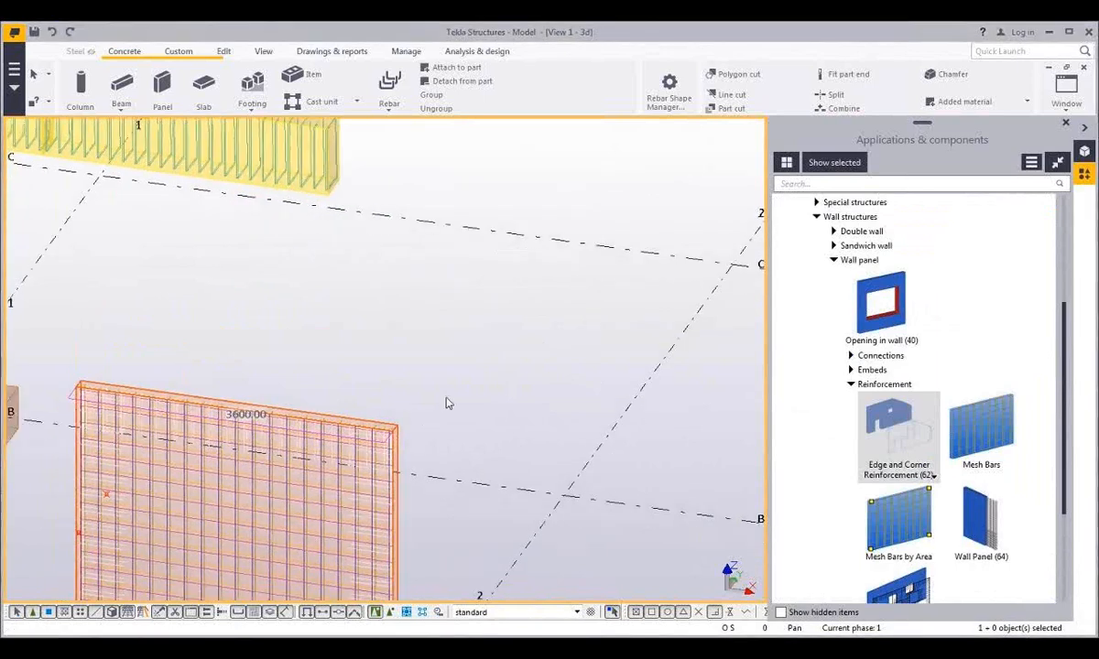
scroll(446, 402, "down", 5)
middle_click_drag(446, 466, 476, 476, "ctrl")
scroll(476, 476, "down", 3)
Insert Architect_building, Floor Plan - Level 1 and Floor Plan - Level 2 from the References folder as reference models in the Default group
left_click(1085, 152)
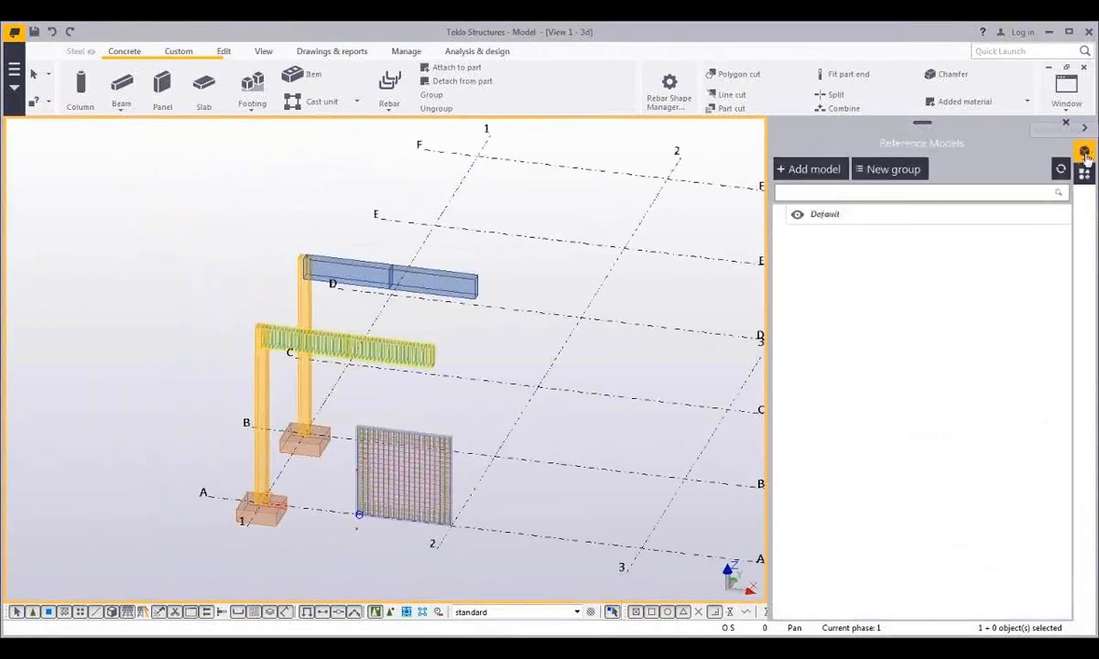
left_click(813, 174)
left_click_drag(53, 58, 316, 153)
left_click(389, 216)
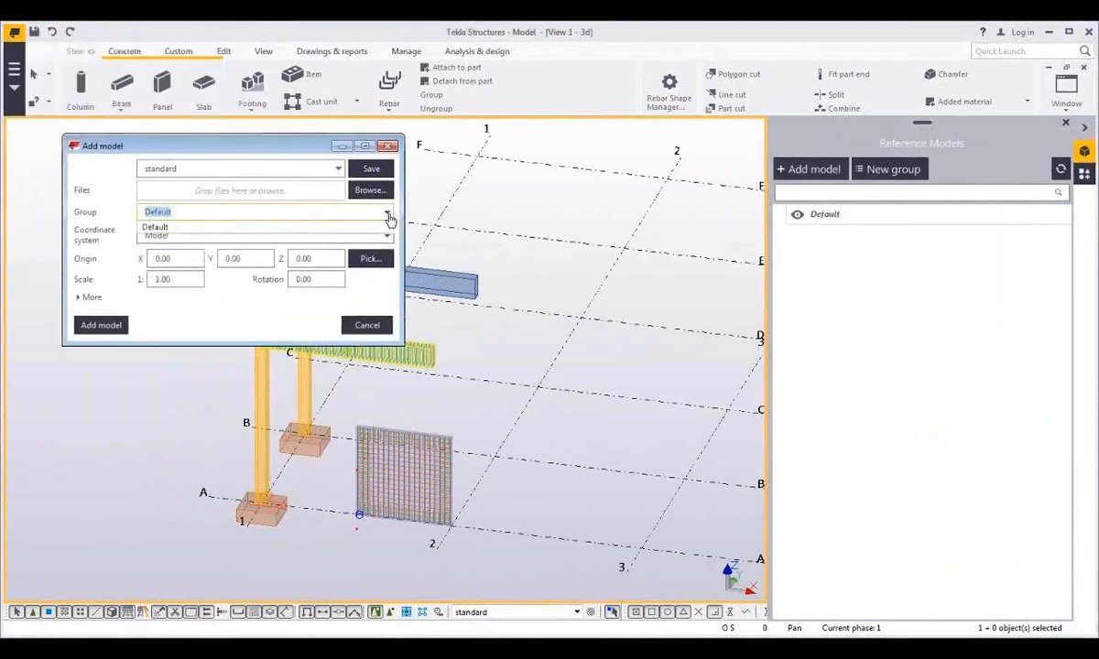
left_click(389, 217)
left_click(359, 190)
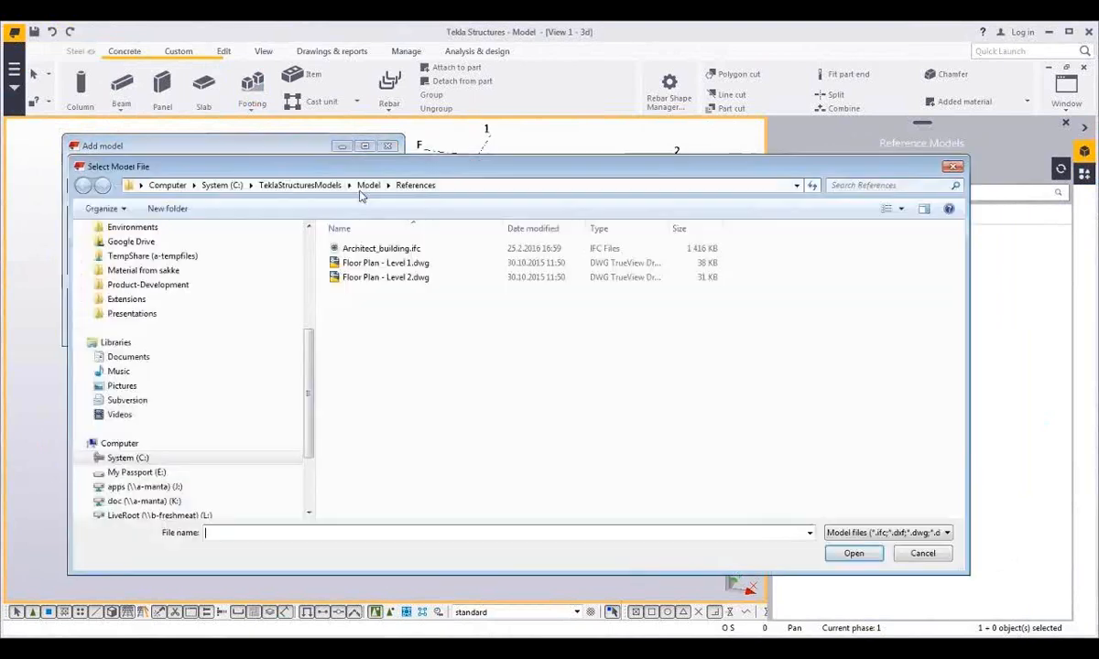
left_click_drag(402, 302, 344, 249)
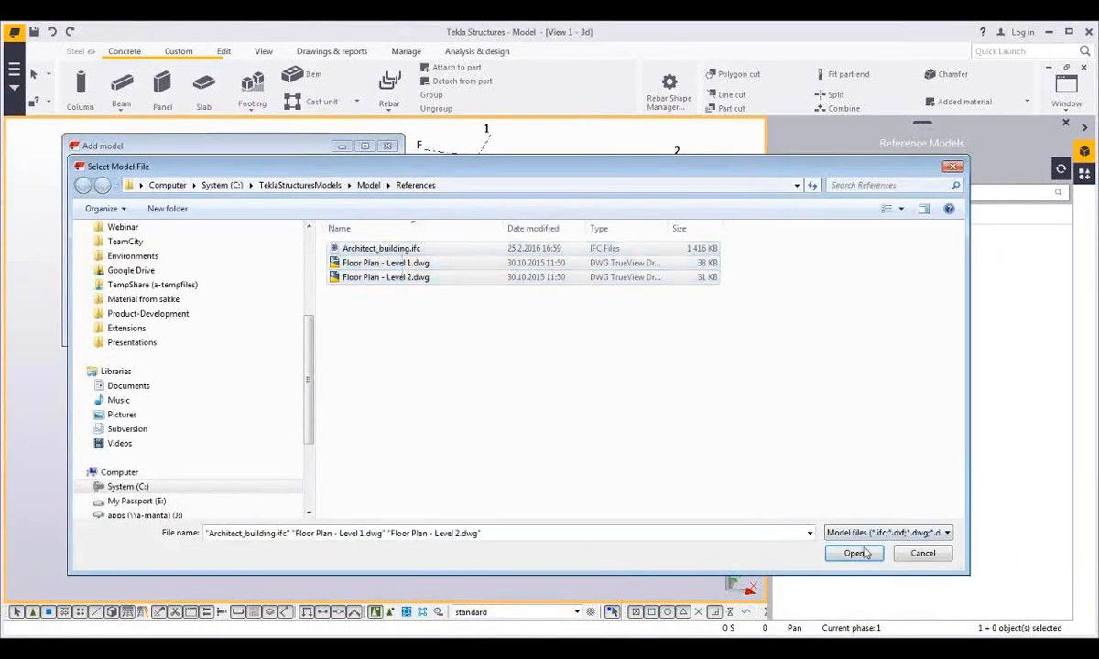
left_click(853, 553)
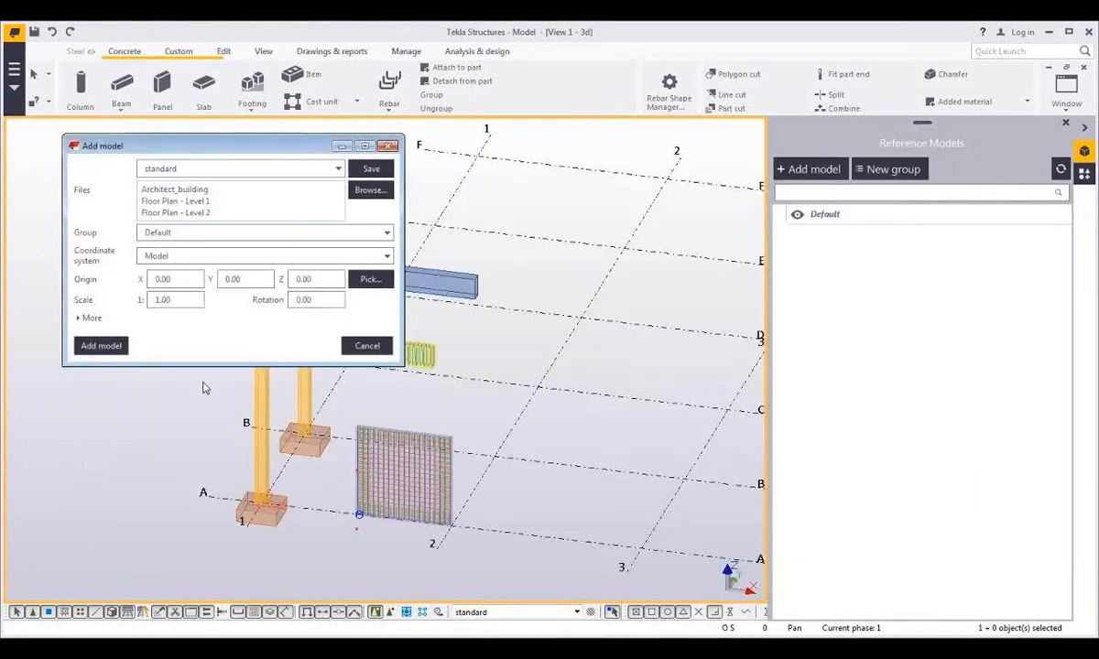
left_click(106, 348)
Examine the inserted architect building beside the concrete parts from several angles, with the reference model list closed
middle_click_drag(454, 415, 246, 408)
scroll(246, 407, "down", 4)
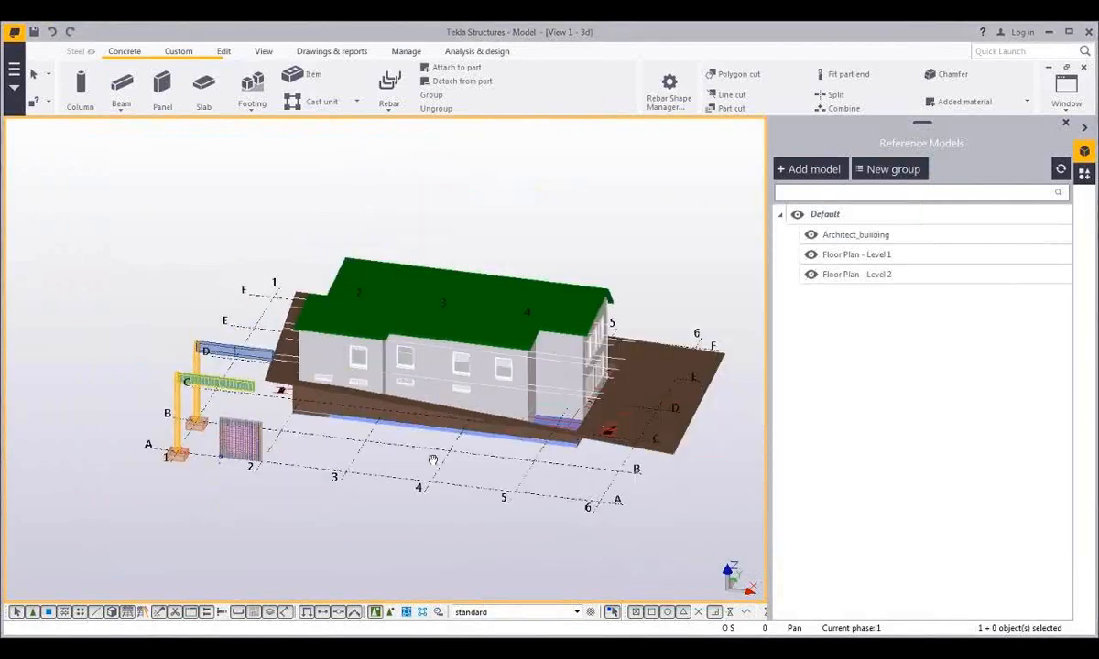
middle_click_drag(434, 459, 479, 462, "ctrl")
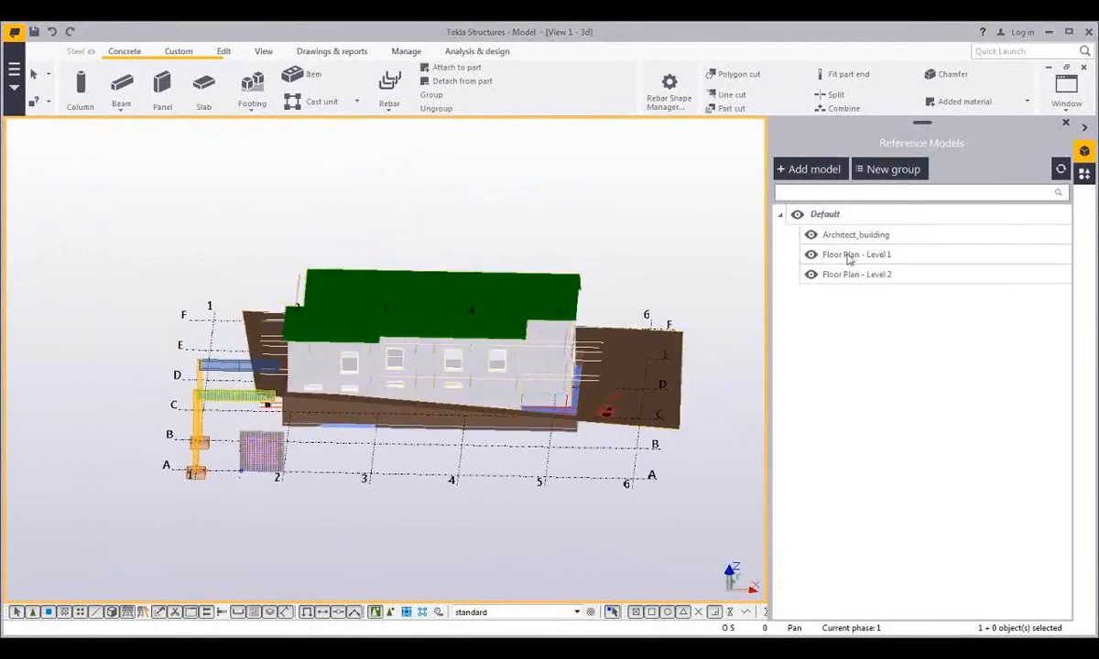
left_click(1066, 123)
scroll(755, 271, "up", 2)
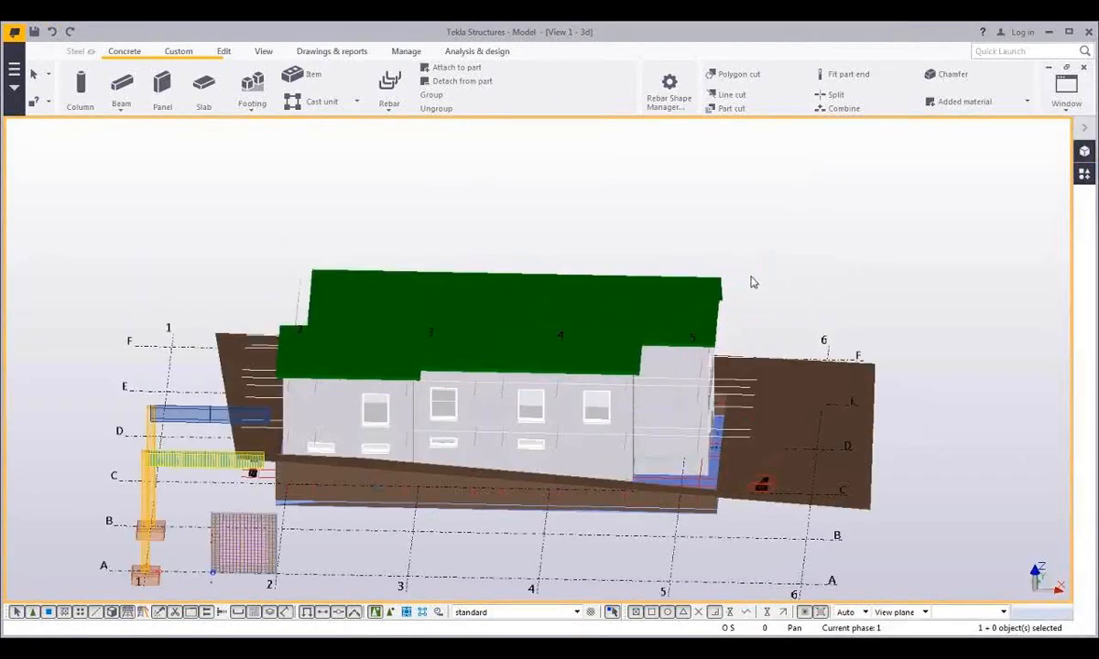
middle_click_drag(753, 282, 666, 280, "ctrl")
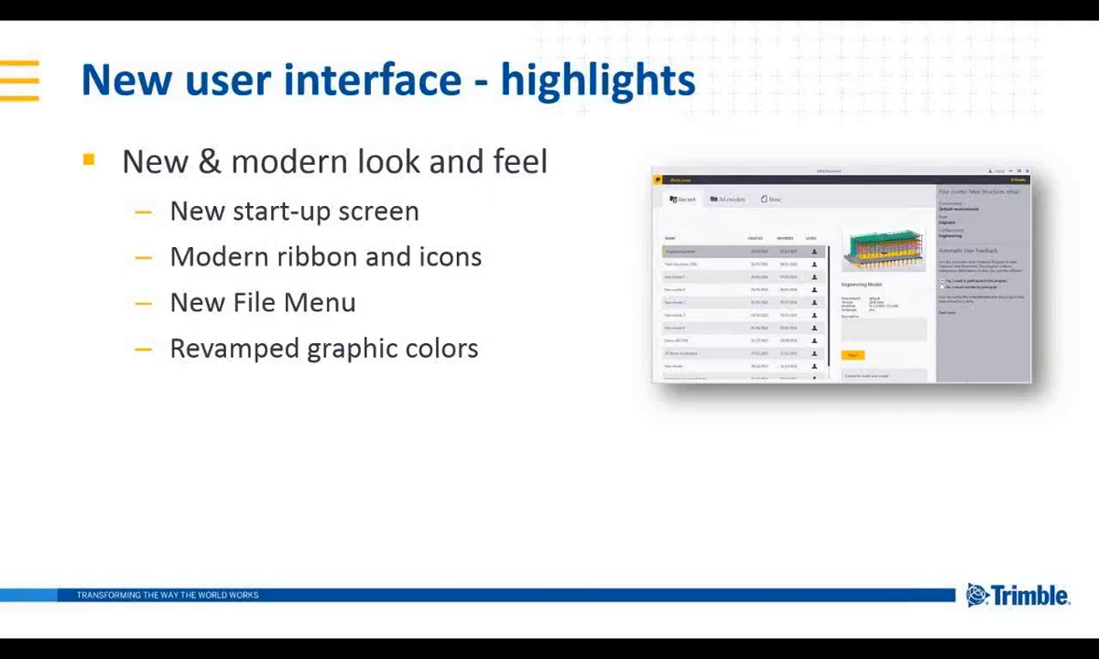
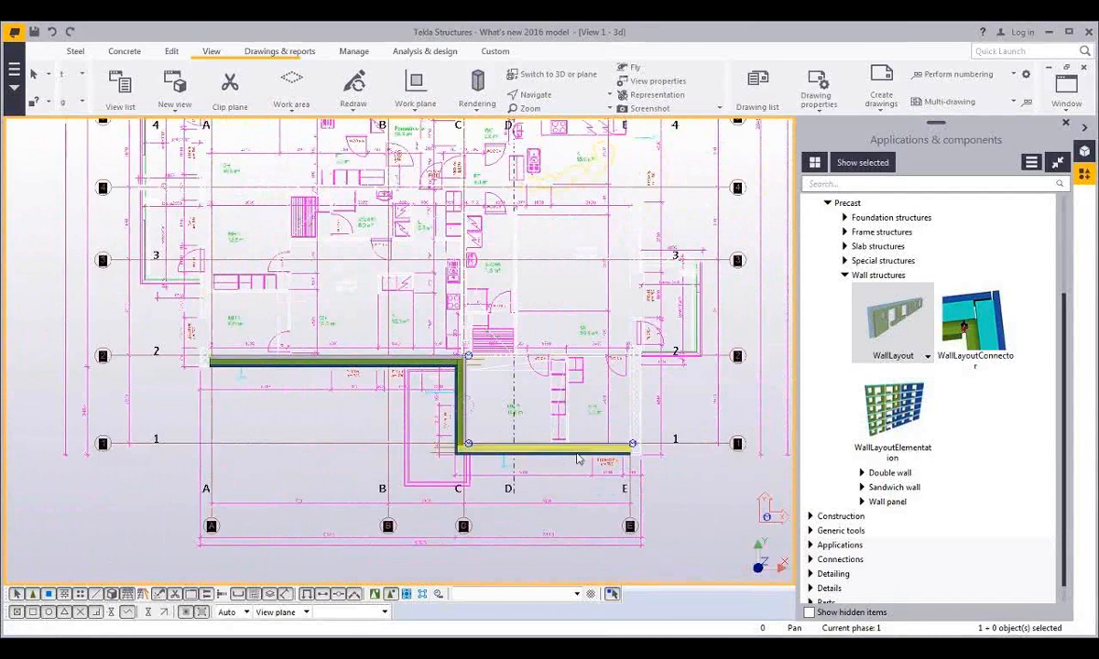
Cut a 1210 mm wide window opening, 1800 mm high and 500 mm above the base, at F12x18 in the grid line E wall
middle_click_drag(465, 412, 188, 340, "ctrl")
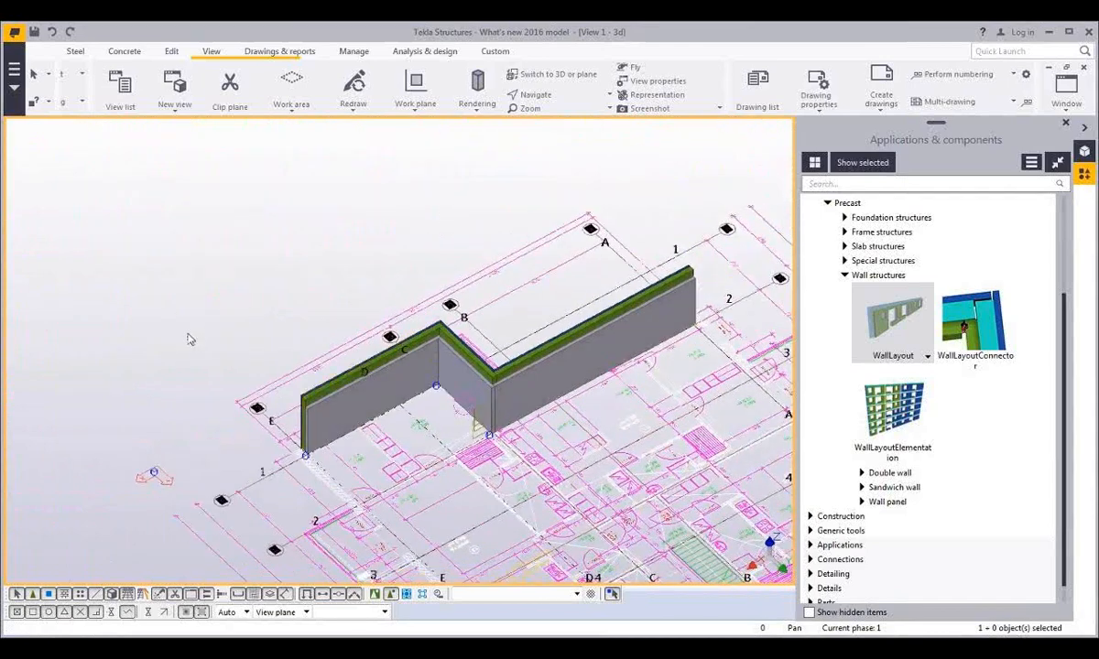
key("ctrl+p")
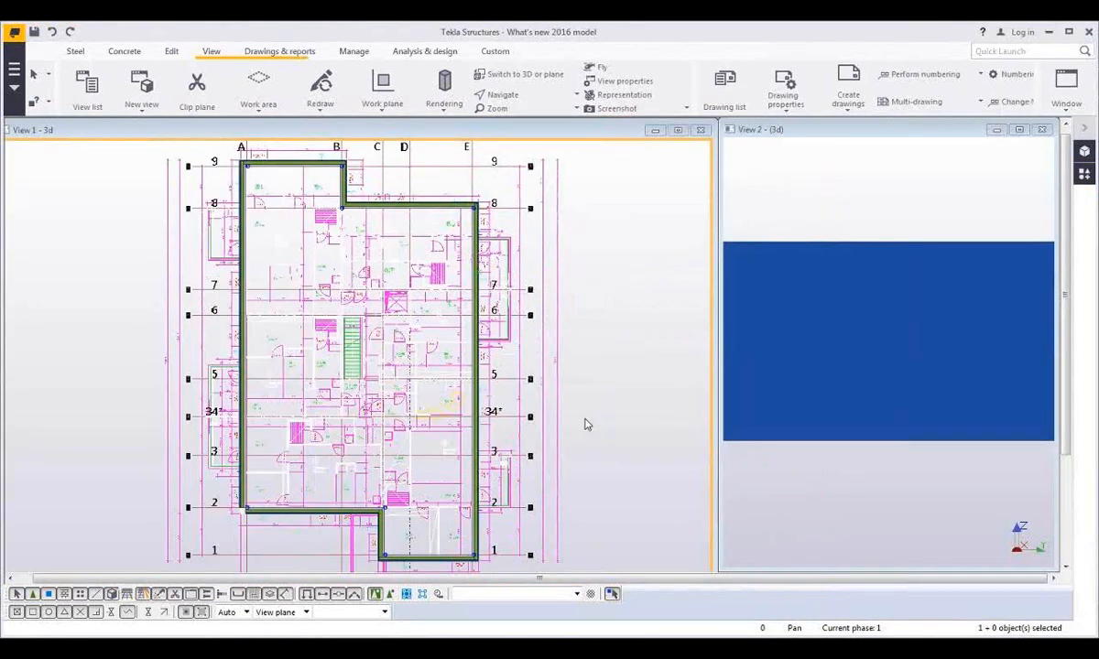
scroll(572, 394, "up", 1)
scroll(474, 293, "up", 3)
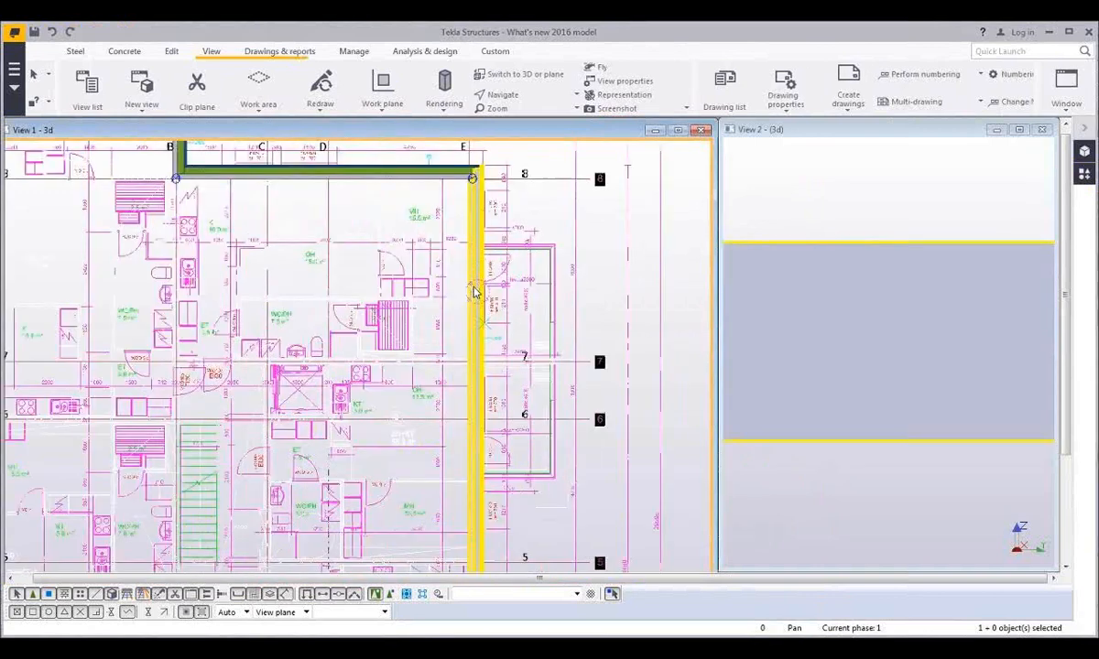
scroll(474, 293, "up", 3)
left_click(473, 291)
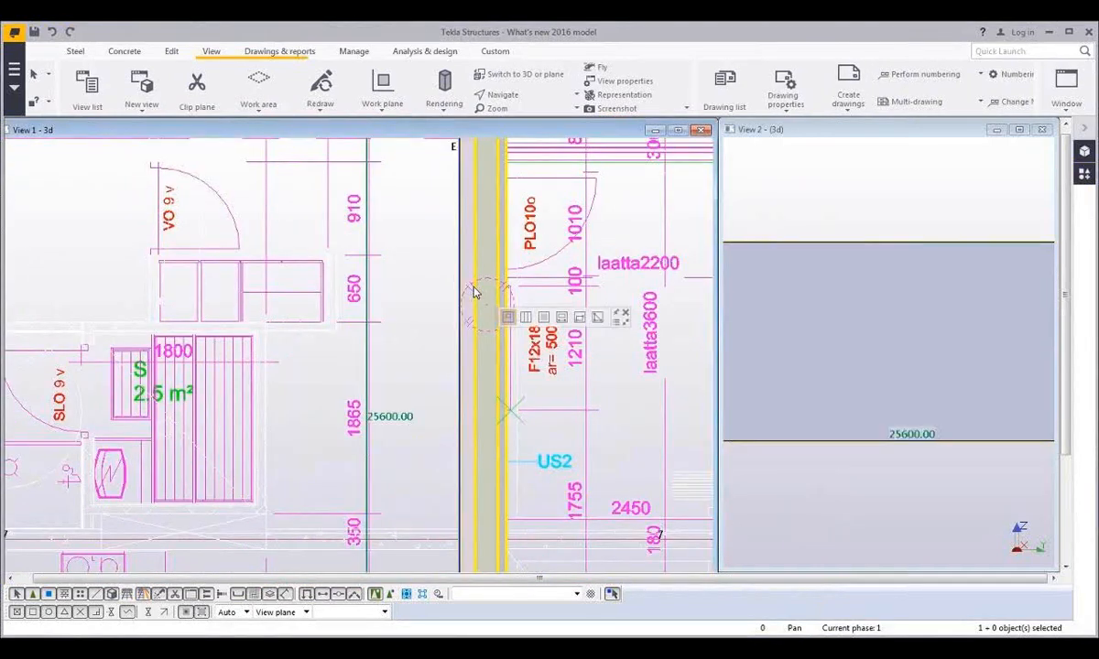
left_click(562, 317)
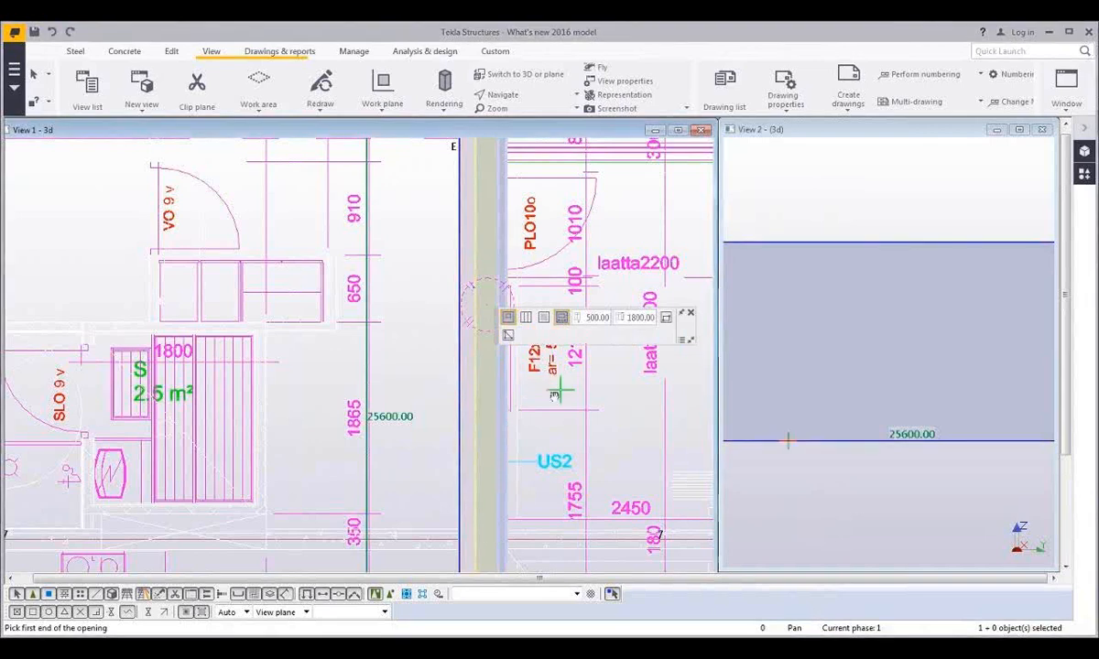
middle_click_drag(554, 394, 498, 437)
scroll(453, 450, "up", 2)
left_click(449, 450)
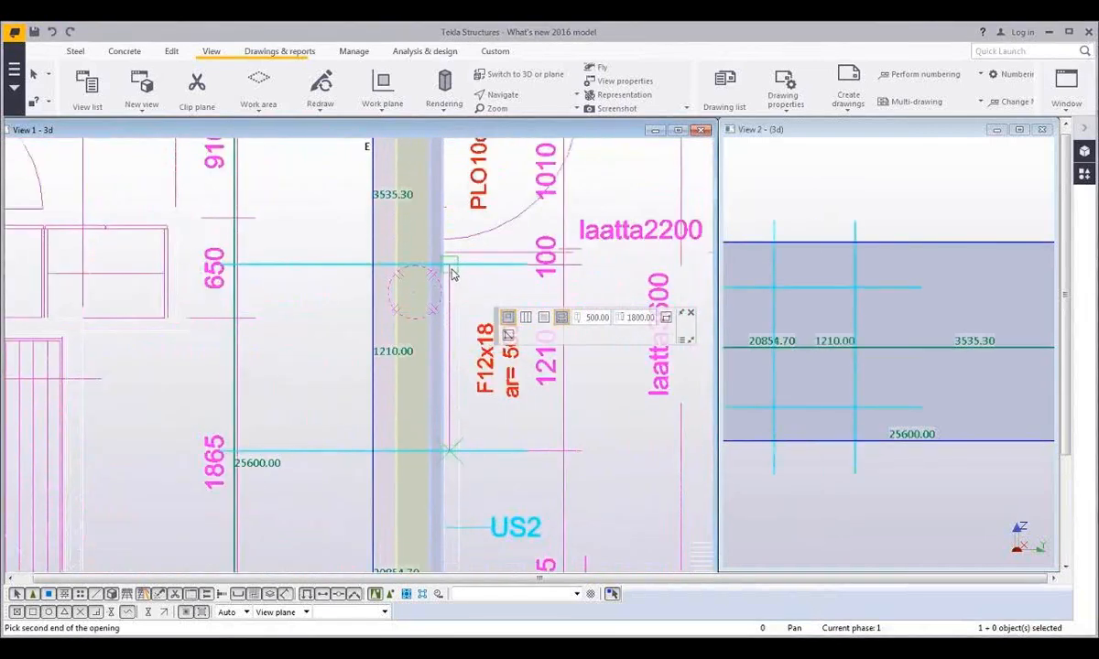
left_click(451, 273)
middle_click_drag(463, 291, 550, 316)
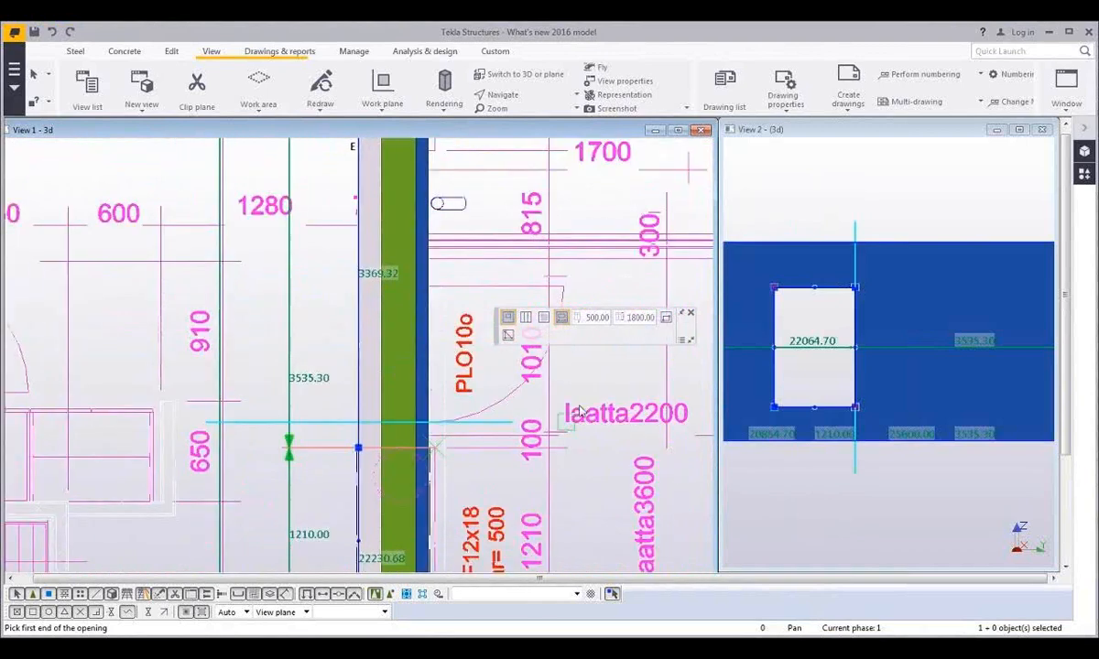
Add a 1010 mm wide, 2300 mm high door opening with a 0 mm base offset at PLO10o, 100 mm from the window opening
double_click(592, 318)
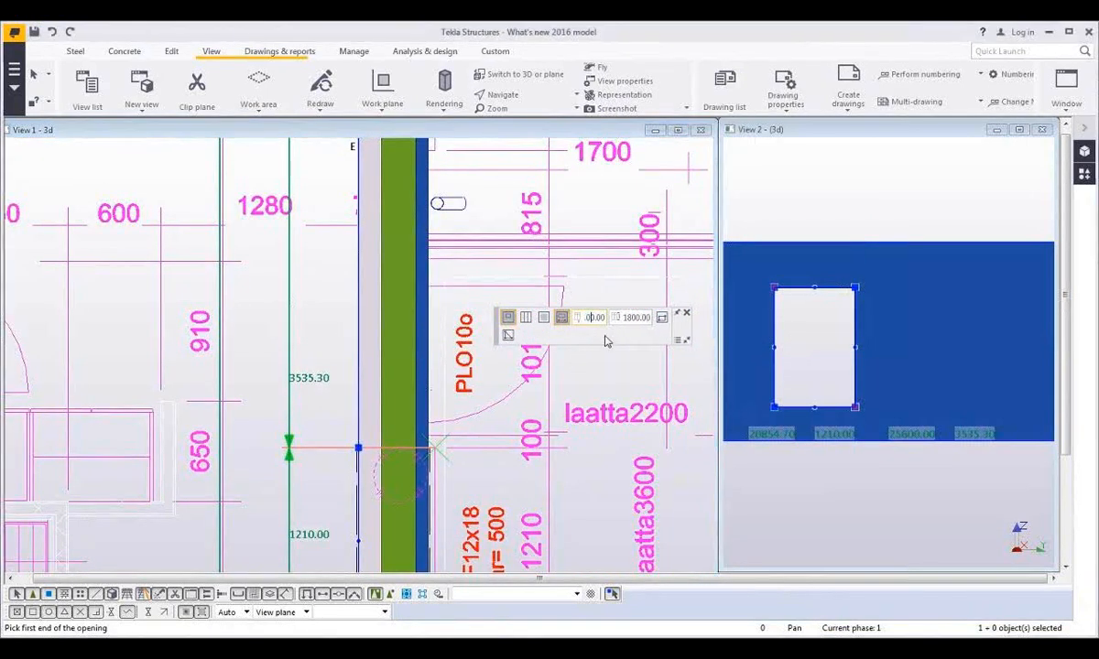
type("0")
key("Tab")
type("2800")
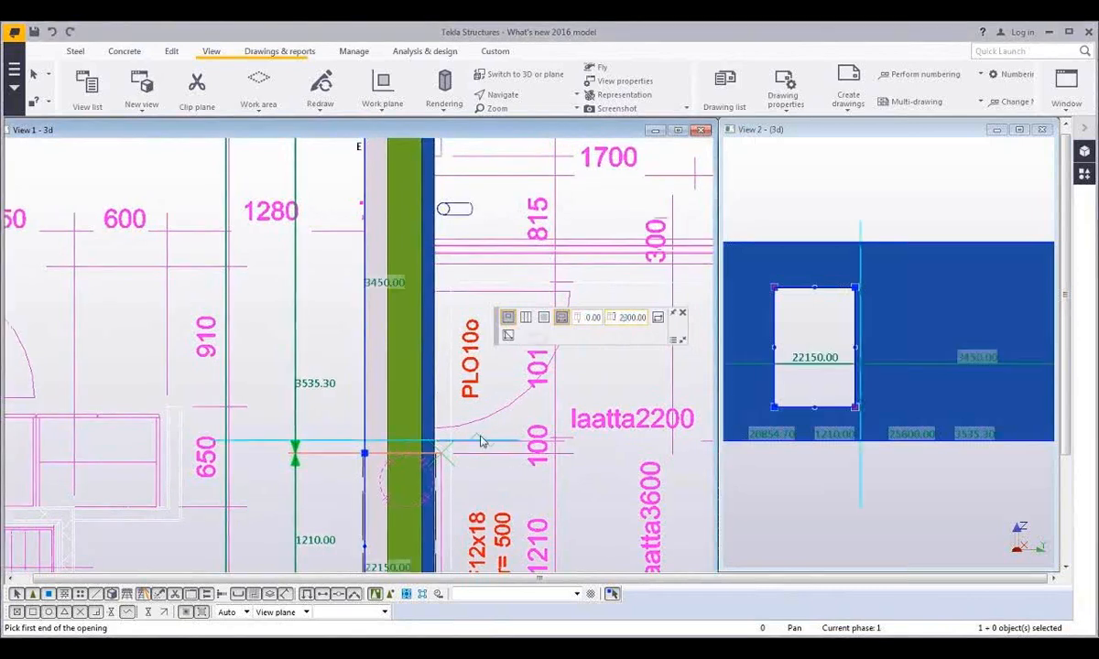
scroll(411, 448, "up", 3)
scroll(411, 448, "up", 5, "ctrl")
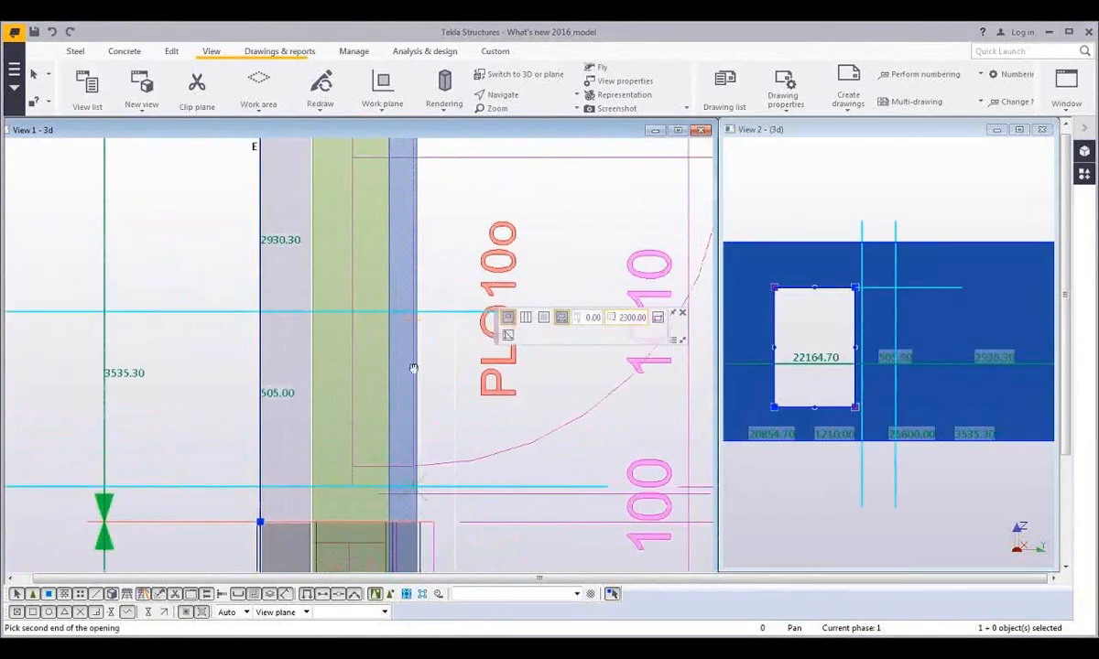
left_click(412, 317)
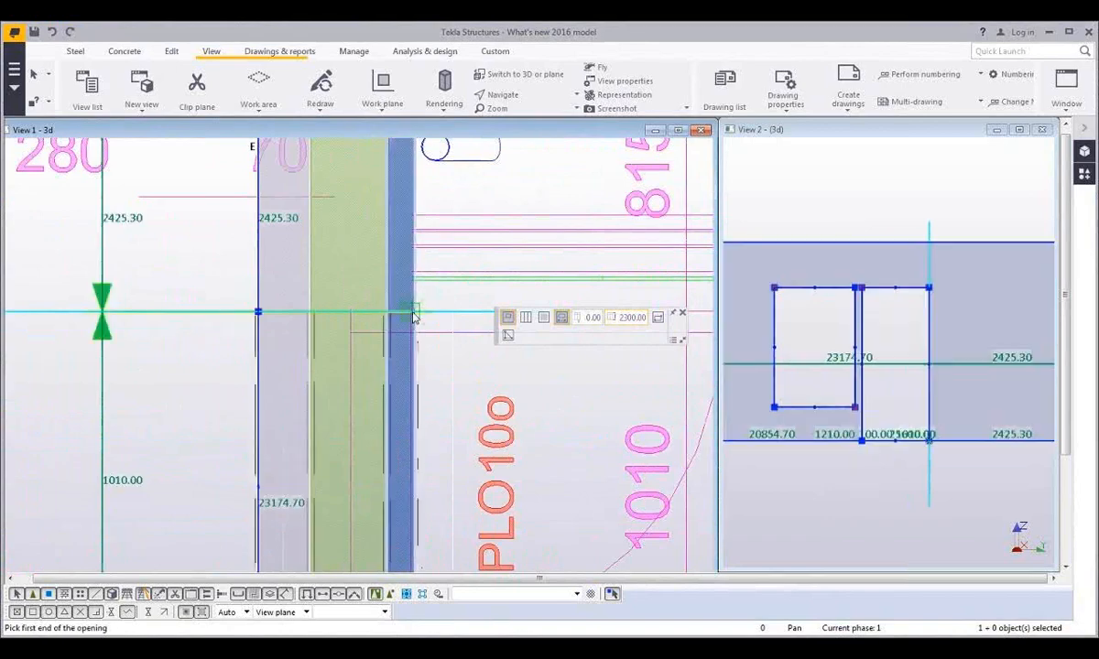
scroll(428, 414, "down", 2)
middle_click_drag(427, 415, 414, 382)
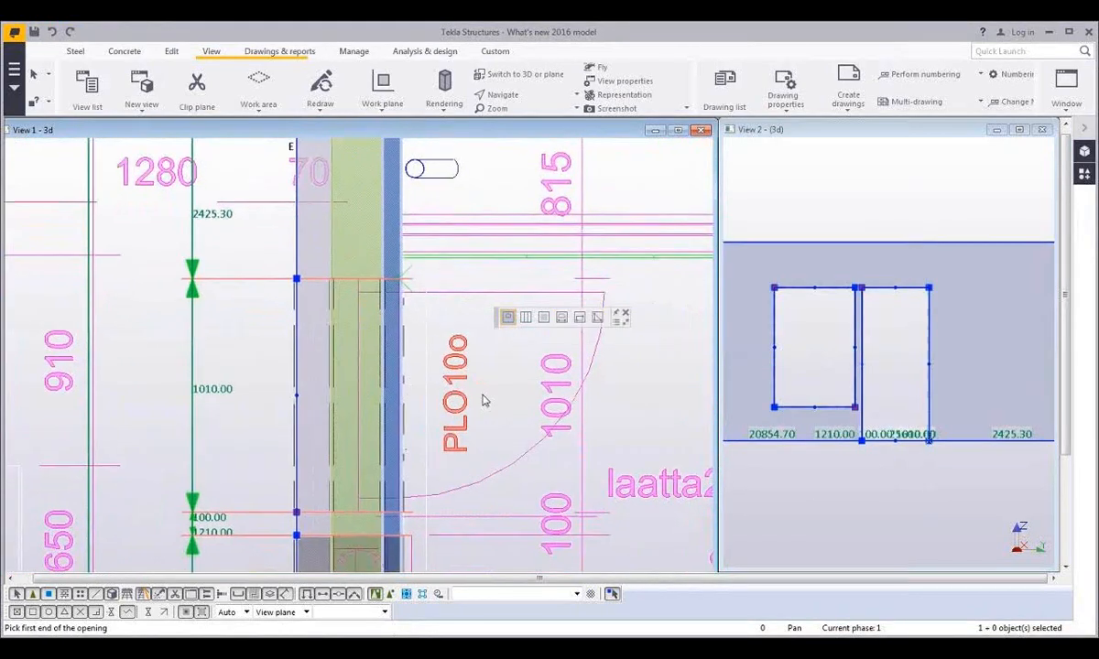
key("Escape")
scroll(392, 515, "down", 2)
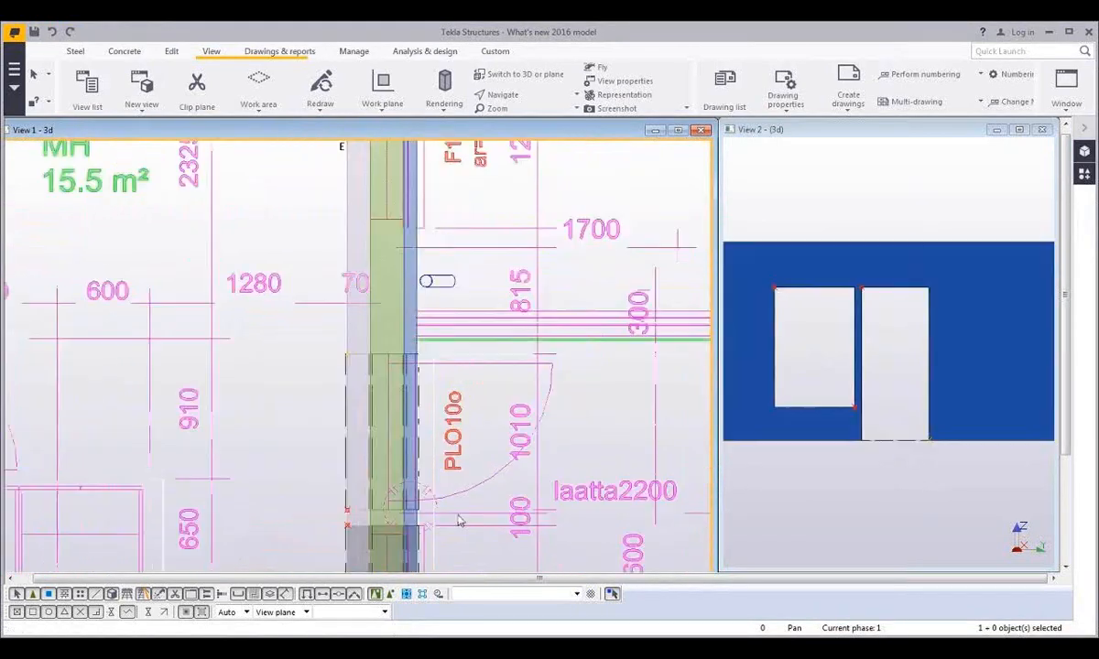
Widen the window opening to 1310 mm by moving its side edge to meet the door opening's edge
middle_click_drag(391, 516, 397, 370, "ctrl")
left_click(397, 370)
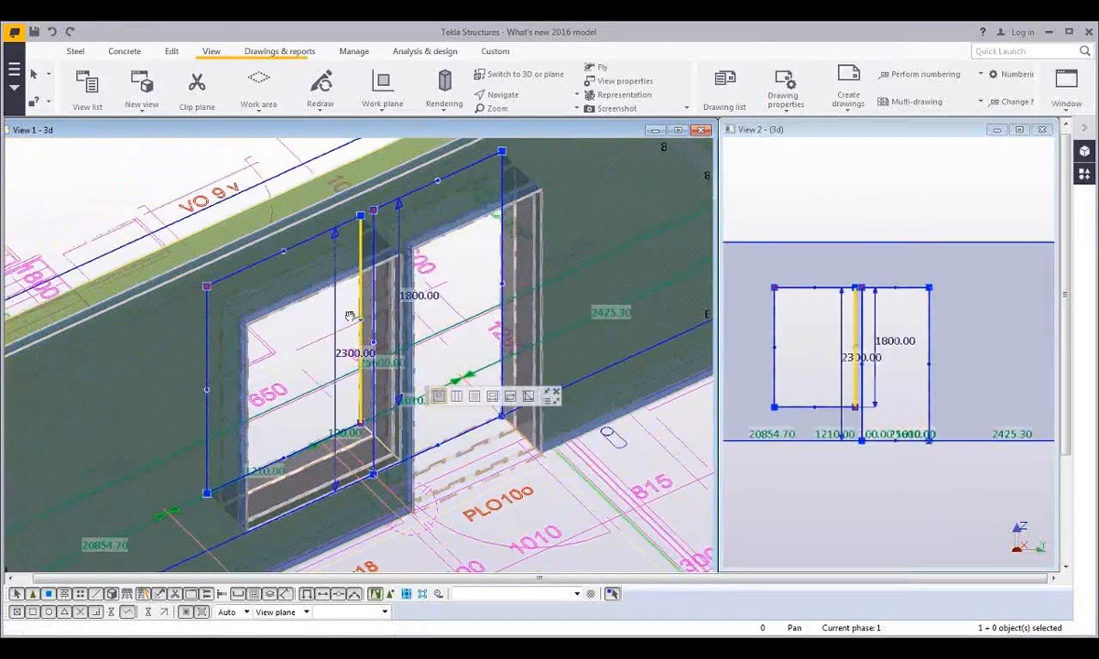
middle_click_drag(361, 316, 394, 228, "ctrl")
left_click_drag(400, 215, 406, 218)
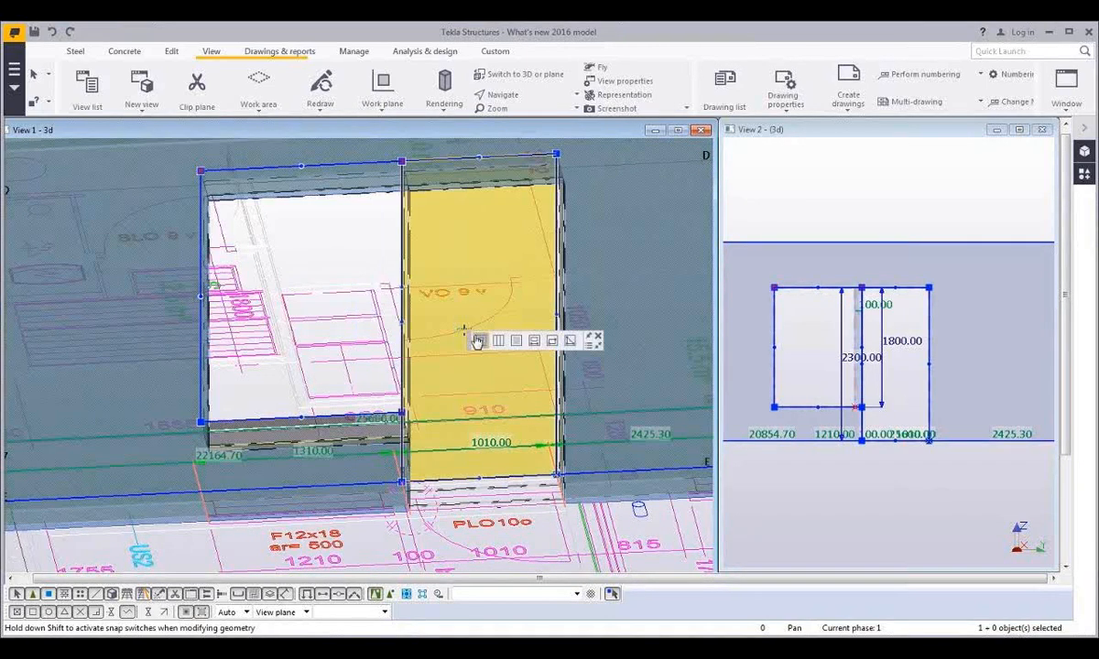
key("Escape")
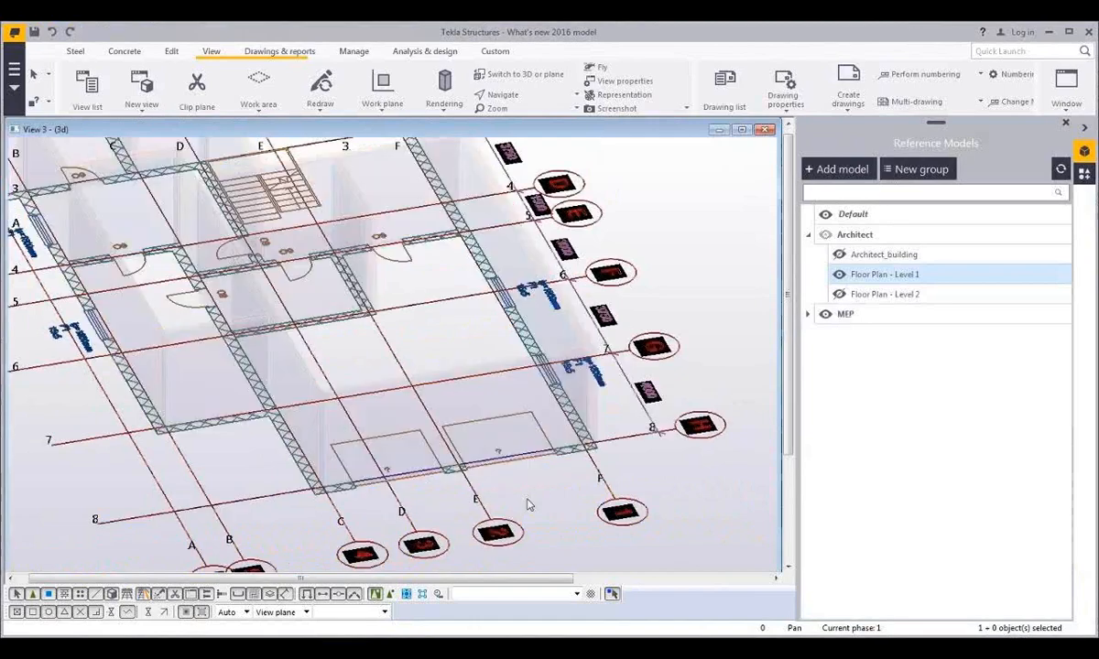
Display Architect_building and cut a 2400 mm wide opening by two corners at its garage door in the grid line 8 wall, 800 mm from the grid C end
mouse_move(529, 504)
middle_mouse_down("ctrl")
mouse_move(504, 519)
mouse_move(537, 517)
middle_mouse_up("ctrl")
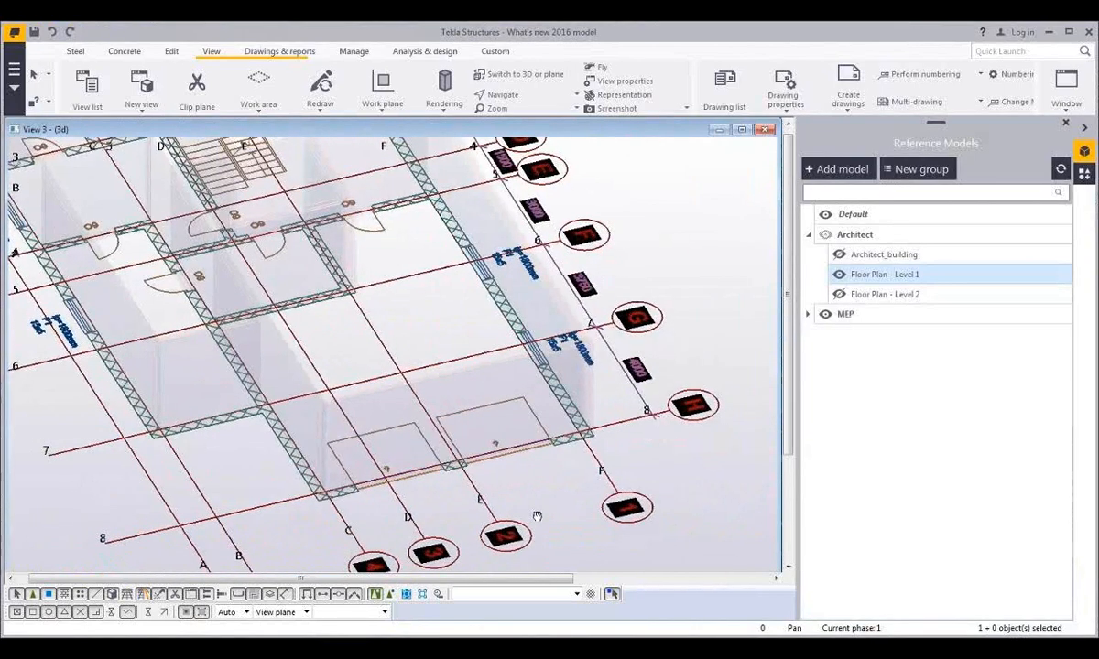
left_click(838, 253)
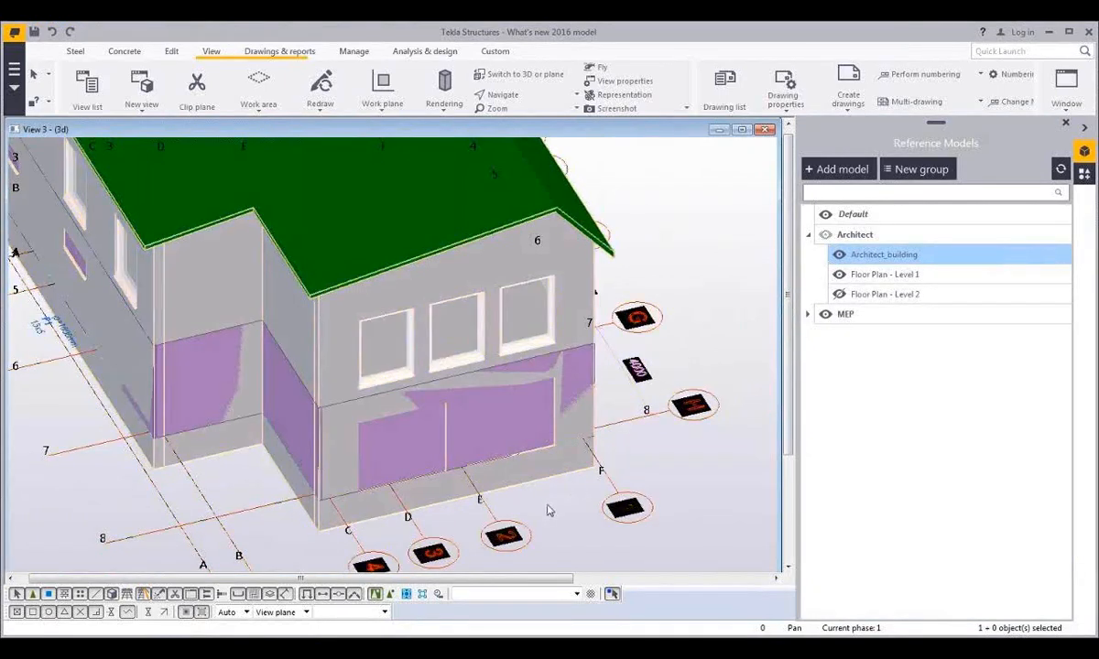
left_click(526, 455)
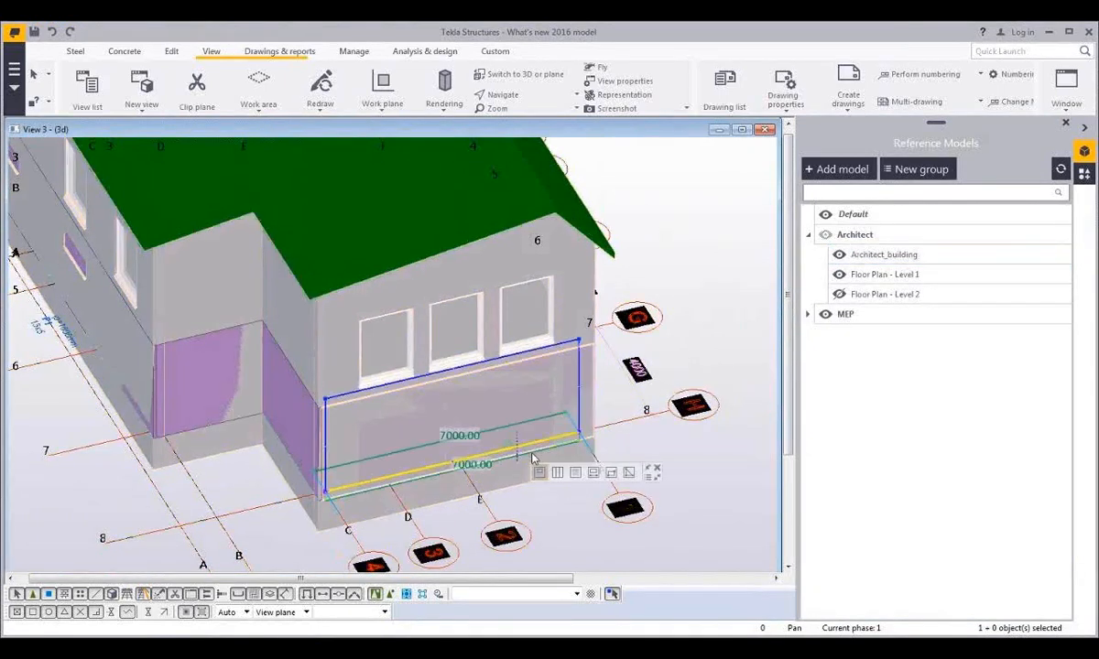
left_click(611, 471)
scroll(434, 493, "up", 6)
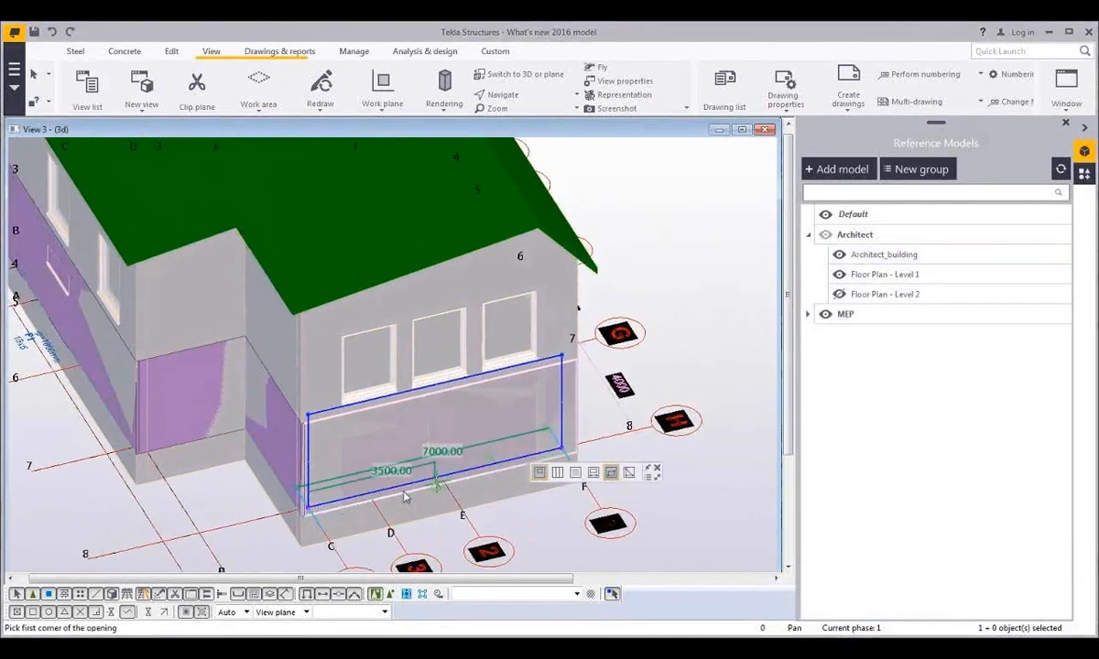
scroll(264, 531, "up", 2)
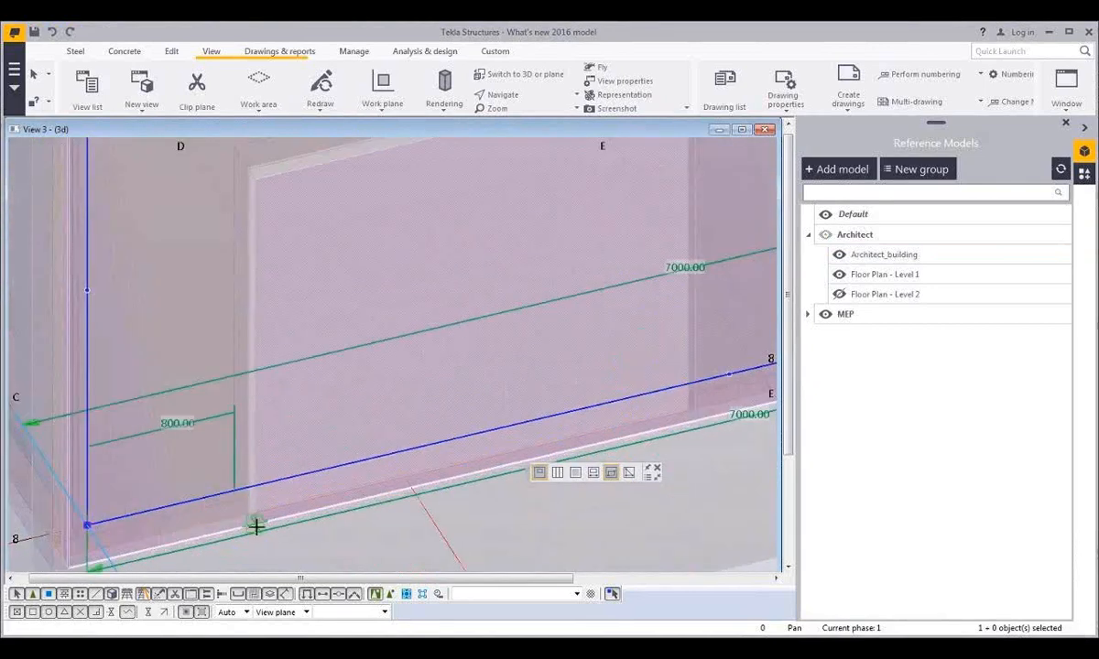
left_click(256, 527)
scroll(255, 524, "down", 2)
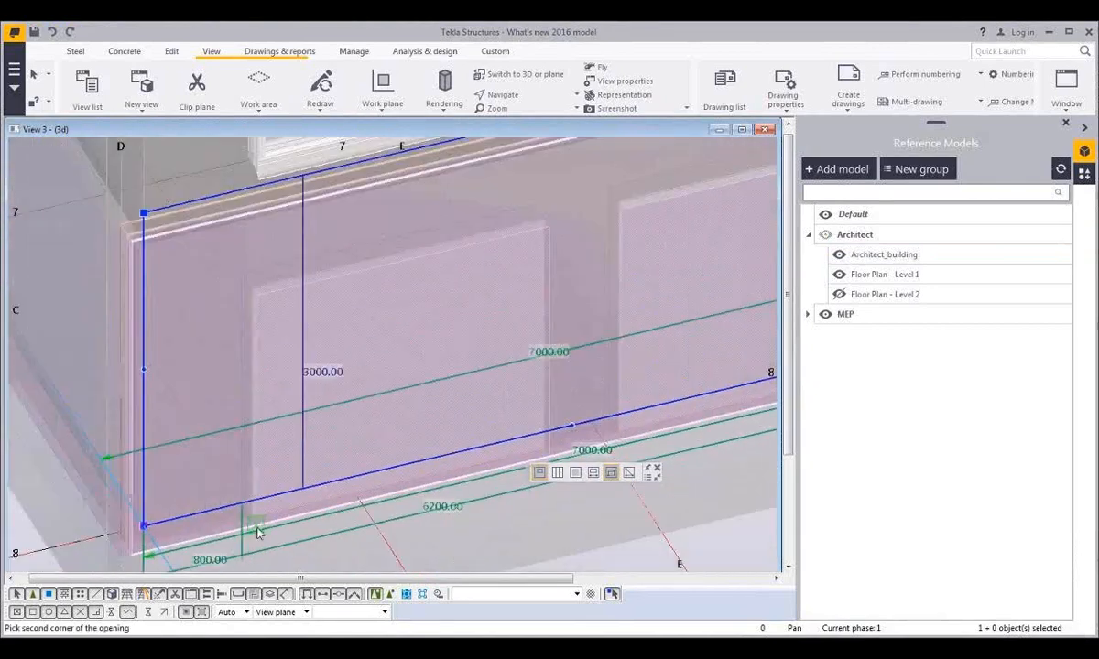
left_click(551, 234)
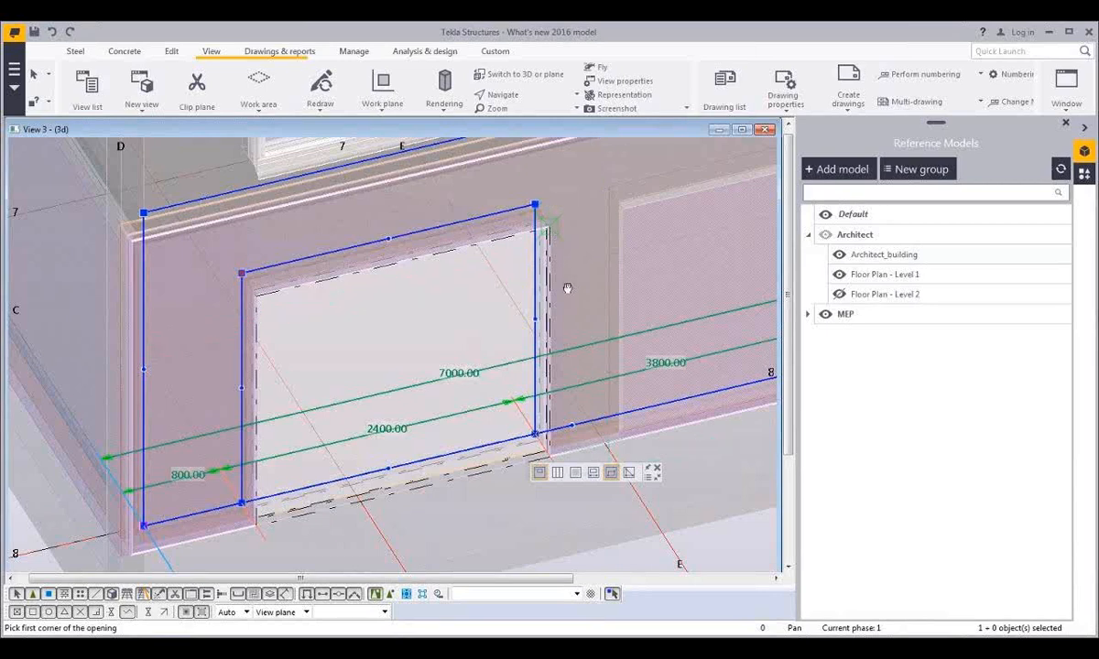
Copy the garage door opening onto the second garage door in the same wall, leaving 600 mm between the openings
middle_click_drag(546, 290, 497, 298)
scroll(498, 297, "down", 2)
key("Escape")
left_click_drag(443, 301, 692, 248)
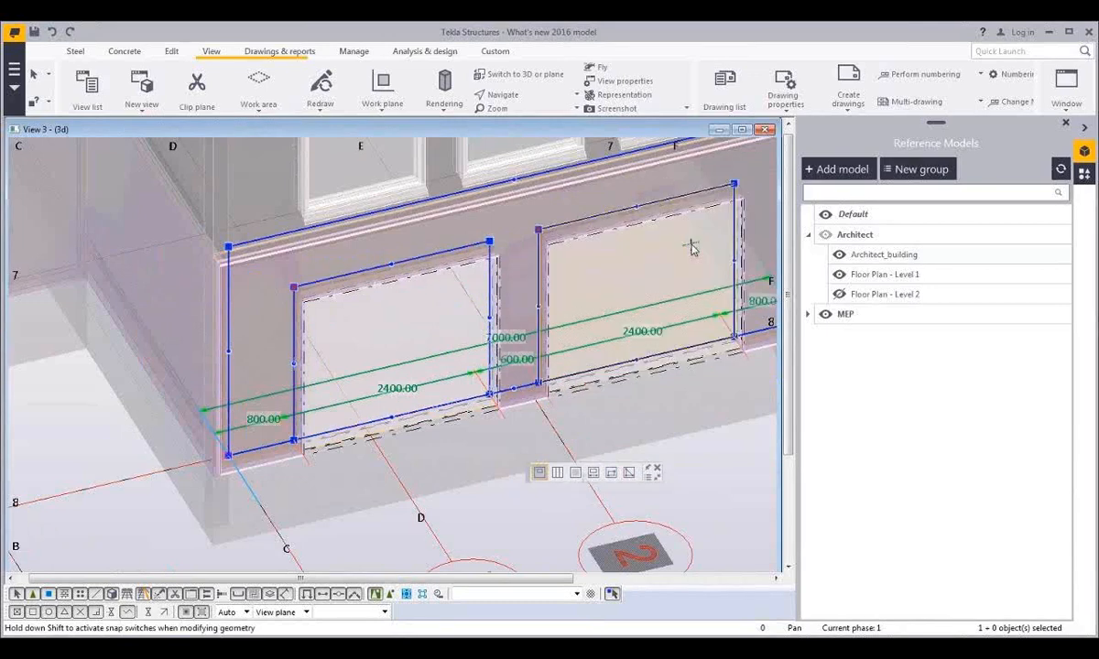
key("v")
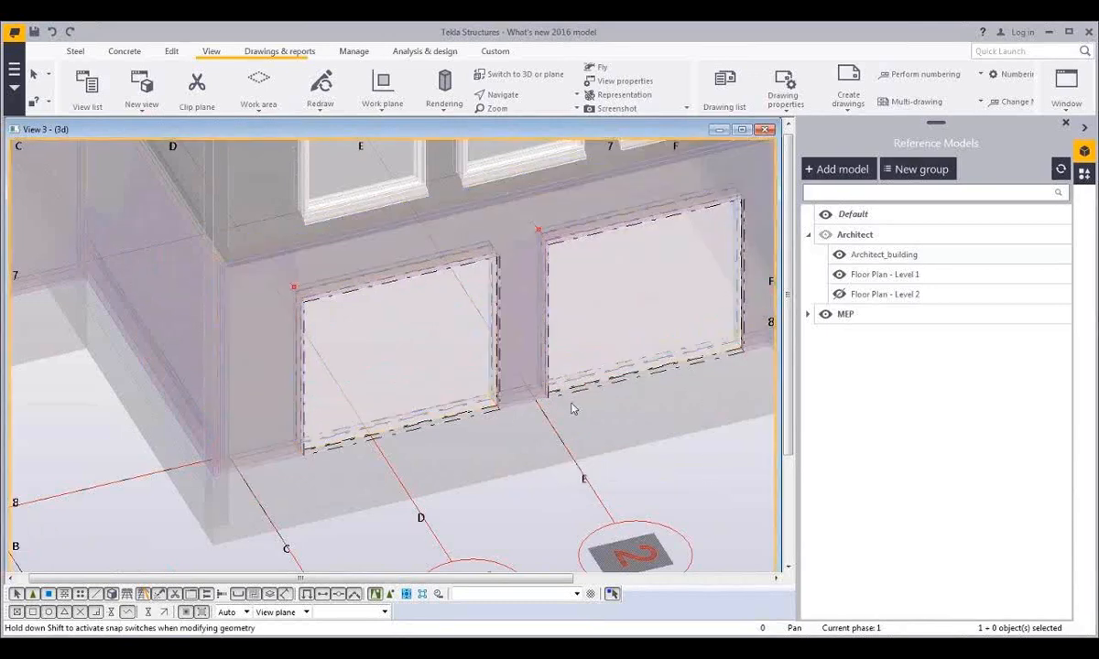
left_click(544, 392)
middle_click_drag(582, 425, 722, 492, "ctrl")
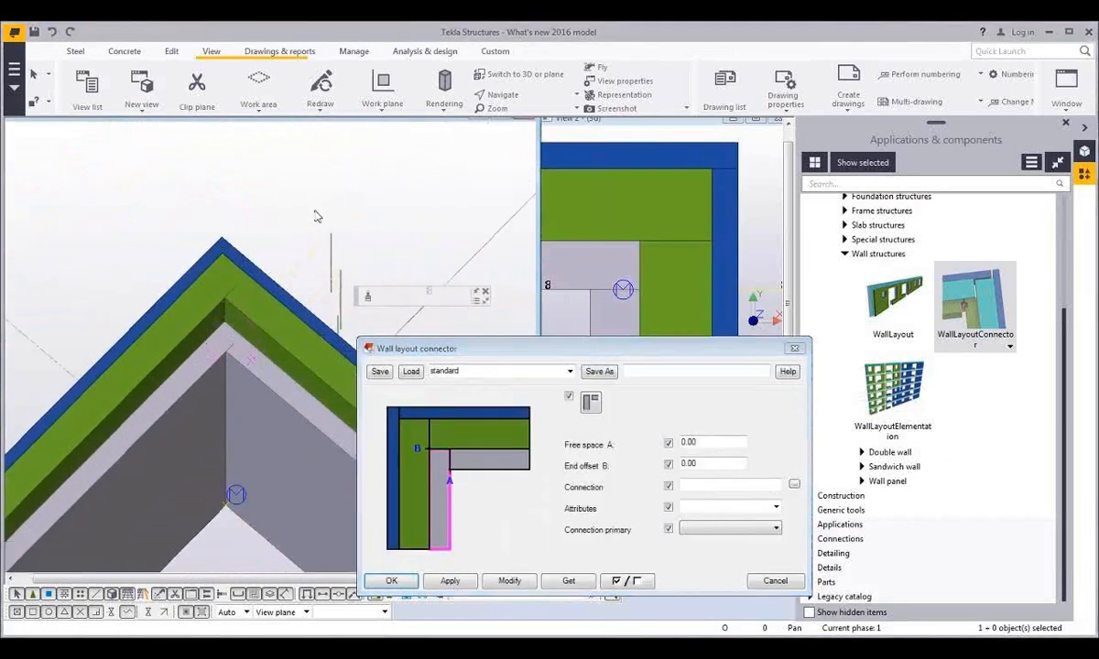
Reverse the inner shell's overlap in the corner connector and apply 50 mm free space A and 10 mm end offset B
left_click(494, 458)
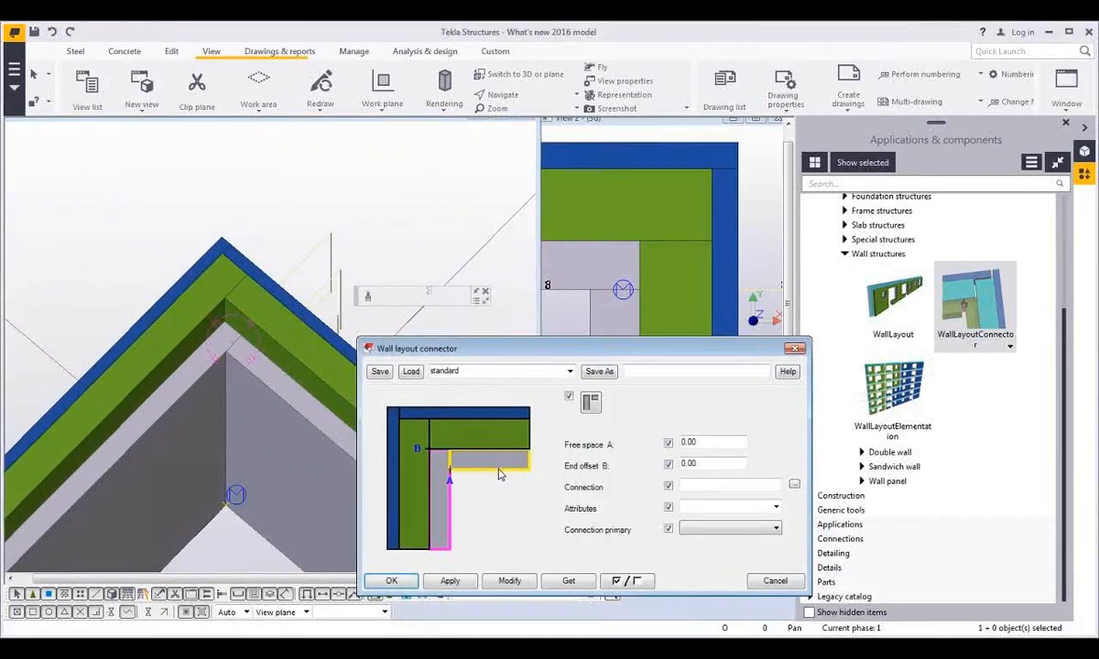
left_click(513, 581)
double_click(687, 442)
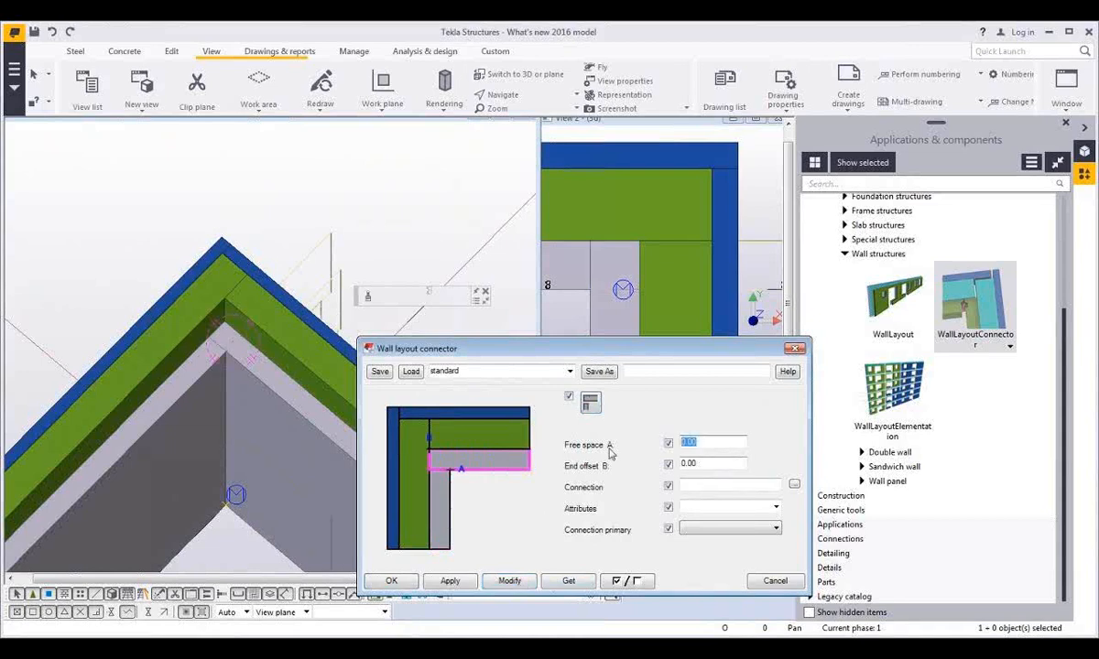
type("50")
key("Tab")
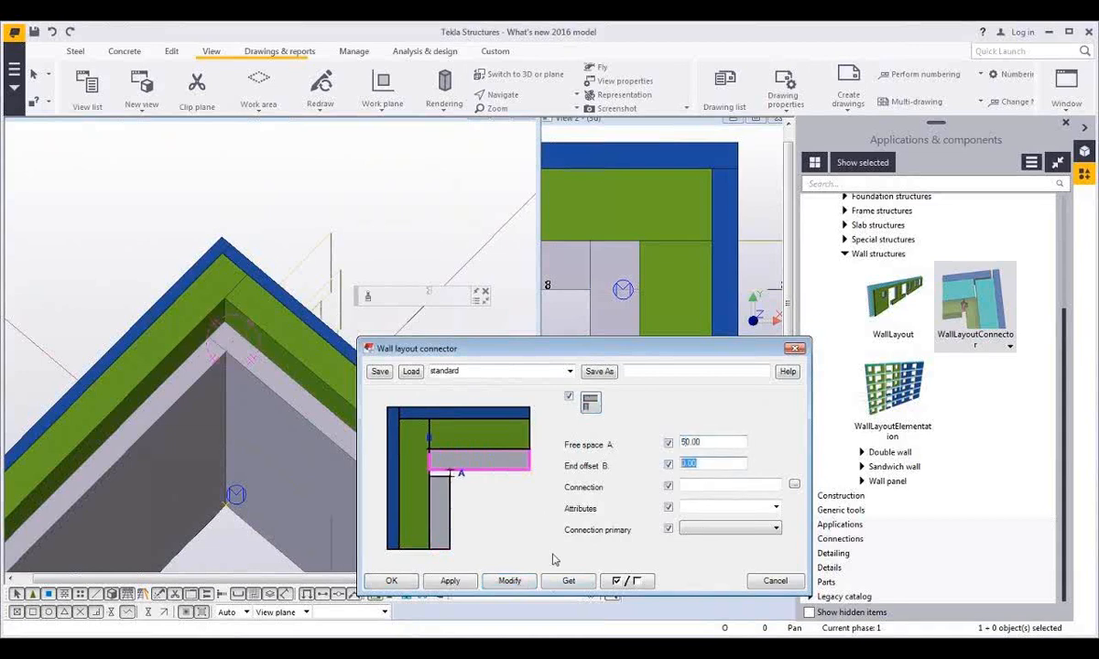
type("10")
left_click(510, 582)
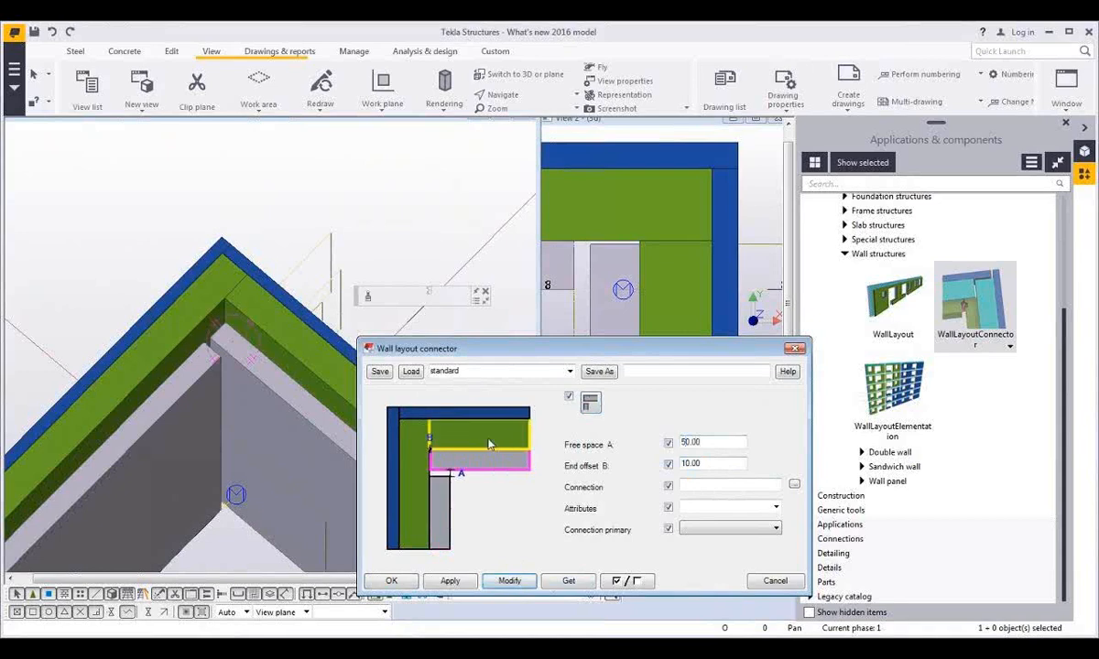
Reverse which wall's insulation layer runs through the corner and apply the change to the connector
left_click(590, 403)
left_click(590, 403)
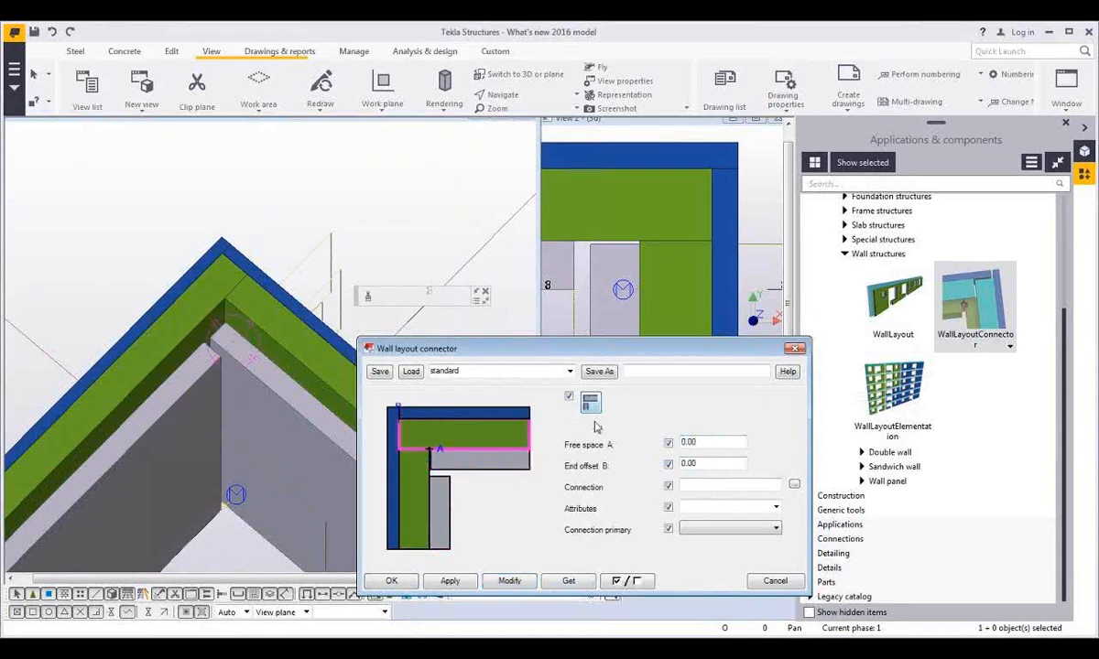
left_click(510, 581)
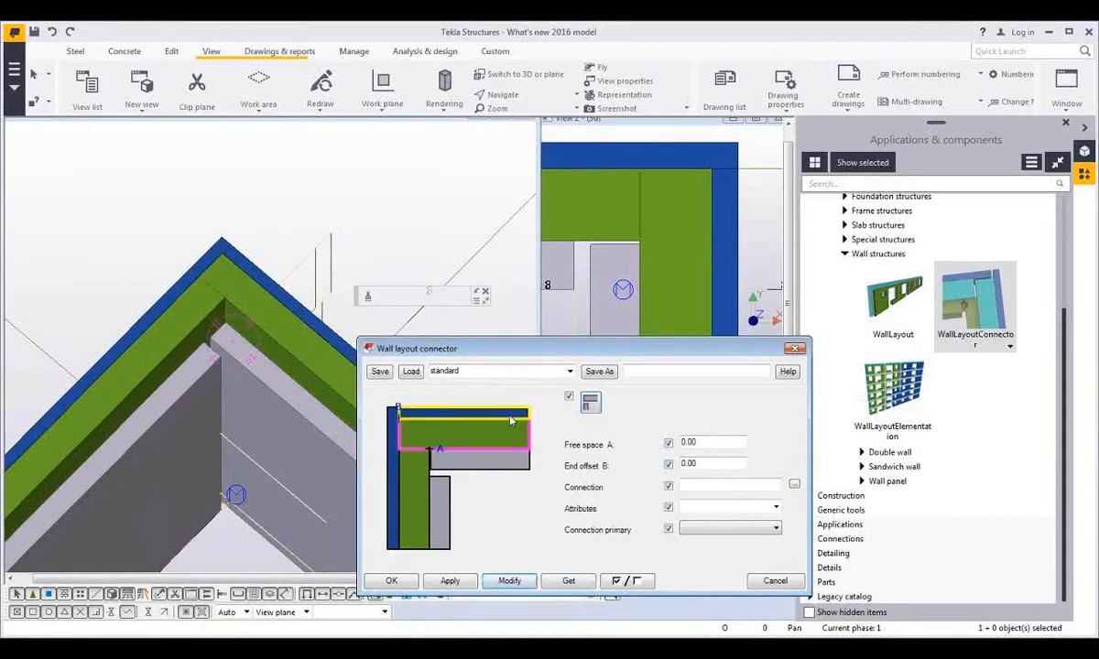
Change the outer shell's corner joint to a mitre with 20 mm free space A and apply it
left_click(590, 403)
double_click(696, 443)
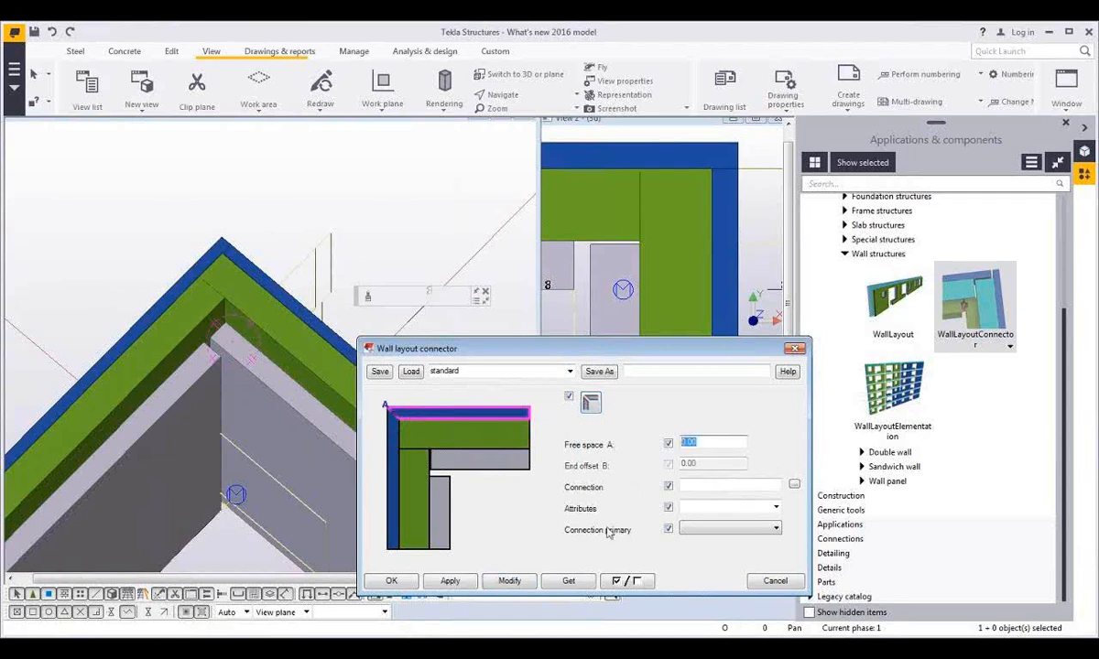
type("20")
left_click(510, 582)
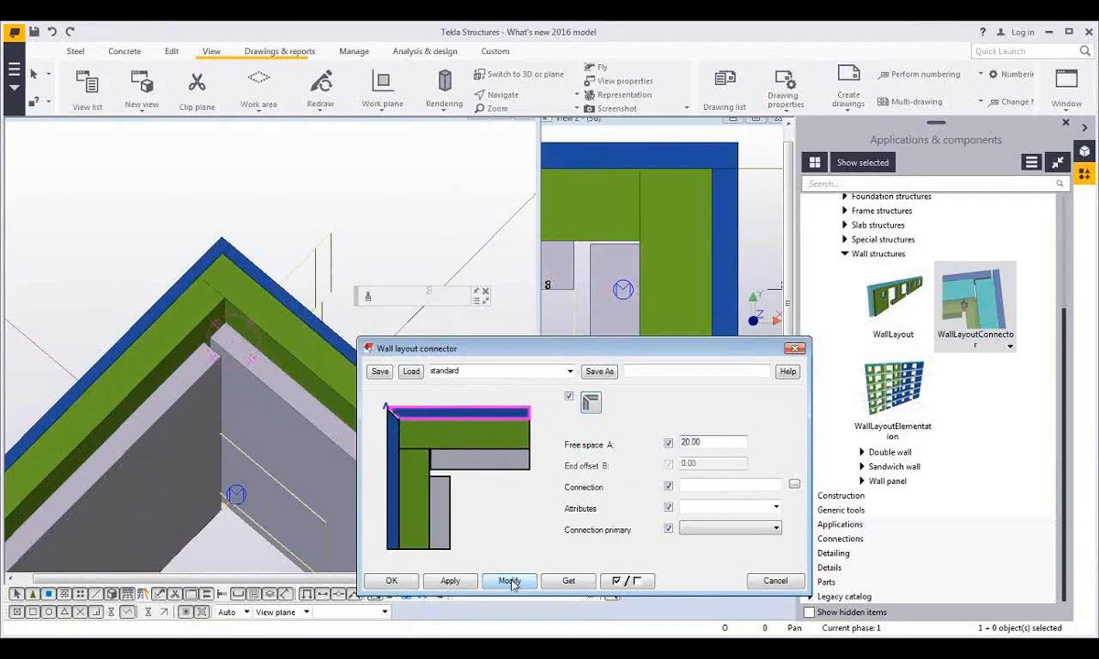
Load the Sandwich settings into the wall layout connector, apply them to the corner and fetch the connector's values again
left_click(569, 371)
left_click(560, 394)
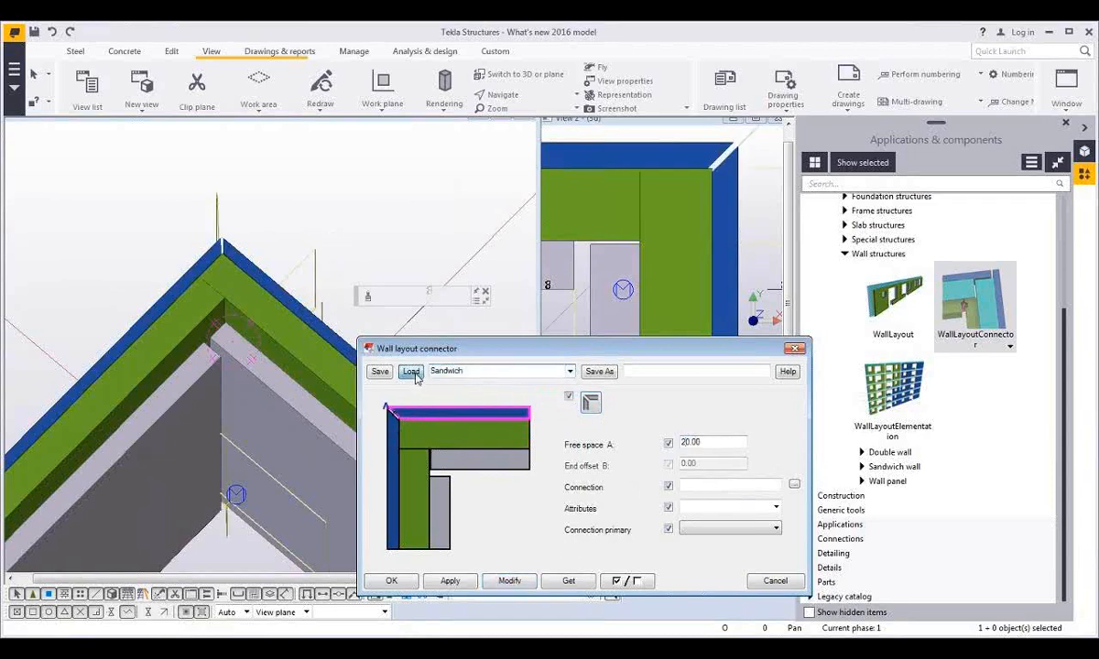
left_click(410, 371)
left_click(510, 582)
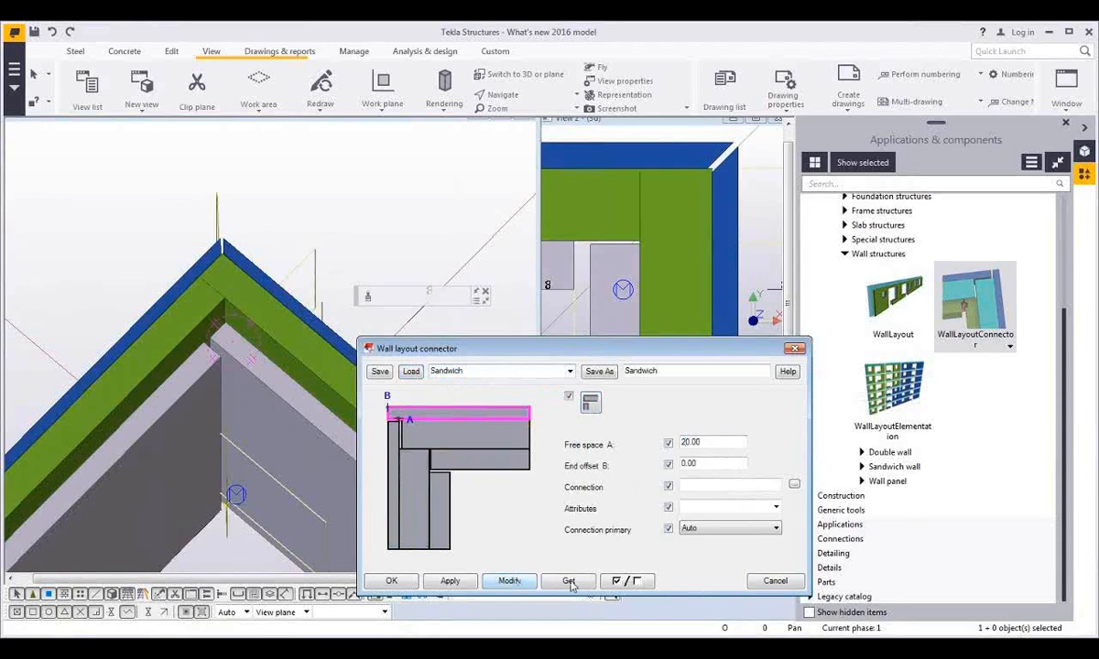
left_click(569, 582)
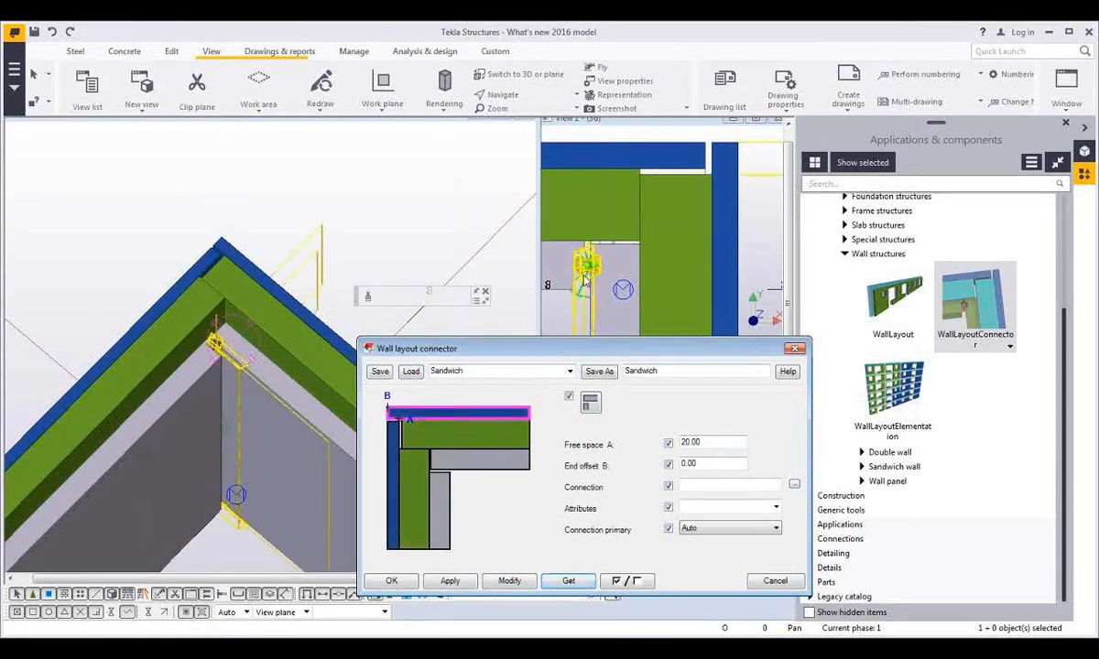
Reverse the inner shell's overlap in the Sandwich corner connector and set its free space A to 40 mm
left_click(502, 462)
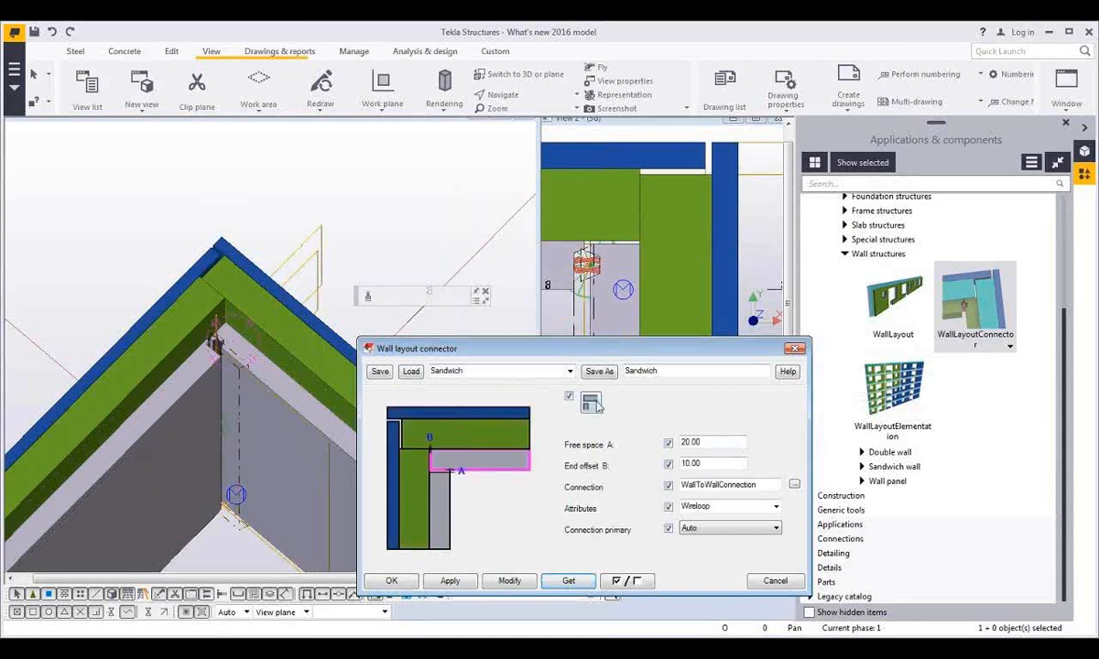
left_click(513, 582)
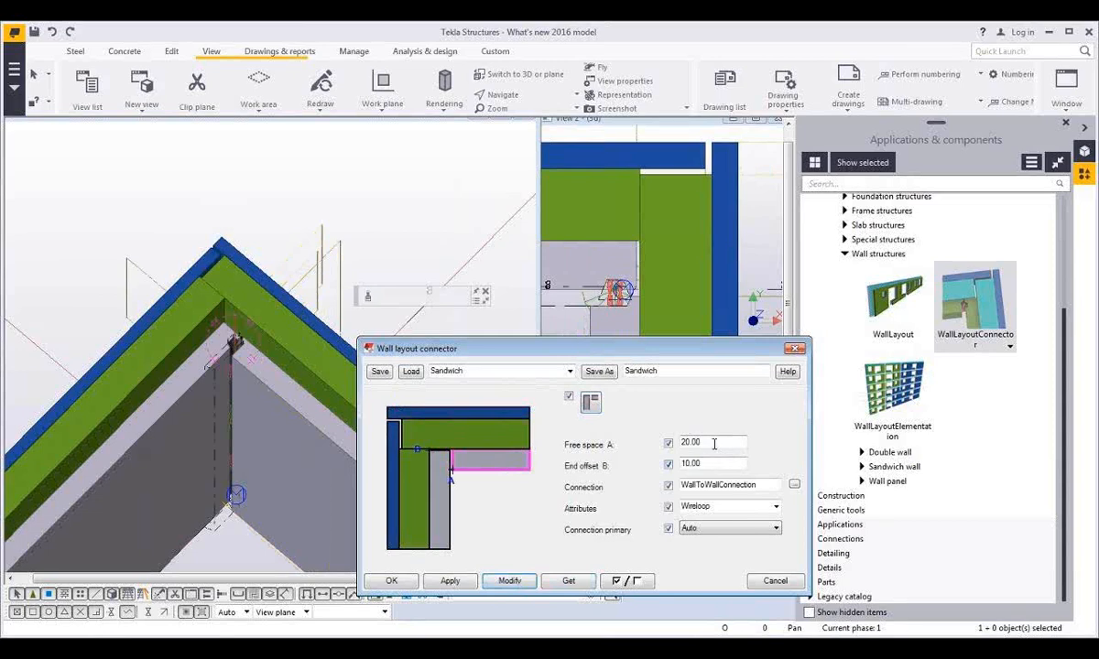
double_click(714, 443)
type("40.00")
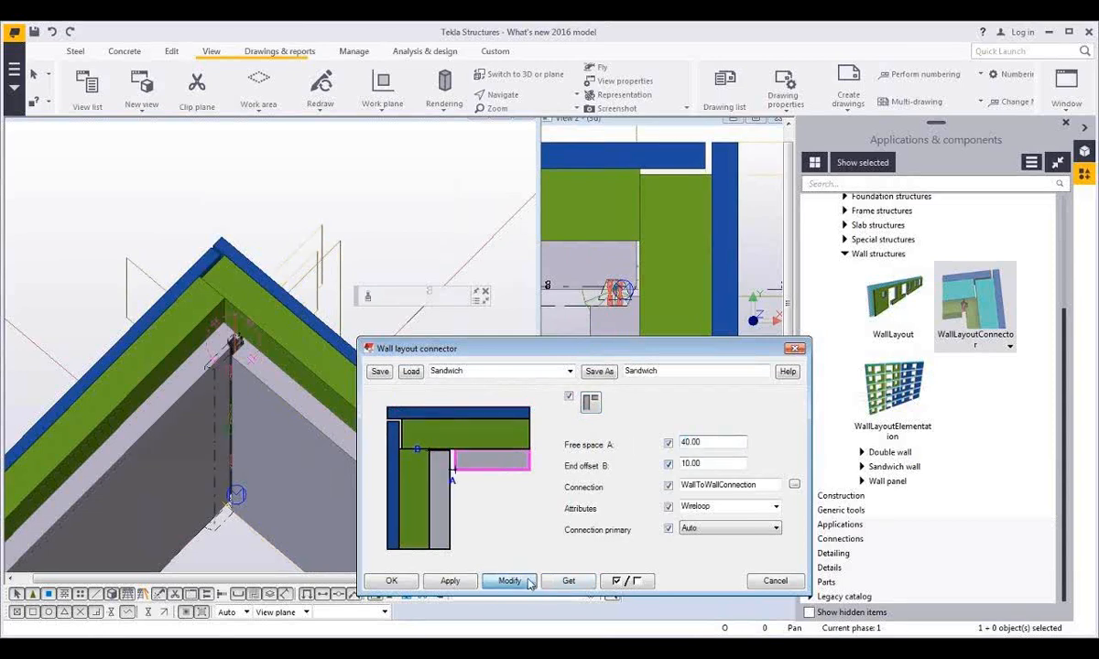
left_click(511, 582)
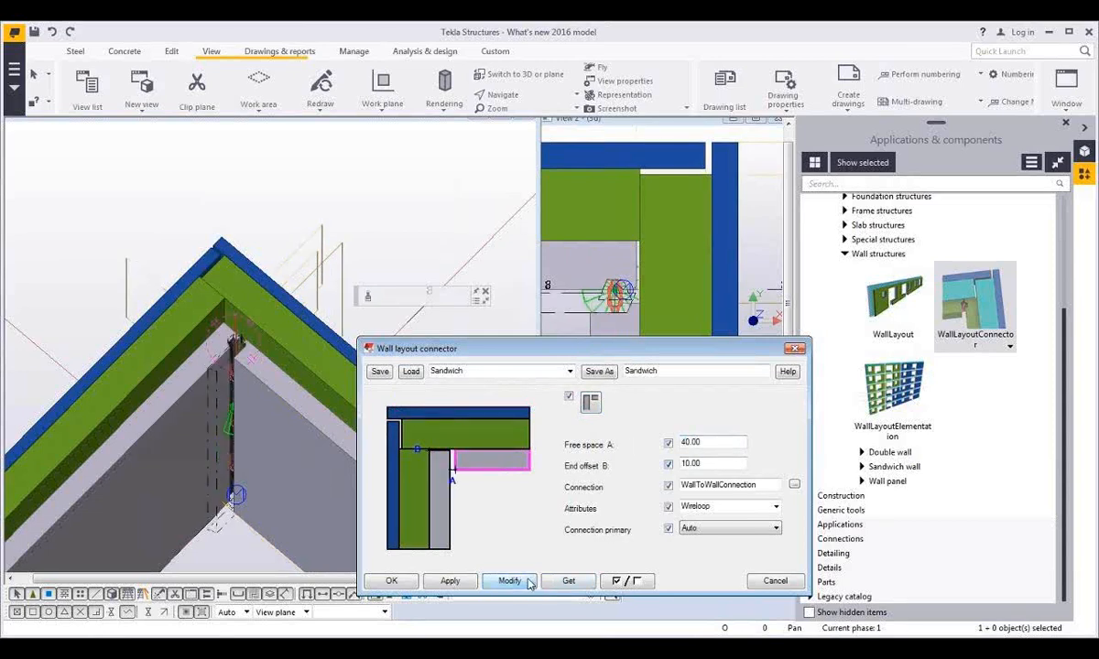
Set the INSIDESHELL layer thickness to 180 mm for the wall layout that meets the corner with the free-space gap
left_click(507, 309)
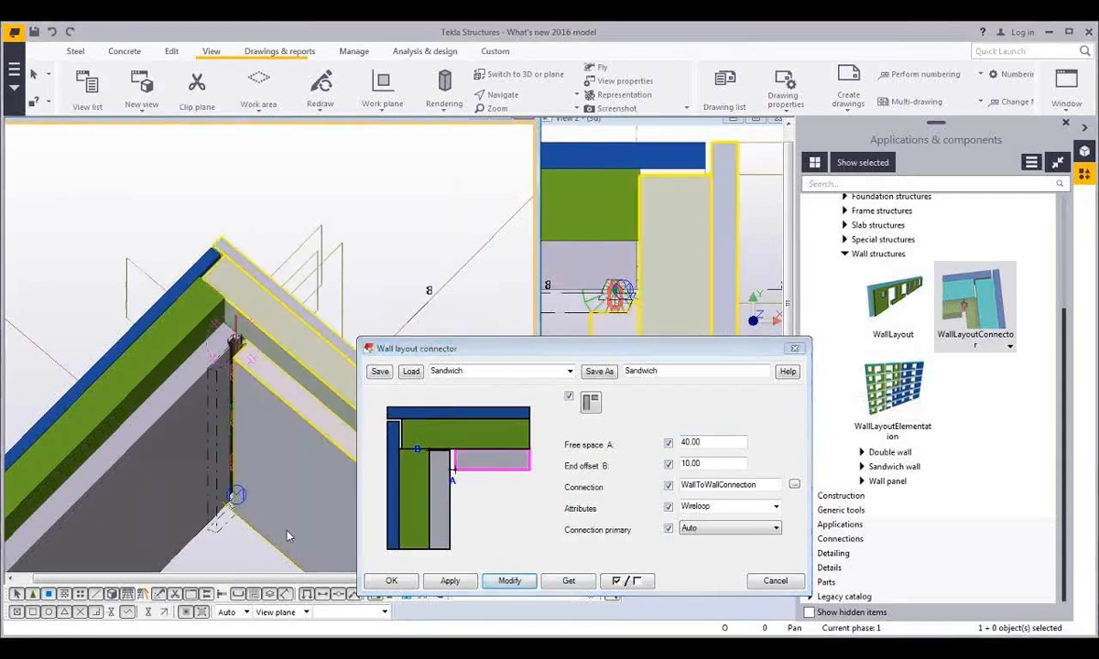
left_click(298, 512)
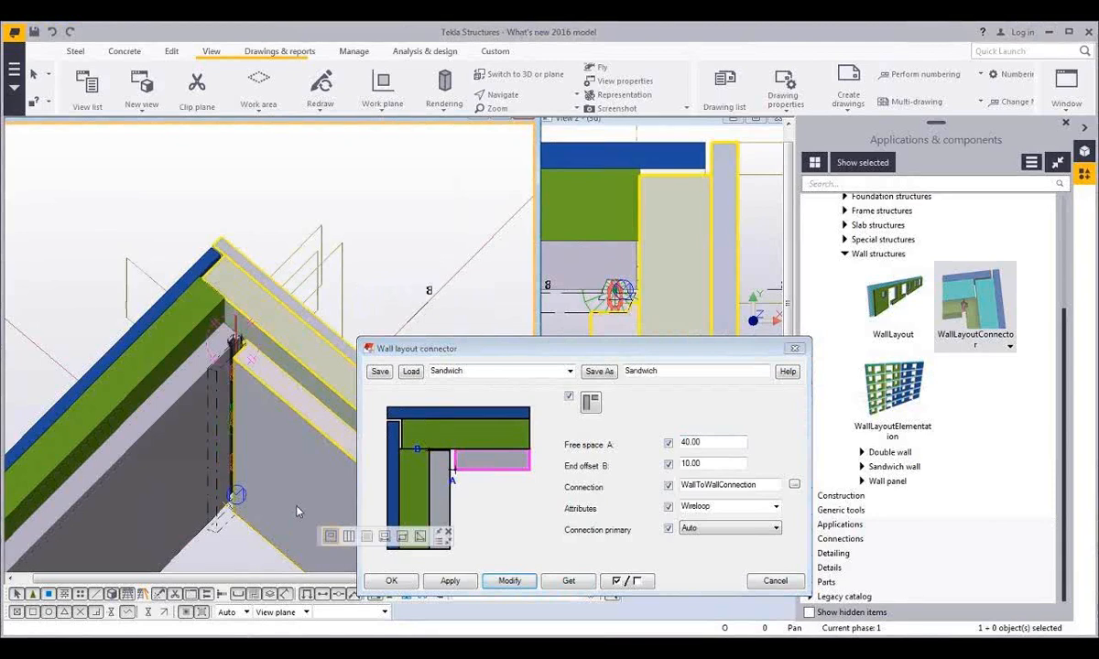
double_click(297, 512)
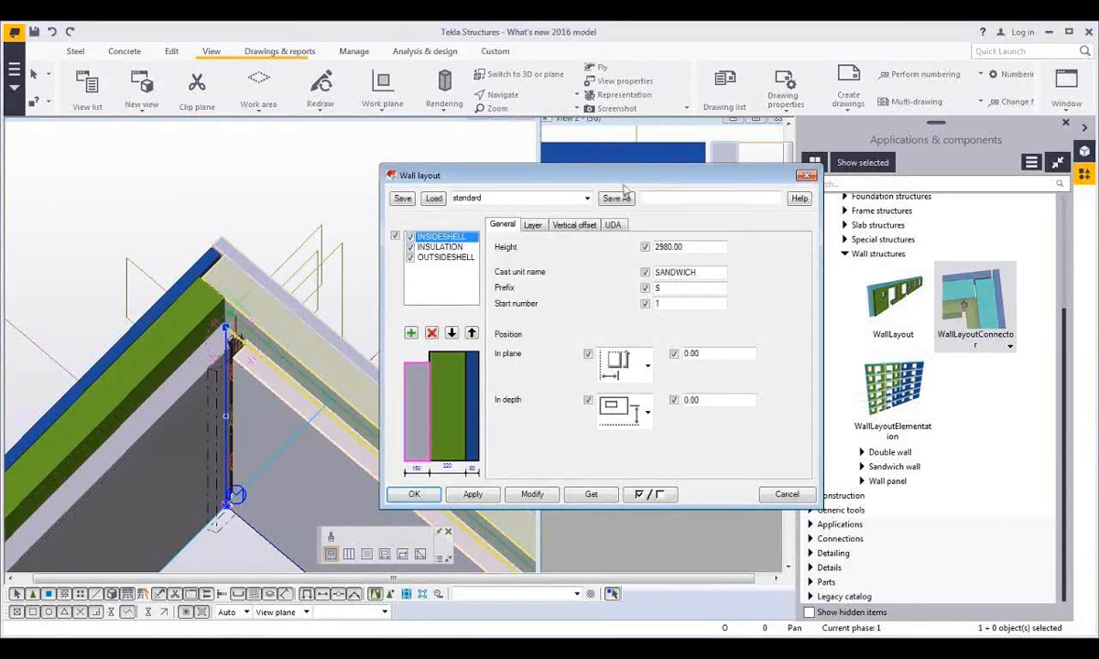
left_click_drag(623, 180, 682, 366)
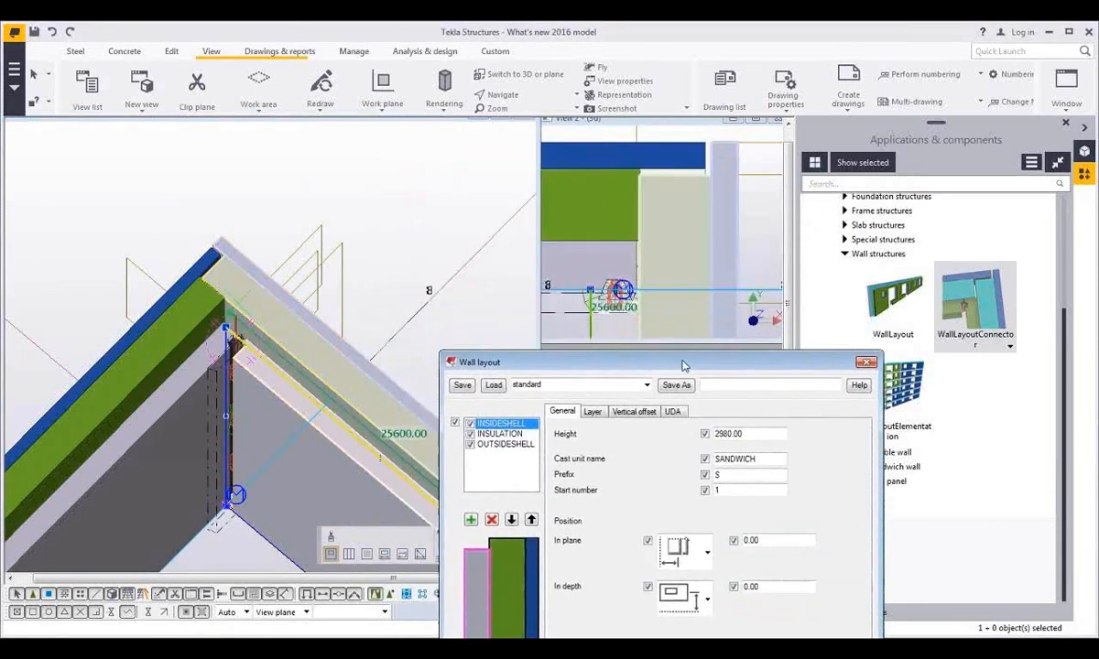
left_click(593, 411)
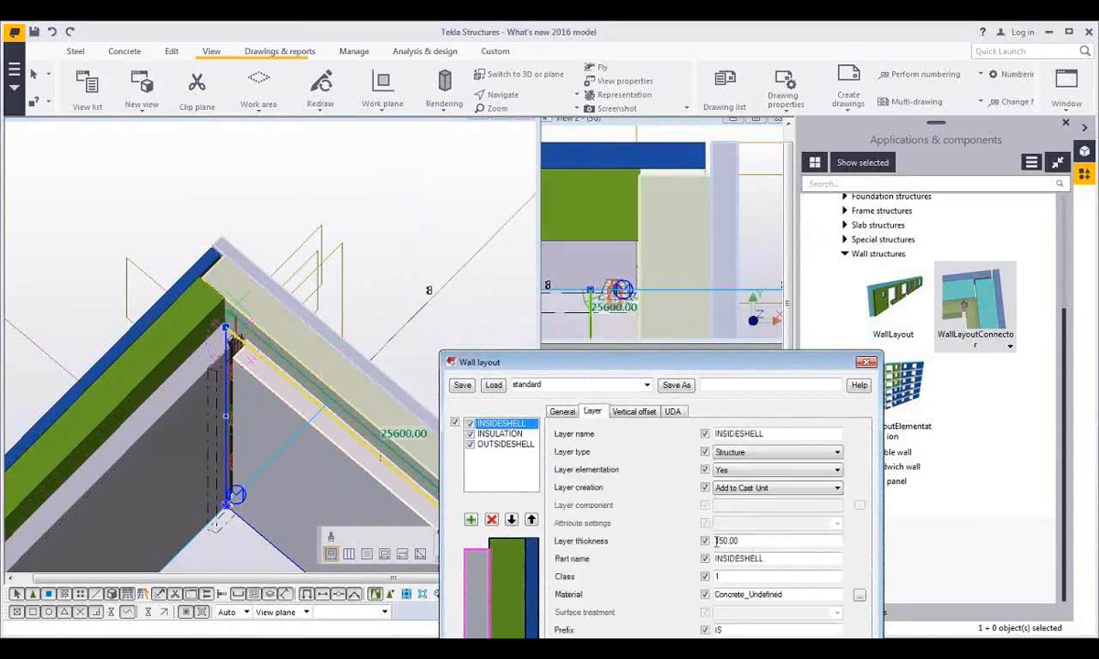
left_click_drag(744, 543, 641, 542)
type("180")
key("Return")
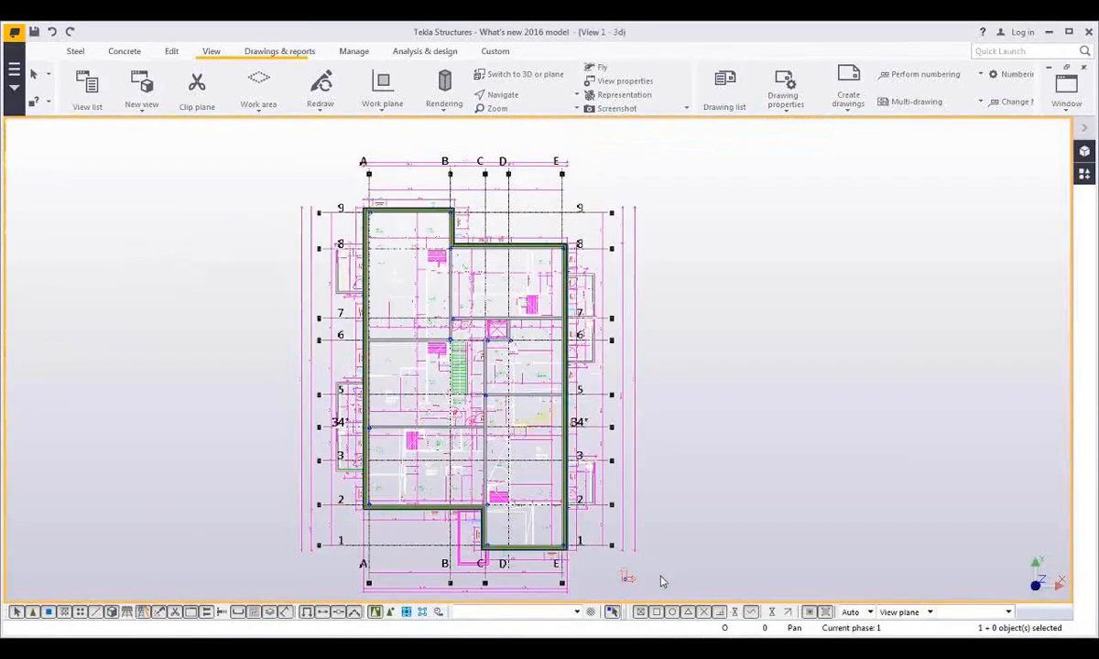
Add a wall layout seam with the standard settings to the grid line E outer wall at grid line 7
key("ctrl+p")
scroll(552, 284, "up", 6)
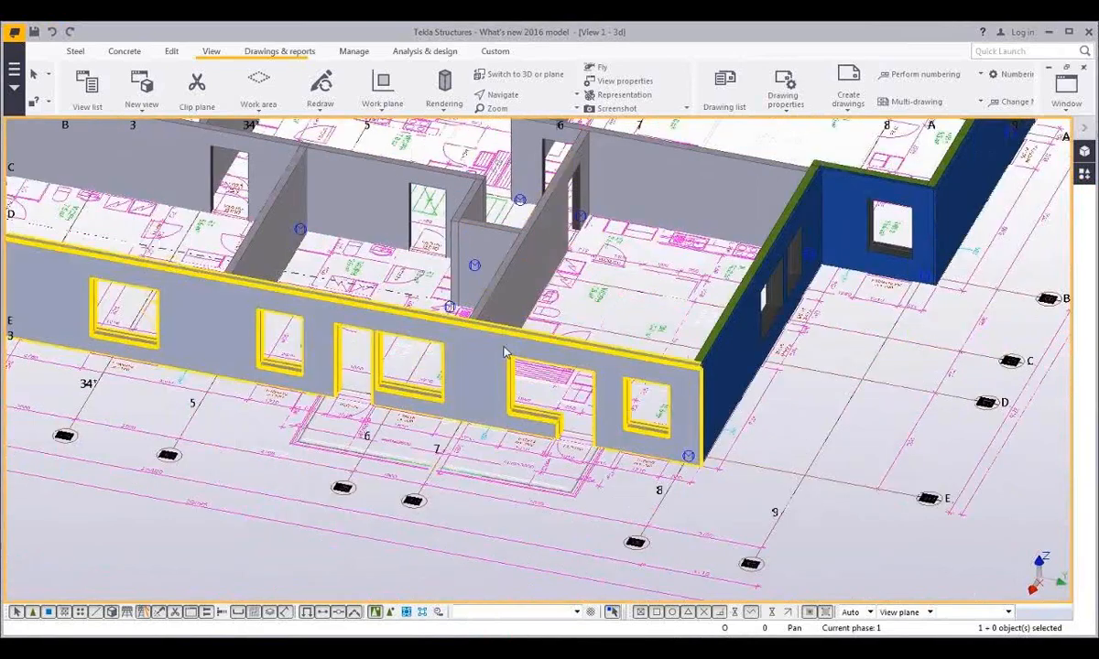
left_click(513, 362)
left_click(555, 377)
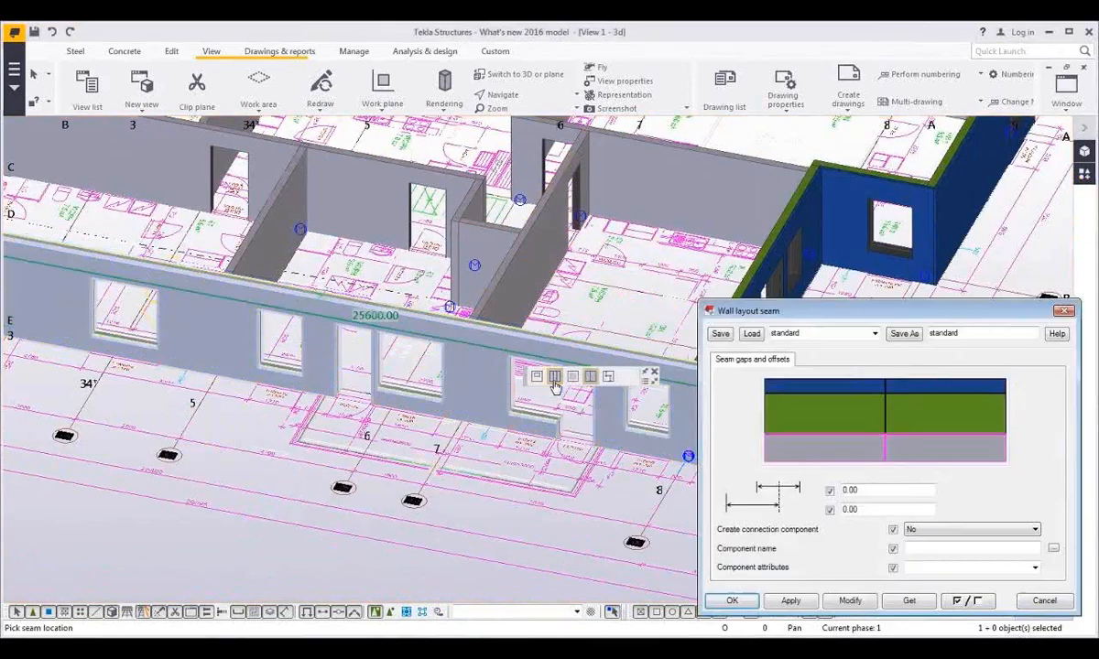
scroll(440, 430, "up", 6)
scroll(437, 430, "up", 3)
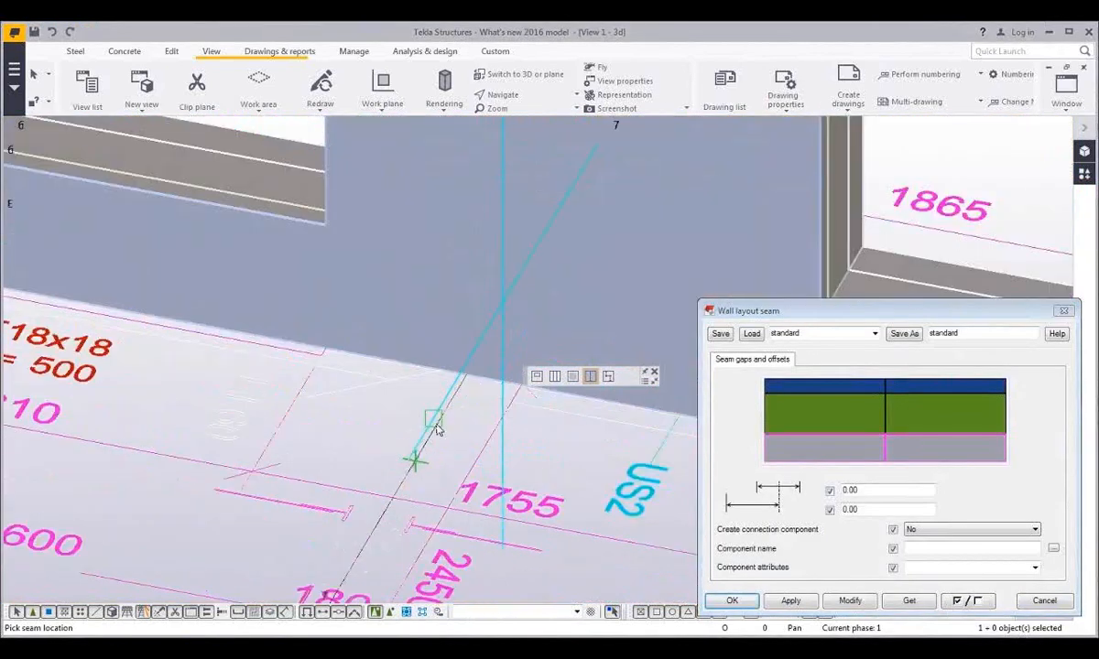
scroll(437, 440, "down", 6)
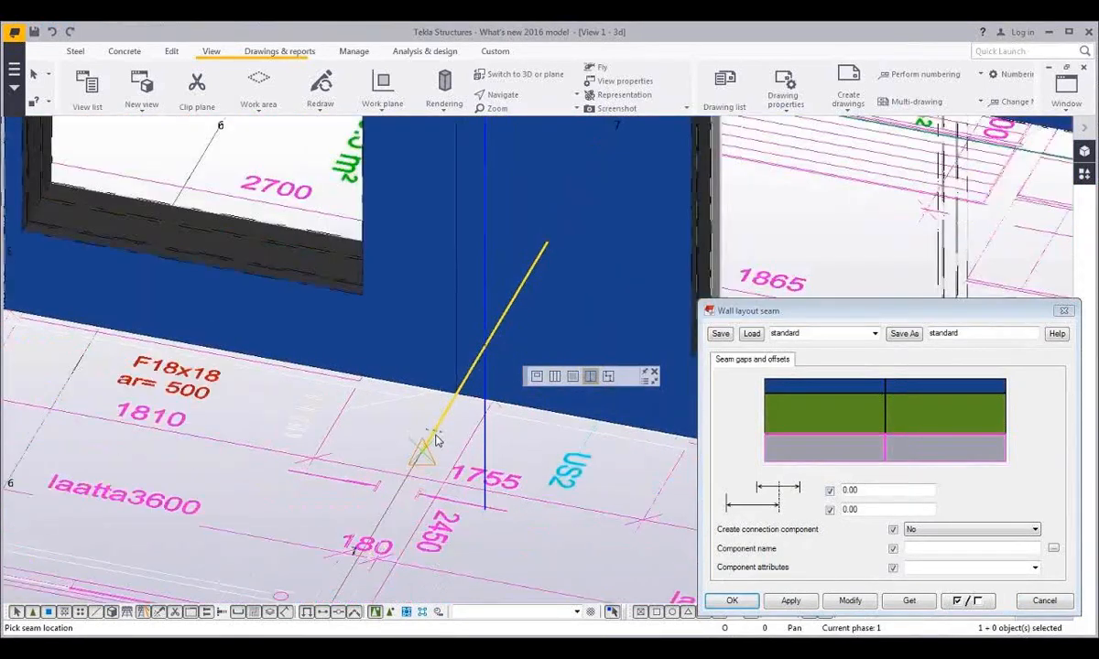
Add two more seams to the same wall: one at grid line 5, one about 4790 mm away between grid lines 3 and 34*
middle_click_drag(389, 452, 571, 513)
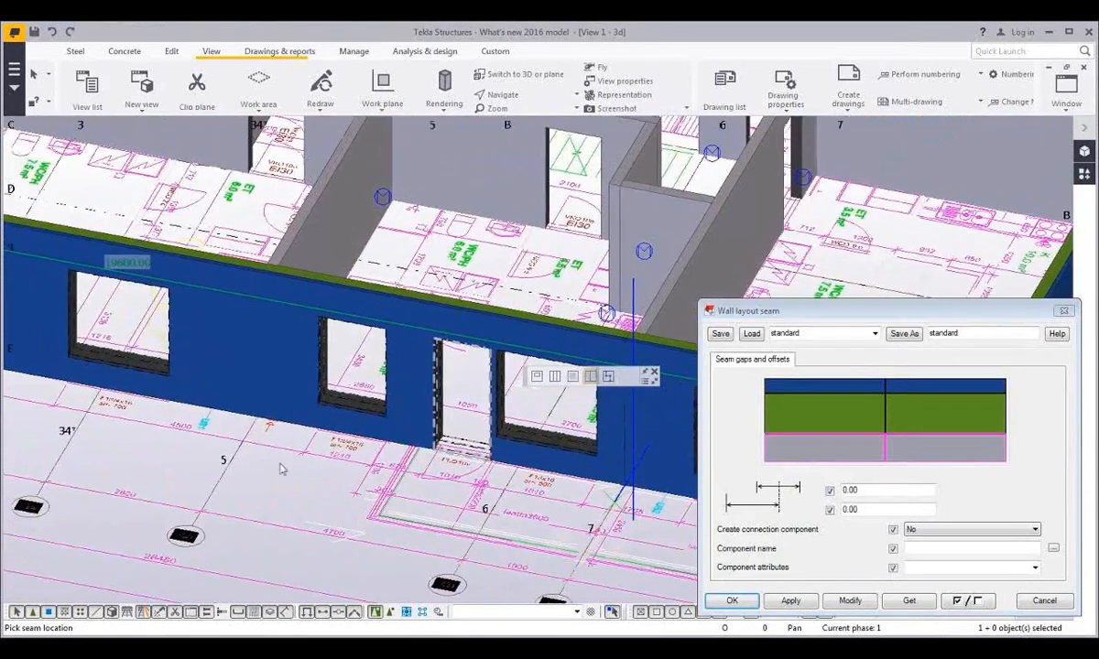
scroll(284, 465, "up", 4)
left_click(290, 460)
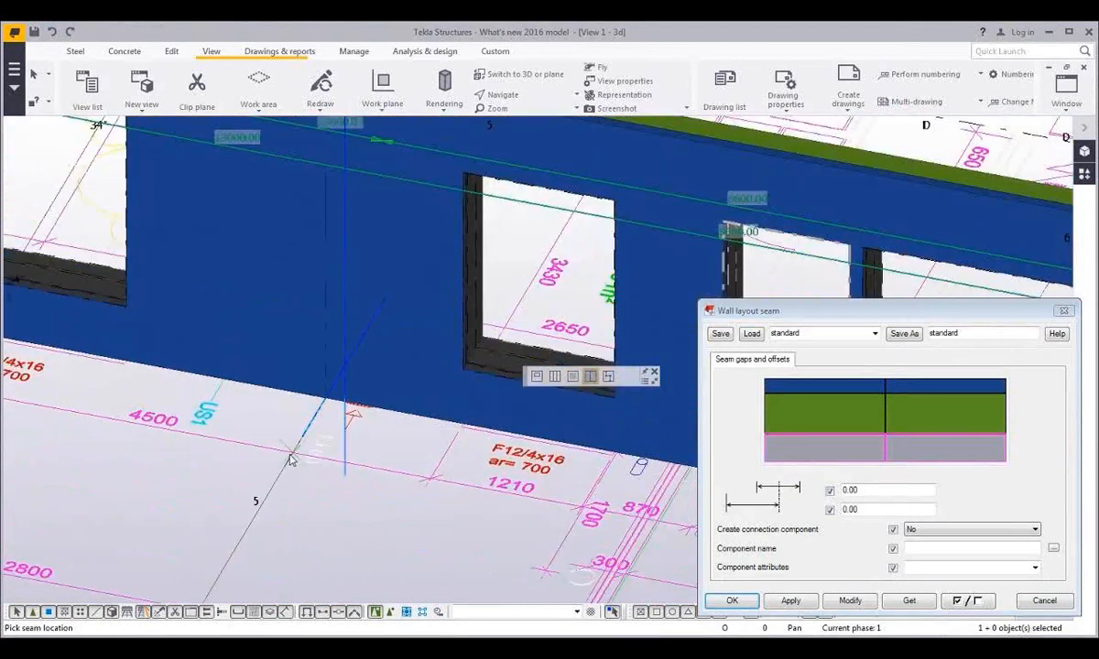
scroll(289, 460, "down", 6)
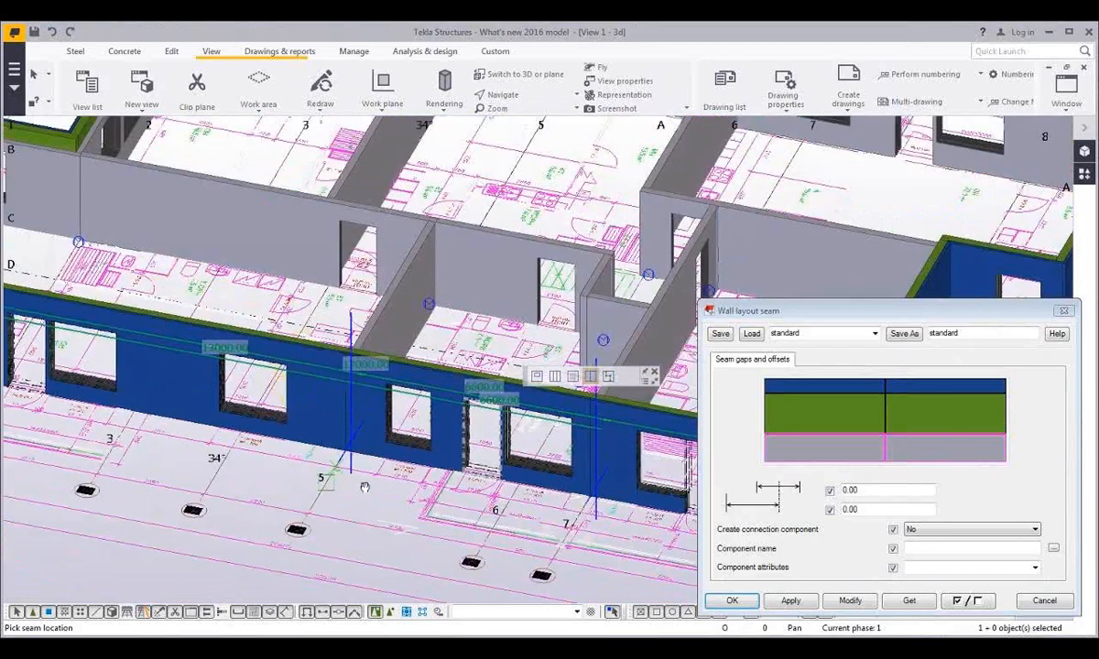
scroll(246, 460, "up", 4)
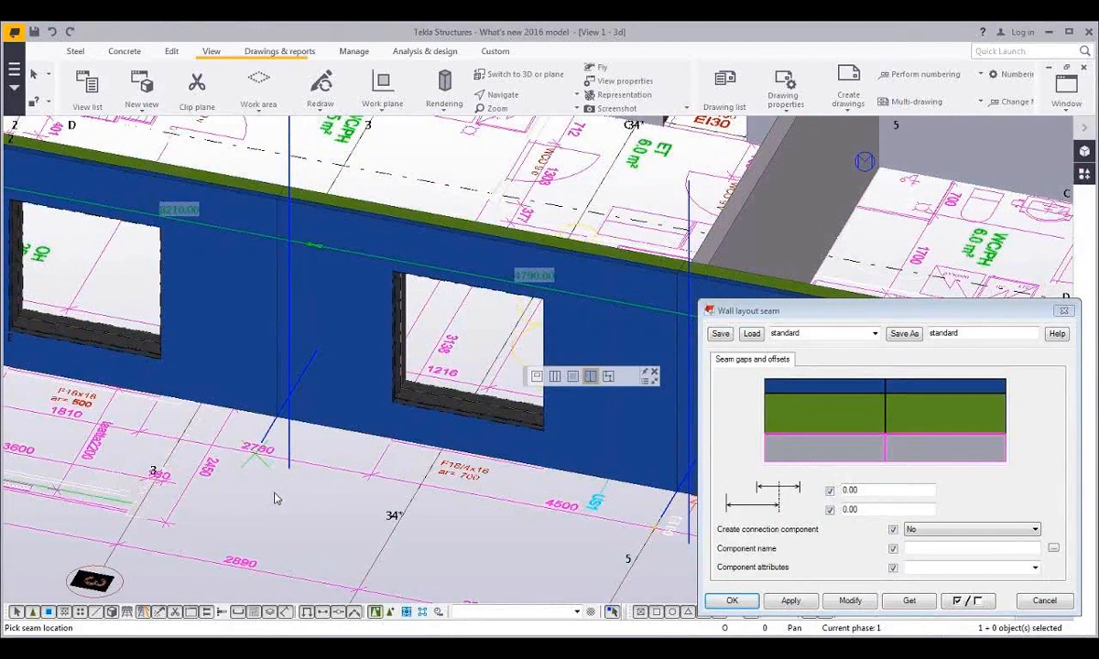
middle_click_drag(247, 463, 300, 512)
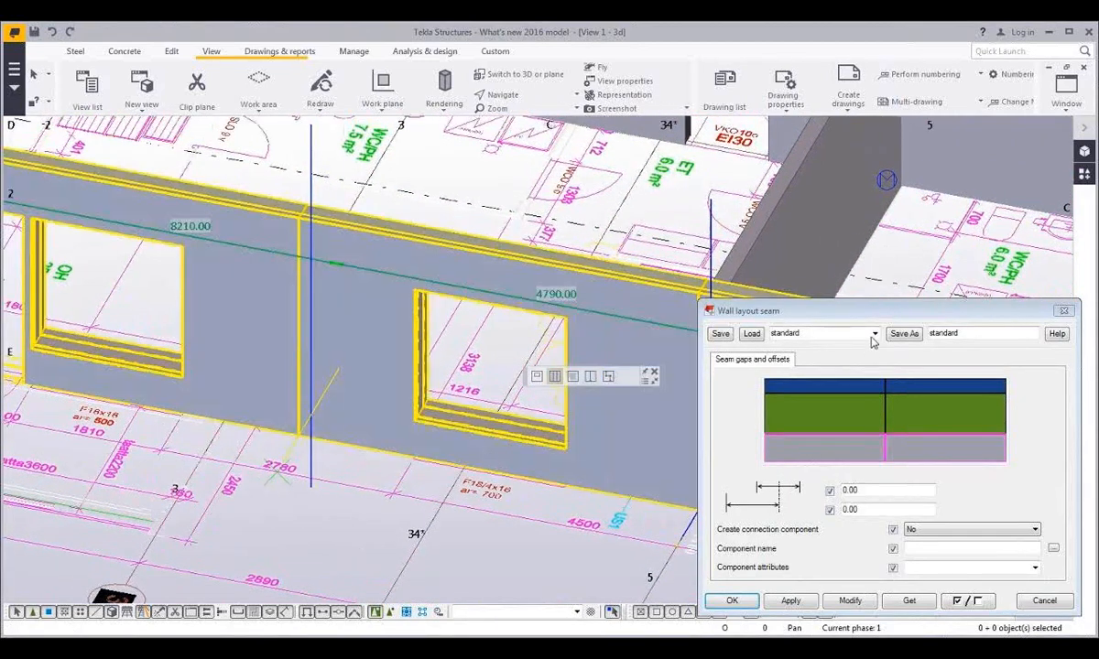
Load the Sandwich_wall seam settings and apply them to the seam between grid lines 3 and 34*
left_click(874, 333)
left_click(788, 349)
left_click(751, 333)
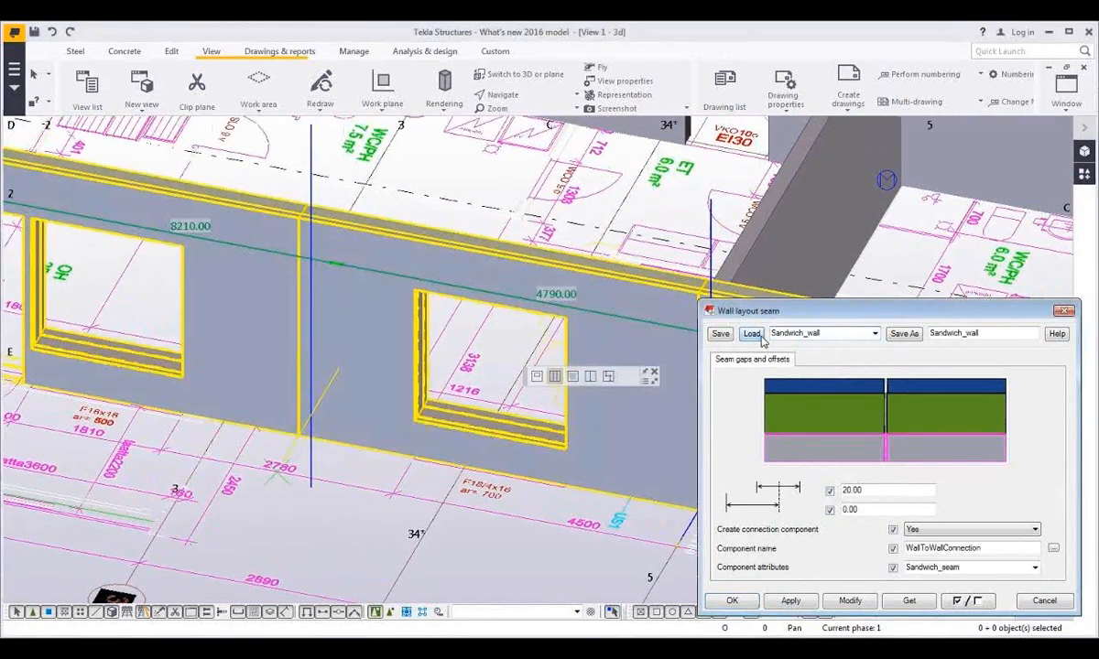
left_click(848, 601)
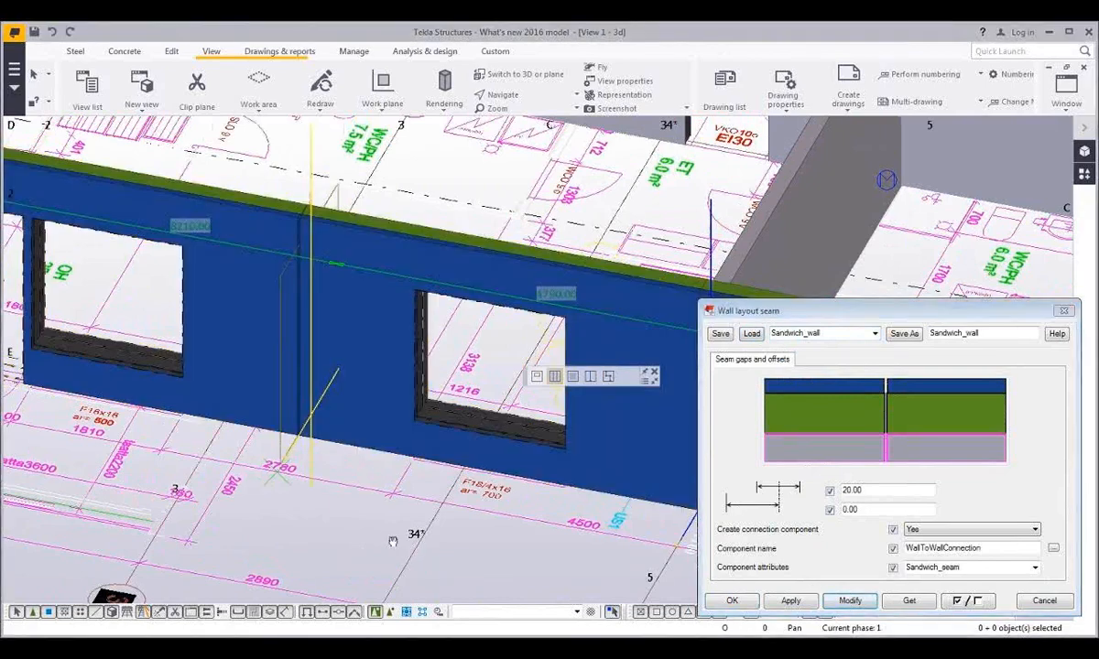
Render the wall parts transparently and examine the seam's connection between the panels from around the joint
middle_click_drag(381, 518, 383, 534)
key("ctrl+2")
scroll(313, 289, "up", 3)
key("v")
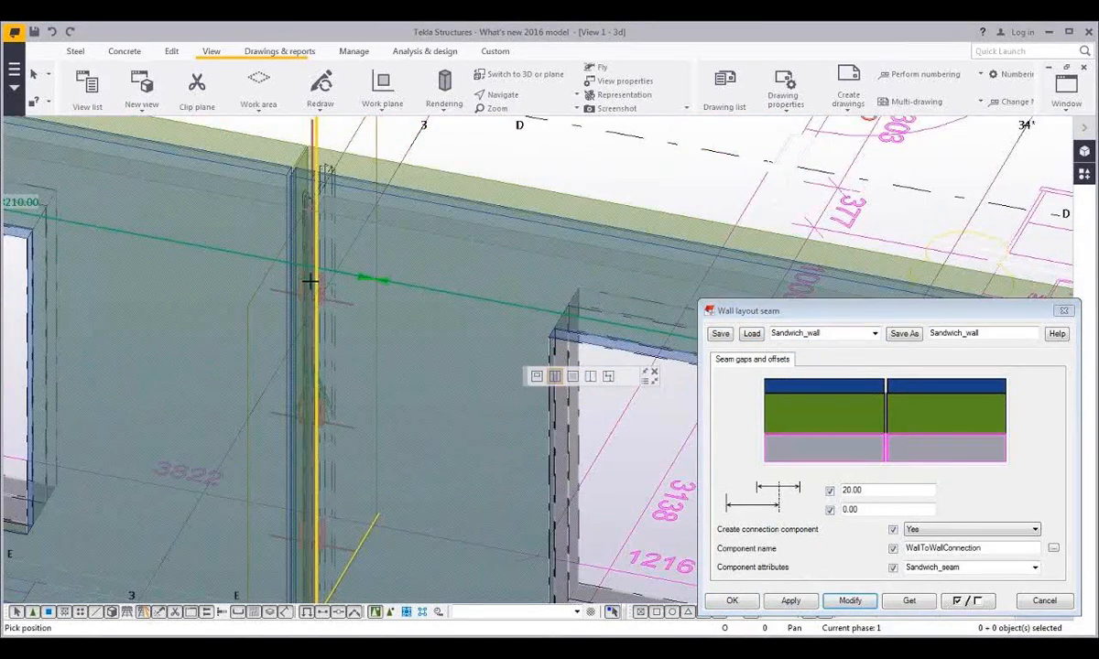
left_click(312, 283)
middle_click_drag(311, 283, 845, 373, "ctrl")
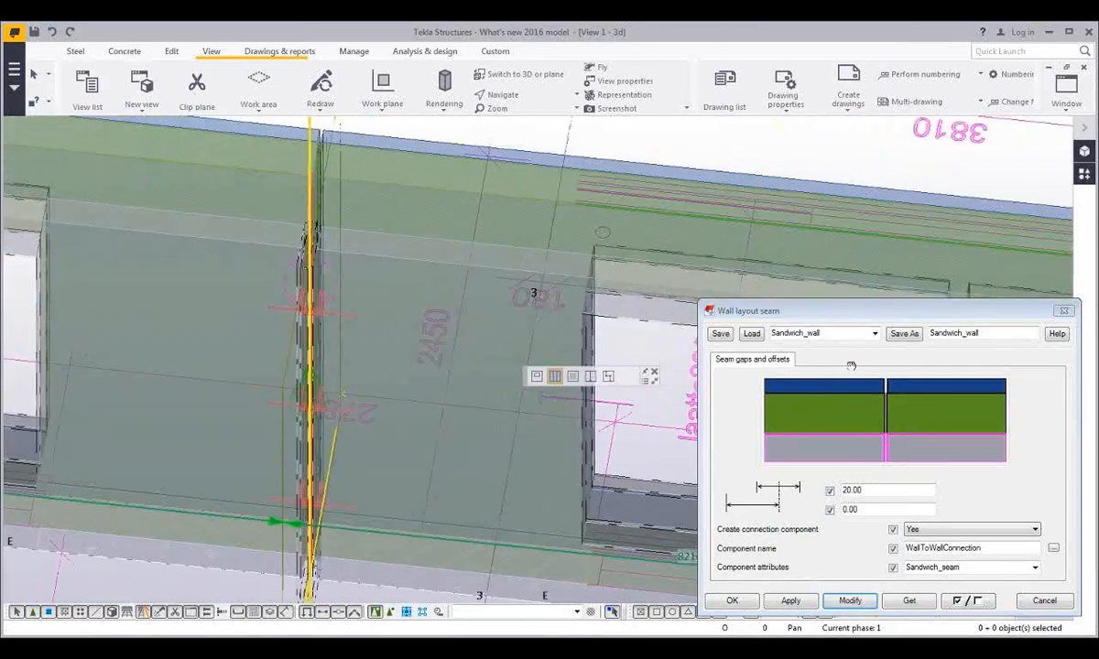
Add a seam with the Sandwich_wall settings to the grid line E wall near grid line 2, about 4694 mm from the neighbouring seam
middle_click_drag(640, 405, 123, 420)
scroll(372, 427, "down", 3)
key("ctrl+4")
left_click(793, 601)
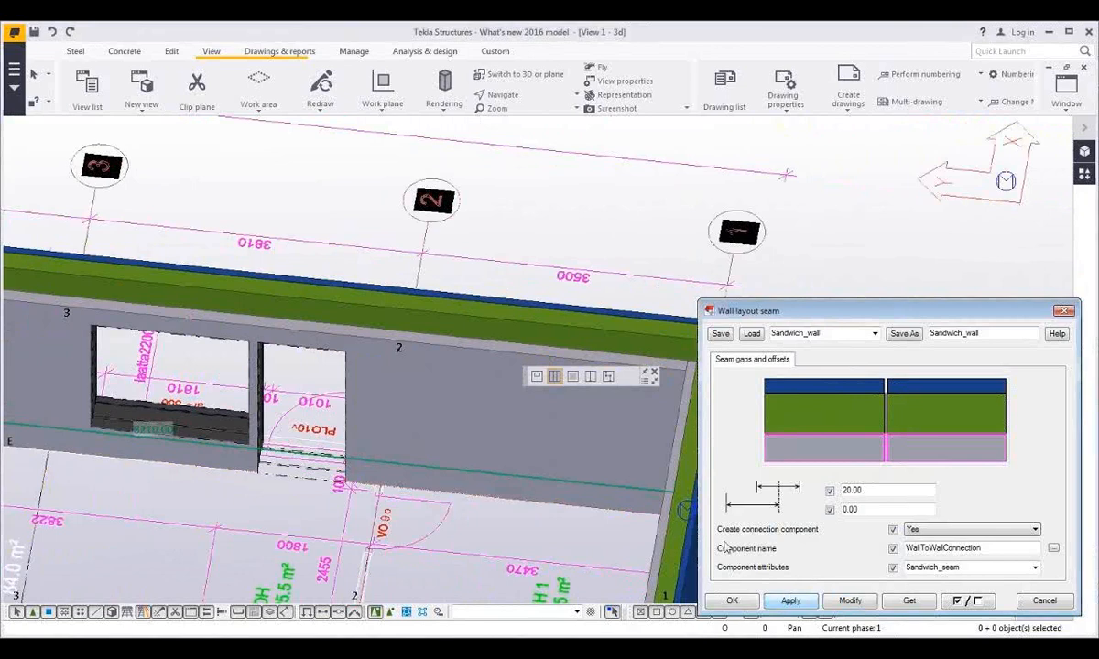
scroll(411, 511, "up", 5)
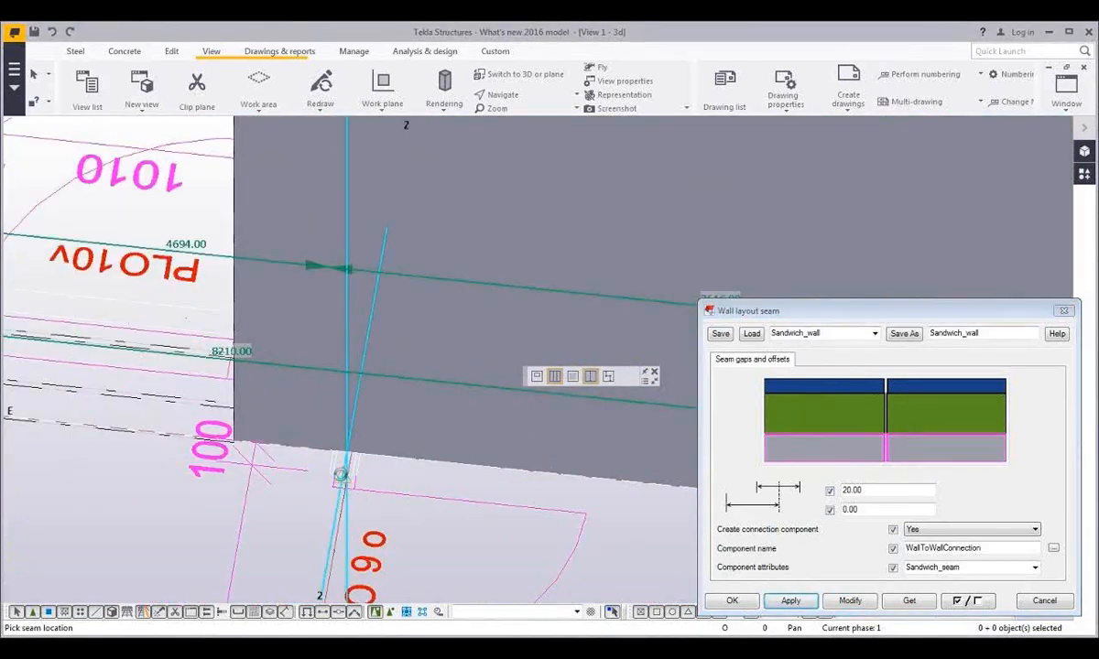
left_click(341, 476)
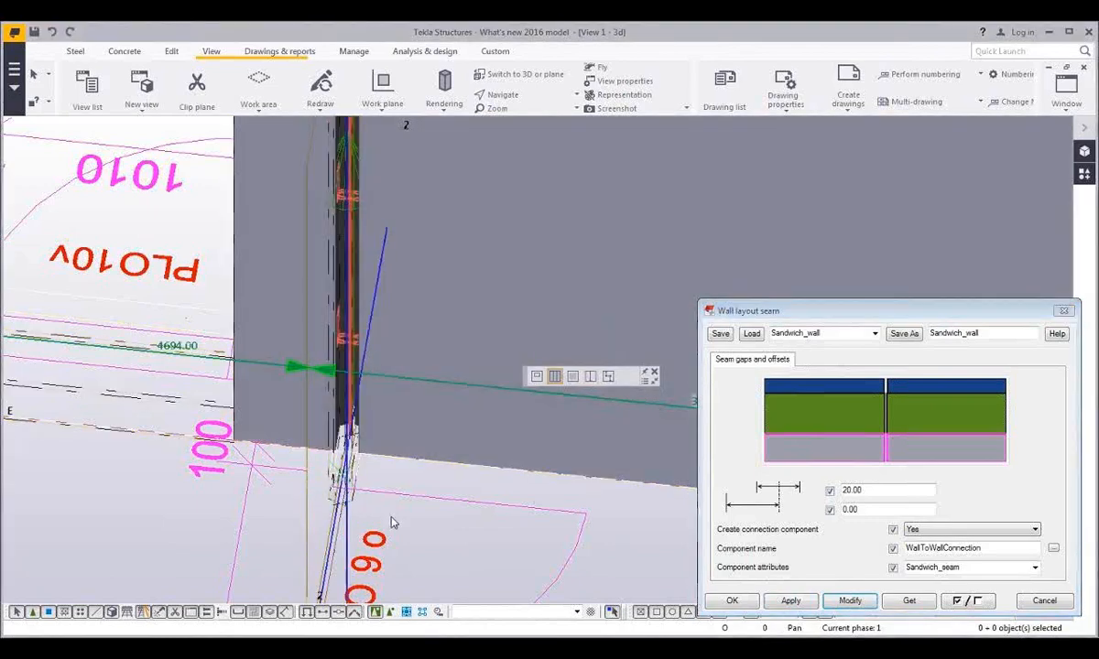
Switch the wall's view to a flat elevation and raise the wall's top edge to about the +4000 level
scroll(394, 523, "down", 5)
middle_click_drag(394, 523, 516, 574, "ctrl")
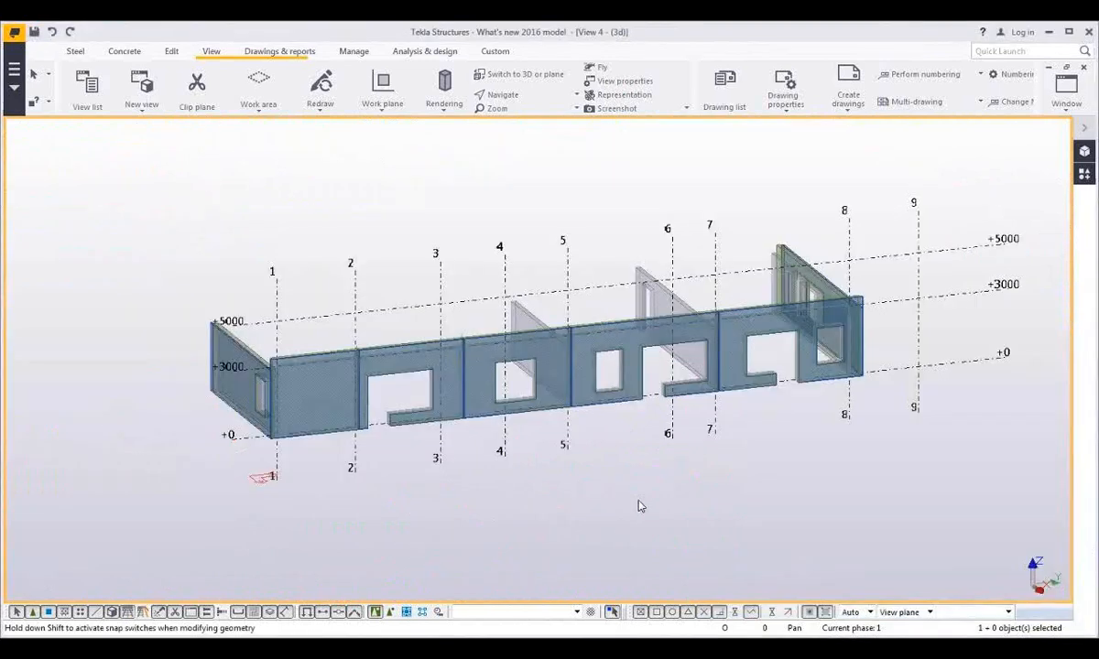
key("ctrl+p")
scroll(585, 461, "up", 1)
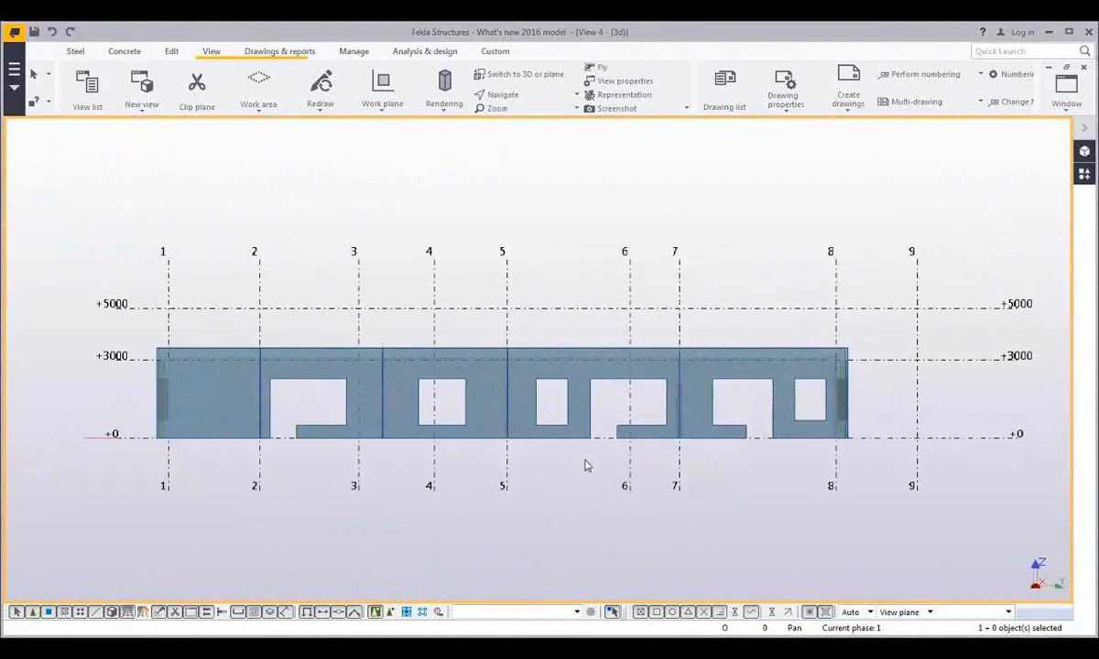
left_click(552, 356)
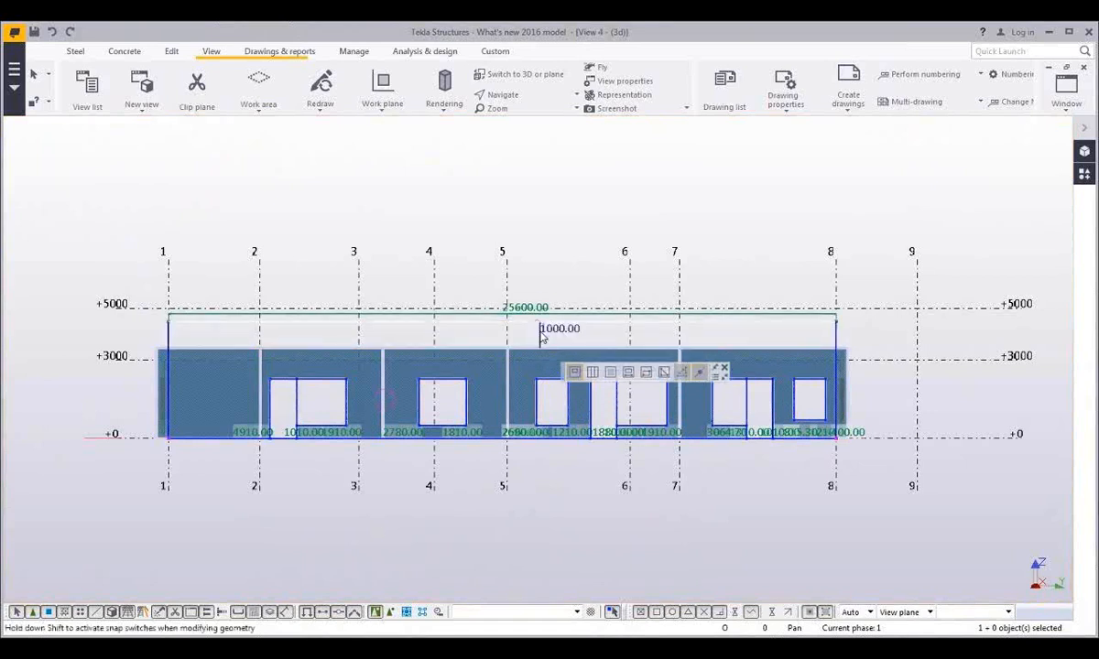
scroll(541, 338, "up", 4)
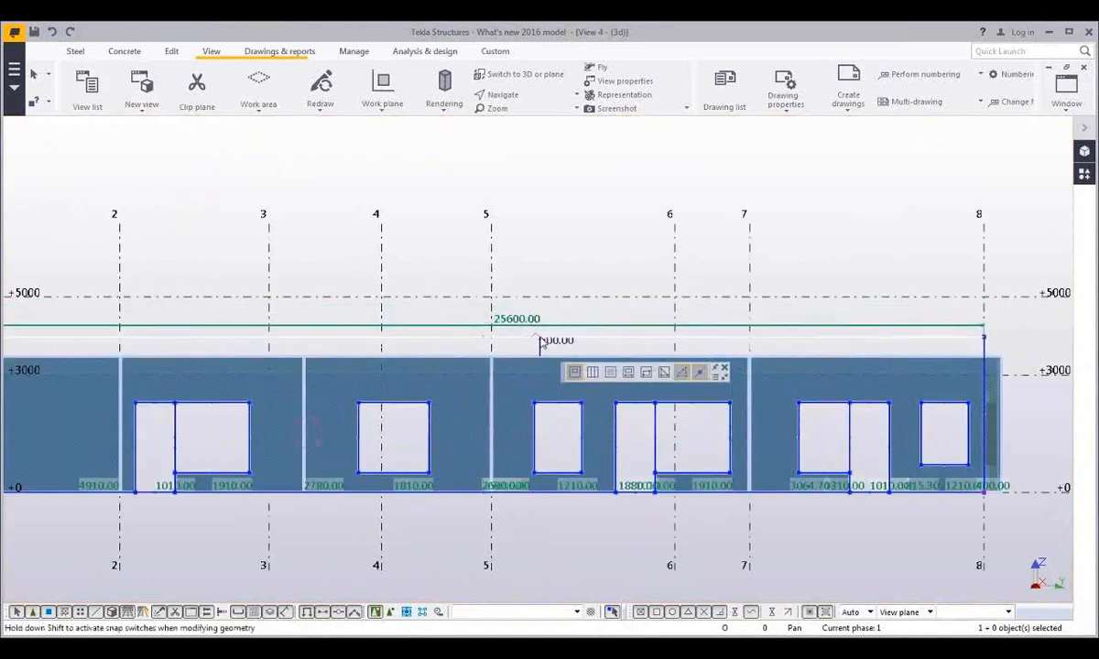
left_click_drag(540, 342, 540, 342)
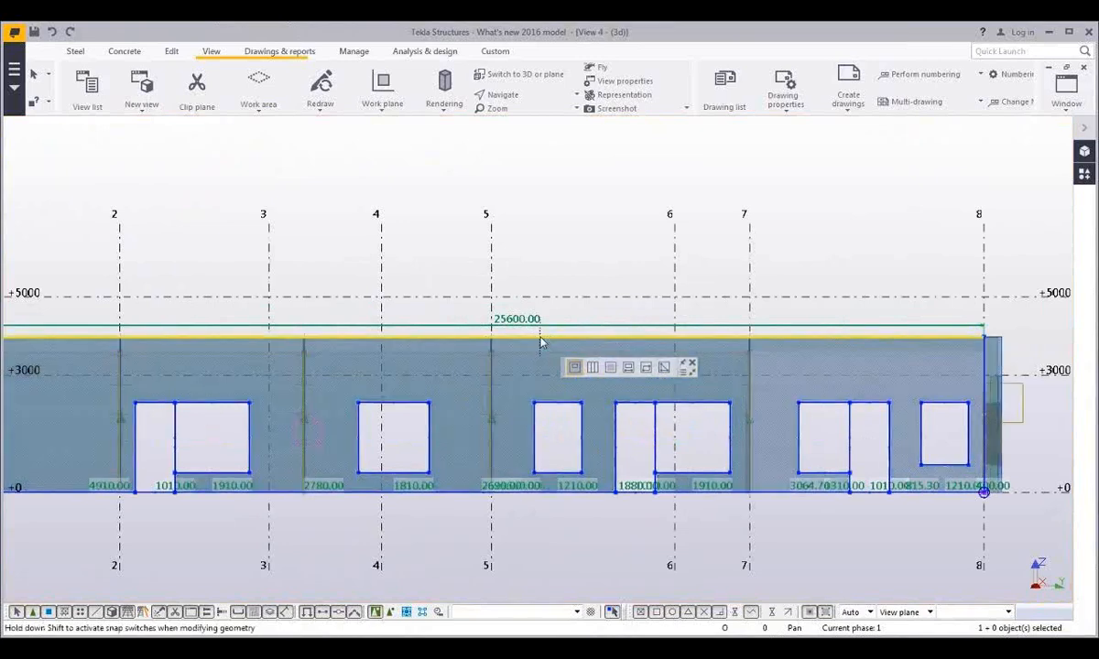
Raise the midpoint of the wall's top edge by 1000 mm to the +5000 level to form a gable
middle_click_drag(390, 342, 448, 343)
scroll(518, 316, "up", 8)
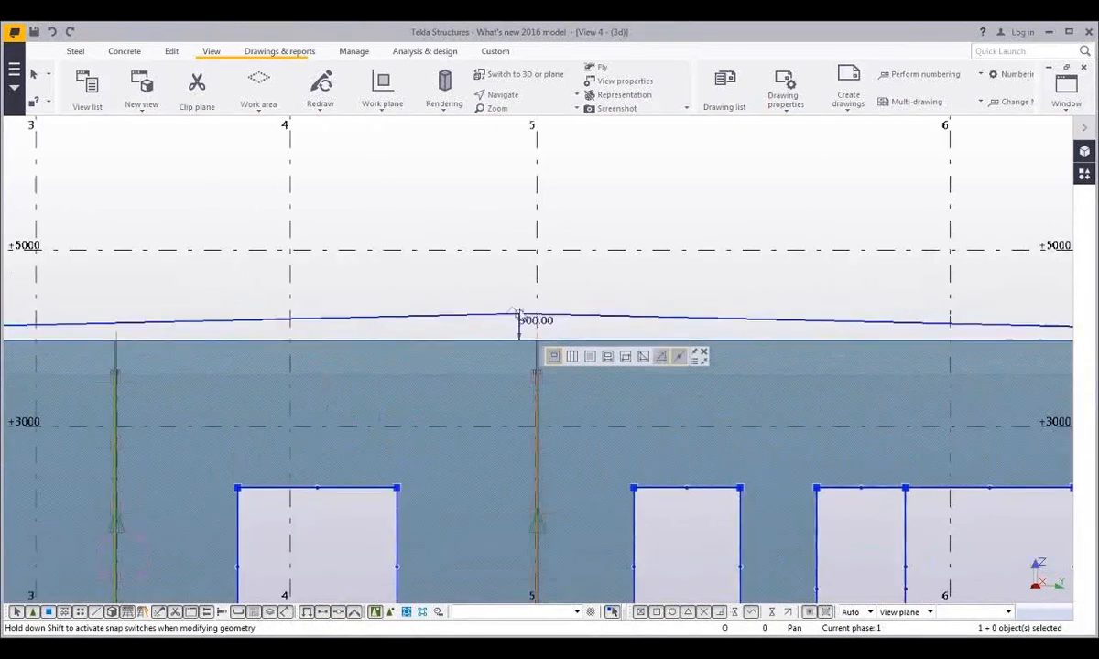
left_click_drag(518, 316, 518, 256)
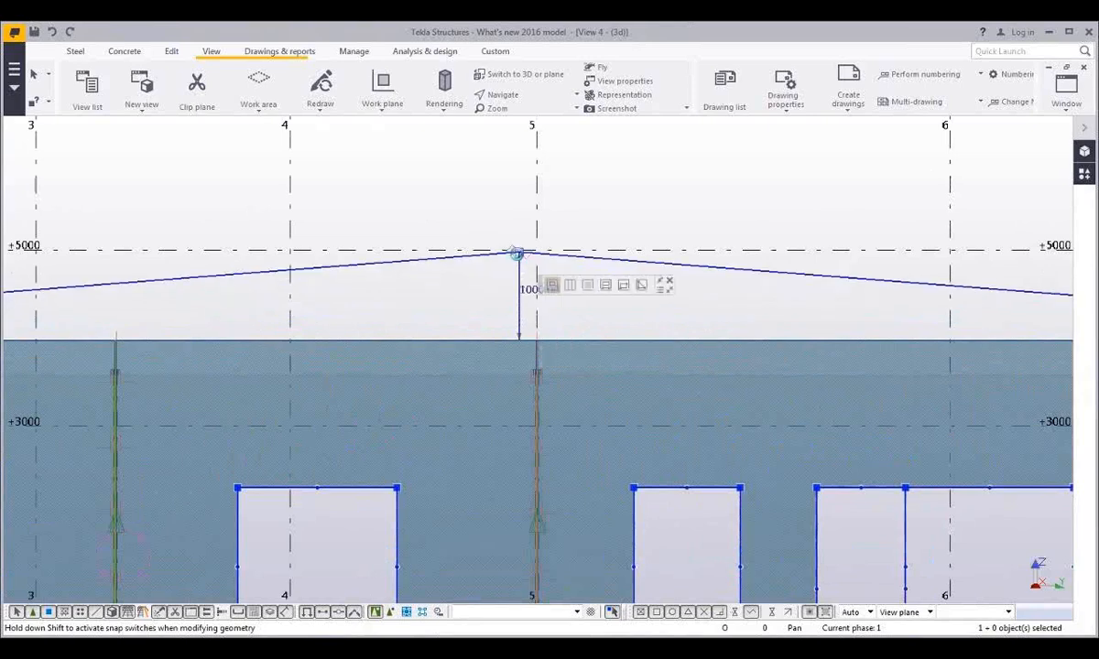
scroll(518, 272, "down", 8)
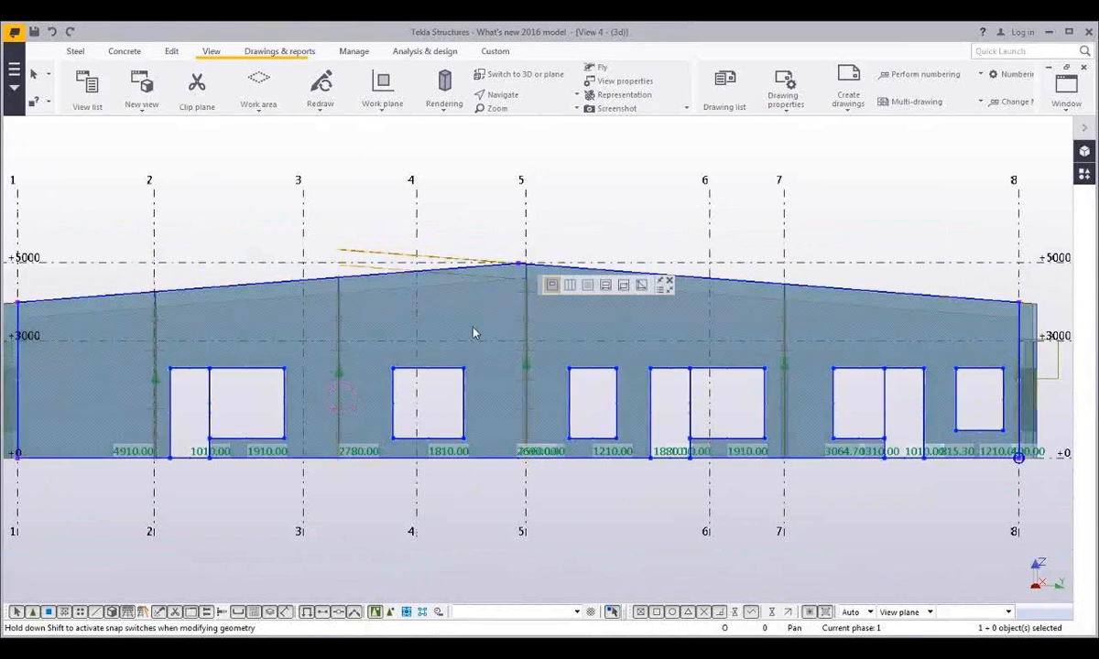
Add a horizontal poly seam with the standard settings along the whole gabled wall at the +3000 level
left_click(573, 288)
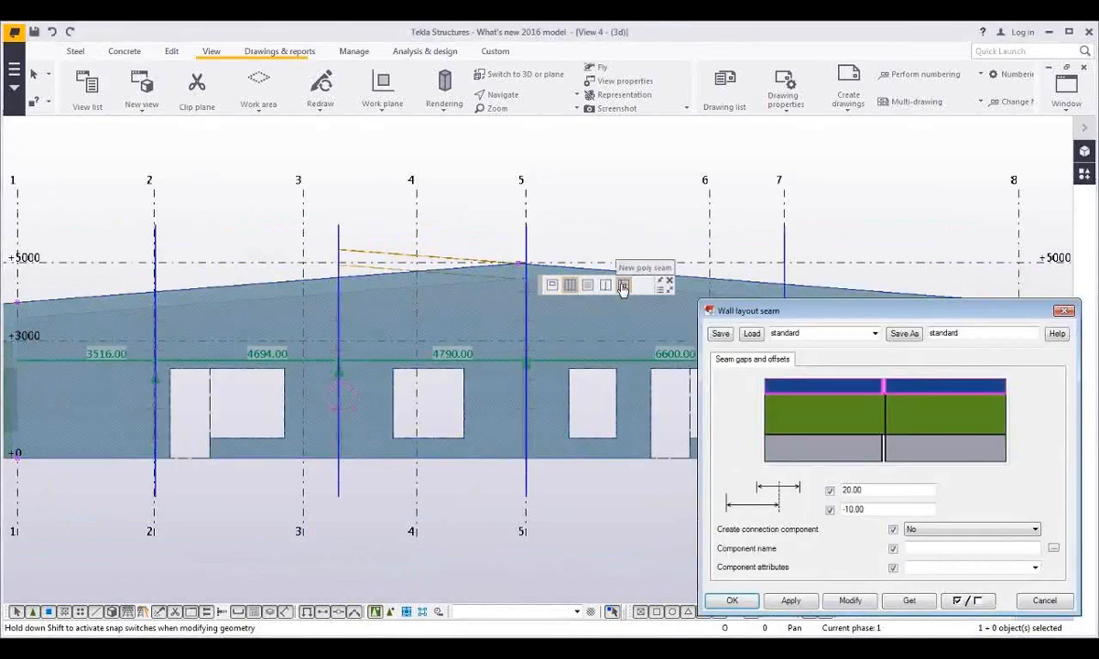
left_click(623, 286)
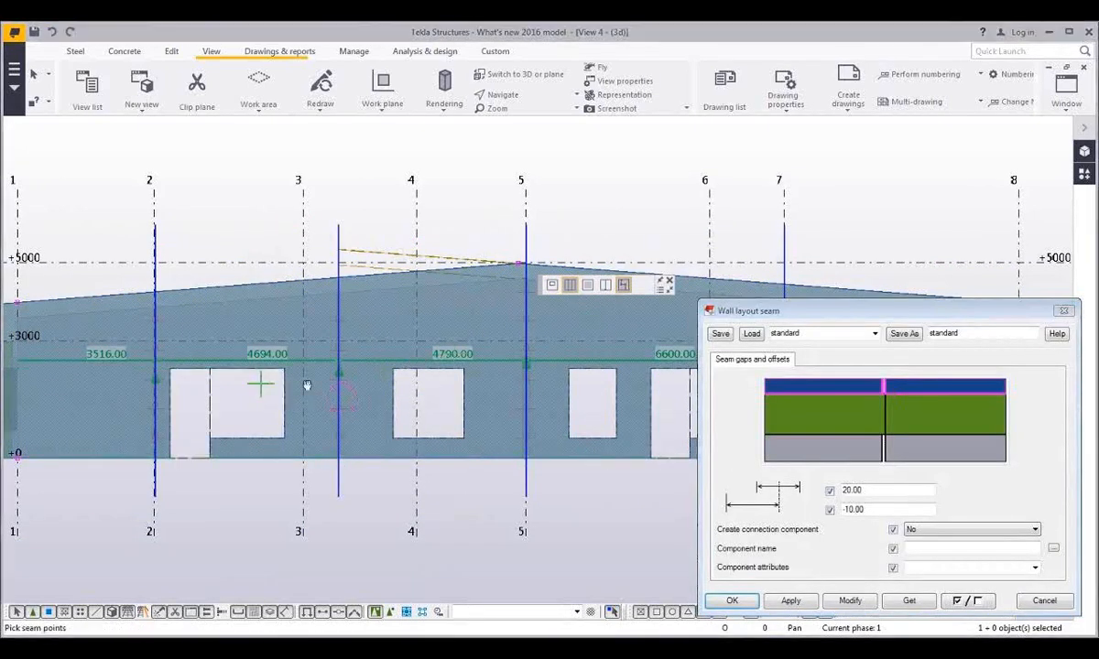
middle_click_drag(564, 502, 273, 502)
middle_click_drag(391, 500, 90, 498)
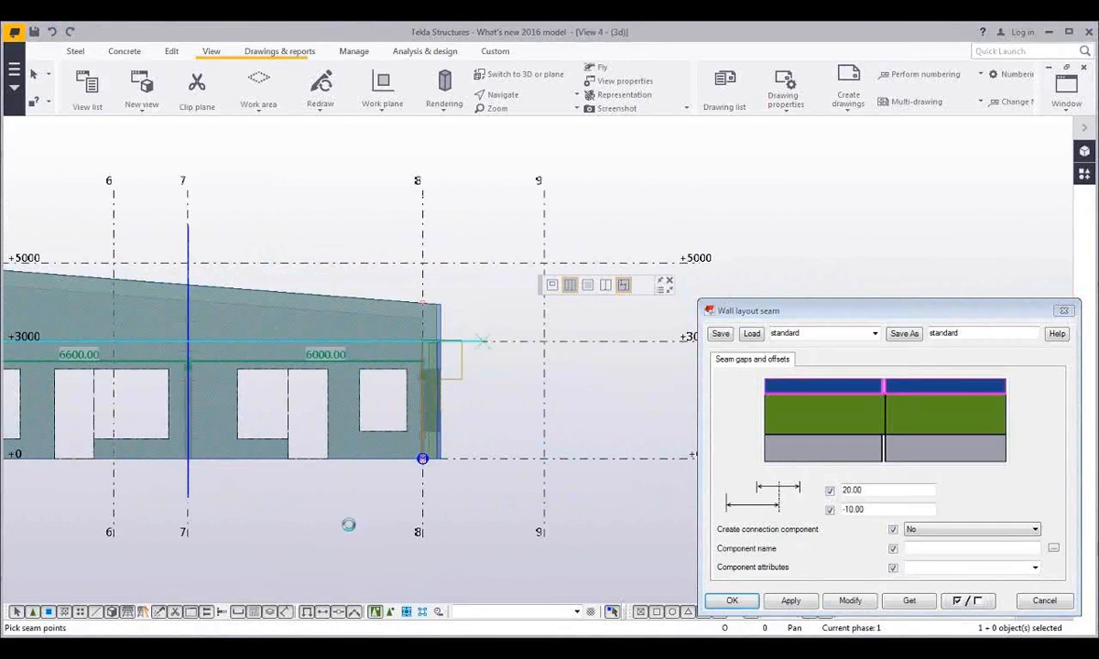
middle_click_drag(348, 525, 644, 526)
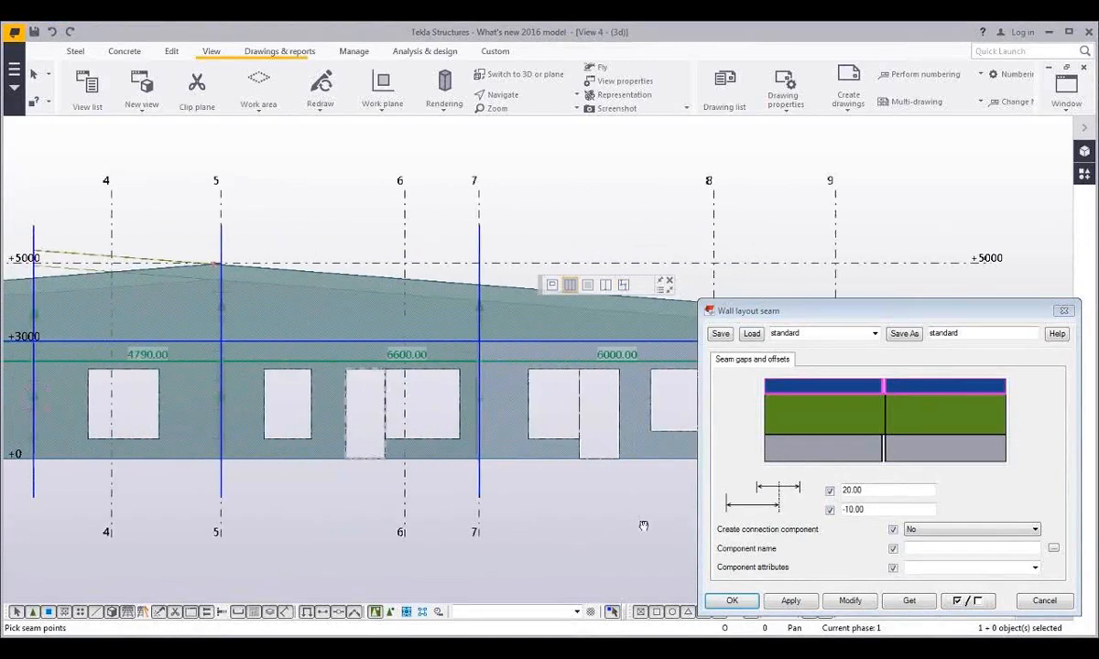
scroll(644, 526, "down", 2)
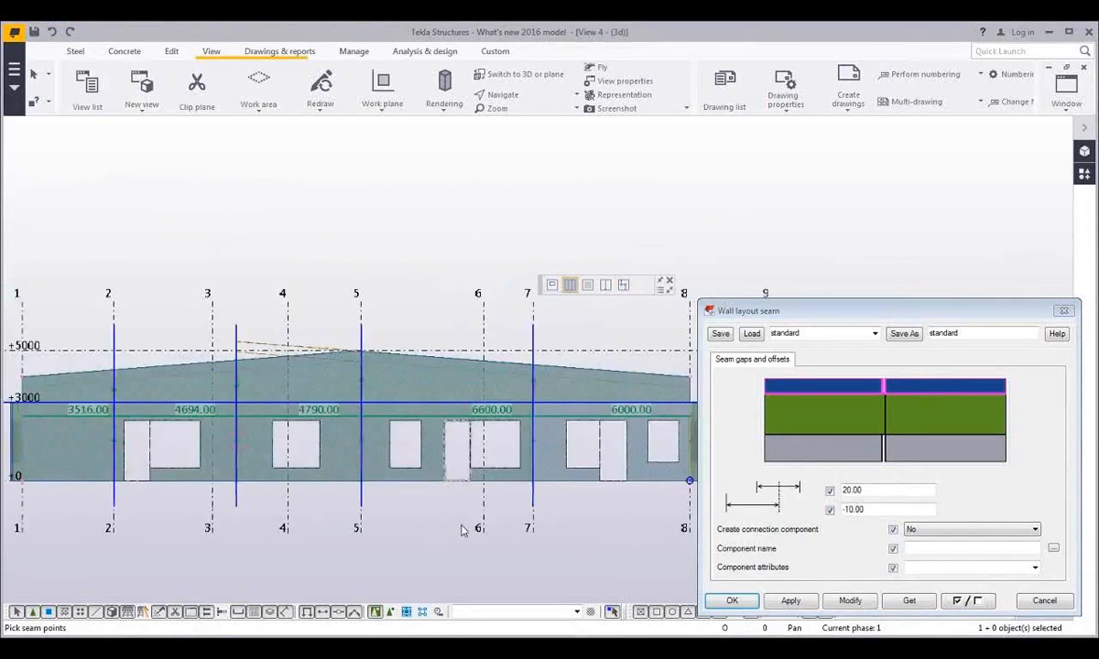
Create a 3D view of the upper gable panel next to grid line 5 and examine its shape
right_click(281, 364)
mouse_move(366, 552)
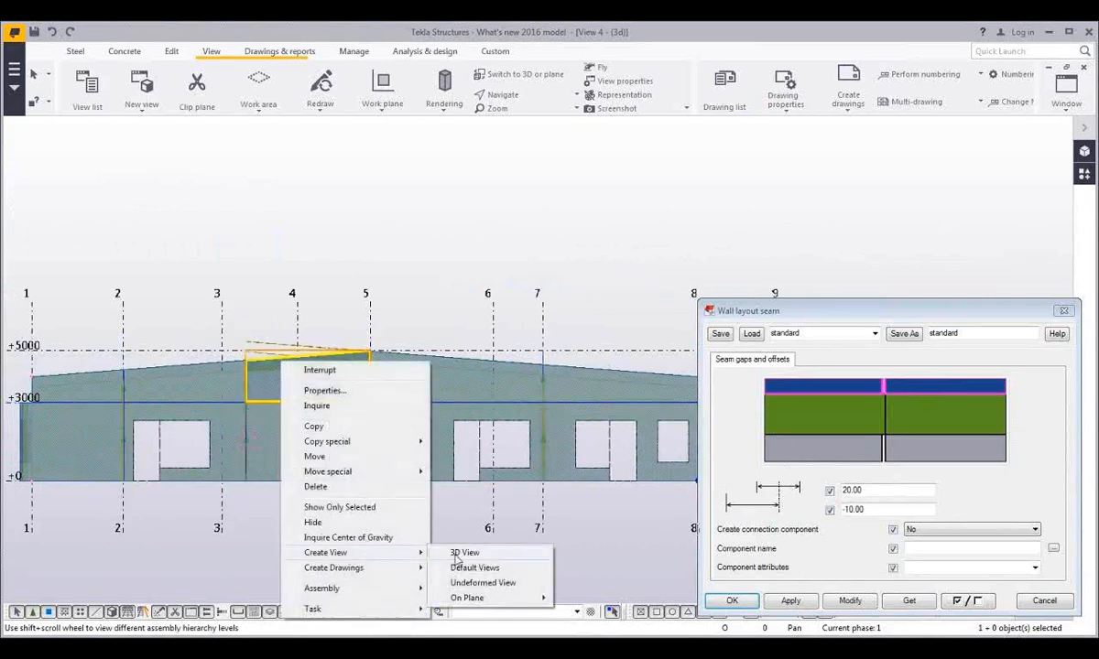
left_click(461, 553)
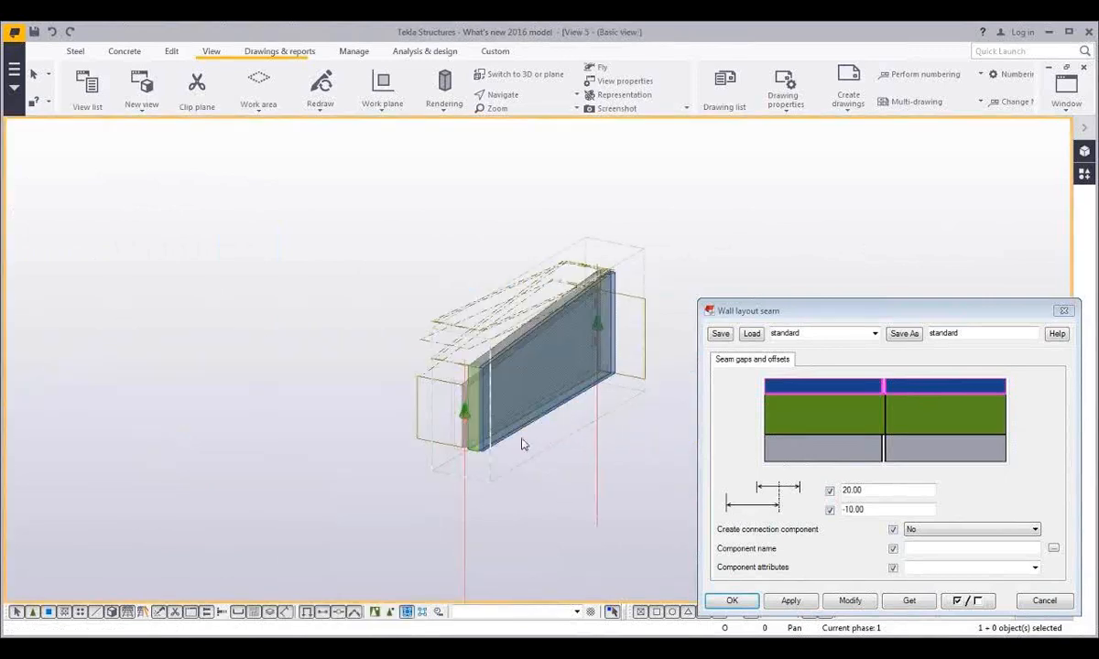
scroll(509, 450, "up", 3)
middle_click_drag(435, 469, 380, 458, "ctrl")
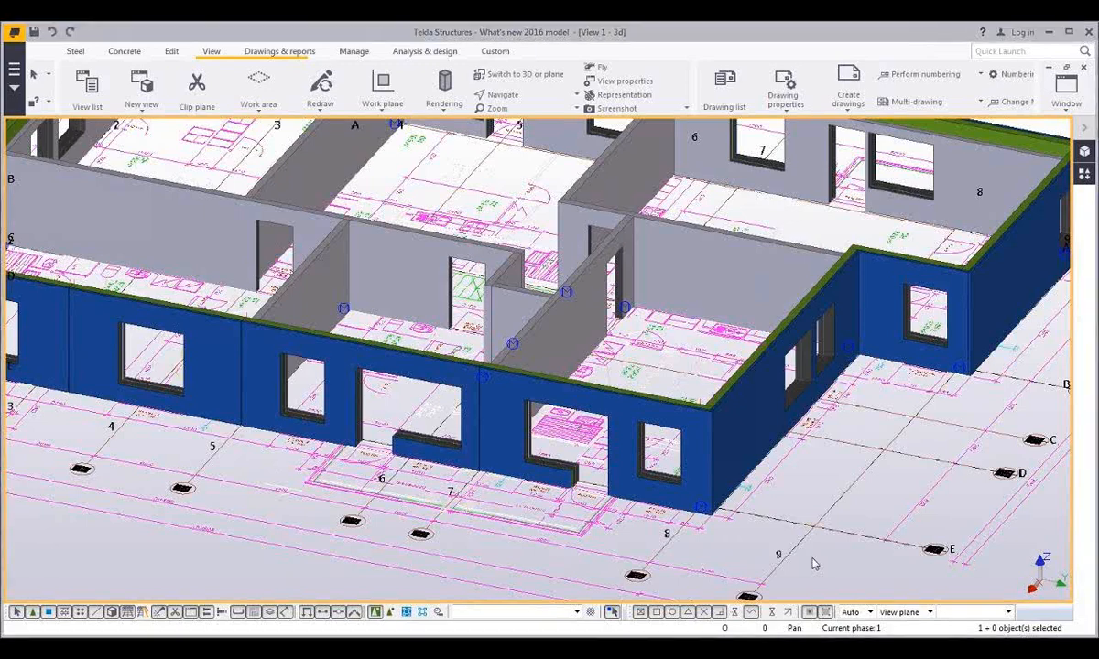
Apply the Sandwich Wall Window detailing to the adjoining window and door openings between grid lines 7 and 8
middle_click_drag(813, 562, 777, 553)
scroll(579, 492, "up", 5)
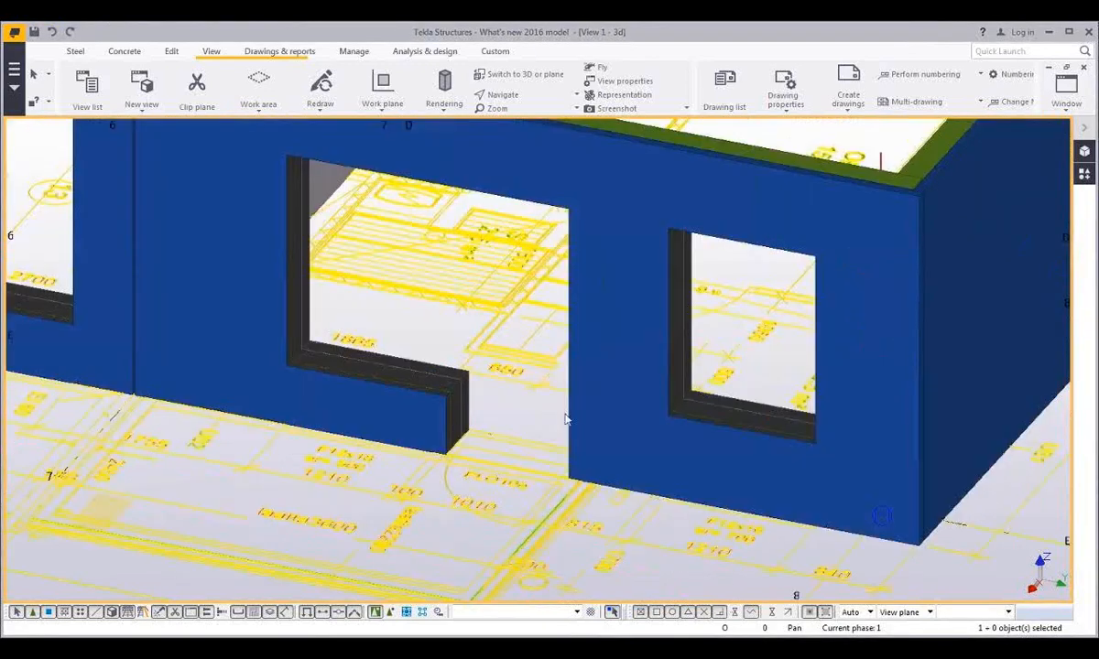
left_click(584, 344)
middle_click_drag(573, 398, 585, 499)
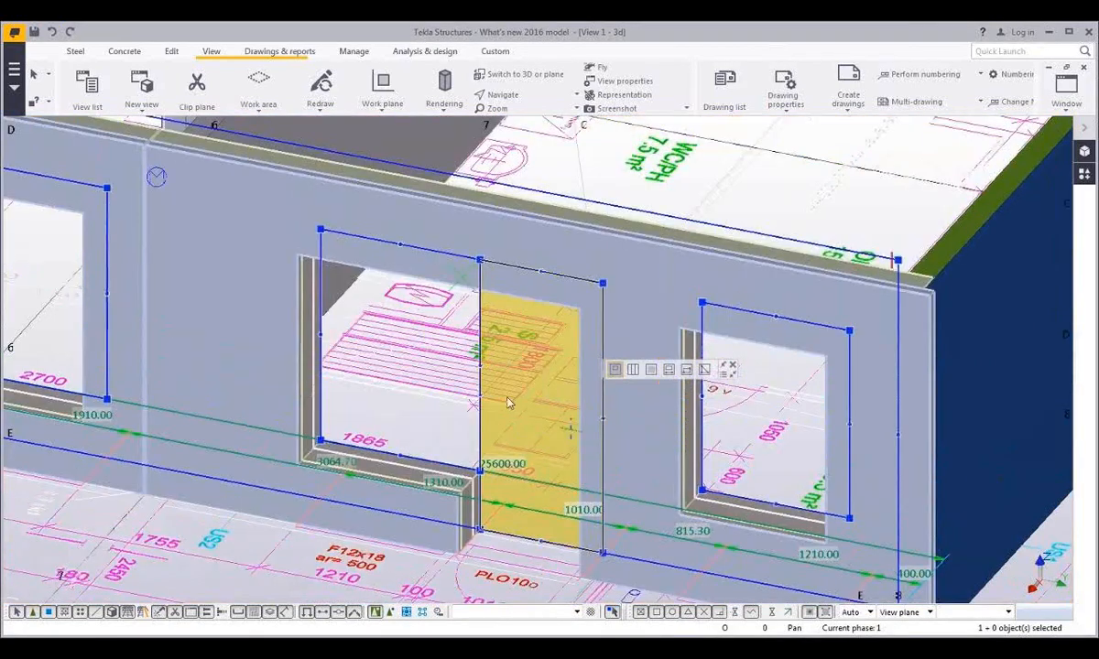
left_click(441, 342)
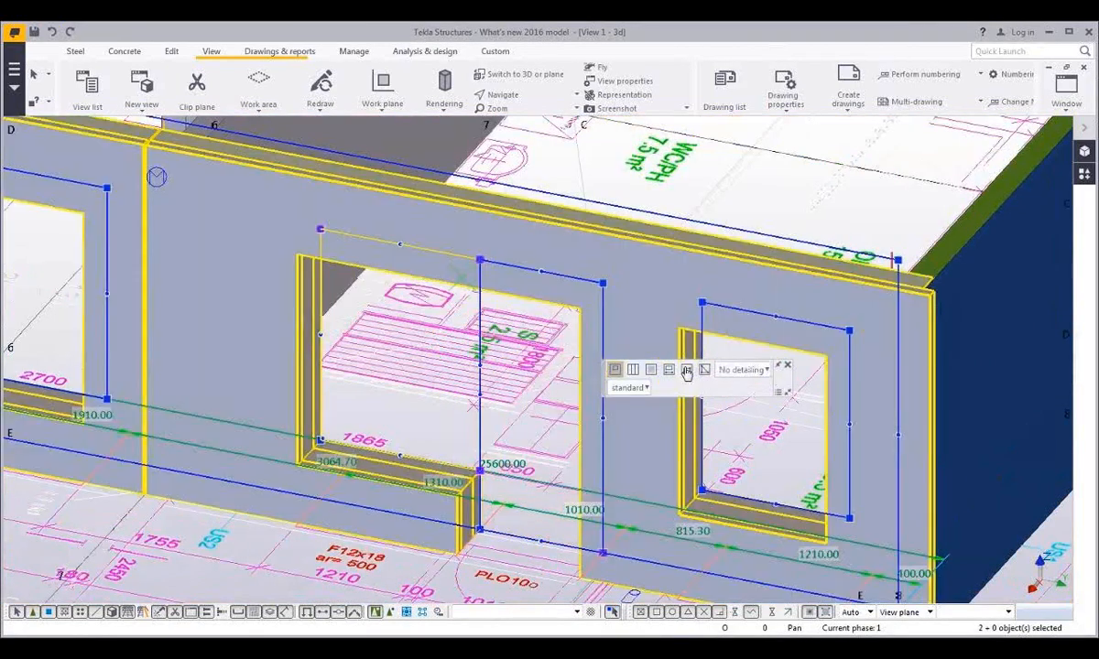
left_click(725, 372)
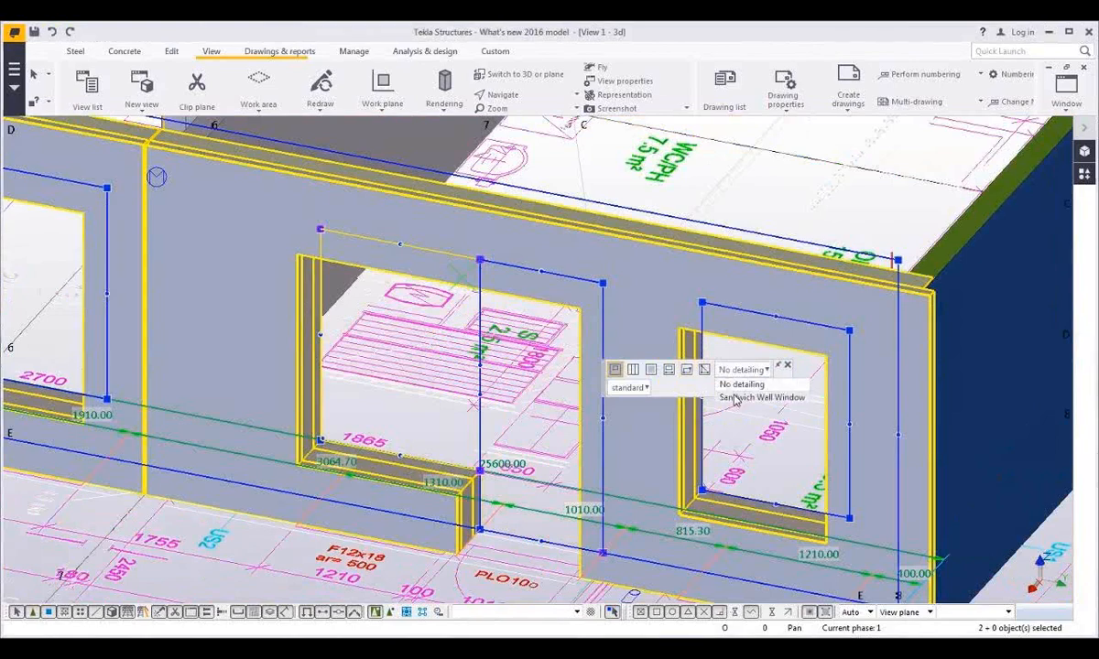
left_click(736, 400)
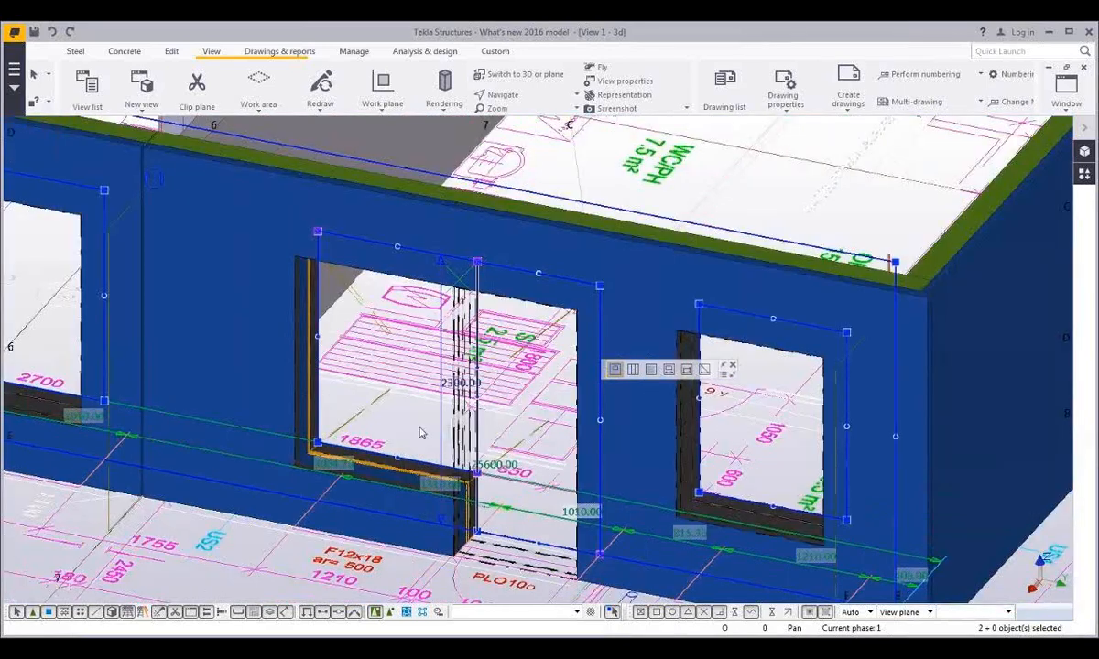
Set the Sandwich Wall Window detailing of these openings to the Frameshoe attributes
left_click(421, 433)
left_click(731, 387)
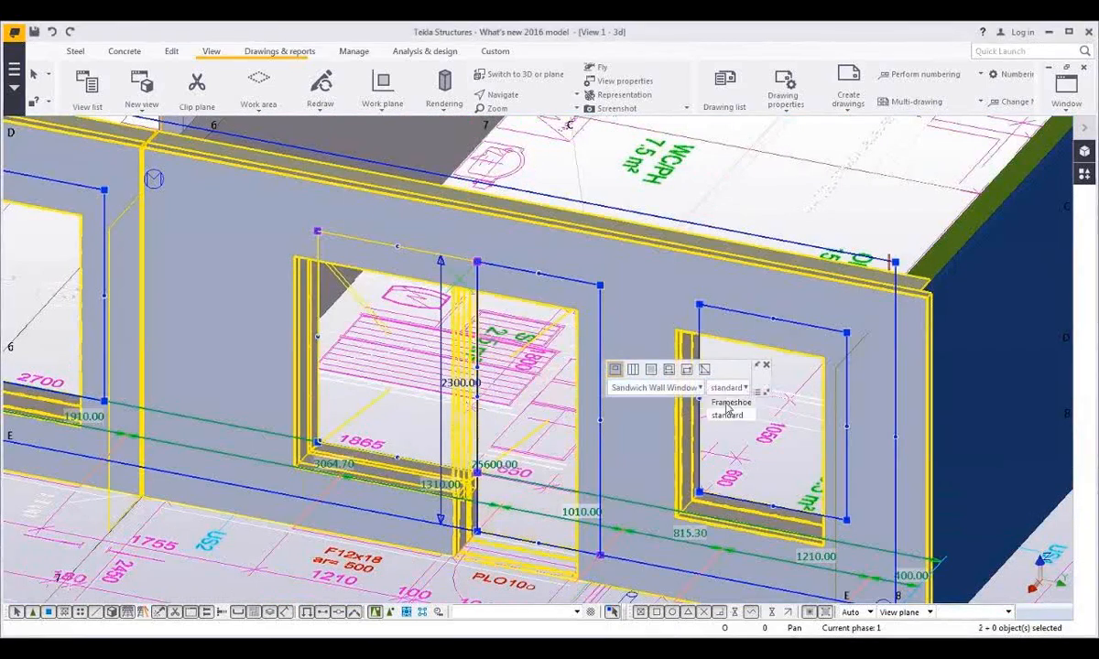
left_click(730, 403)
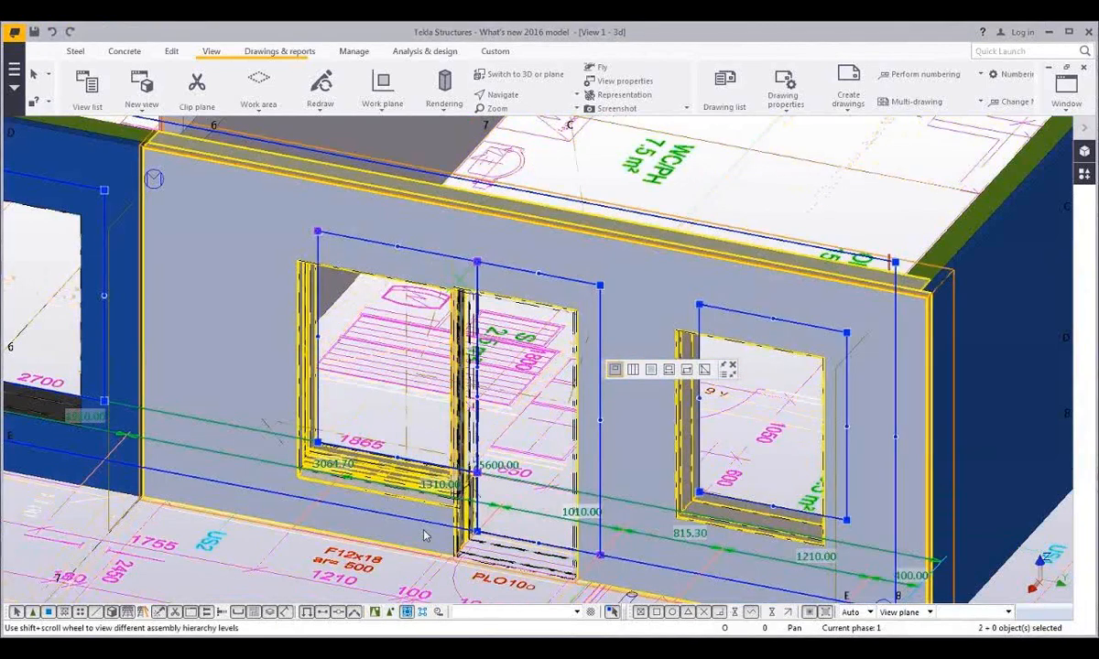
Create a separate 3D view of the sandwich panel that contains the detailed window and door openings
scroll(424, 536, "down", 5)
left_click(474, 406)
right_click(476, 406)
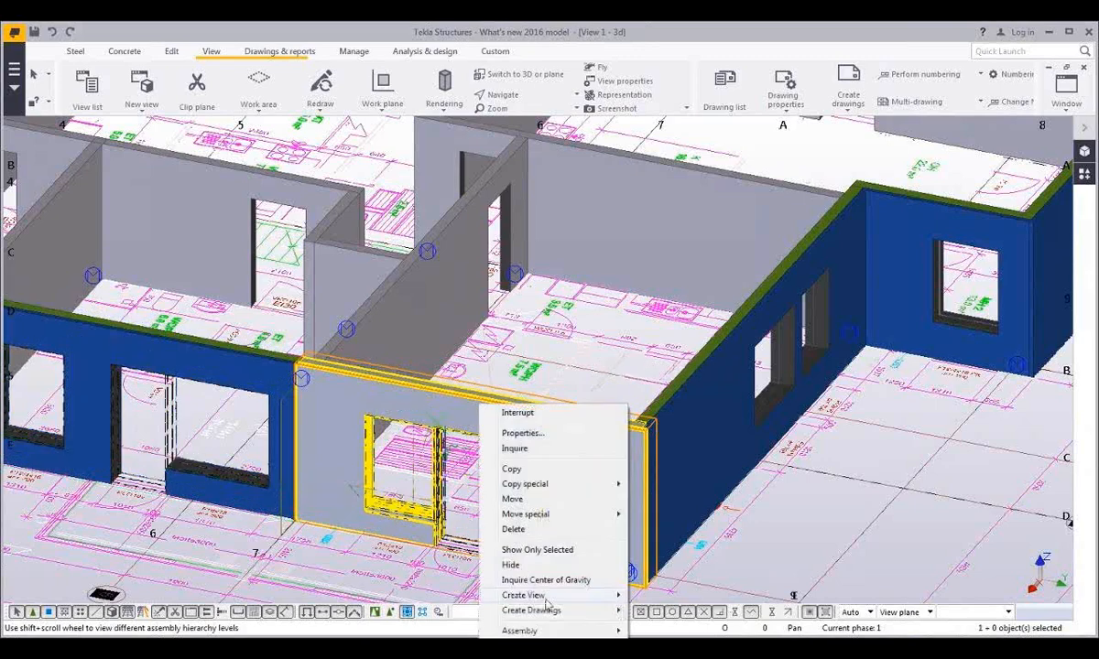
mouse_move(547, 603)
left_click(658, 594)
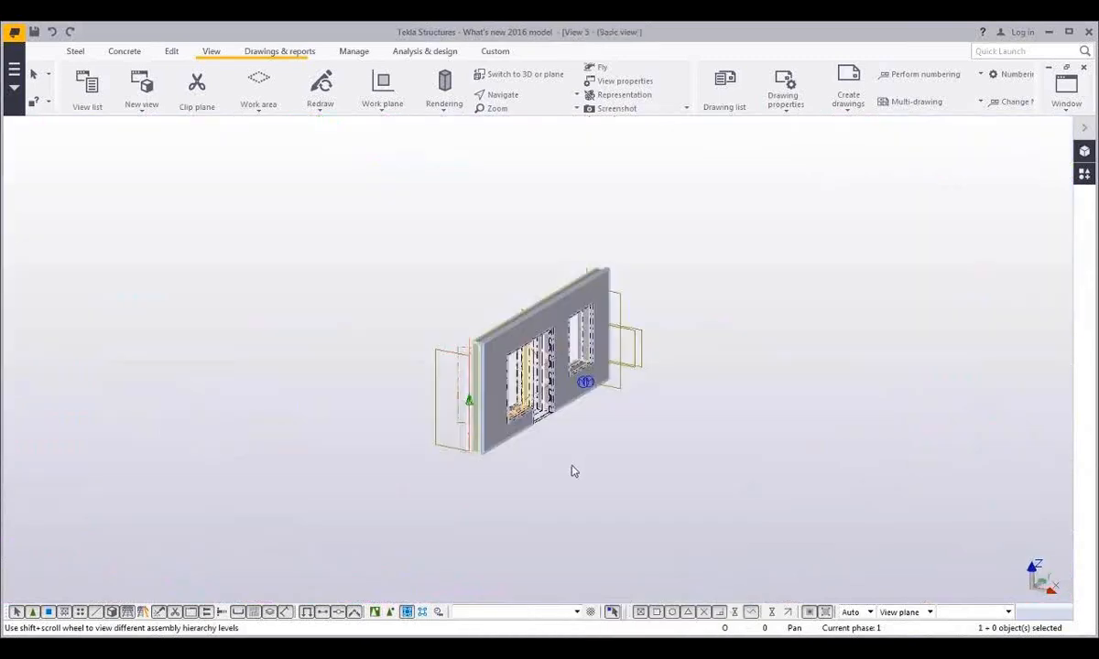
Examine the detailing around the panel's window and door openings and open the properties of the Sandwich Wall Window component
scroll(572, 472, "up", 3)
scroll(468, 339, "up", 4)
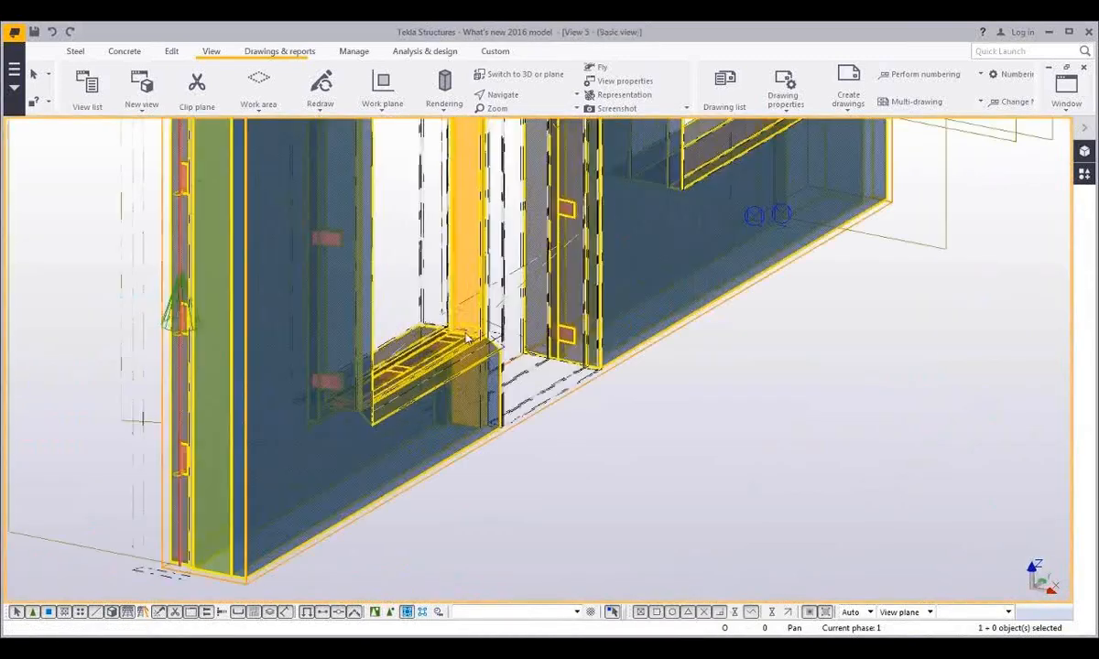
middle_click_drag(380, 429, 593, 437, "ctrl")
middle_click_drag(432, 355, 441, 473)
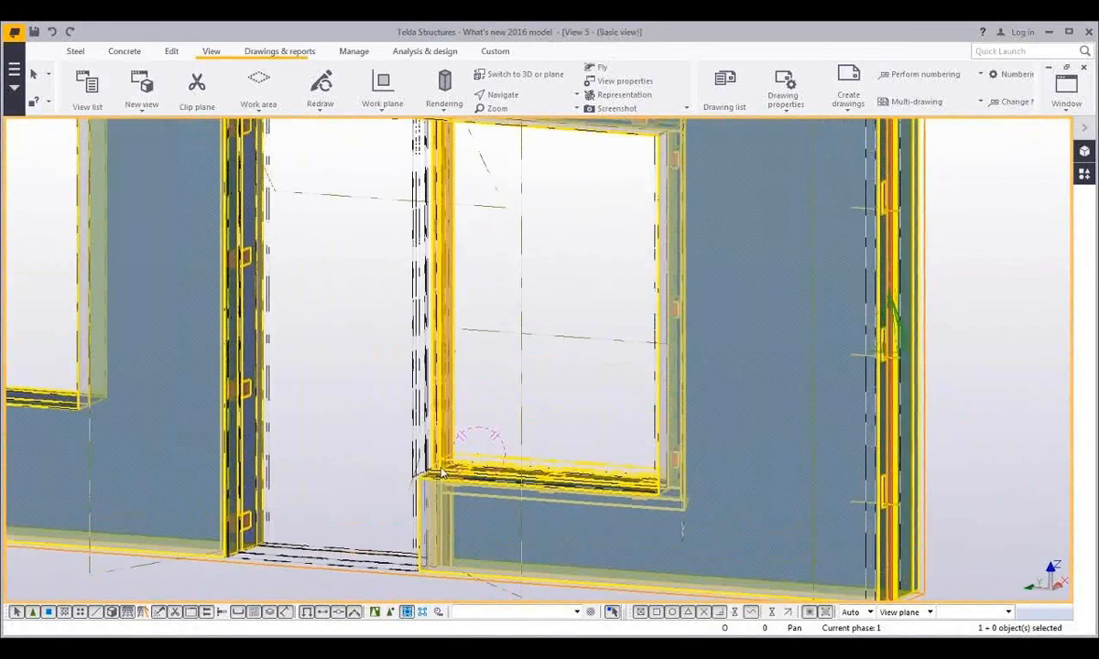
scroll(441, 474, "down", 2)
double_click(454, 436)
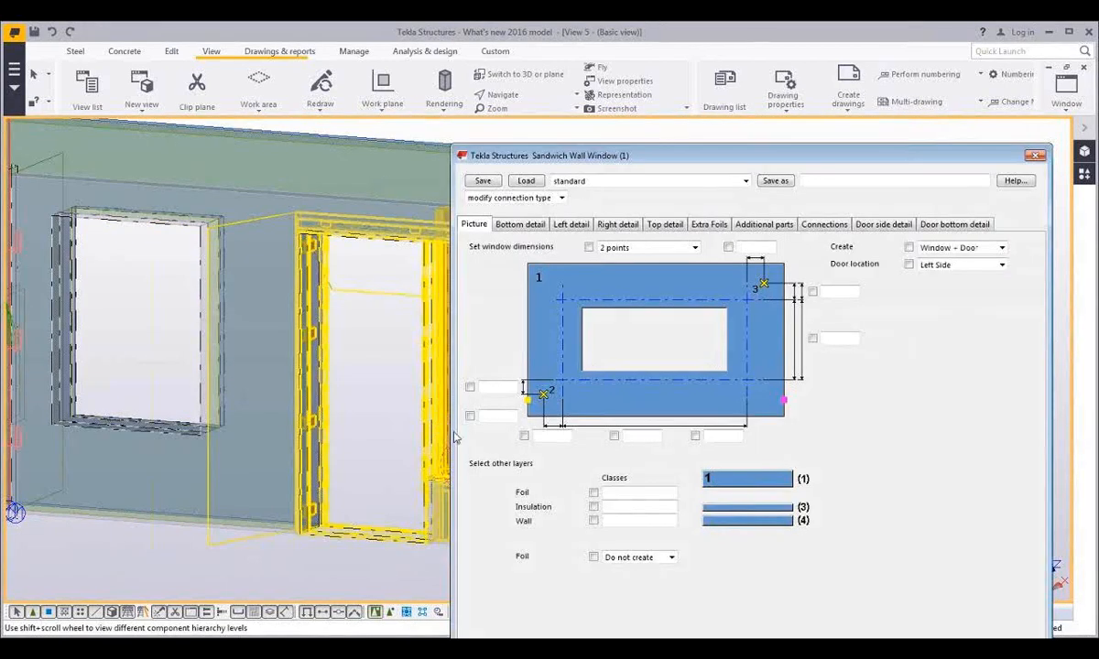
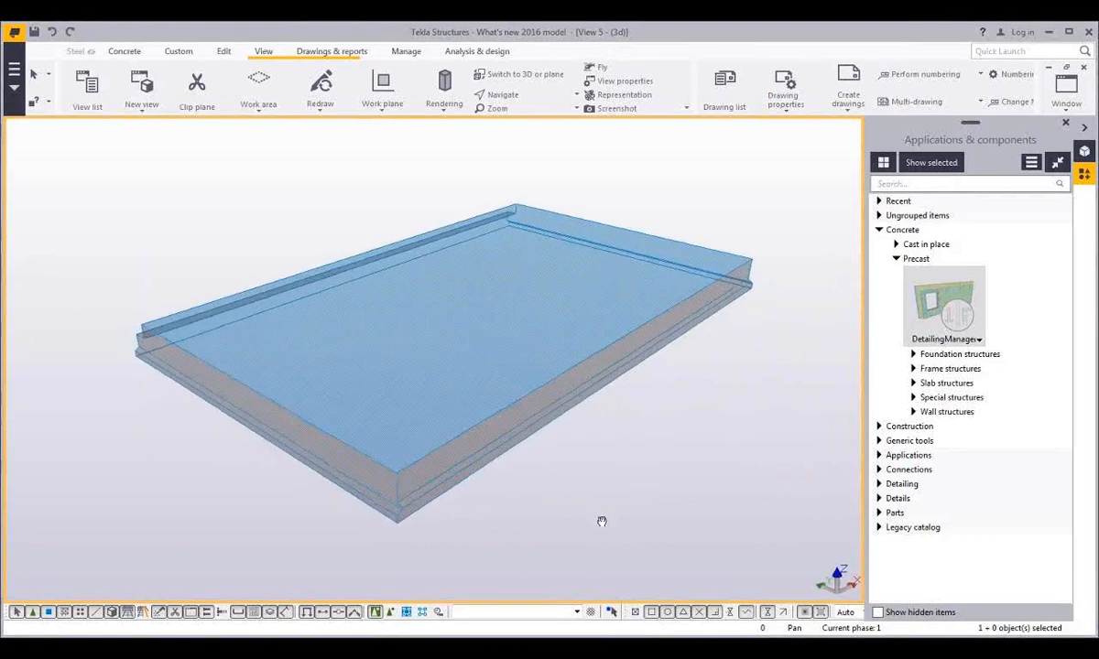
Start the Detailing Manager for the slab and set its first rule's component to Embedded anchors (008)
key("ctrl+4")
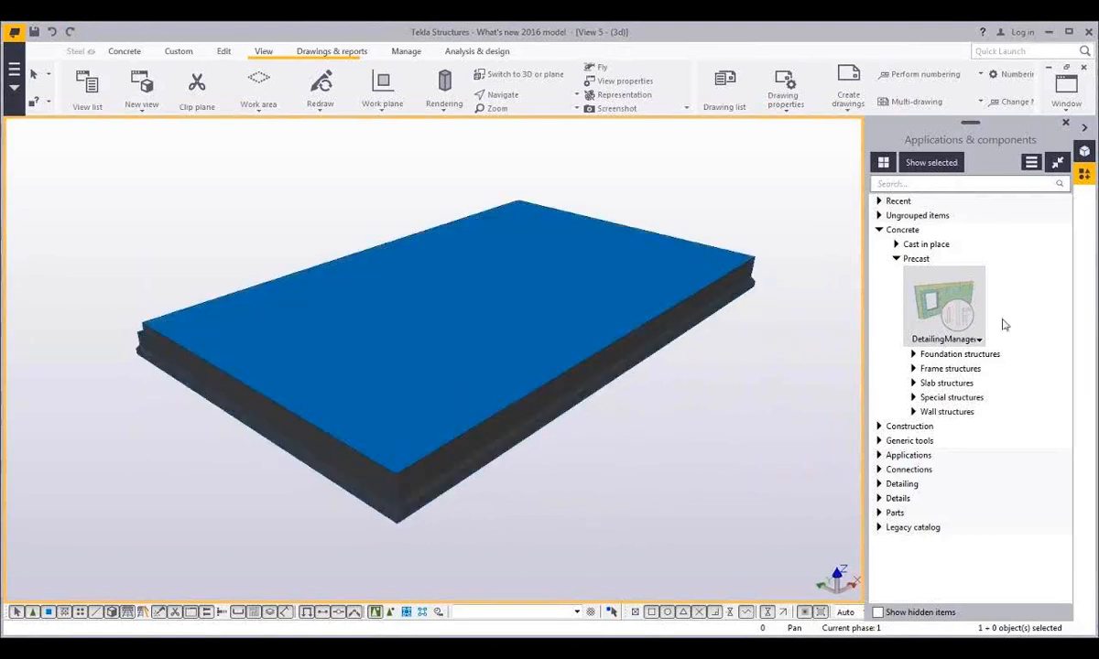
double_click(951, 308)
left_click_drag(870, 182, 866, 201)
middle_click_drag(633, 405, 626, 413)
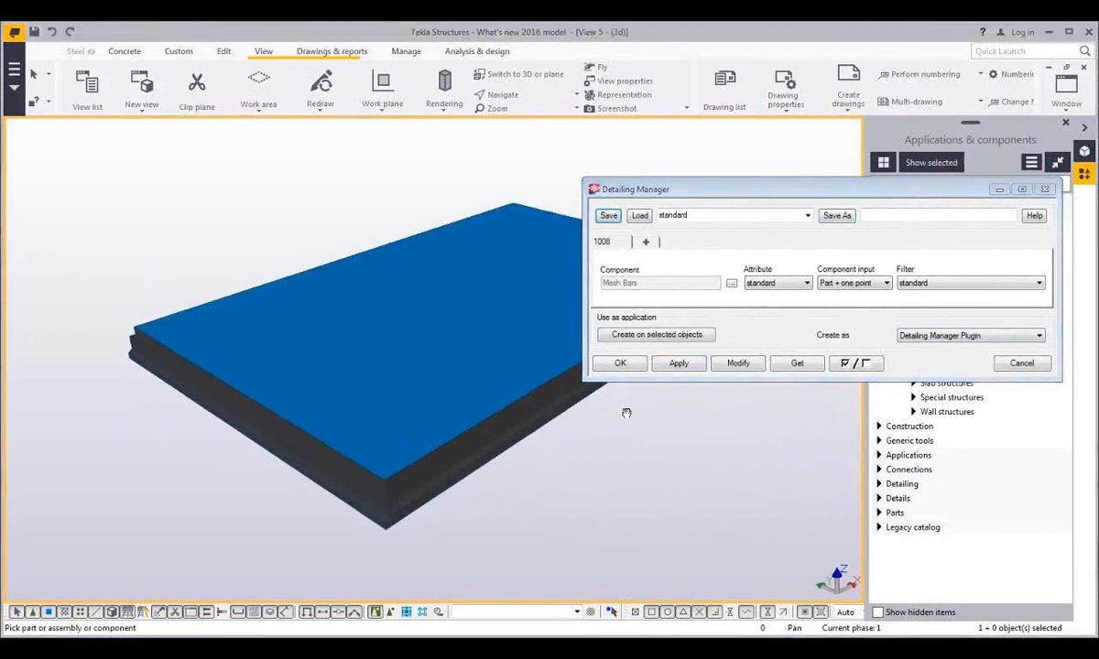
left_click(732, 285)
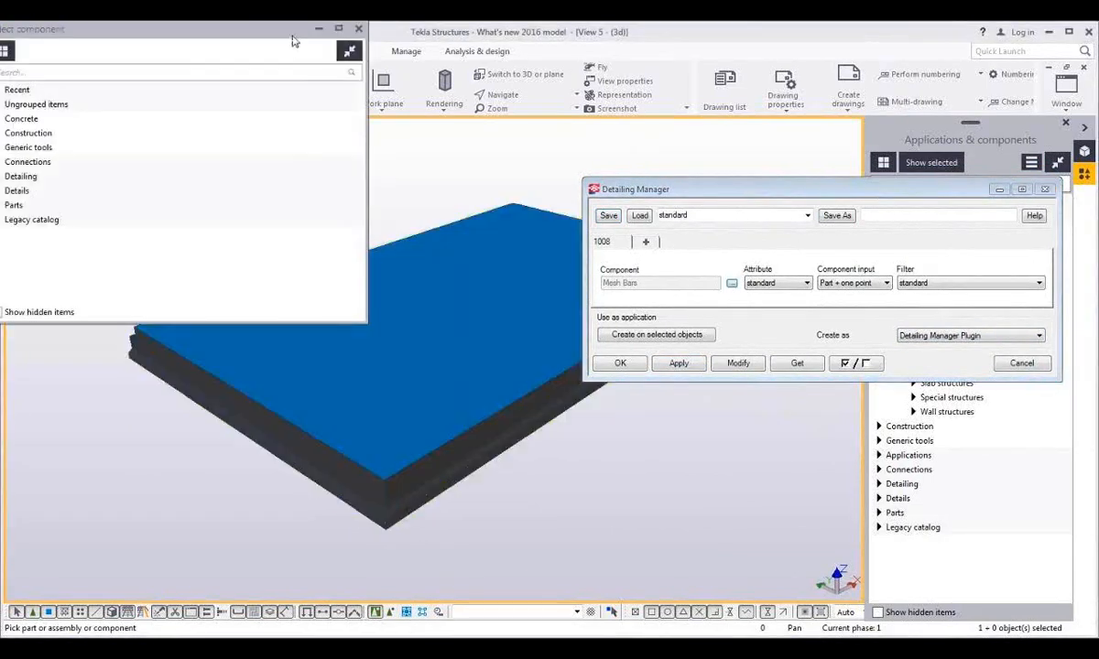
left_click_drag(296, 42, 396, 144)
left_click(396, 155)
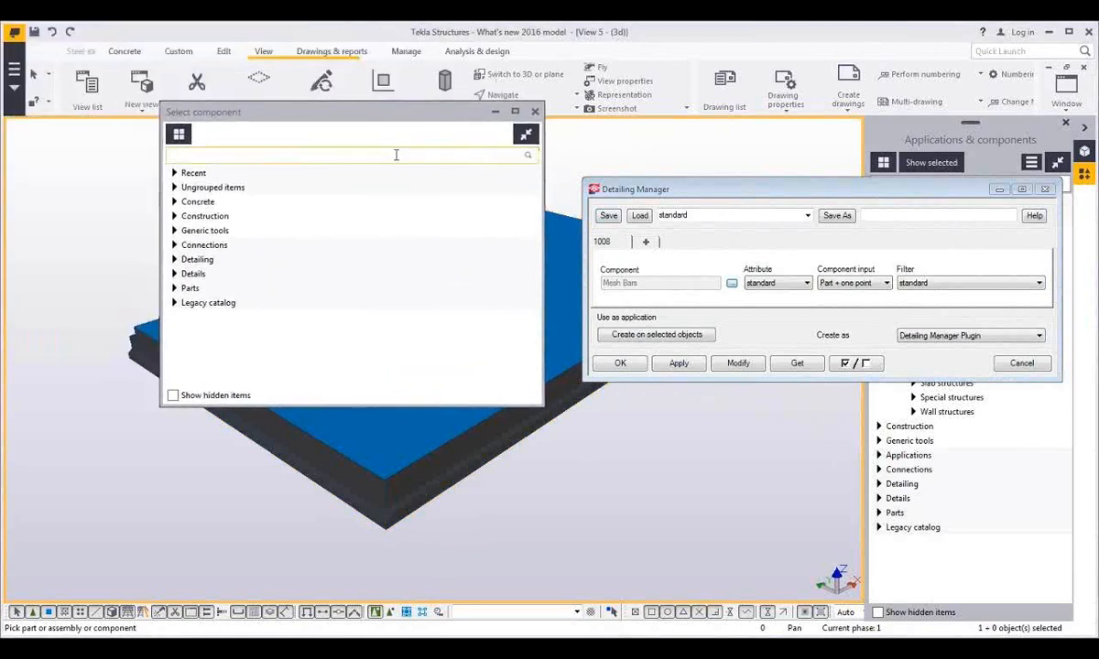
type("008")
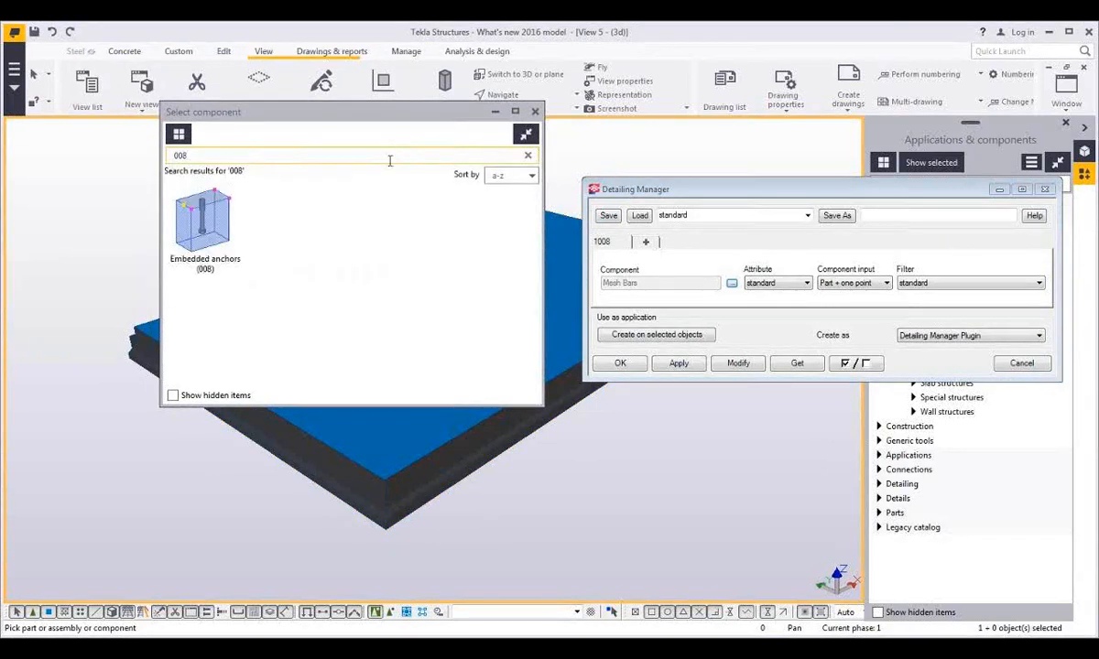
double_click(212, 221)
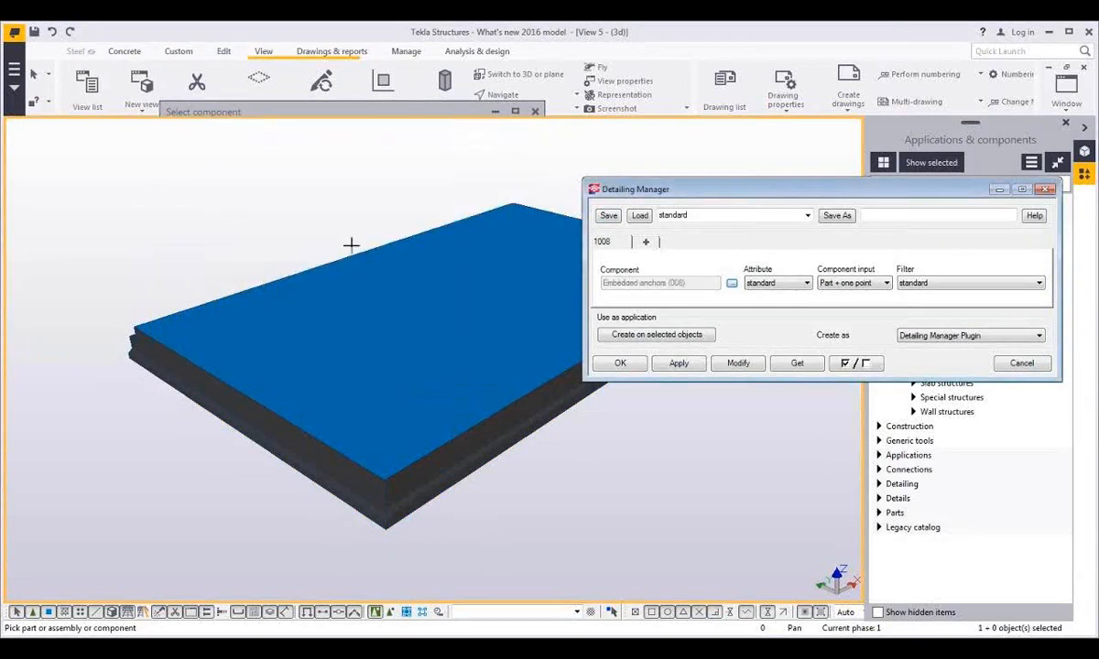
Give the embedded anchors rule the Slab lifters attributes, Part + two points as component input and the Name - Slab filter
left_click(351, 245)
left_click(785, 284)
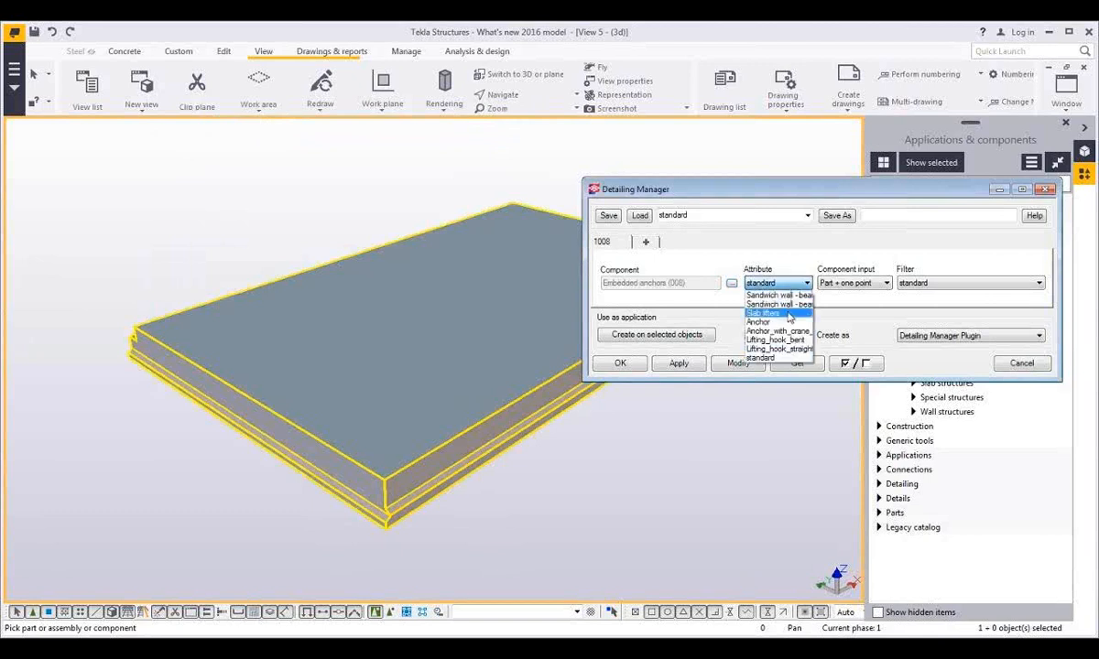
left_click(788, 314)
left_click(836, 284)
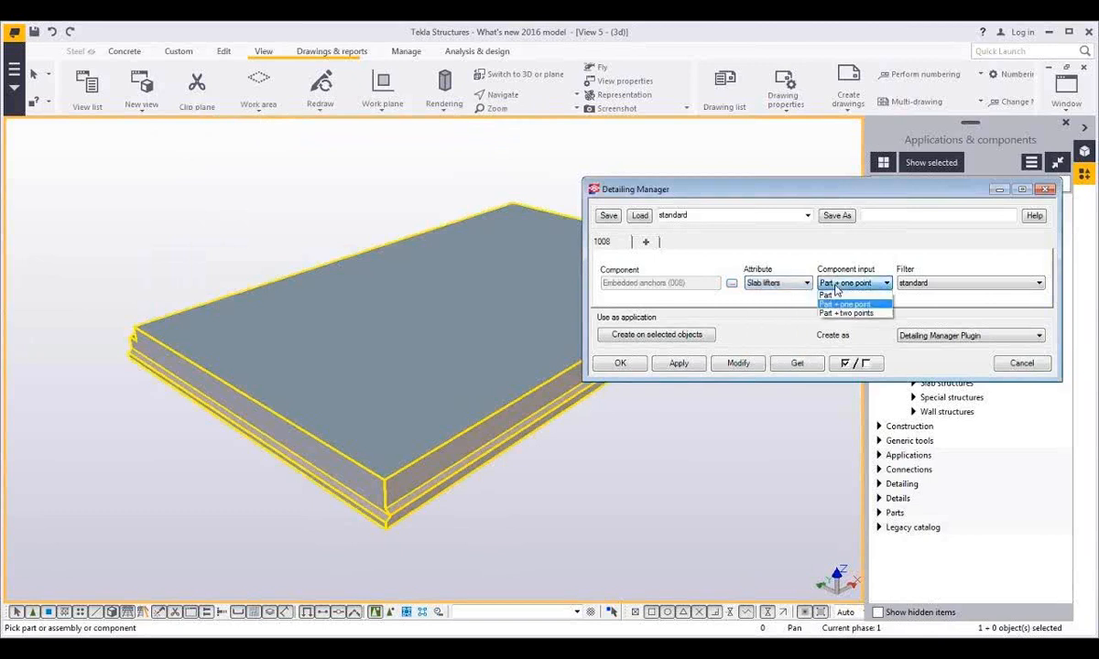
left_click(844, 314)
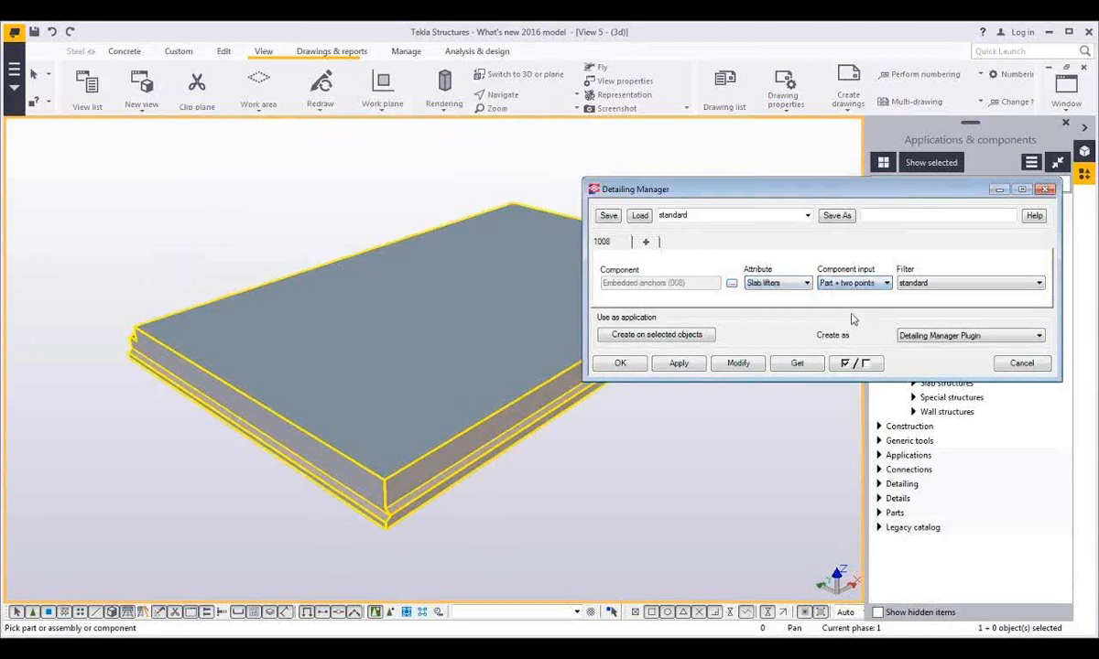
left_click(932, 284)
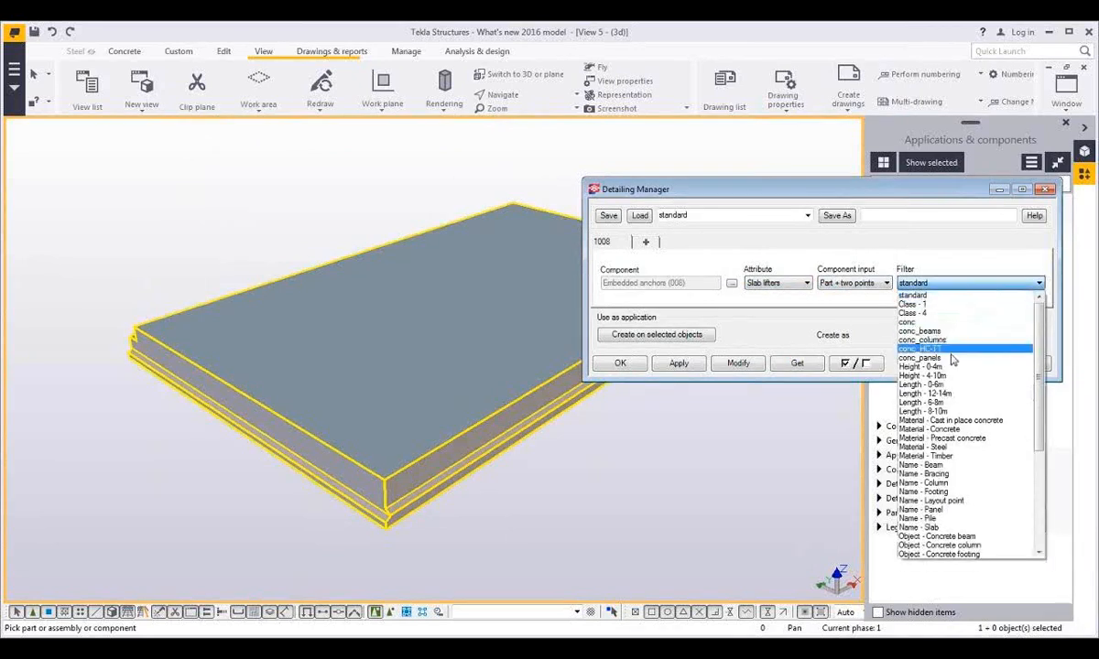
left_click(949, 528)
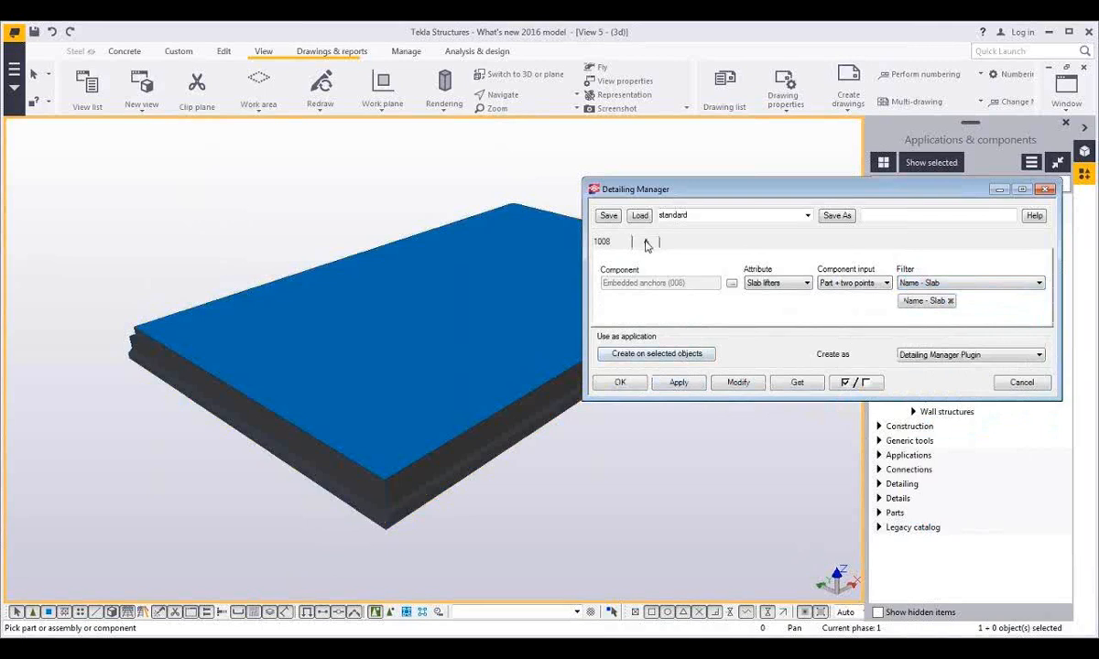
Add a second rule to the Detailing Manager and choose Mesh Bars as its component
left_click(646, 242)
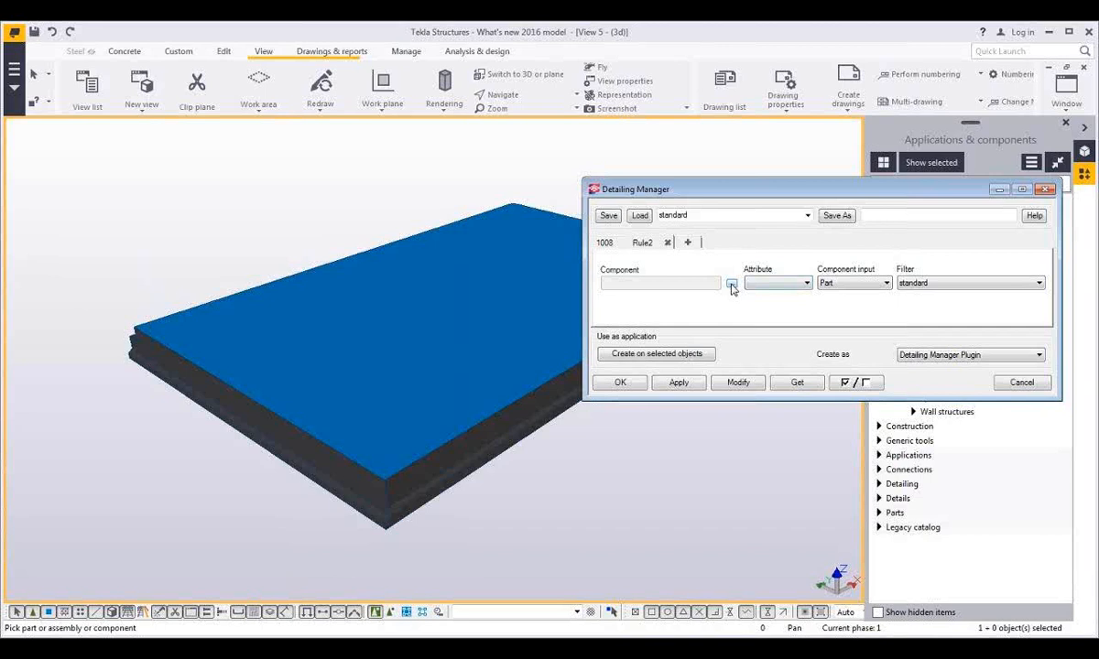
left_click(732, 284)
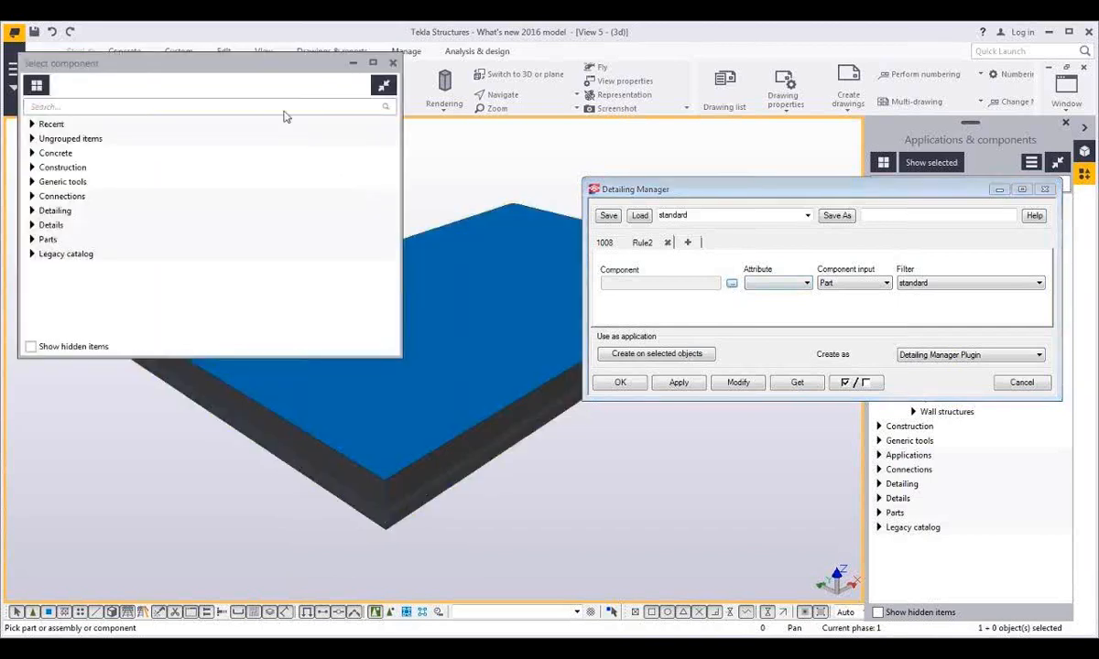
type("mesh")
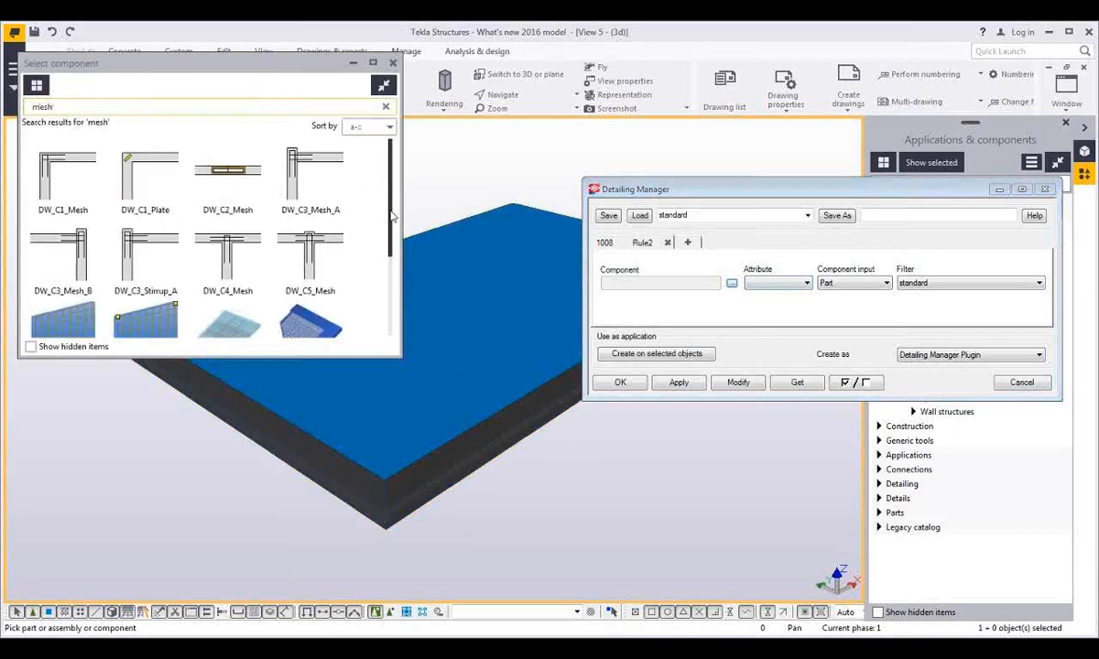
scroll(369, 205, "down", 2)
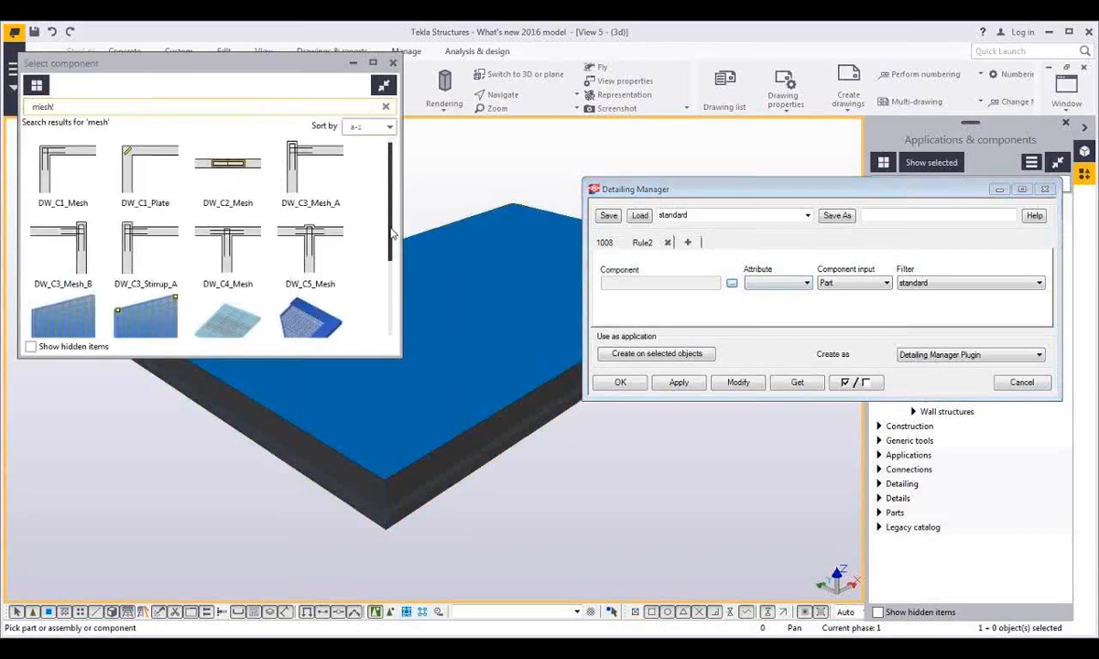
double_click(62, 246)
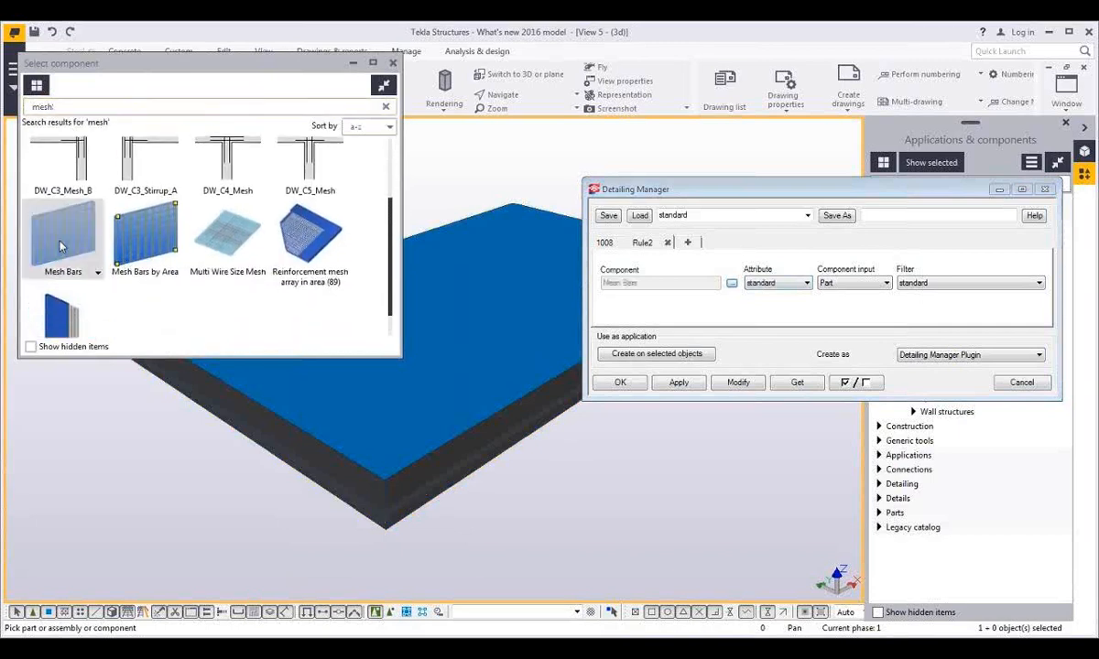
Set the Mesh Bars rule to the Slab attributes and the Name - Slab filter
left_click(771, 285)
left_click(773, 295)
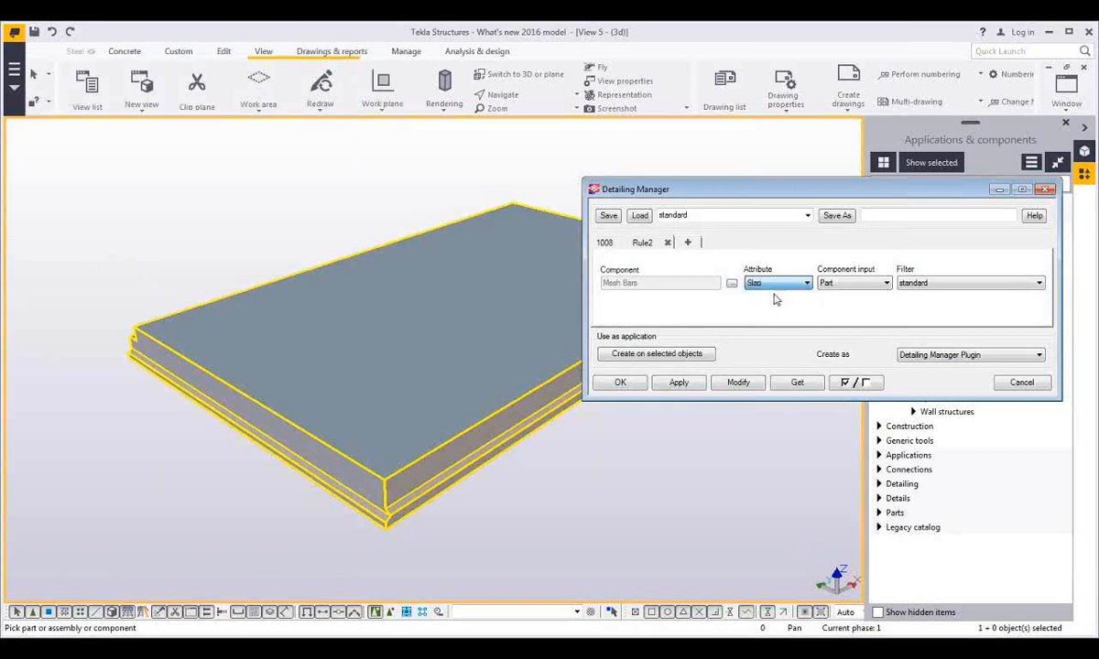
left_click(925, 285)
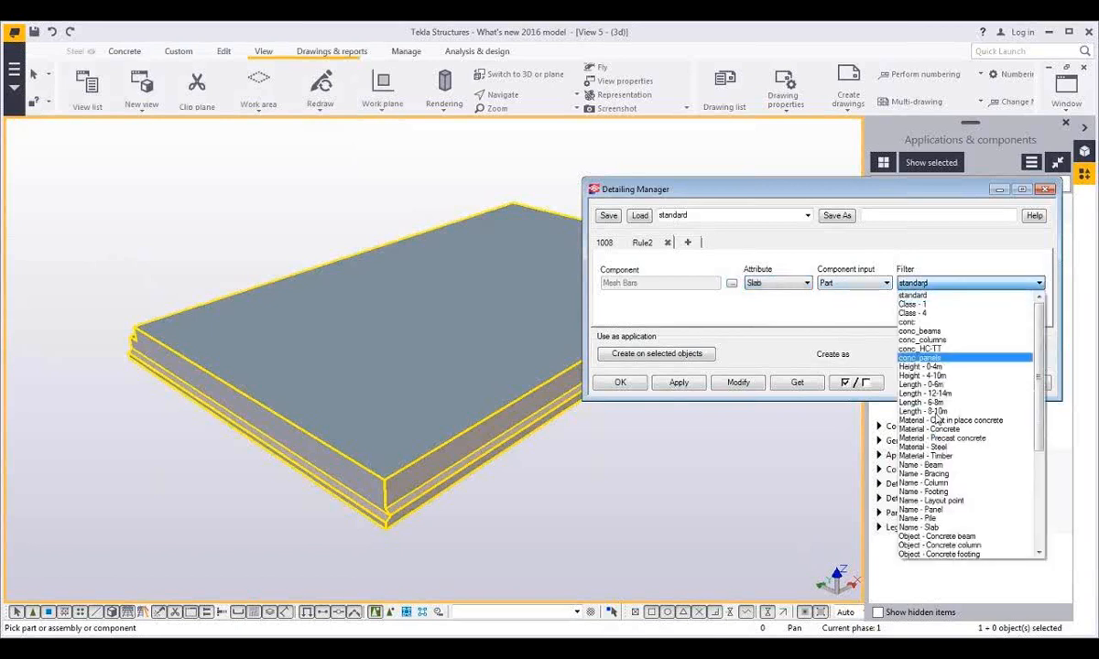
left_click(936, 529)
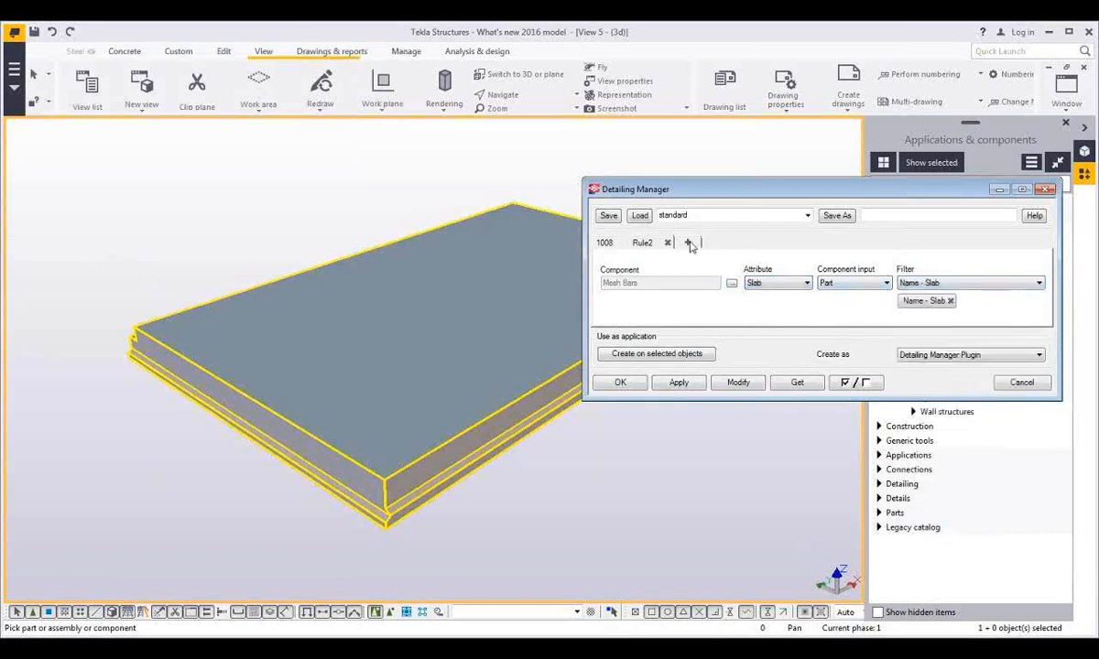
Add a third rule with the Edge and Corner Reinforcement (62) component, standard attributes, Part input and the Name - Slab filter
left_click(688, 242)
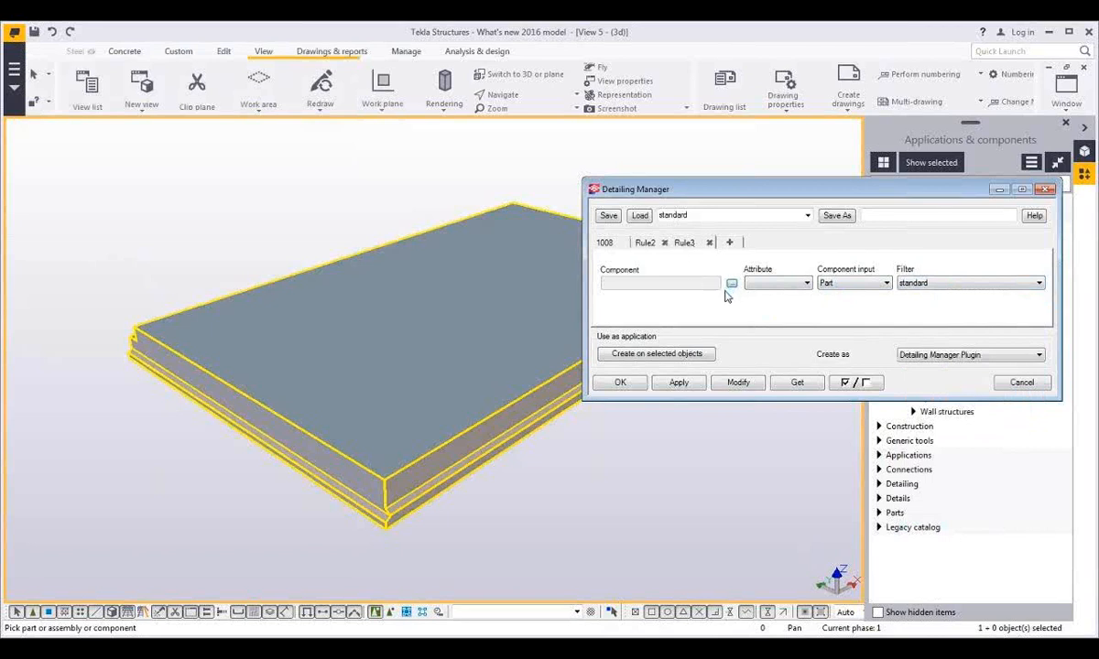
left_click(732, 283)
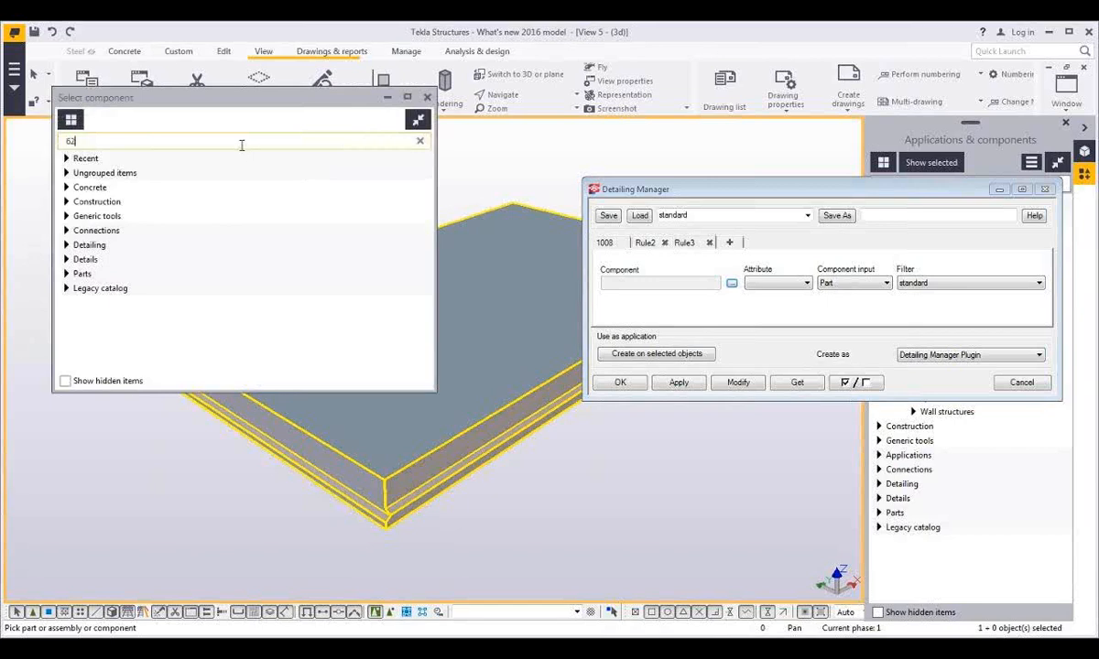
double_click(102, 196)
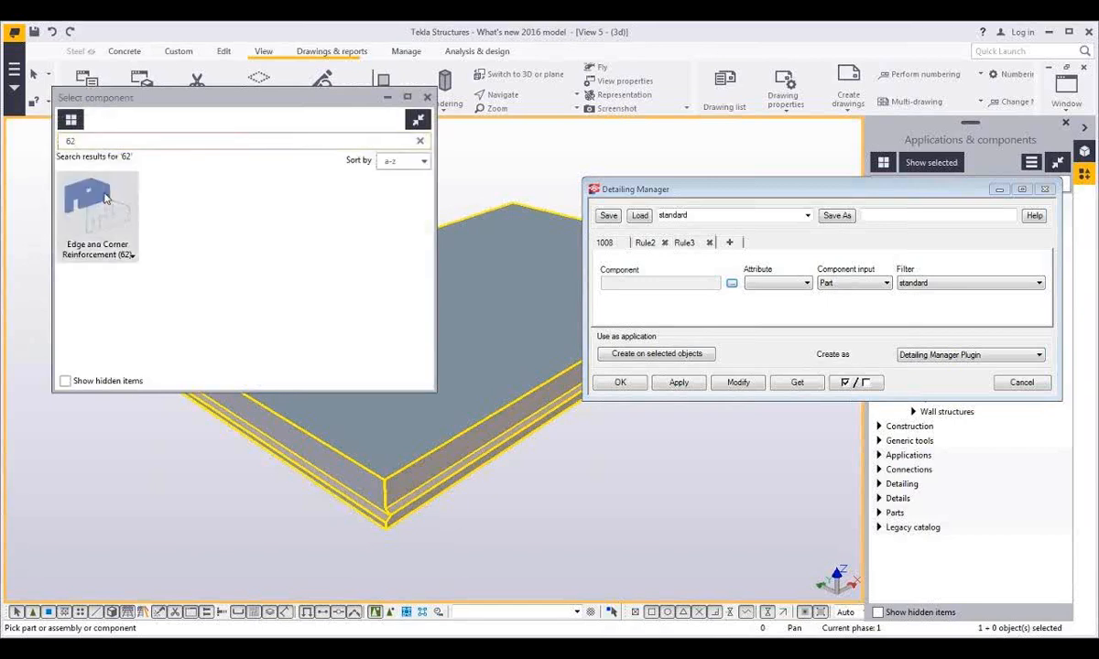
left_click(794, 283)
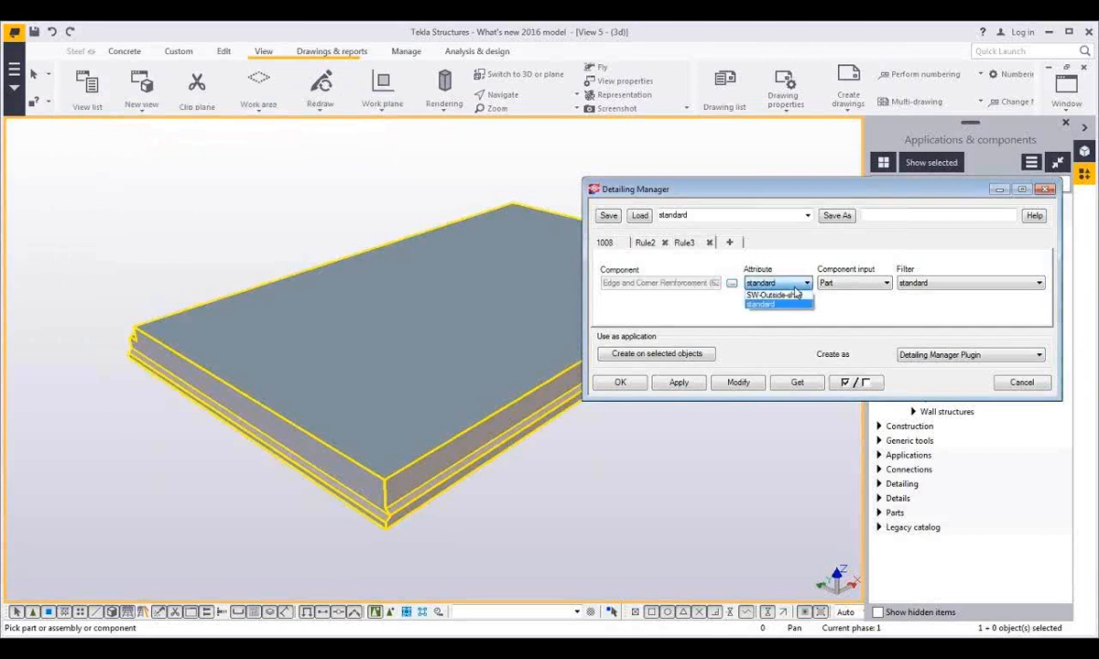
left_click(796, 285)
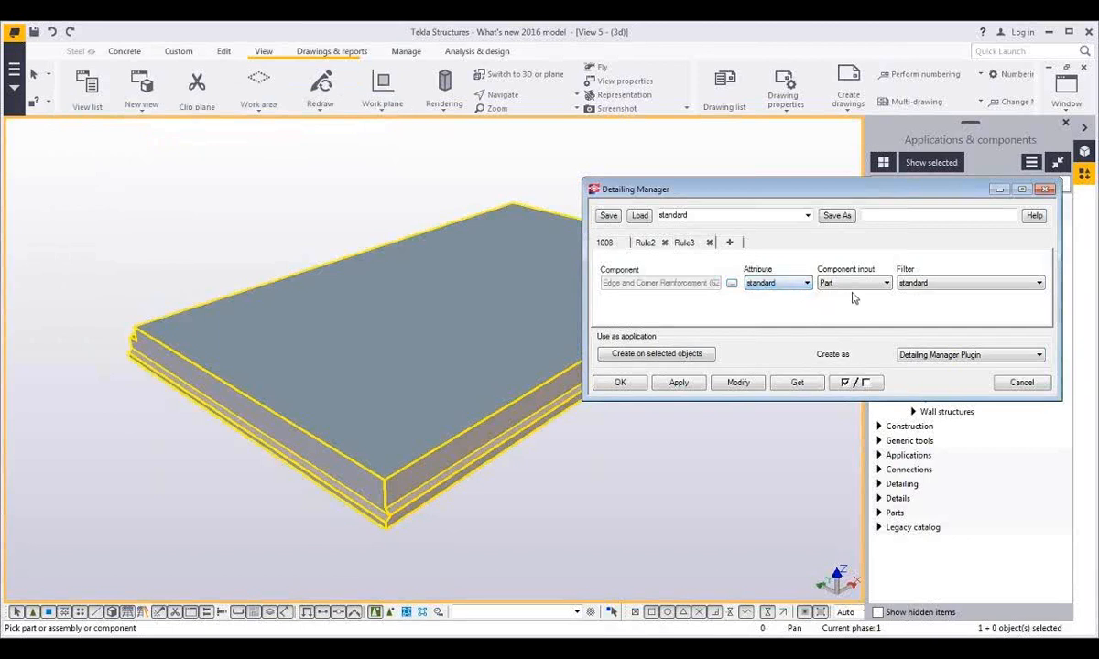
left_click(925, 285)
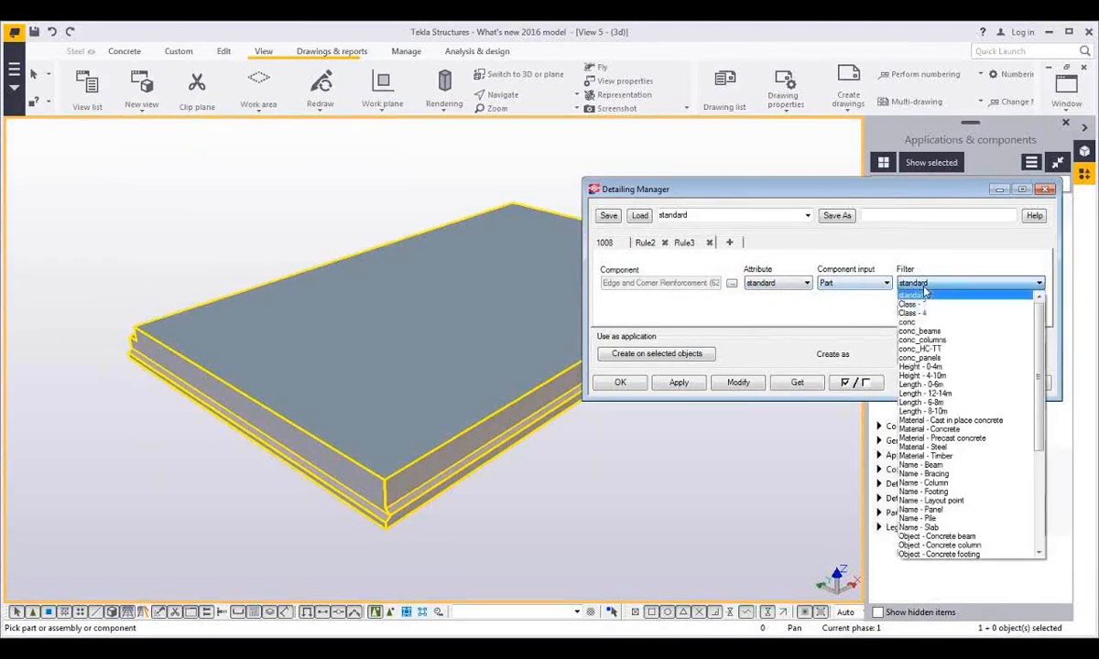
left_click(921, 527)
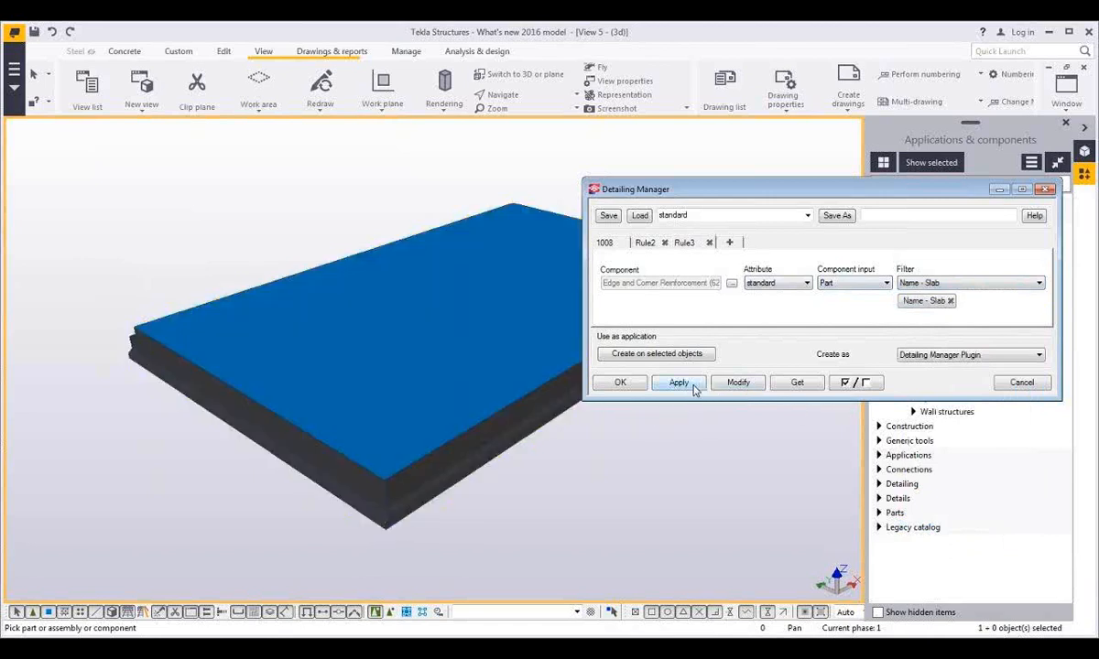
Apply the Detailing Manager rules to the slab by picking it as the part
left_click_drag(777, 189, 780, 314)
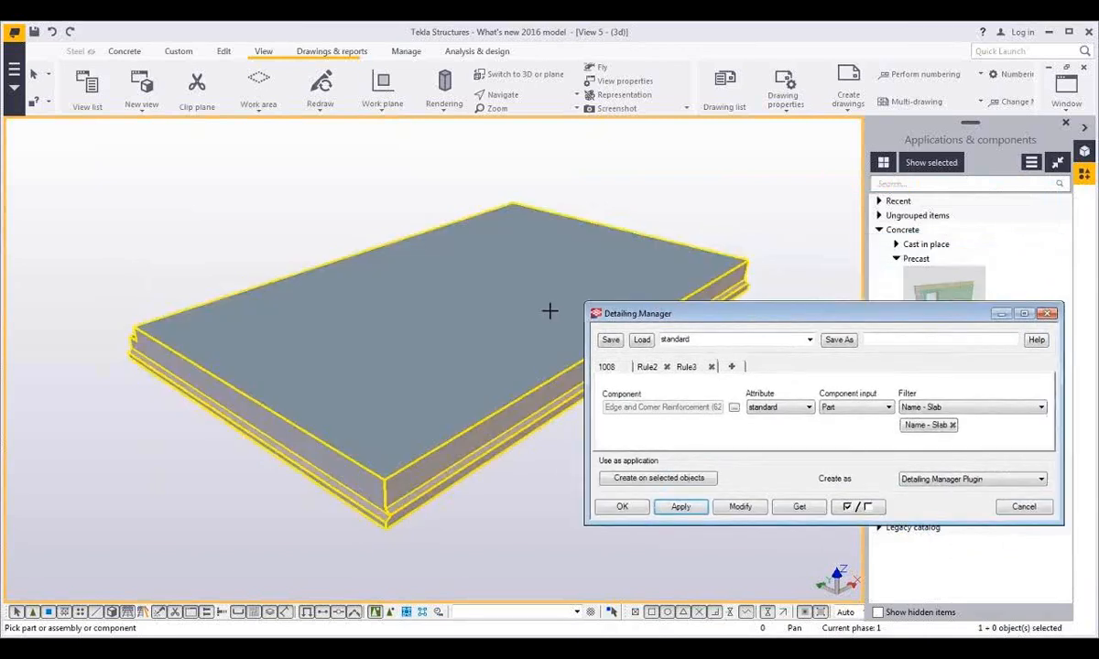
left_click(551, 314)
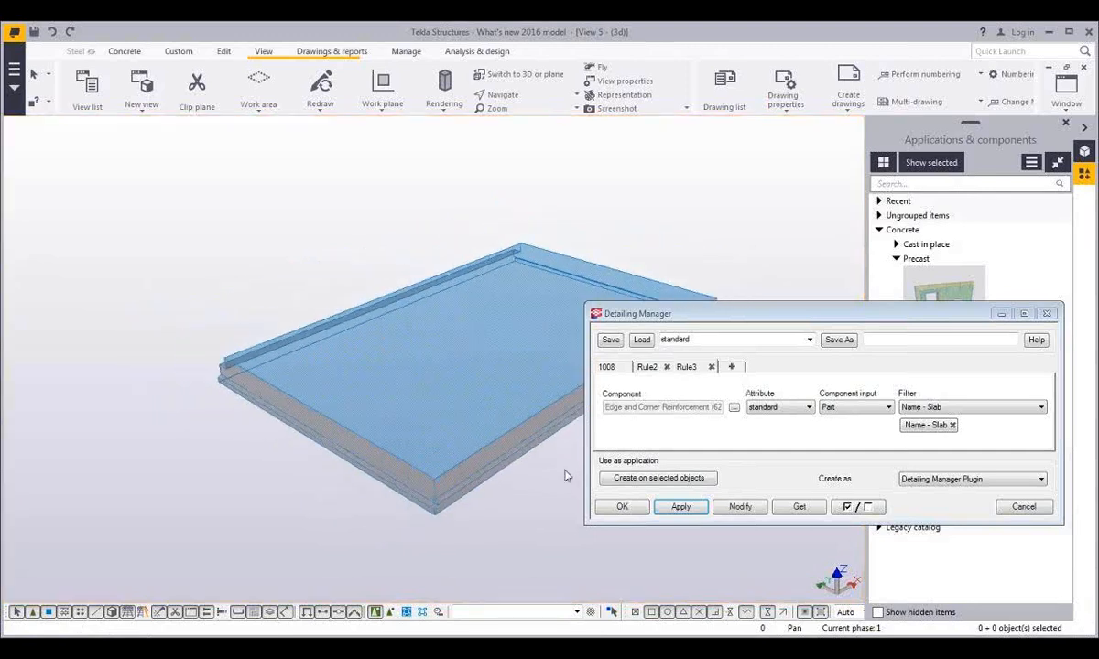
Copy the slab 3000 mm along its short edge from its front corner, beside the original
left_click(415, 499)
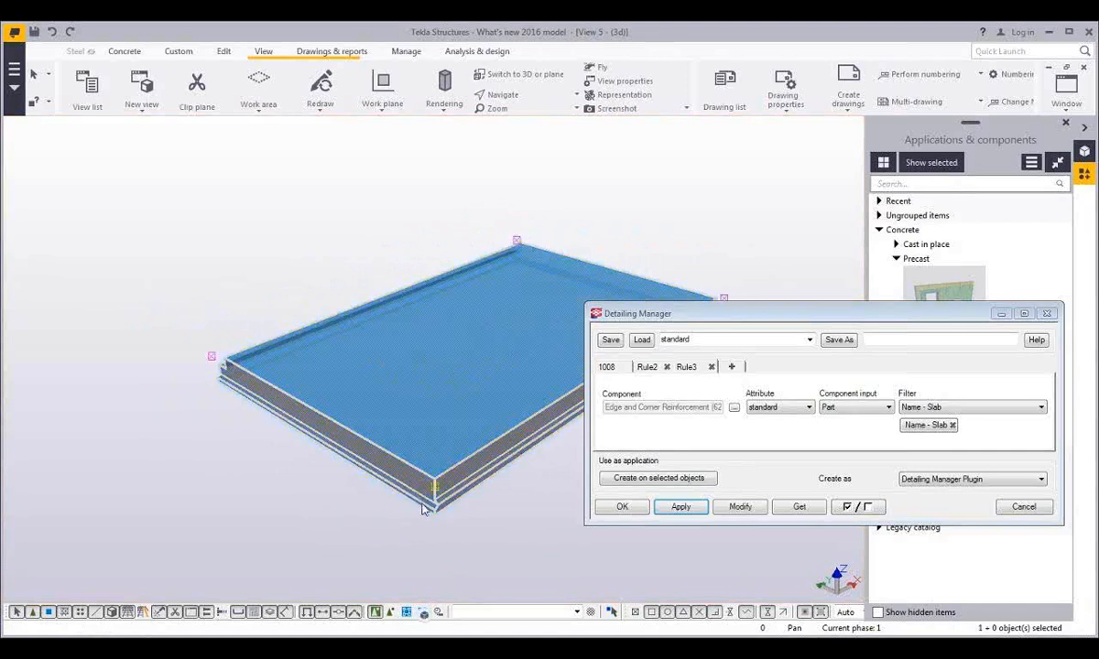
key("ctrl+c")
left_click(435, 487)
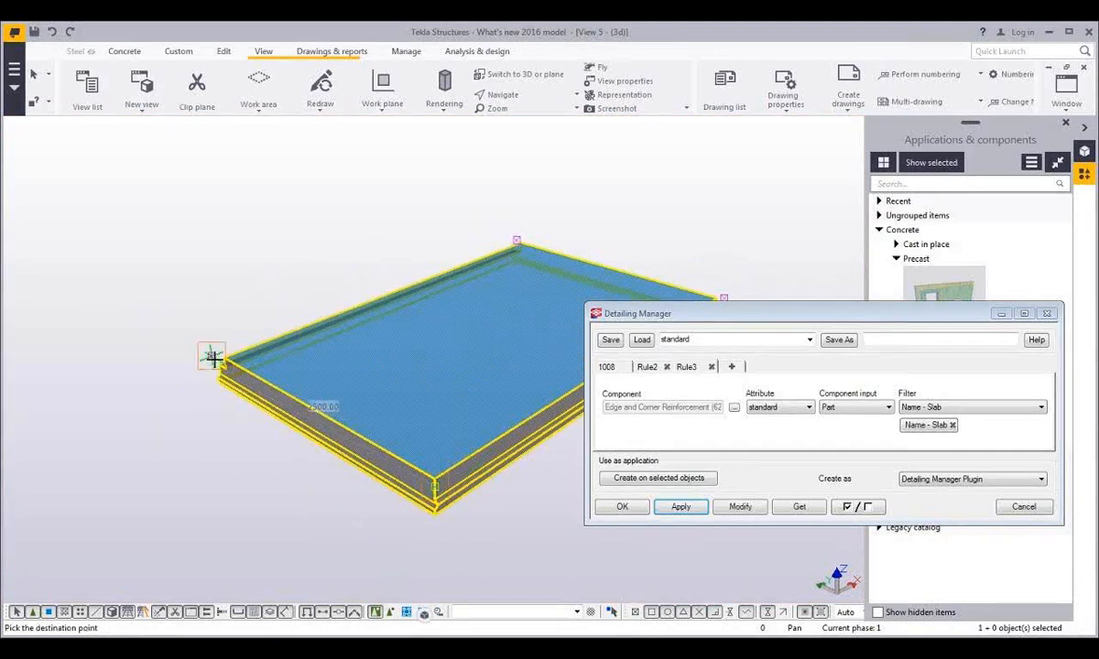
type("3000")
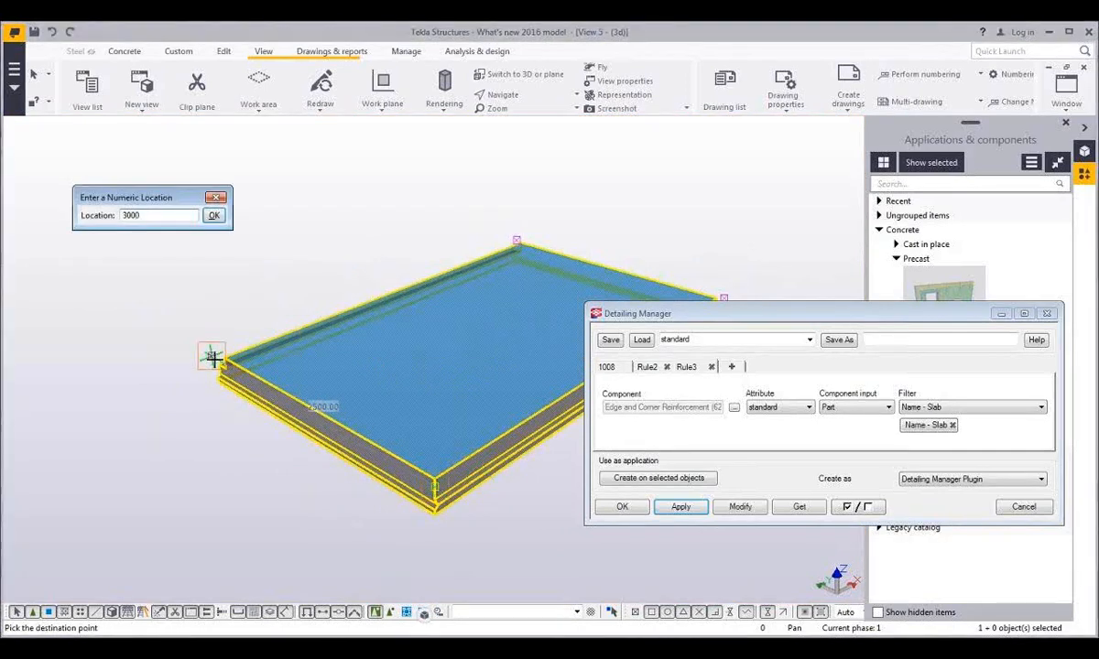
key("Return")
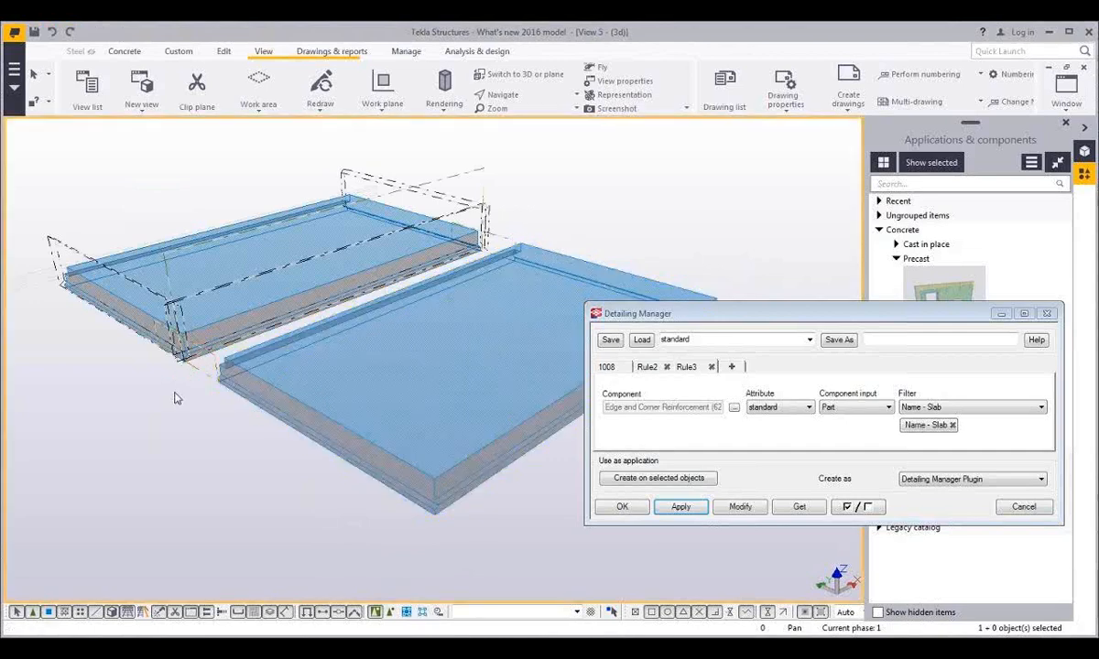
right_click(177, 397)
left_click(216, 474)
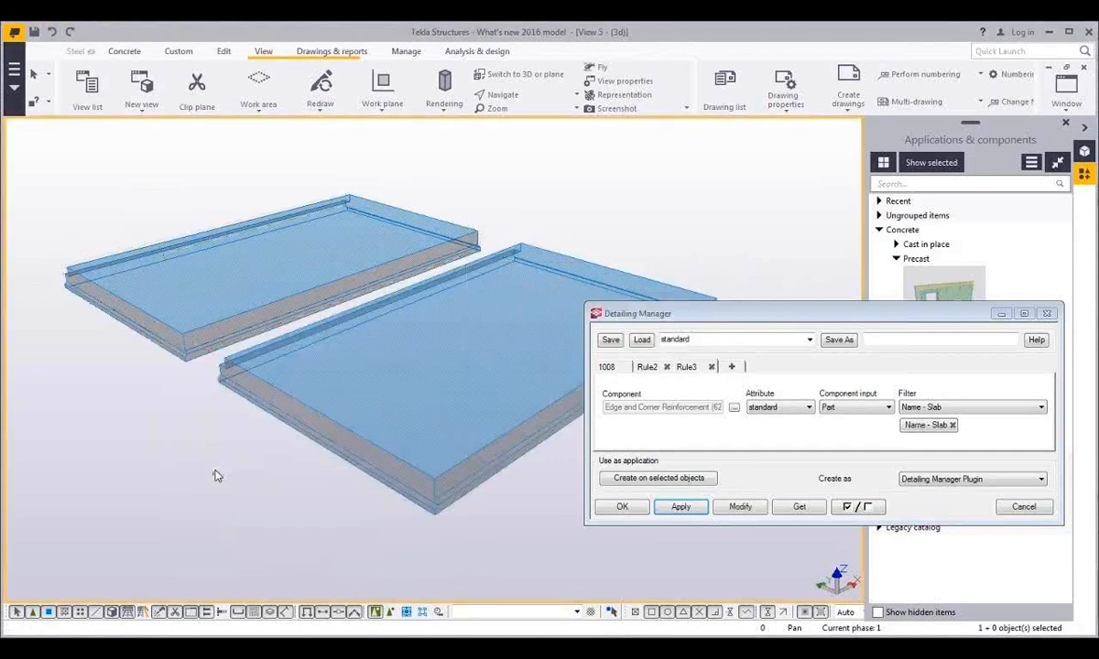
Create the Detailing Manager rules on both slabs at once as a Detailing Manager Plugin
left_click(591, 264)
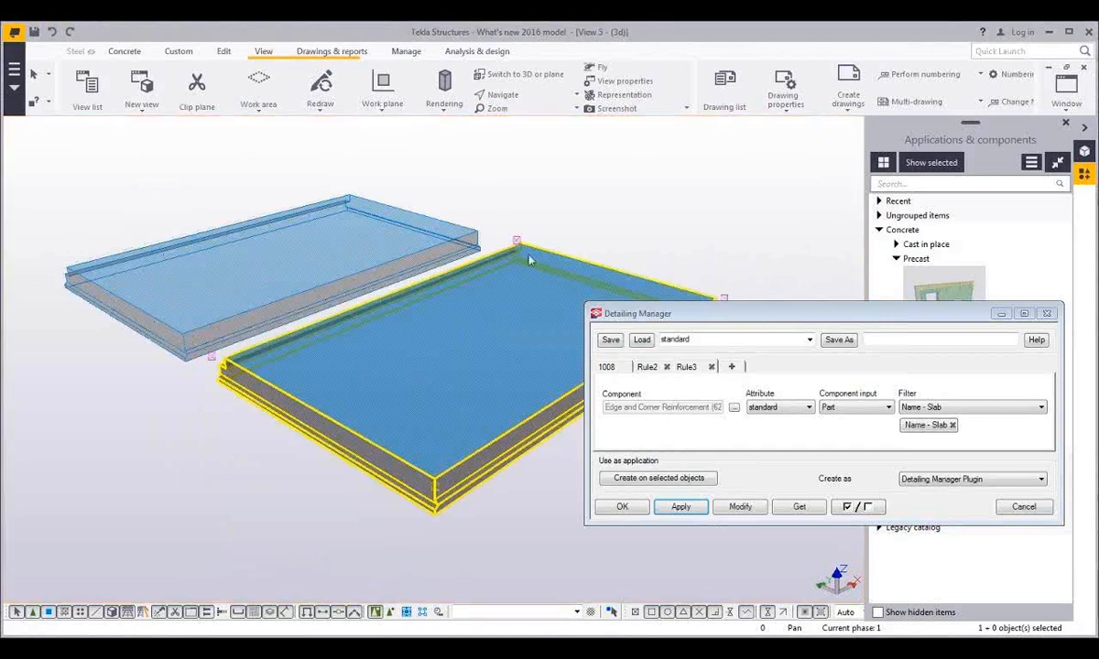
left_click(456, 223, "ctrl")
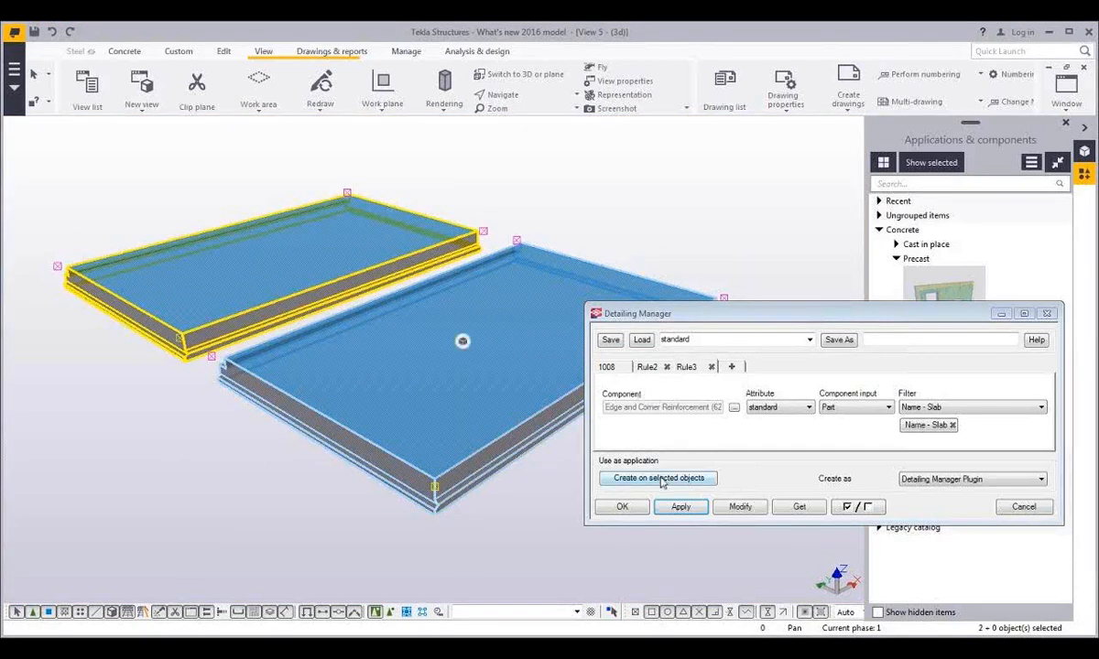
left_click(662, 483)
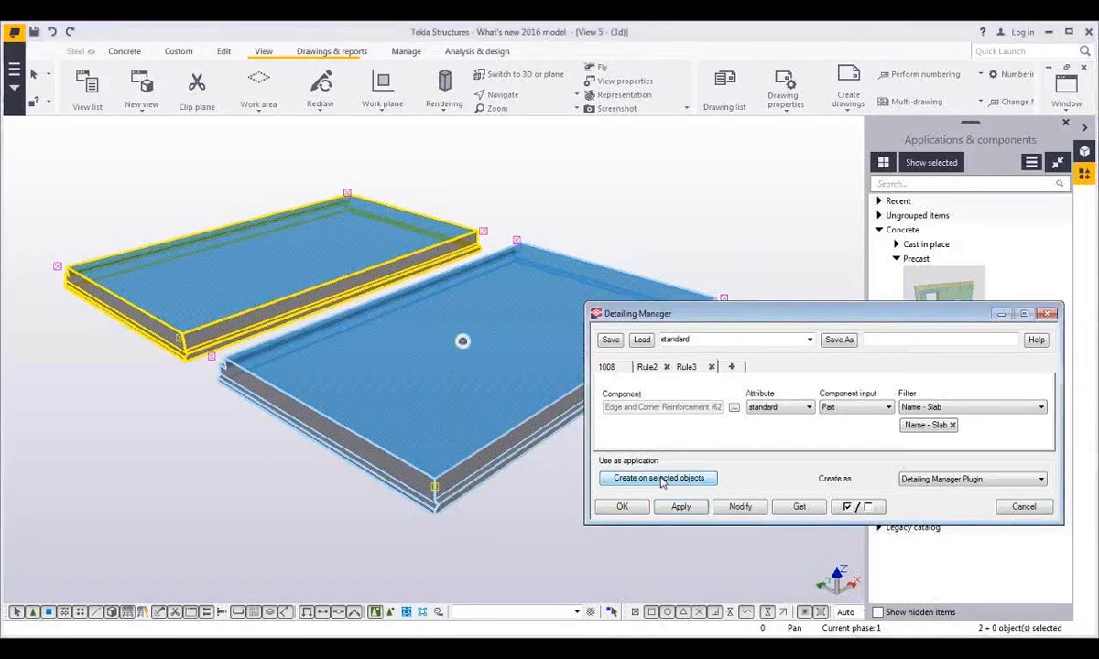
left_click(543, 534)
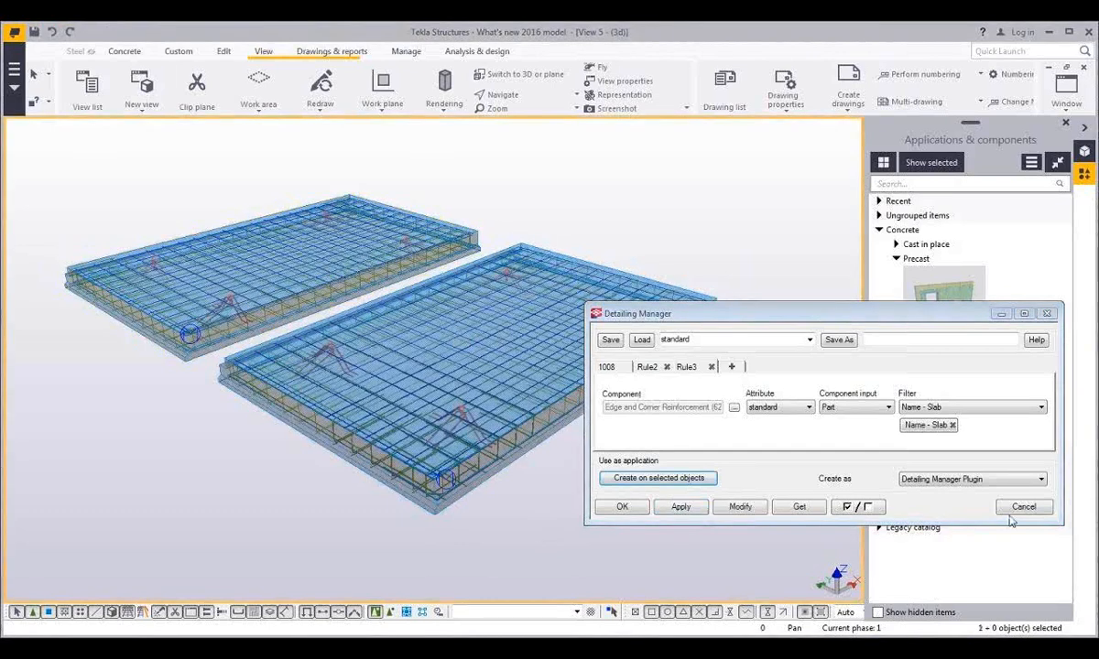
left_click(948, 484)
left_click(521, 514)
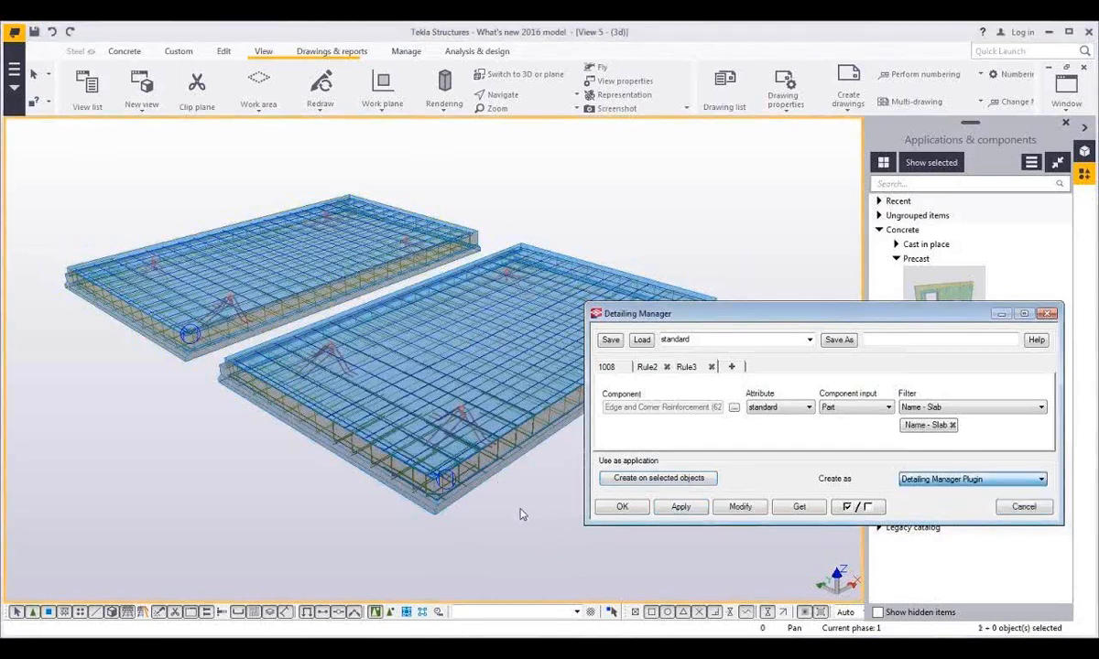
left_click(488, 440)
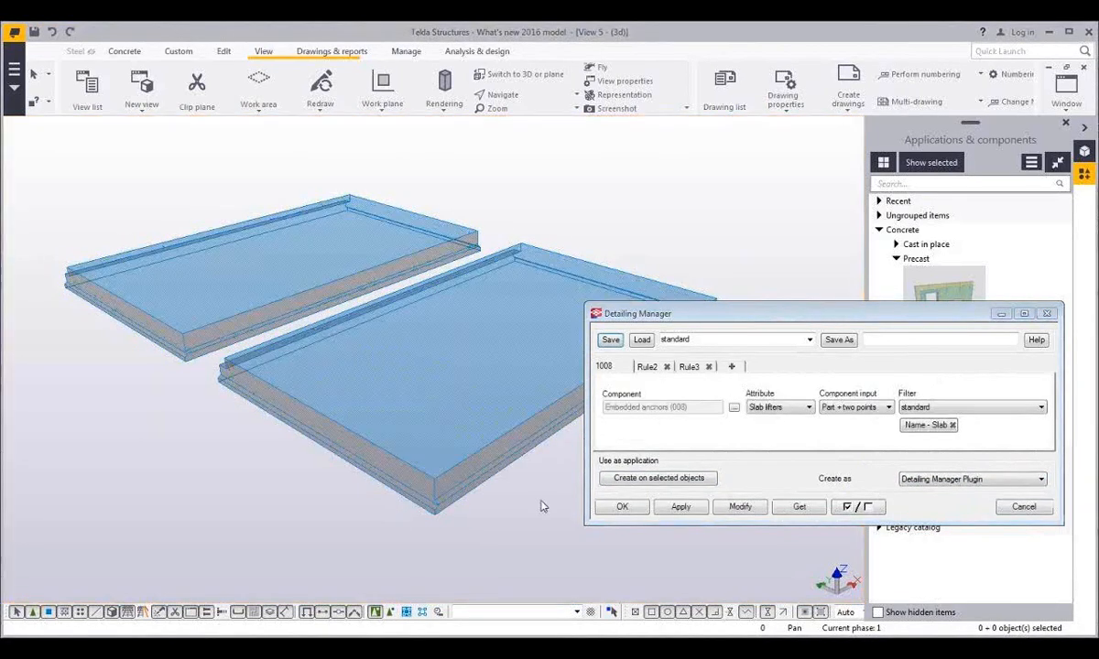
Create the Detailing Manager rules on both slabs as Separate components
left_click(365, 281, "shift")
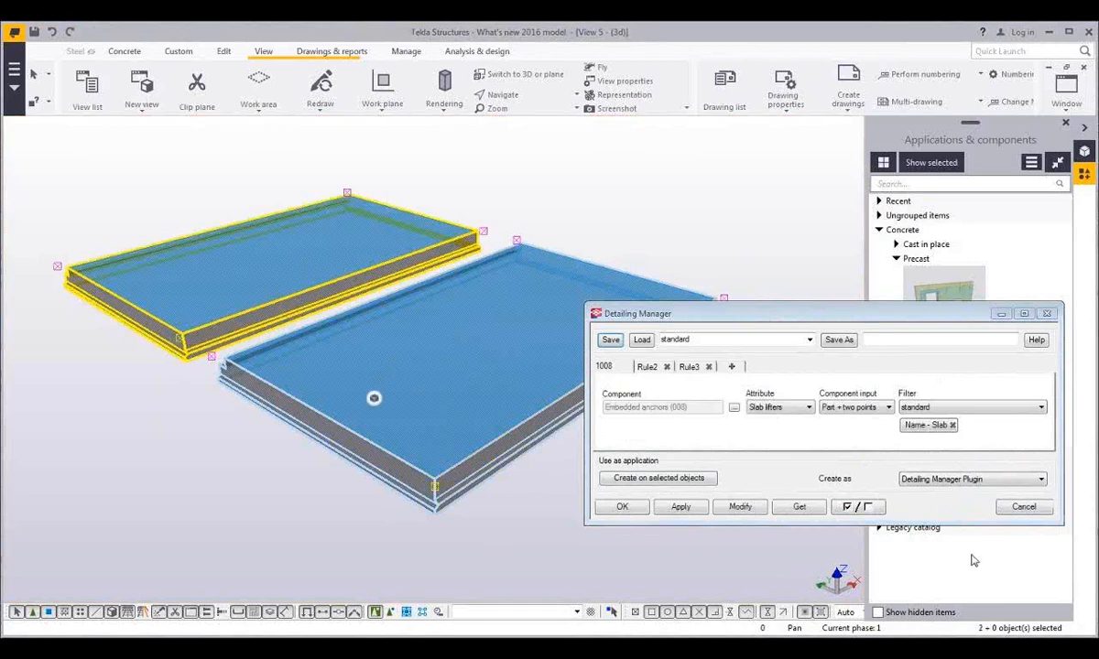
left_click(971, 479)
left_click(961, 490)
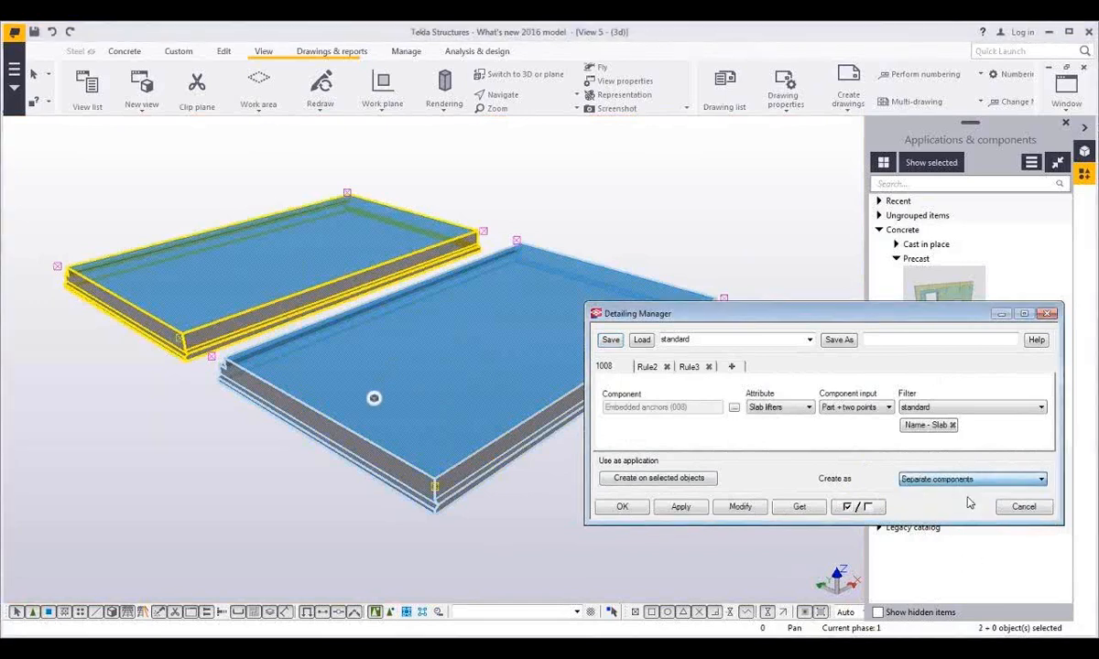
left_click(683, 481)
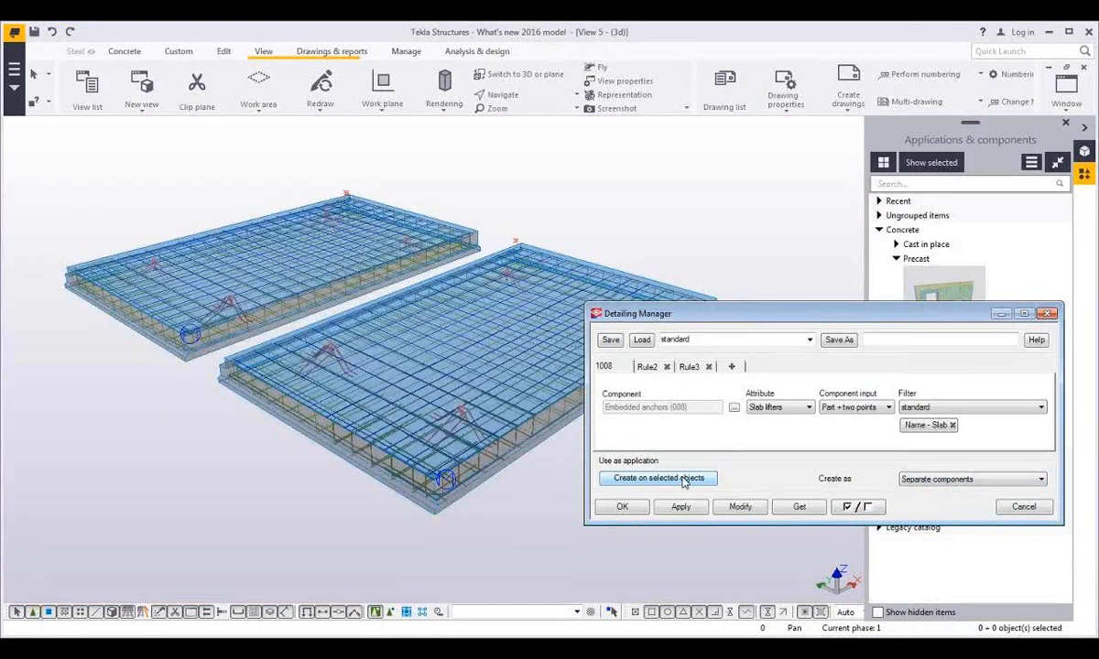
Check the individual properties of the mesh bar component and the Embedded anchors (8) component in the front slab
left_click(467, 424)
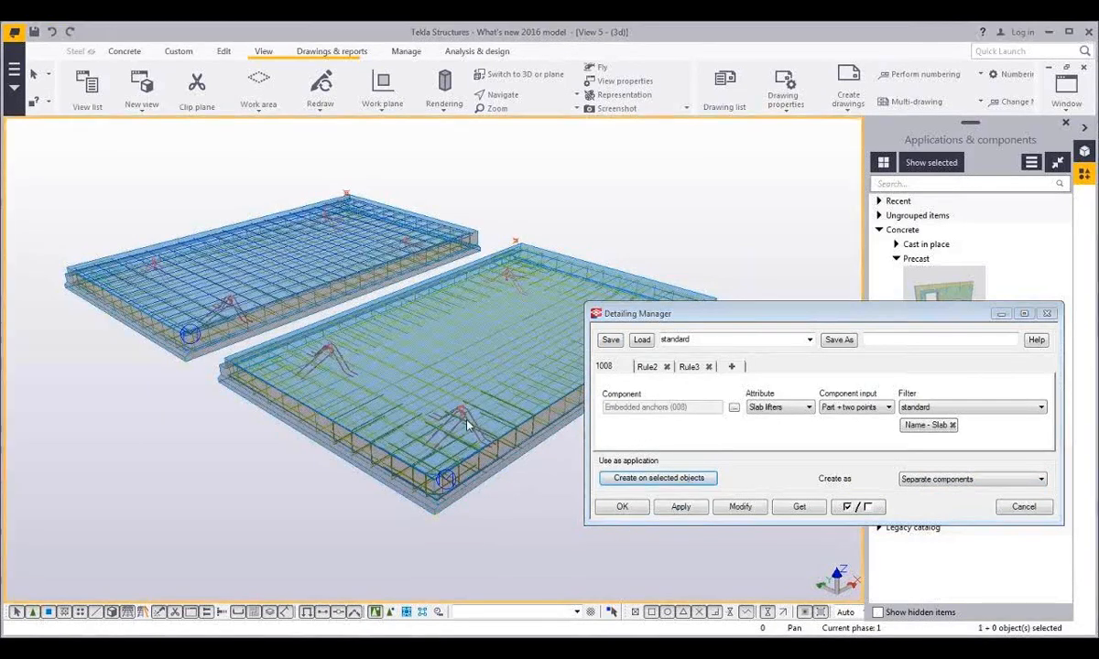
double_click(467, 424)
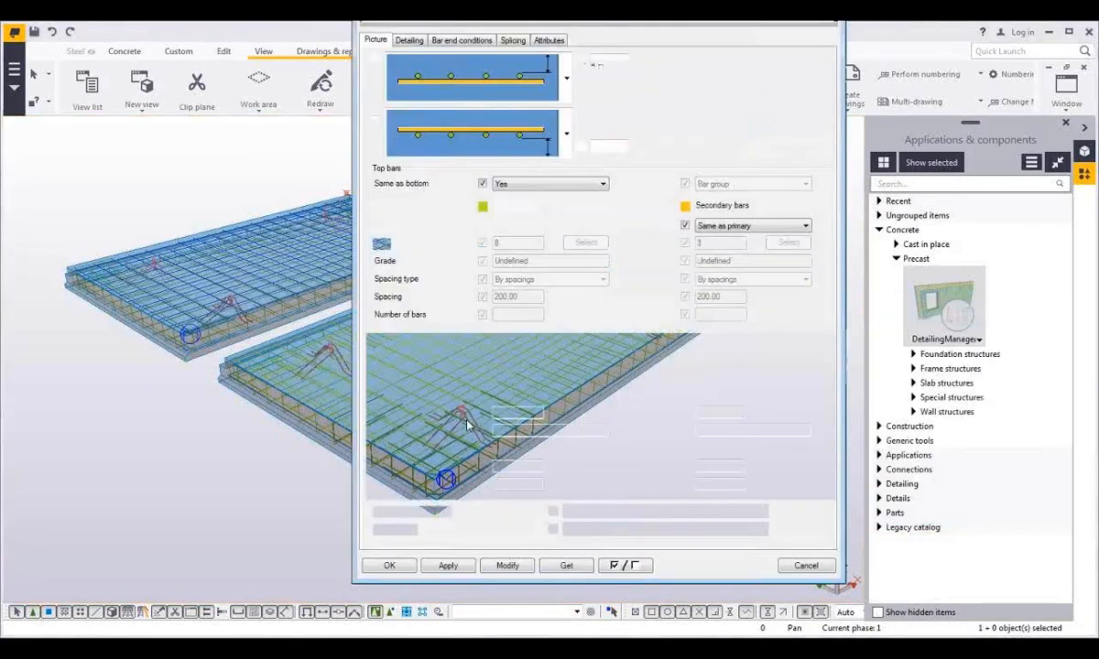
left_click_drag(802, 0, 804, 44)
left_click(830, 42)
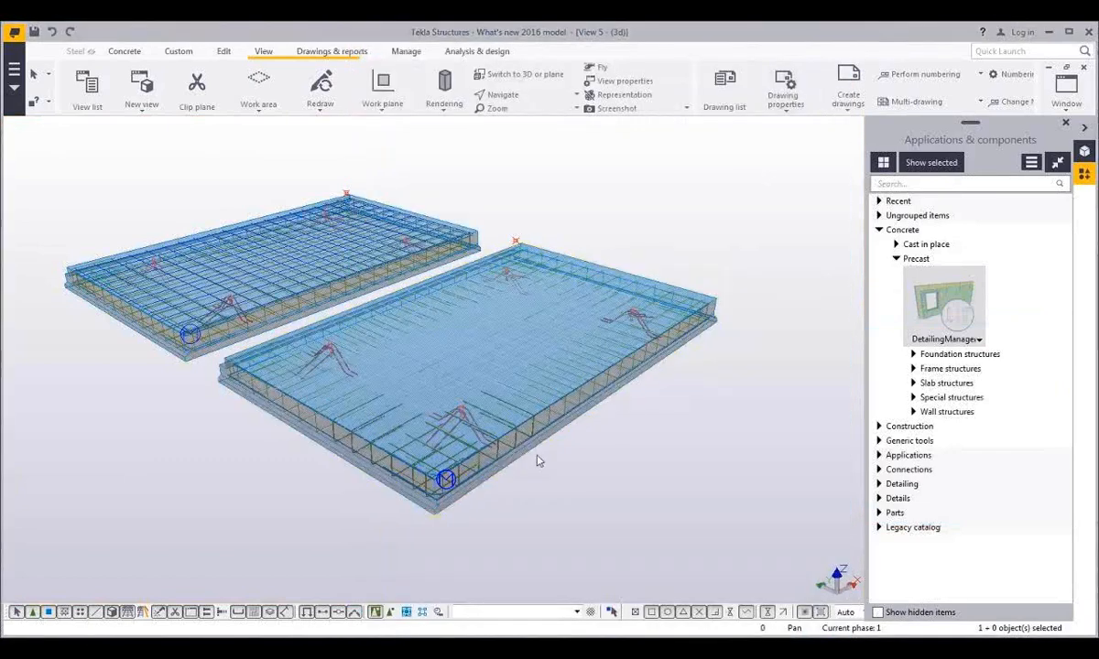
double_click(462, 417)
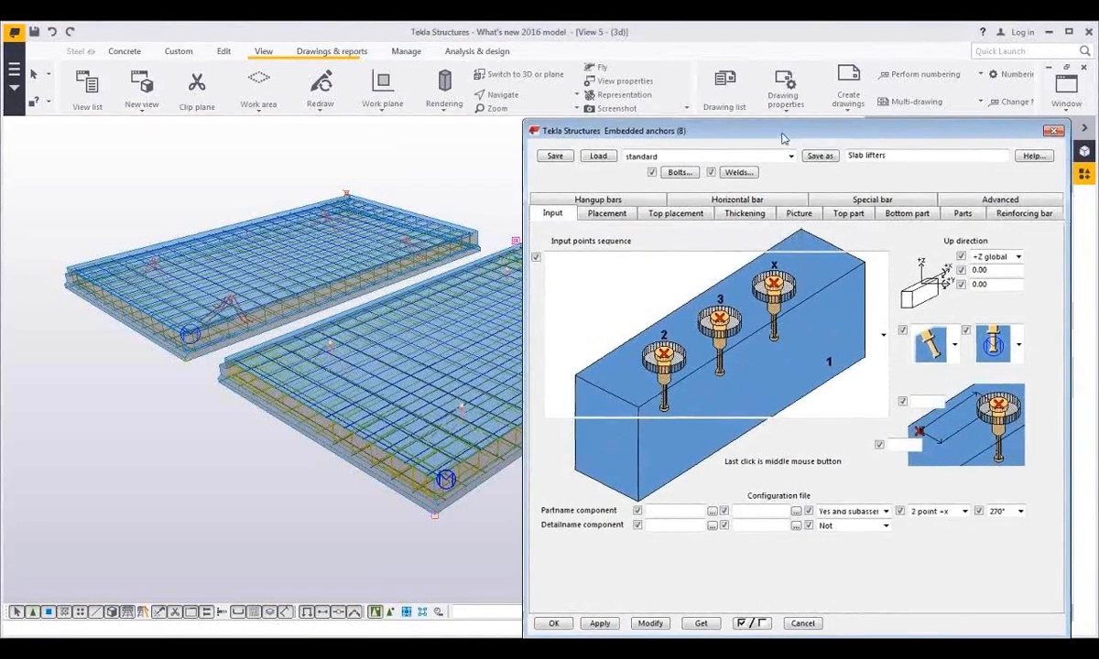
left_click(1051, 126)
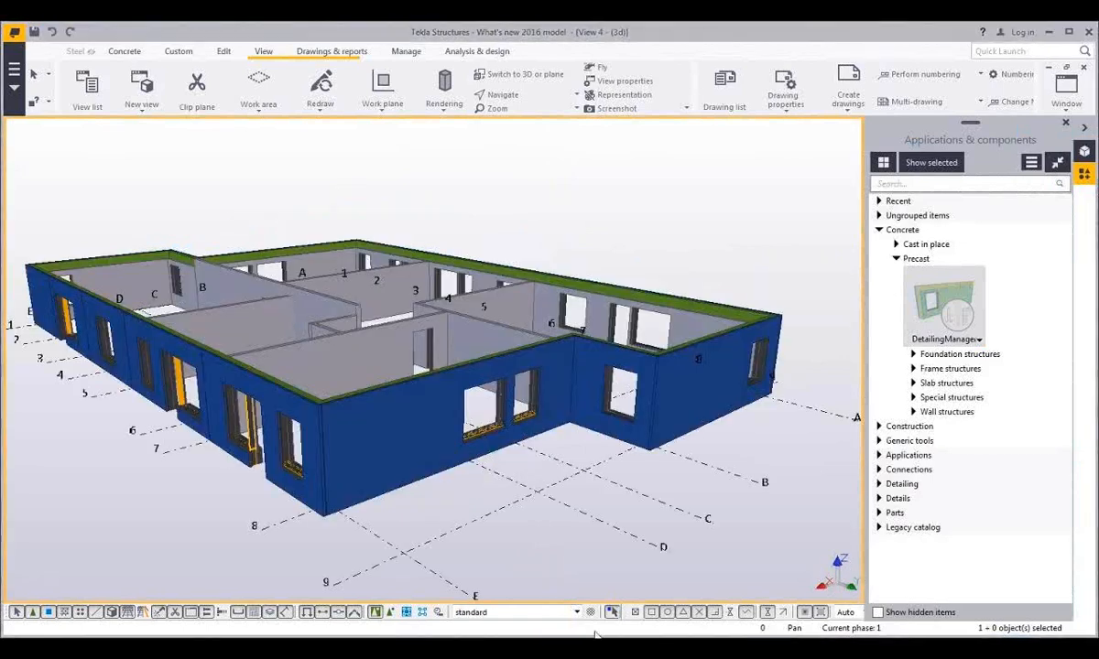
Show the building's parts as transparent in the 3D view and load the Sandwich wall settings into the Detailing Manager
key("ctrl+2")
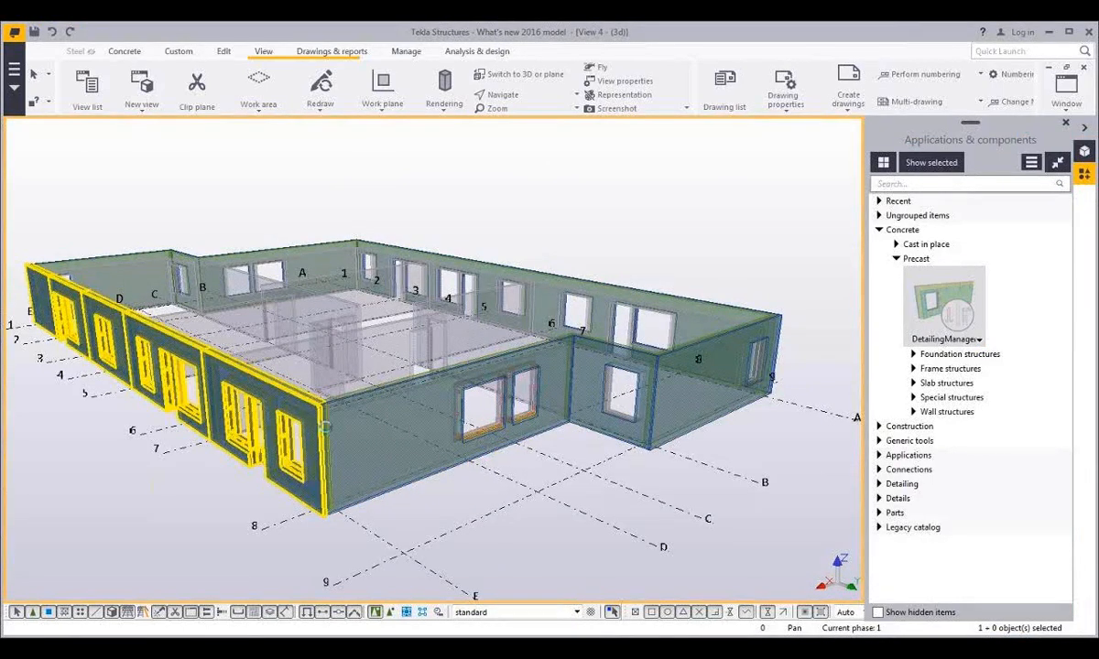
left_click(297, 403)
key("Escape")
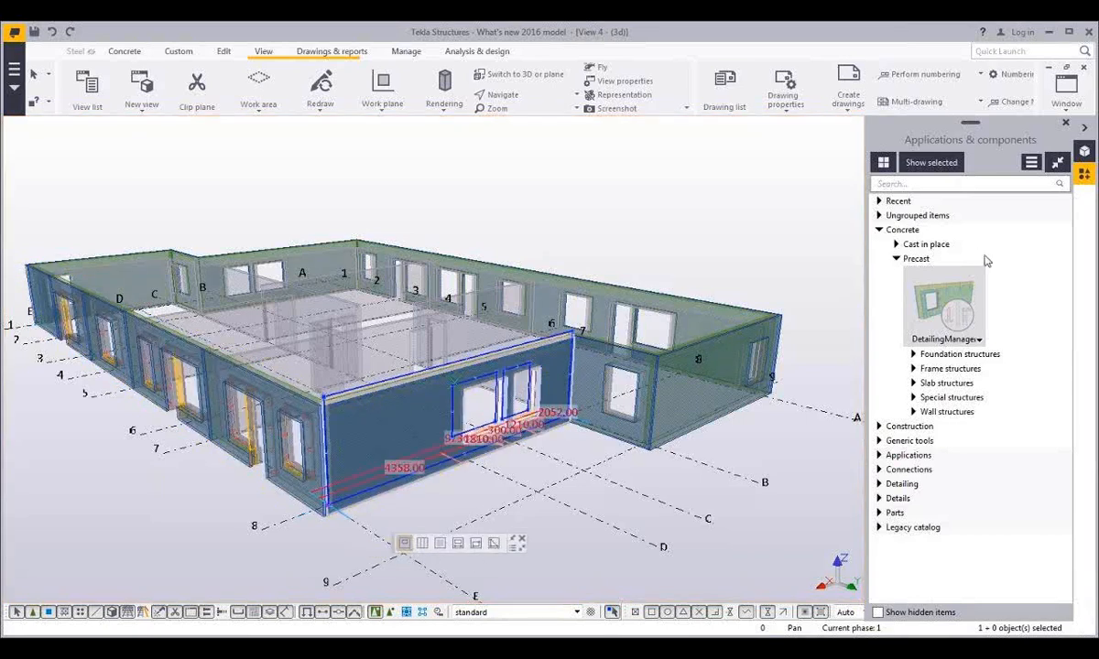
left_click(963, 284)
double_click(964, 284)
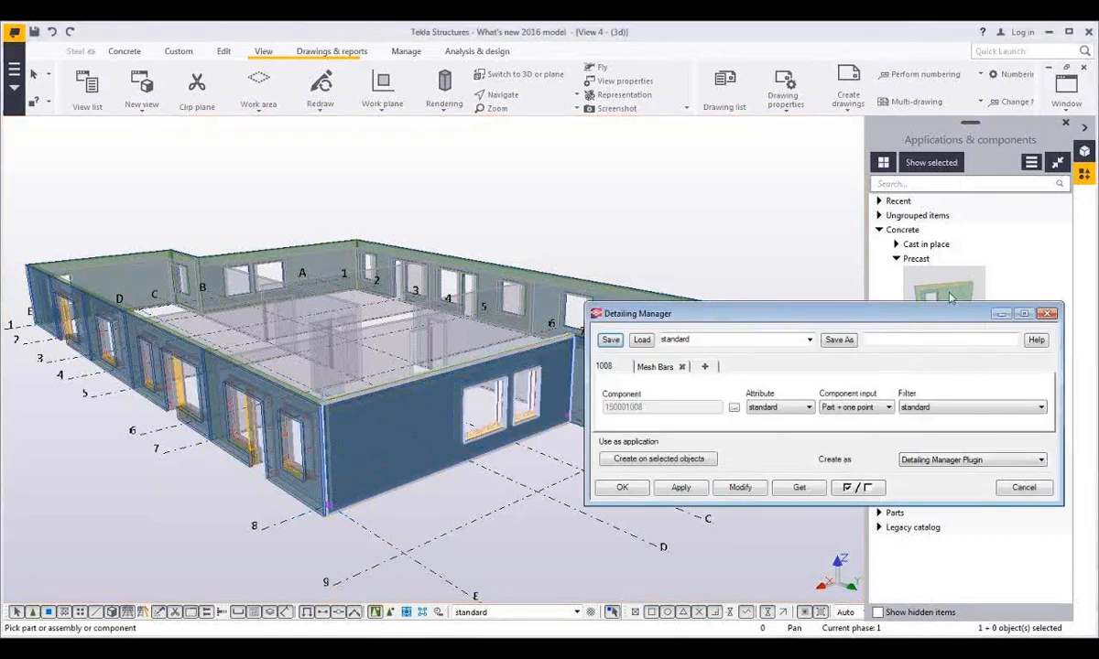
left_click(811, 341)
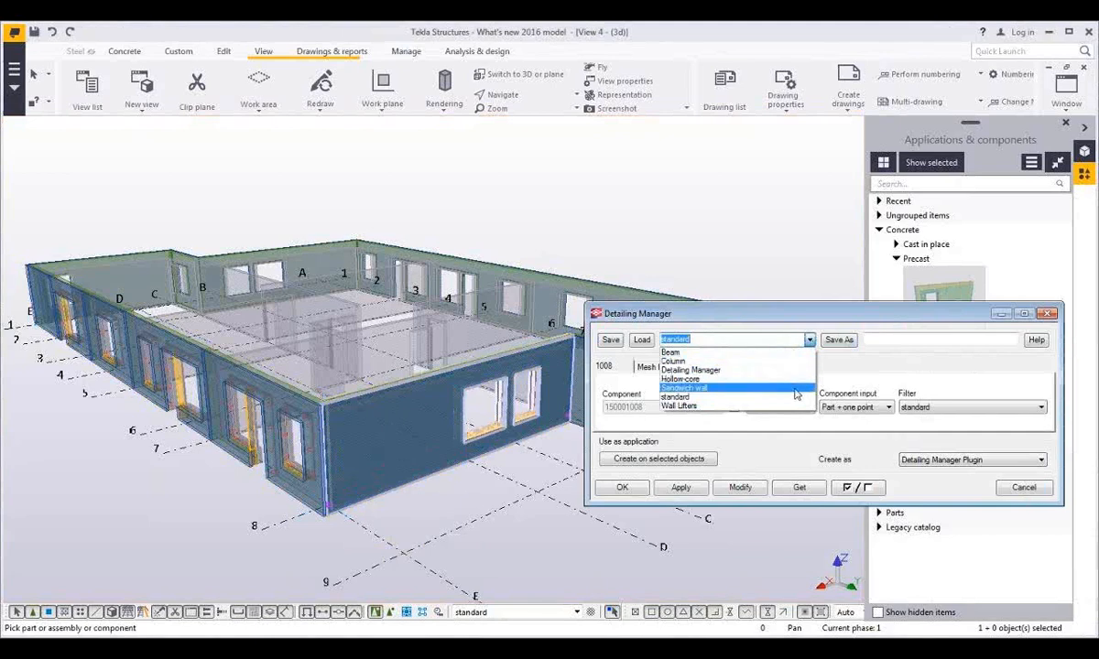
left_click(696, 398)
left_click(642, 340)
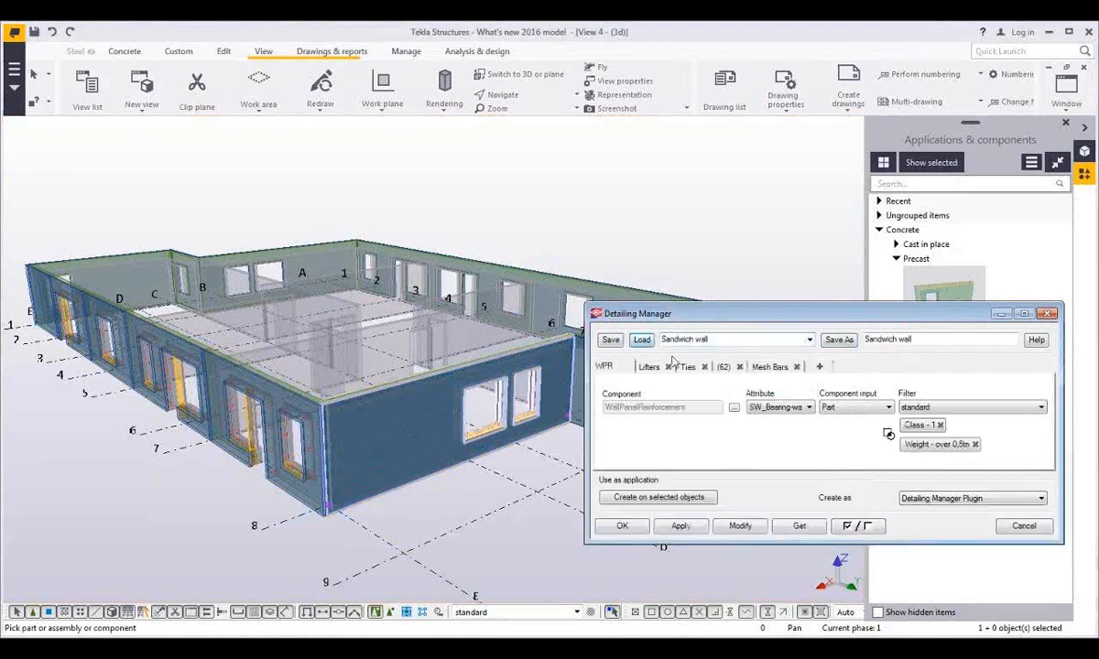
right_click(487, 480)
left_click(528, 263)
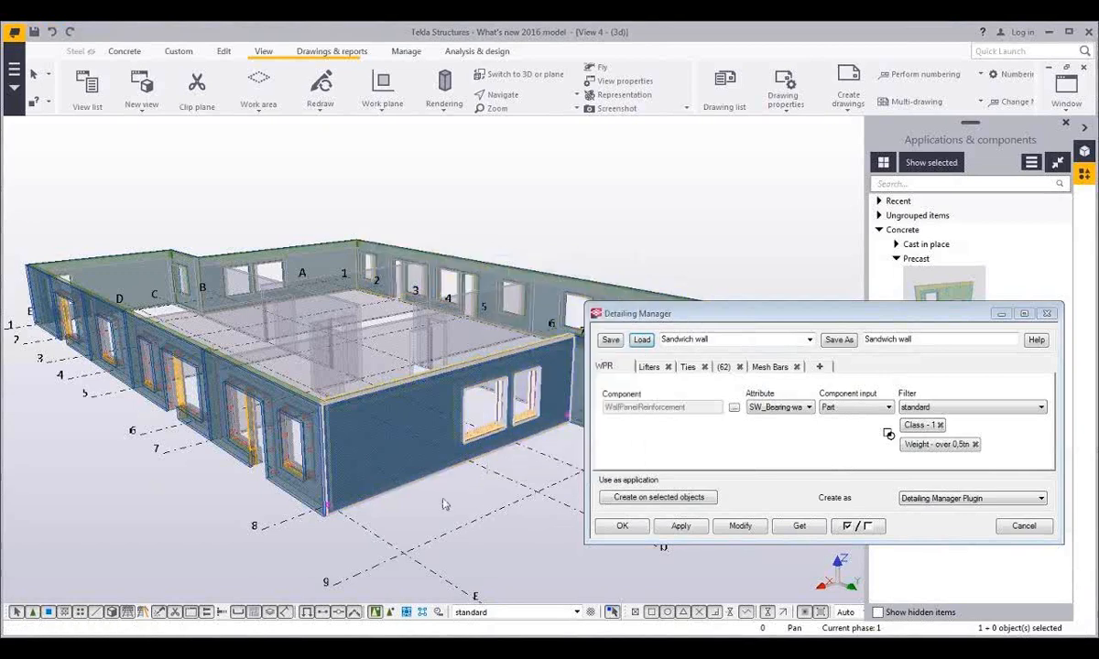
Create the Sandwich wall rules on the two outer walls that meet at the building's front corner
left_click(415, 403)
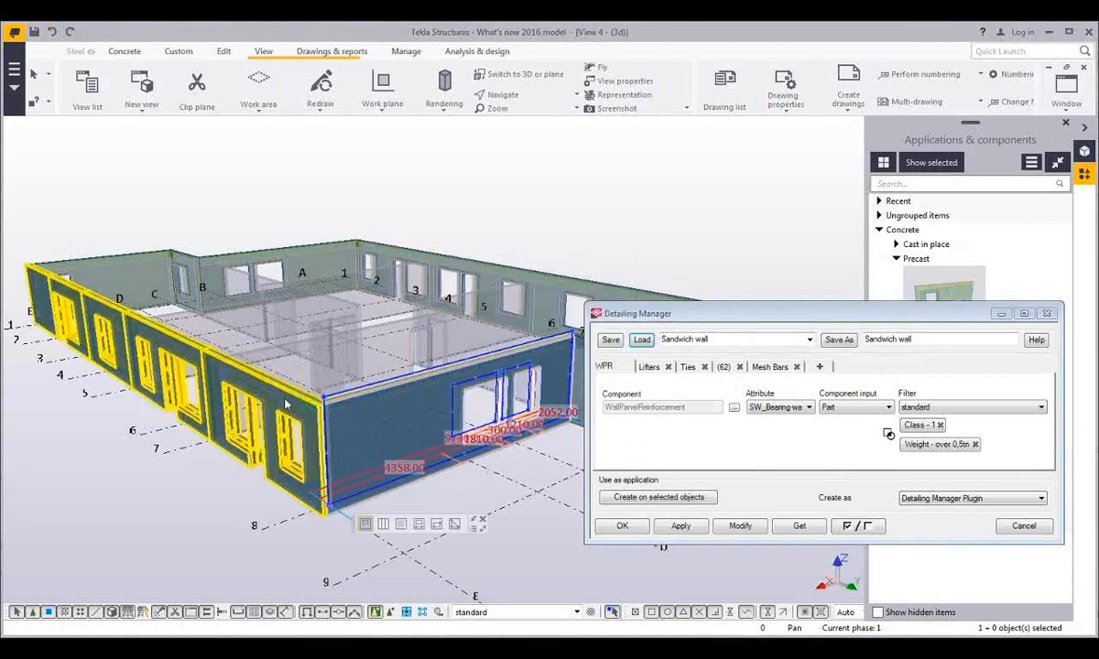
left_click(298, 404, "ctrl")
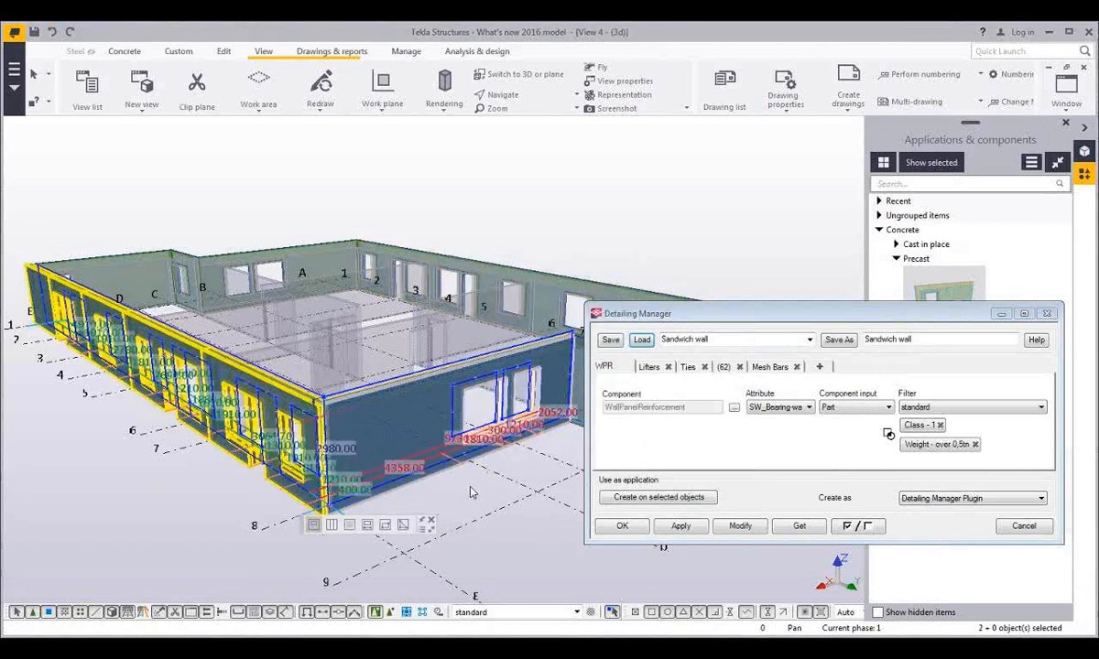
left_click(659, 497)
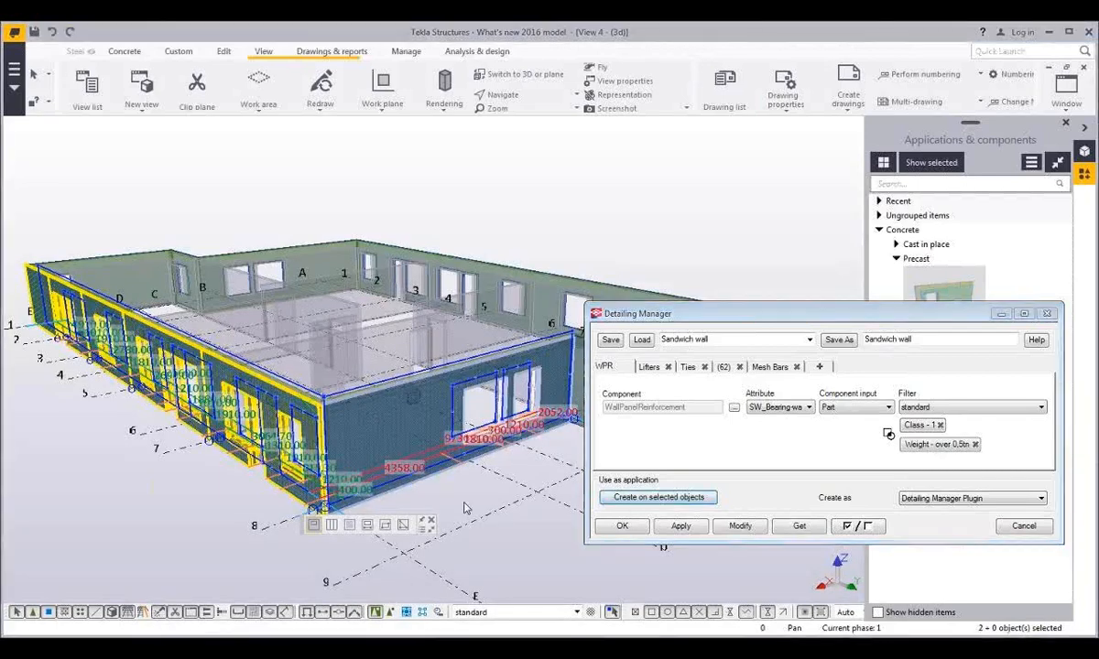
left_click(470, 519)
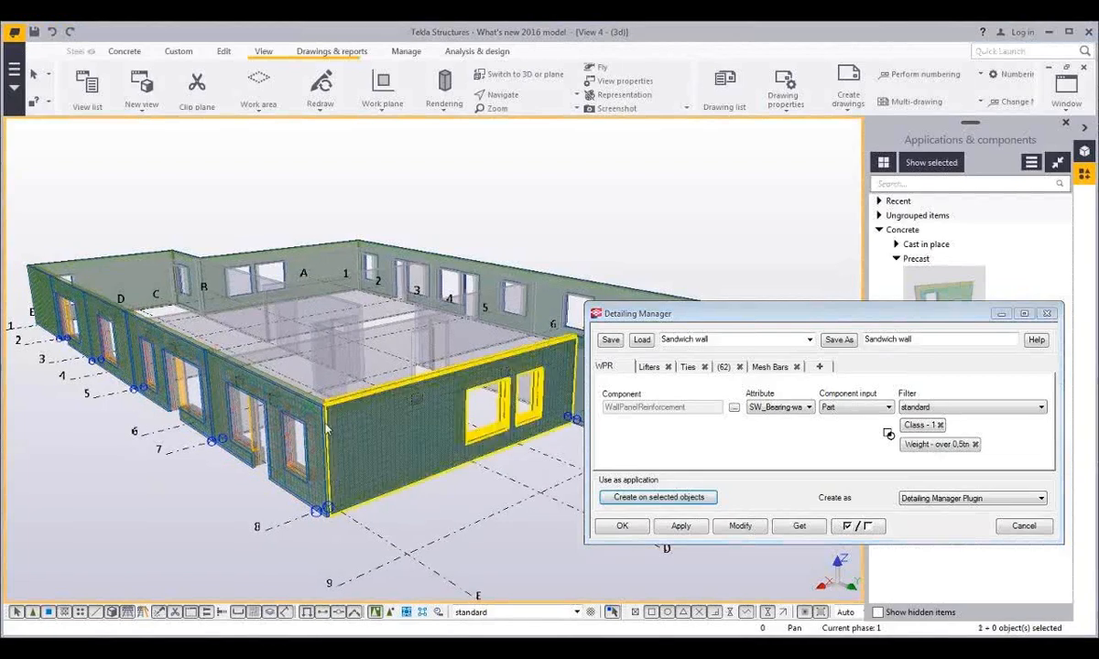
Add a vertical seam with the Sandwich_wall settings to the two-window end wall, about 3750 mm from its front corner
middle_click_drag(350, 446, 271, 442, "ctrl")
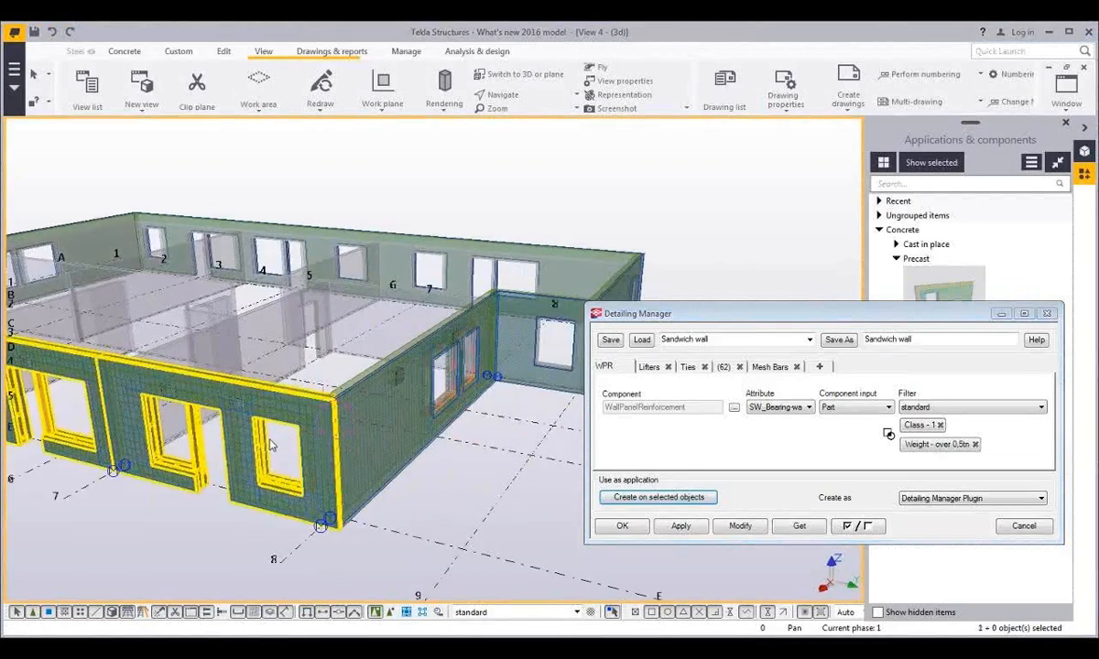
scroll(272, 444, "up", 5)
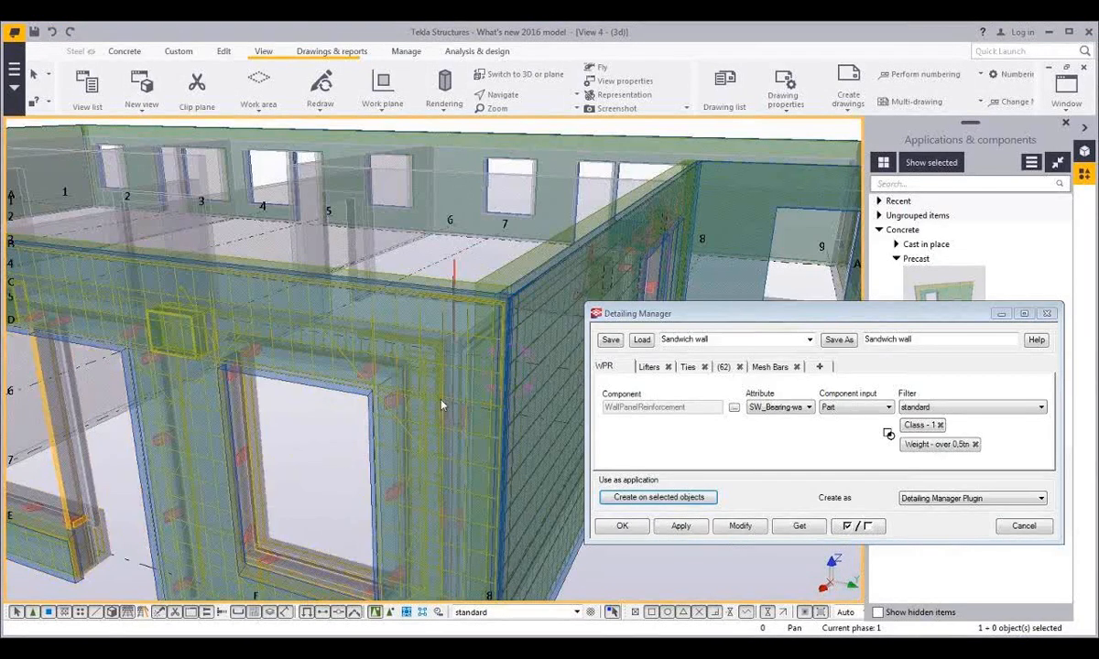
middle_click_drag(496, 461, 471, 282, "ctrl")
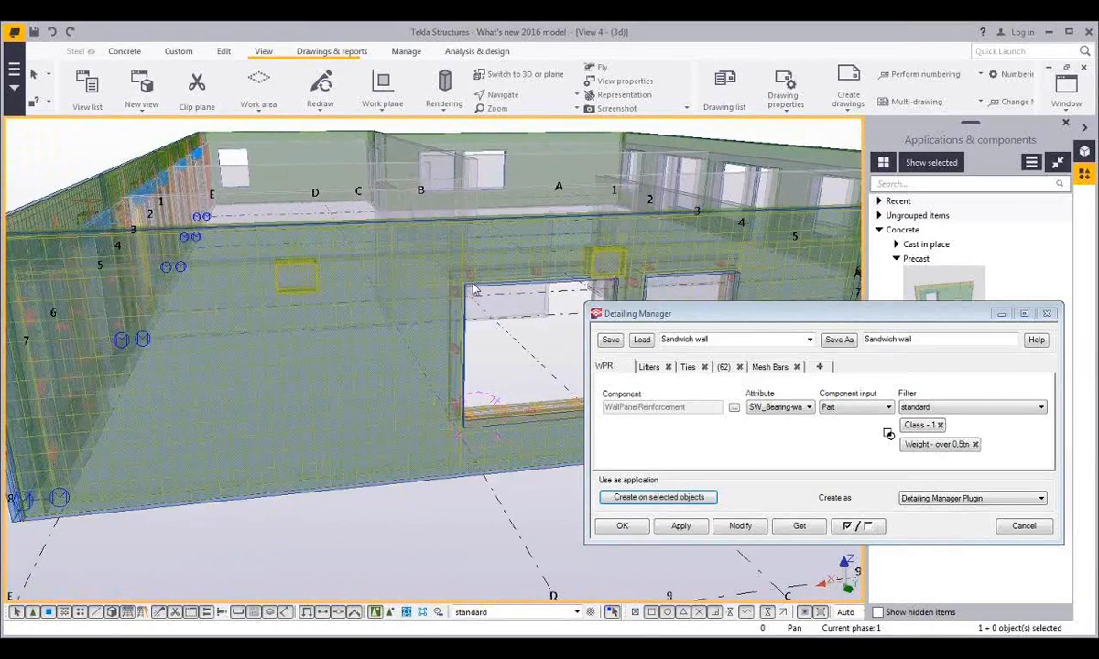
left_click(474, 288)
left_click(541, 407)
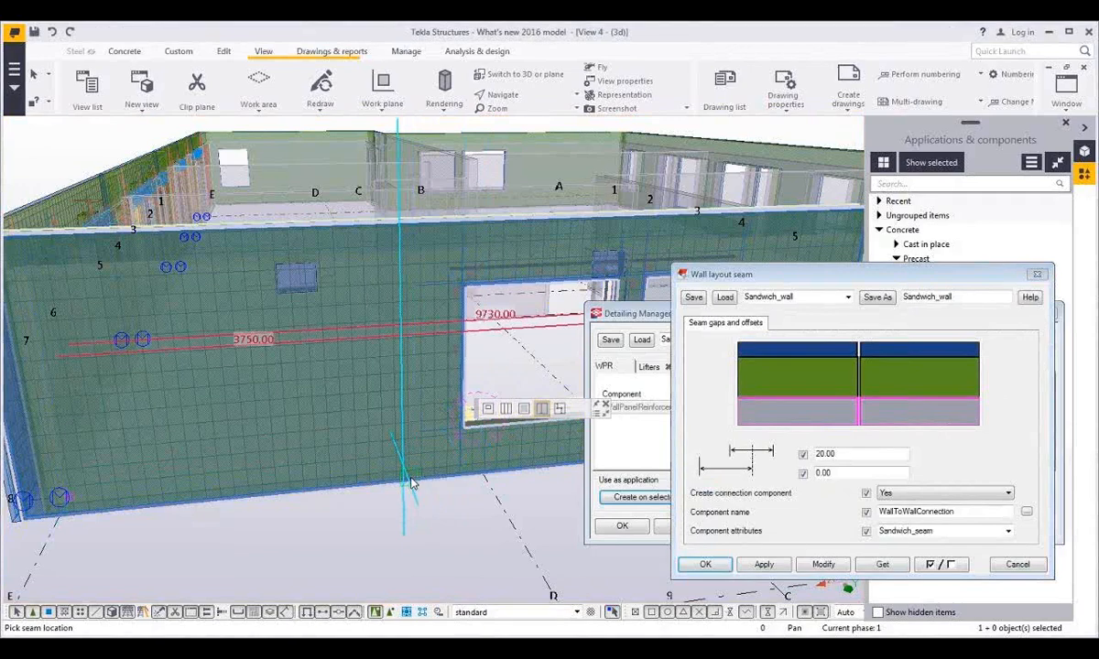
left_click(412, 483)
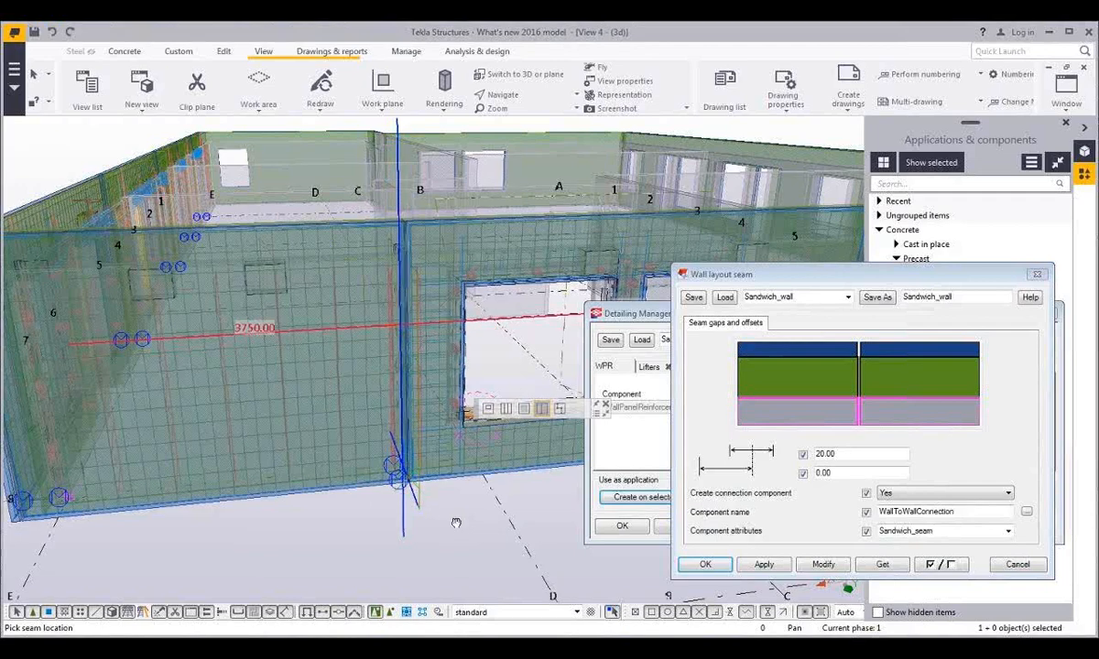
middle_click_drag(460, 520, 449, 528, "ctrl")
key("v")
left_click(401, 489)
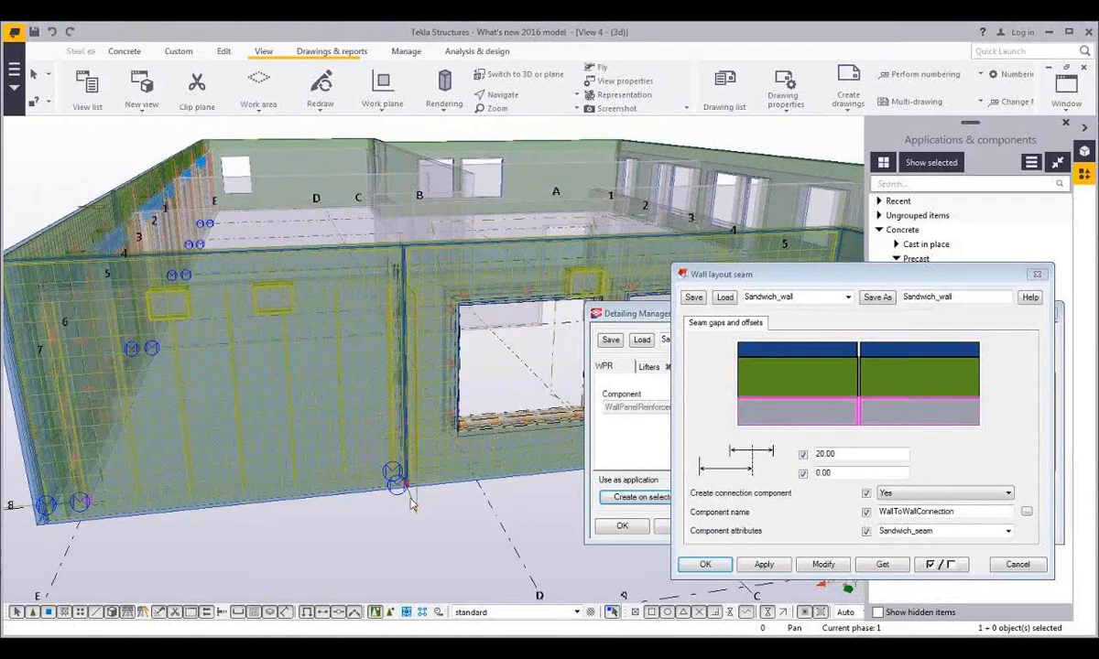
middle_click_drag(388, 447, 427, 521, "ctrl")
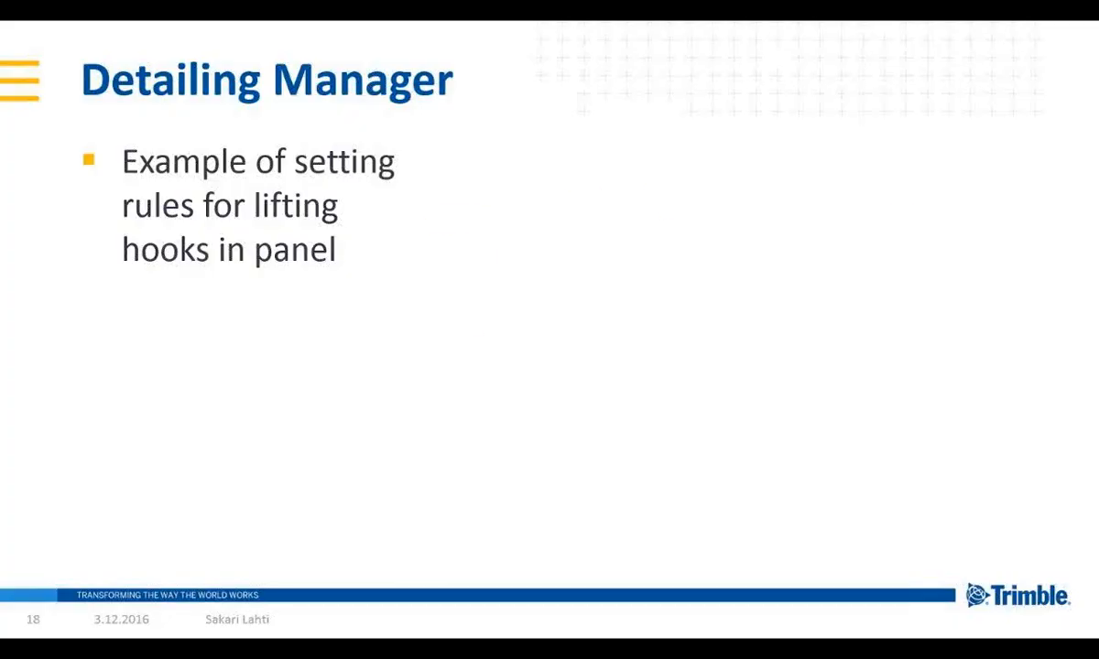
key("Right")
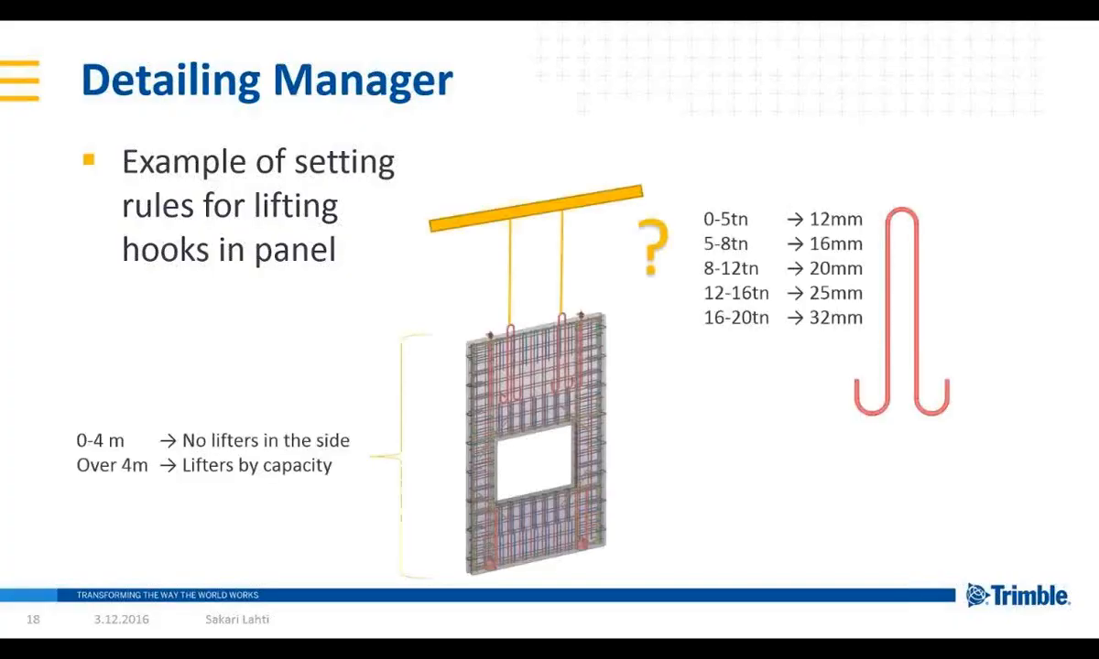
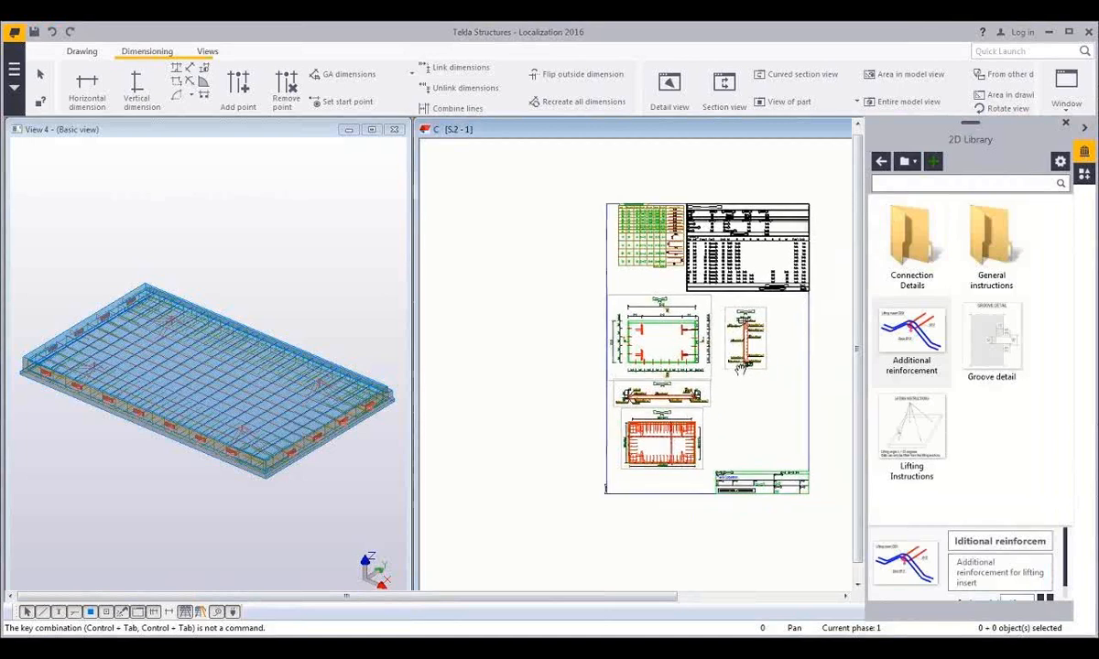
Insert the Lifting Instructions library detail into the slab drawing, in the empty area between the vertical section and the title block
scroll(724, 398, "up", 3)
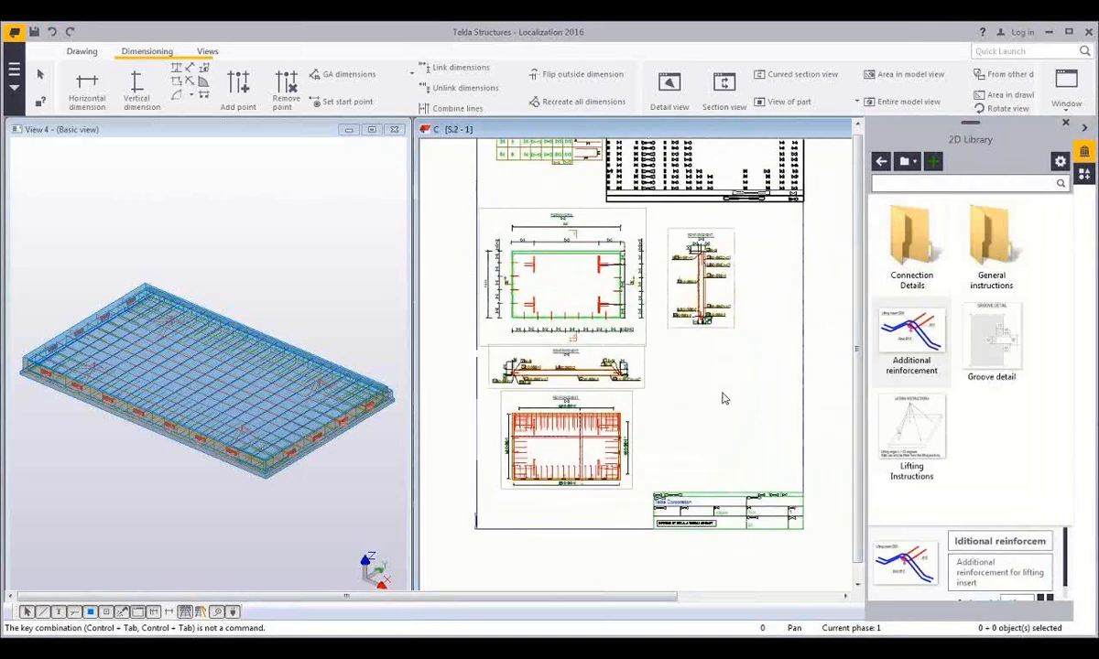
left_click(923, 414)
left_click(644, 480)
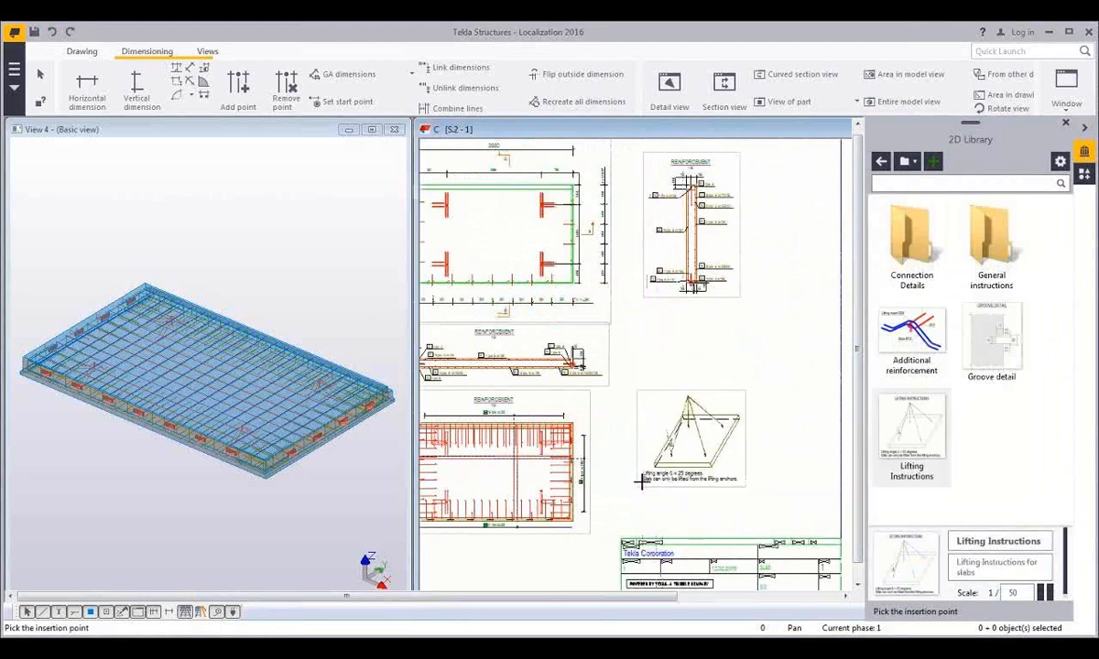
Insert the Additional reinforcement library detail into the slab drawing, beside the Lifting Instructions detail and above the title block
scroll(765, 476, "up", 2)
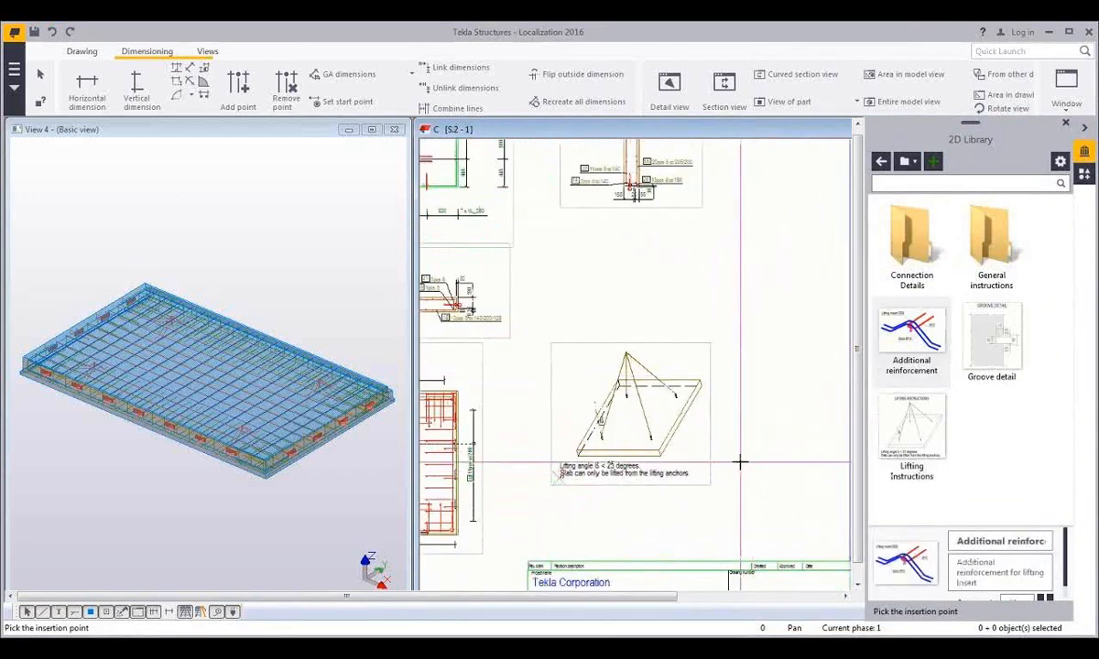
left_click(741, 461)
middle_click_drag(764, 353, 733, 357)
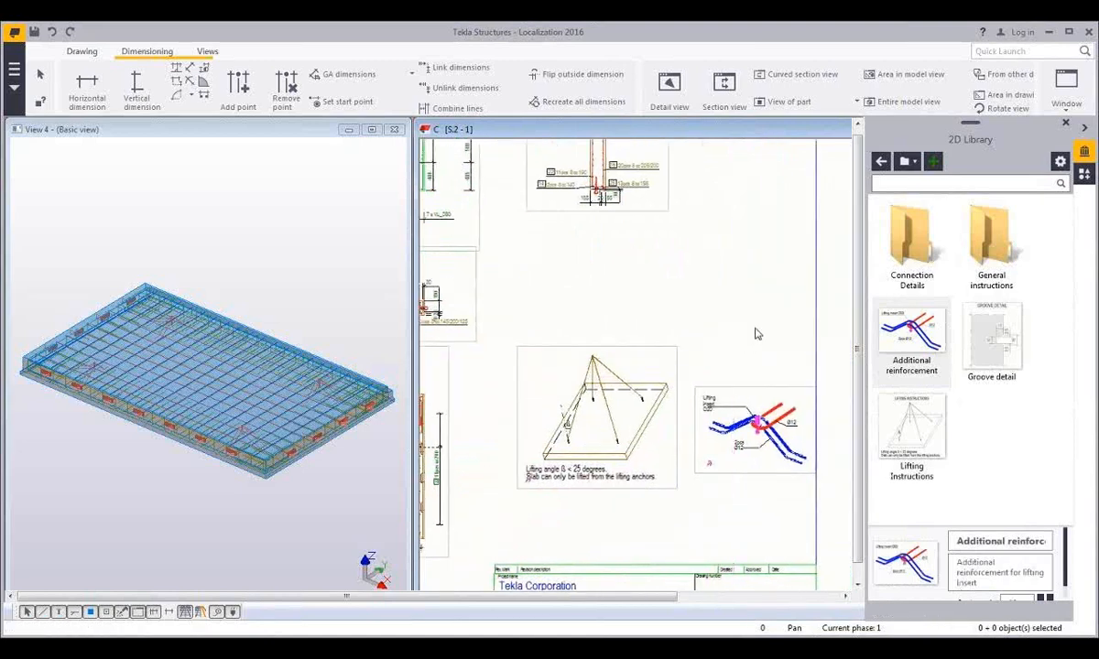
scroll(756, 334, "down", 5)
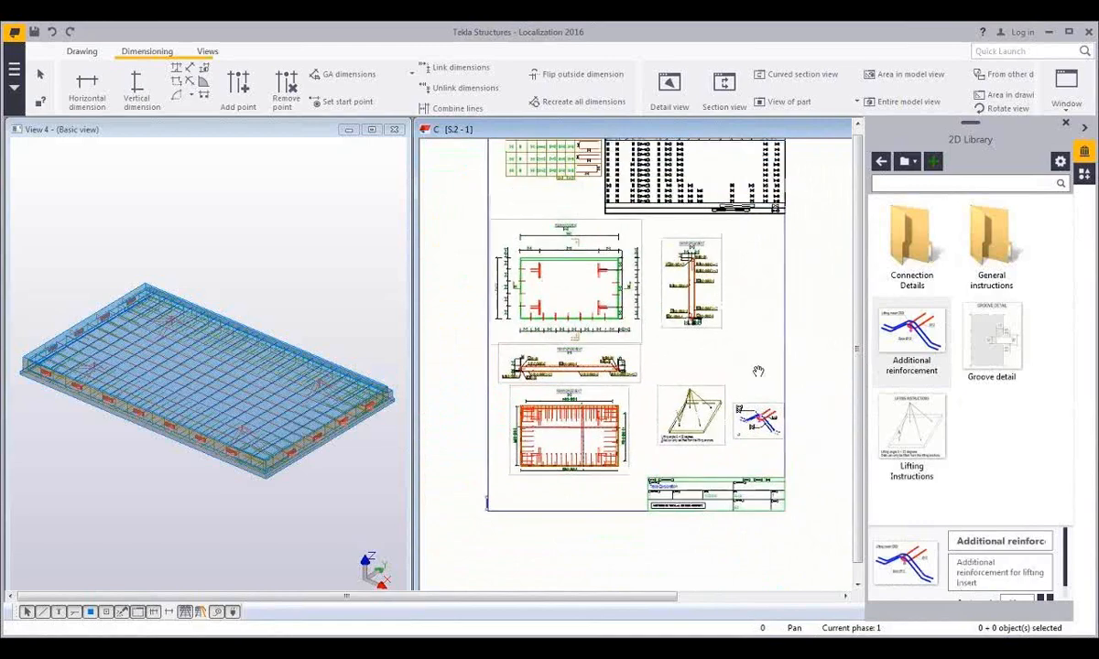
middle_click_drag(759, 371, 758, 417)
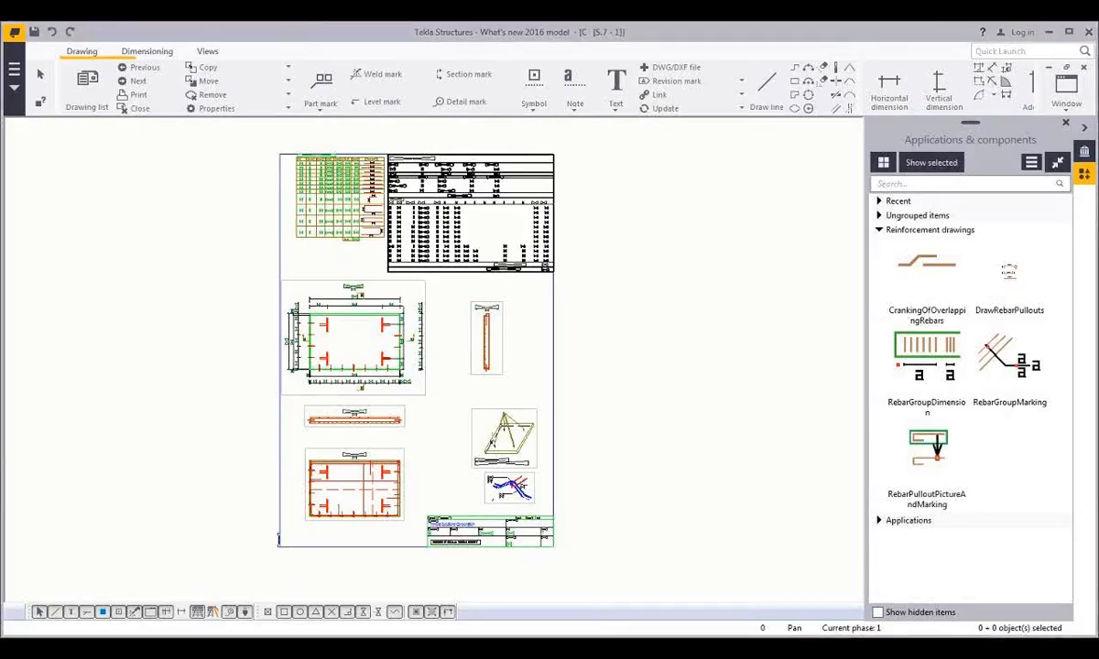
Draw rebar pullouts for each rebar position number with DrawRebarPullouts for the U-bars at both ends of the horizontal reinforcement section
middle_click_drag(353, 359, 370, 419)
scroll(362, 480, "up", 8)
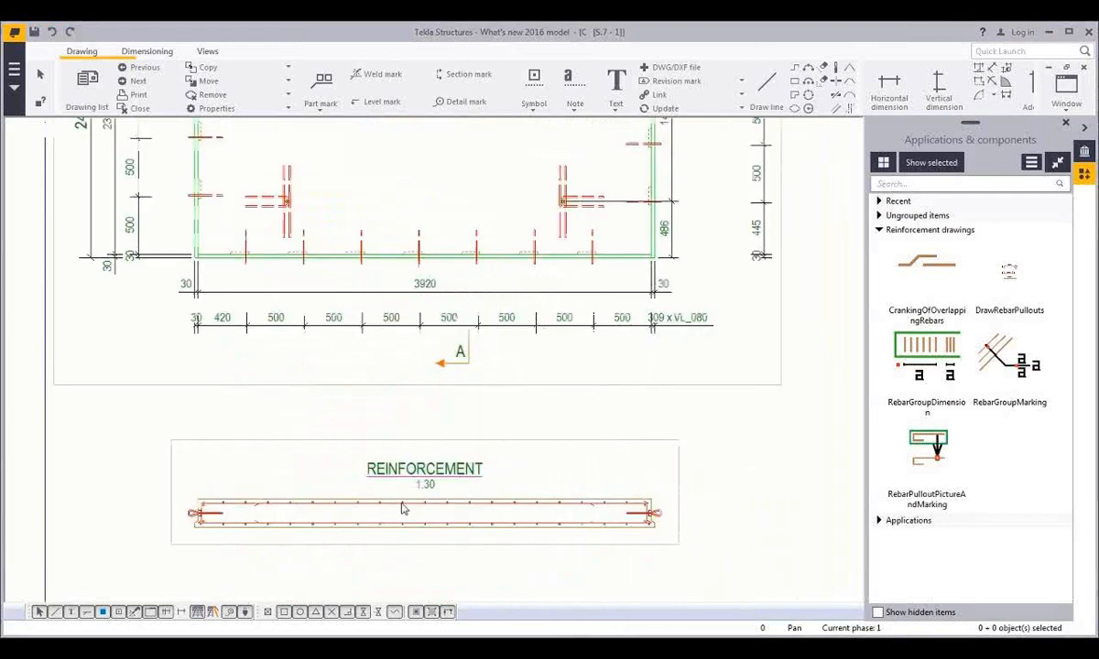
double_click(1012, 303)
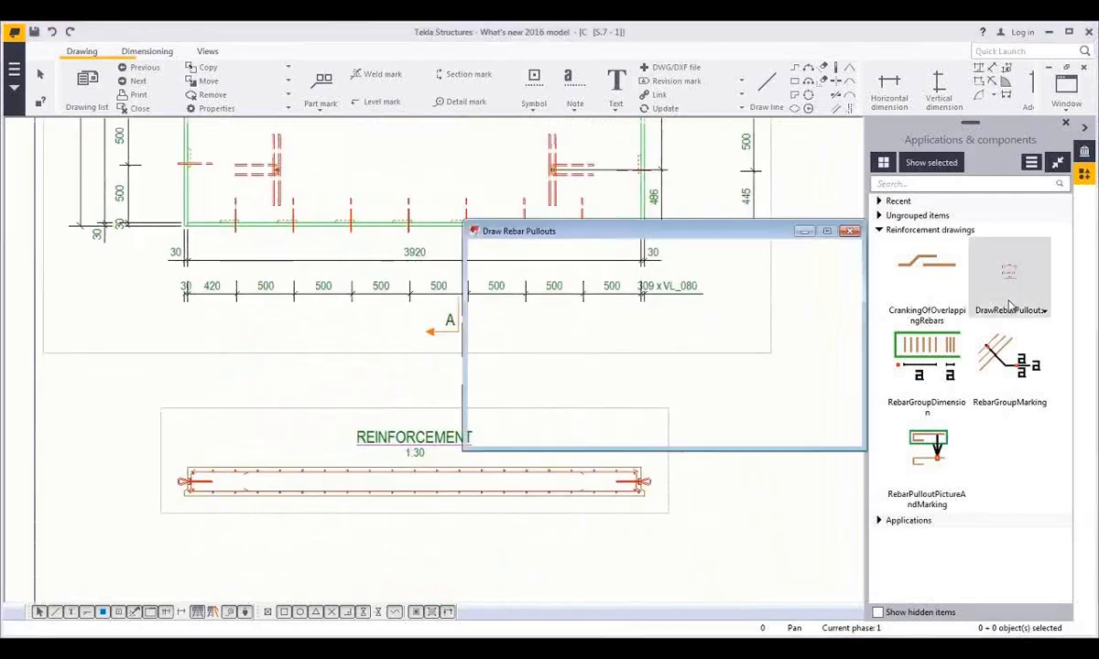
middle_click_drag(706, 510, 637, 517)
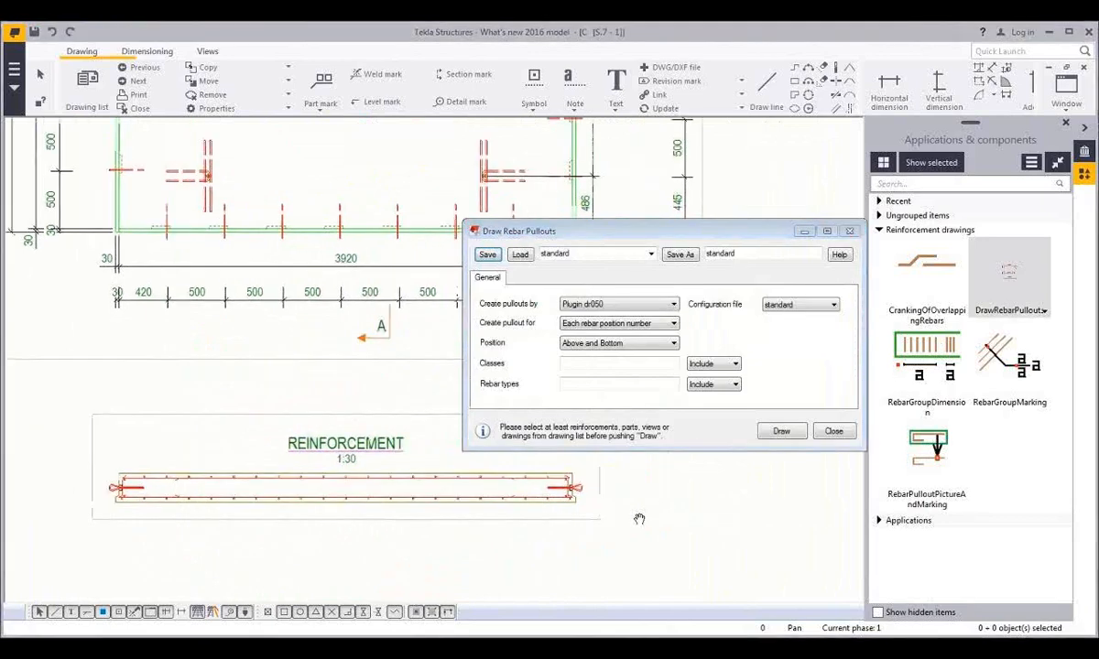
left_click(179, 489)
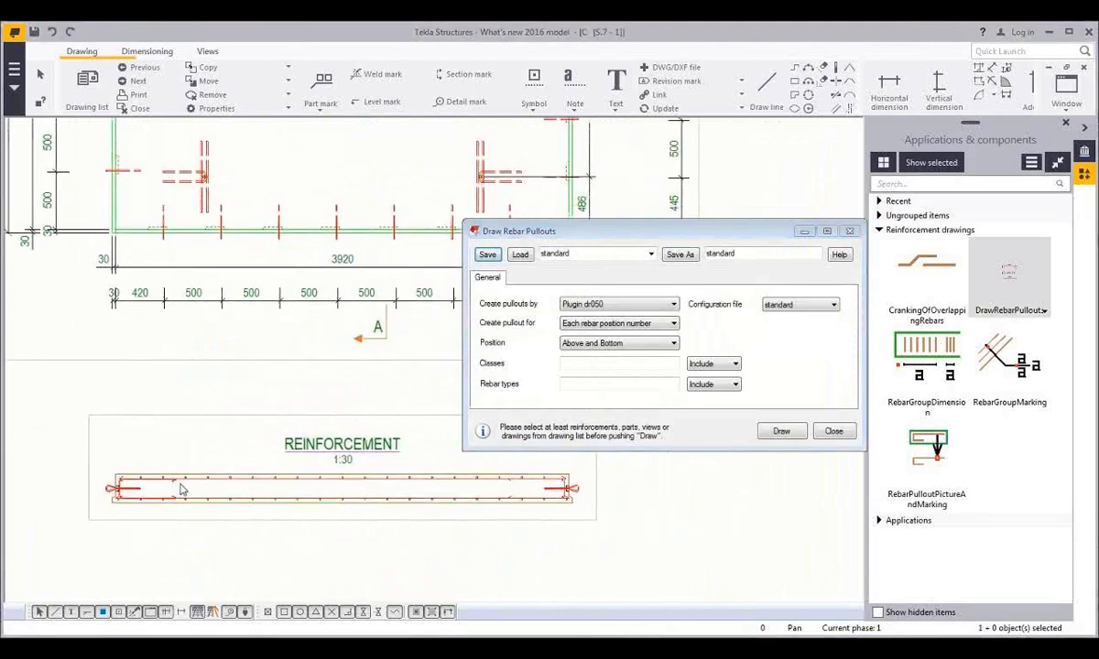
left_click(537, 485, "ctrl")
left_click(783, 433)
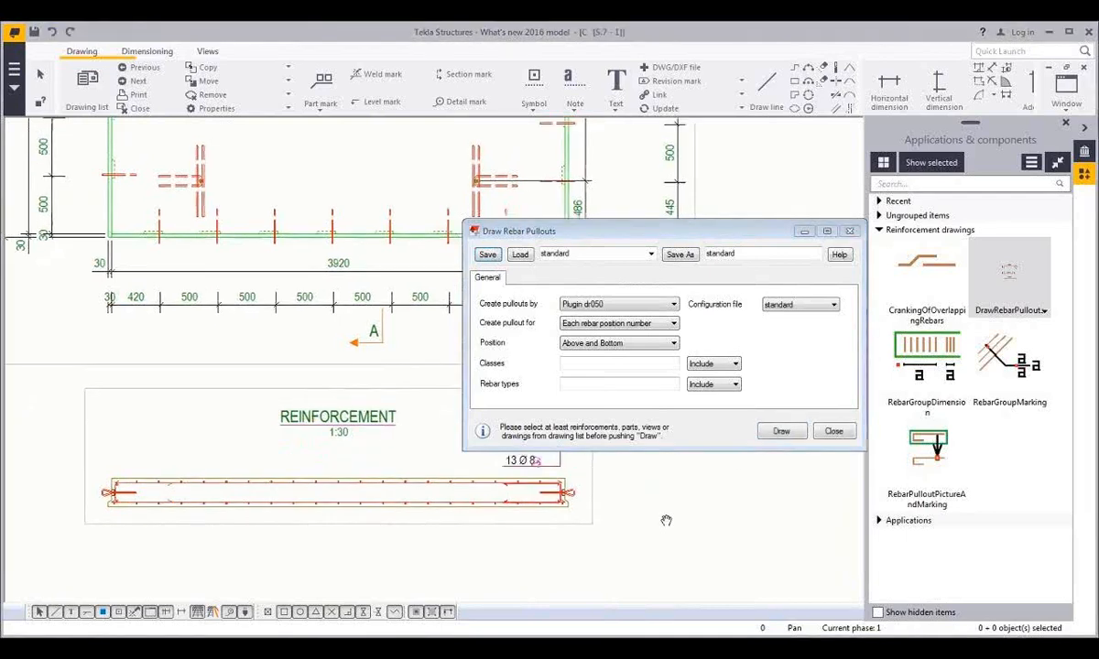
Set the pullout creation to Each rebar group and draw pullouts for the U-bars at both ends of the horizontal section
left_click(626, 323)
left_click(632, 345)
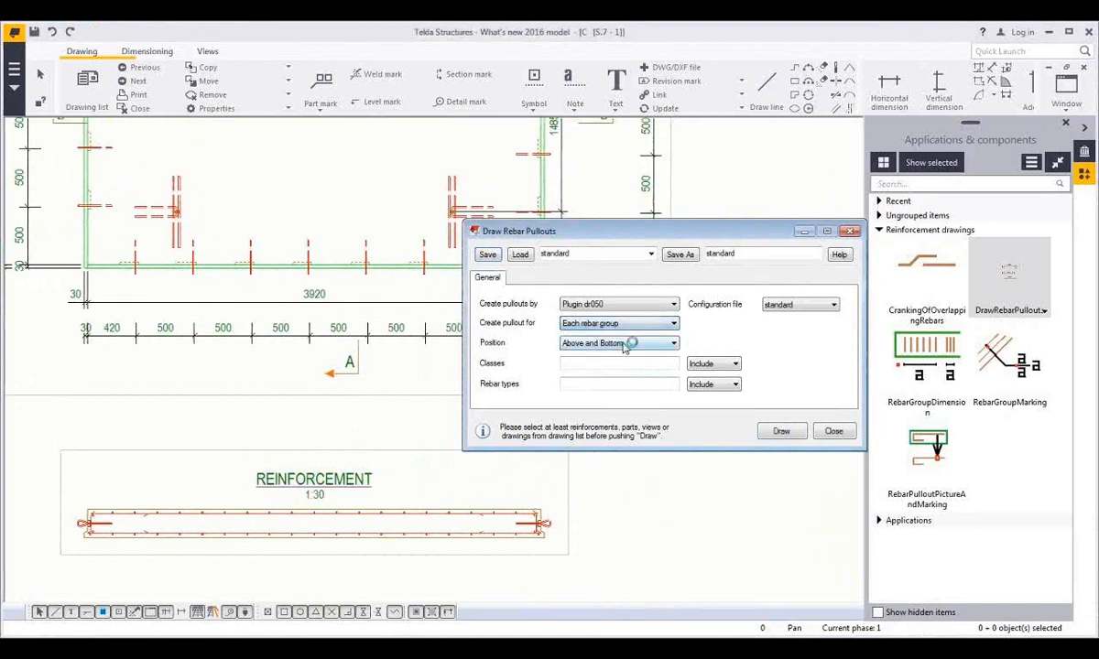
left_click(488, 525)
left_click(145, 524, "ctrl")
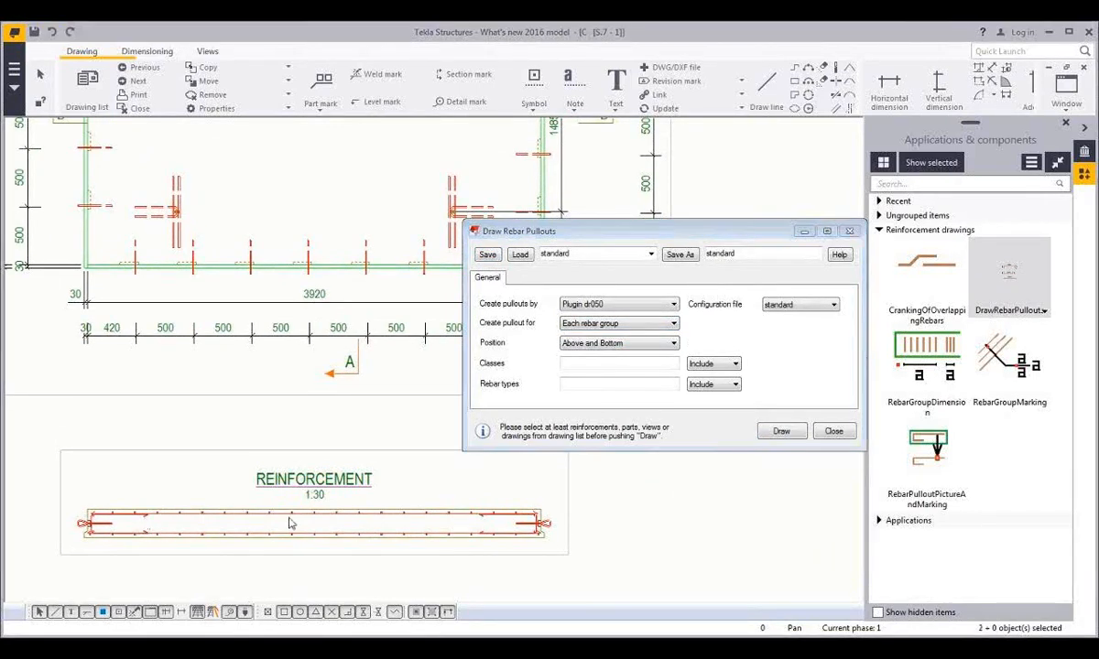
left_click(781, 434)
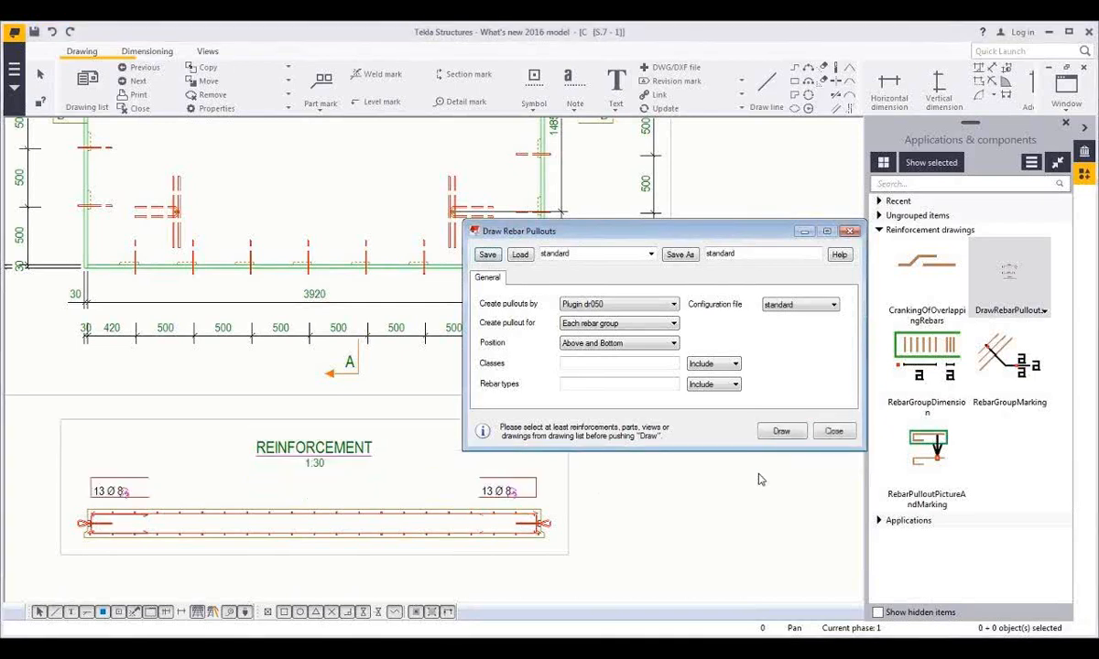
Delete the two U-bar pullouts above the ends of the horizontal reinforcement section
left_click(533, 500)
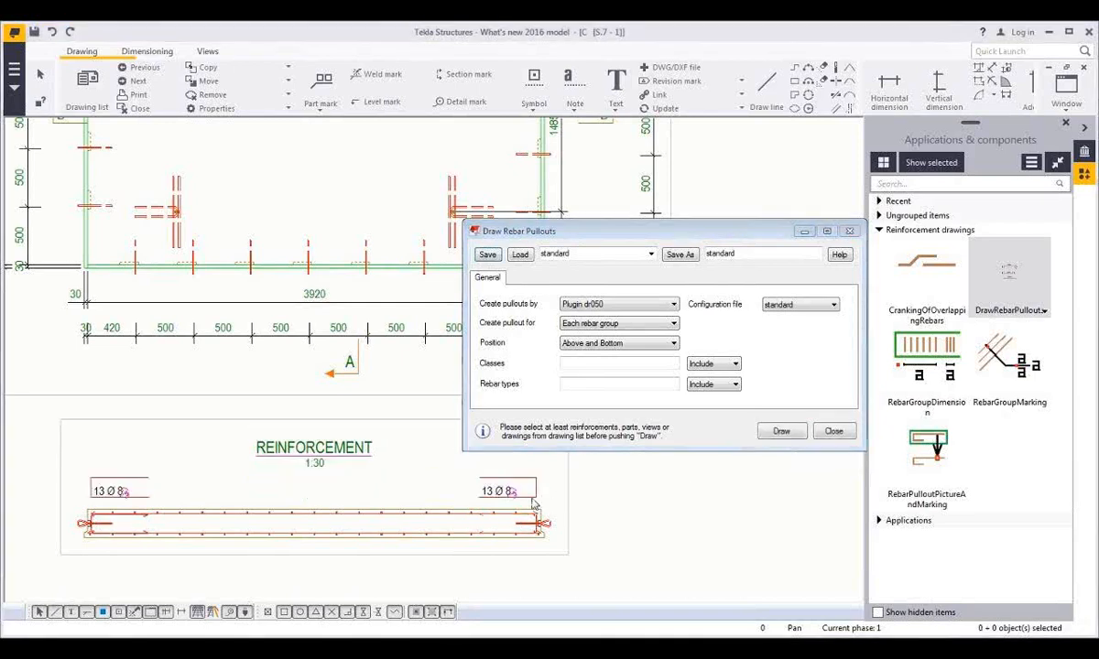
key("Delete")
left_click(127, 498)
key("Delete")
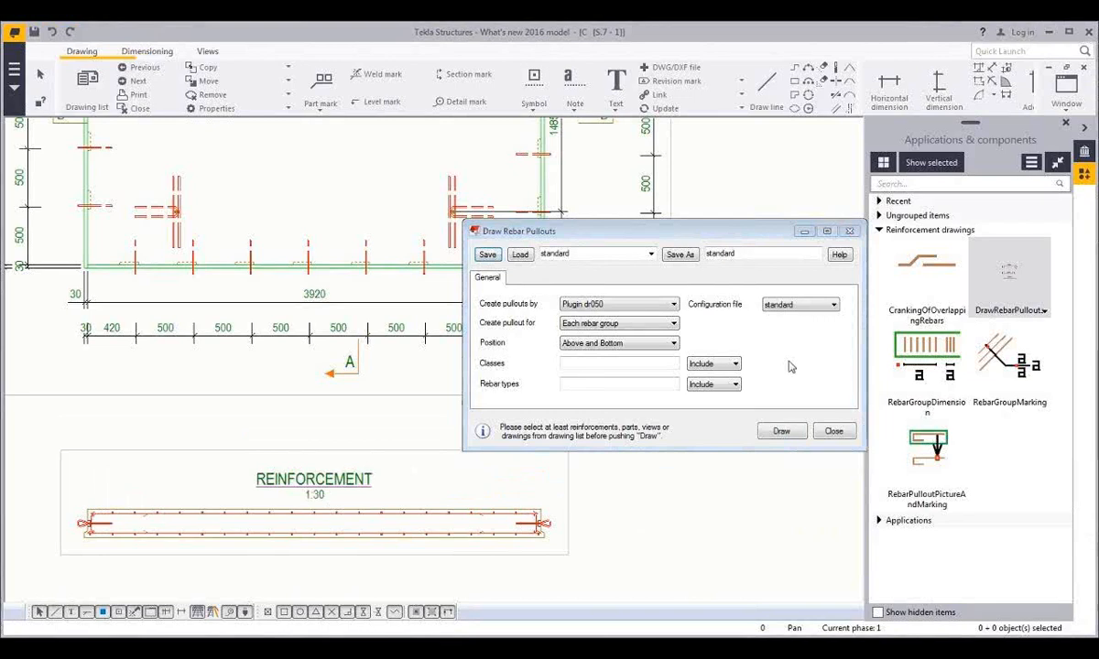
Set the pullout configuration file to with dimensions, keep Each rebar group, and exclude classes 3 11 14 100
left_click(800, 304)
left_click(788, 317)
left_click(674, 324)
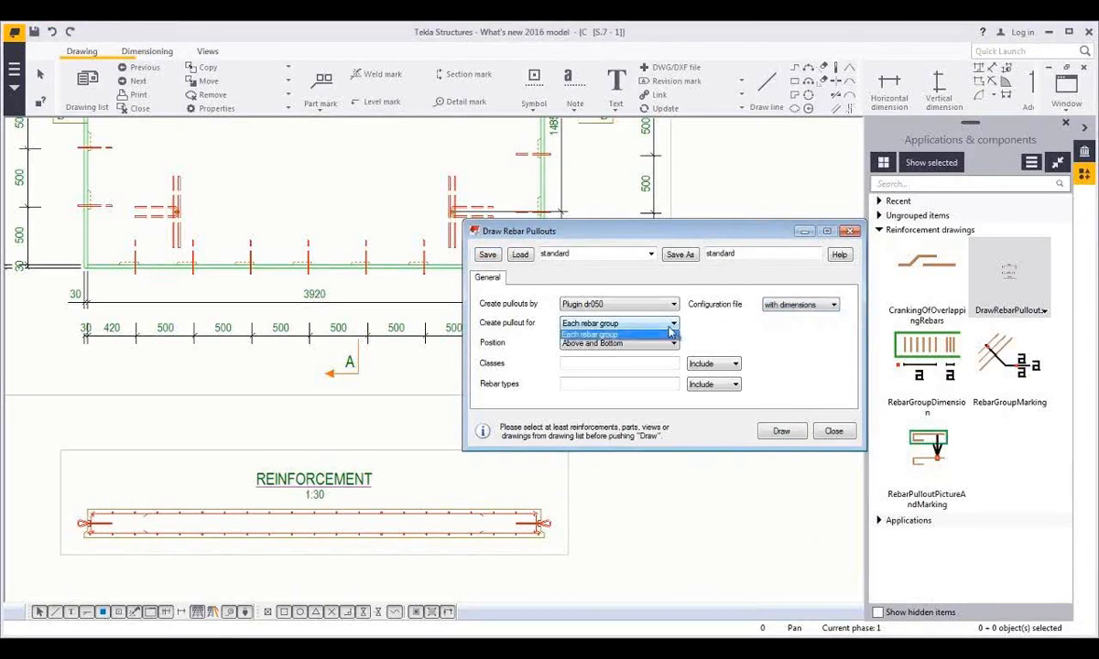
left_click(642, 334)
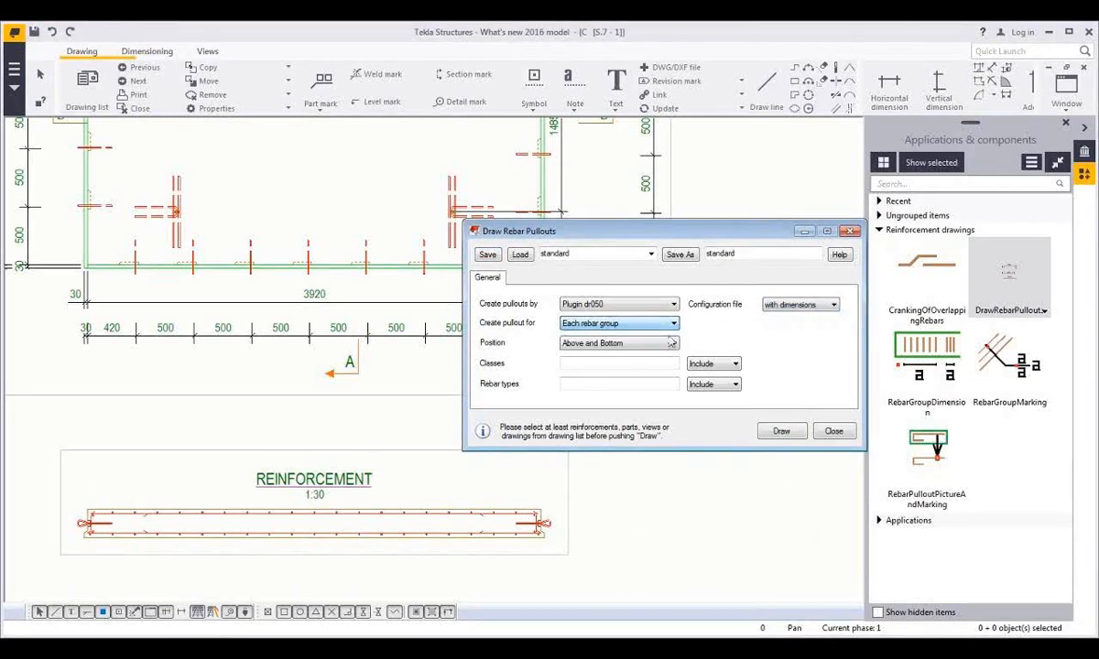
left_click(713, 363)
left_click(706, 383)
left_click(632, 365)
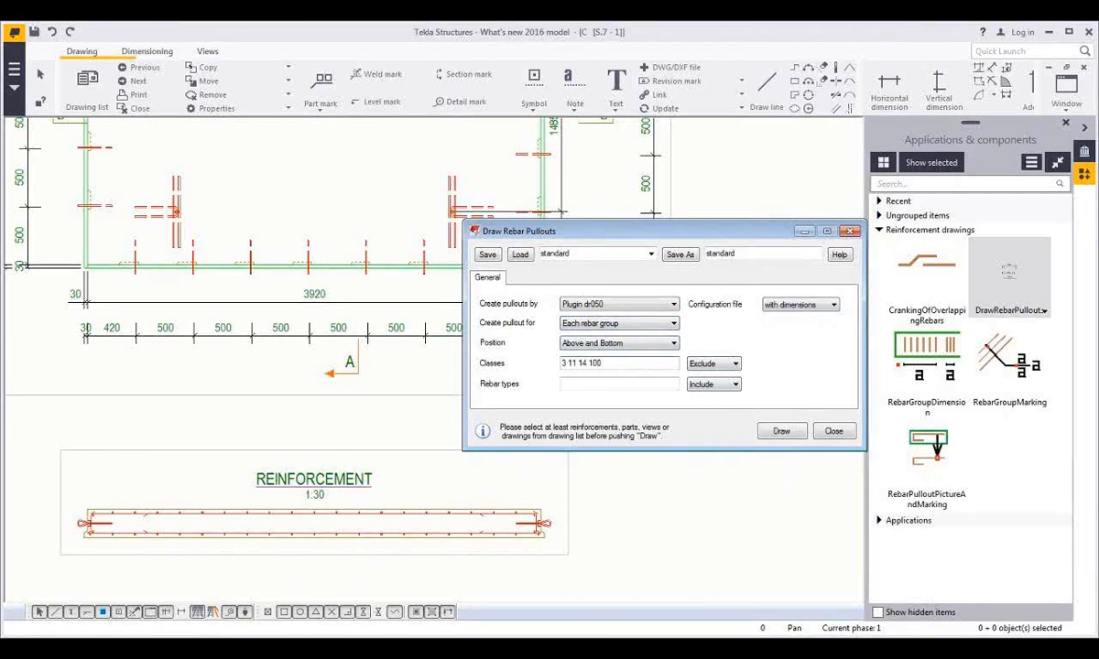
Draw the rebar pullouts for the whole horizontal reinforcement section view and close the Draw Rebar Pullouts dialog
left_click(570, 492)
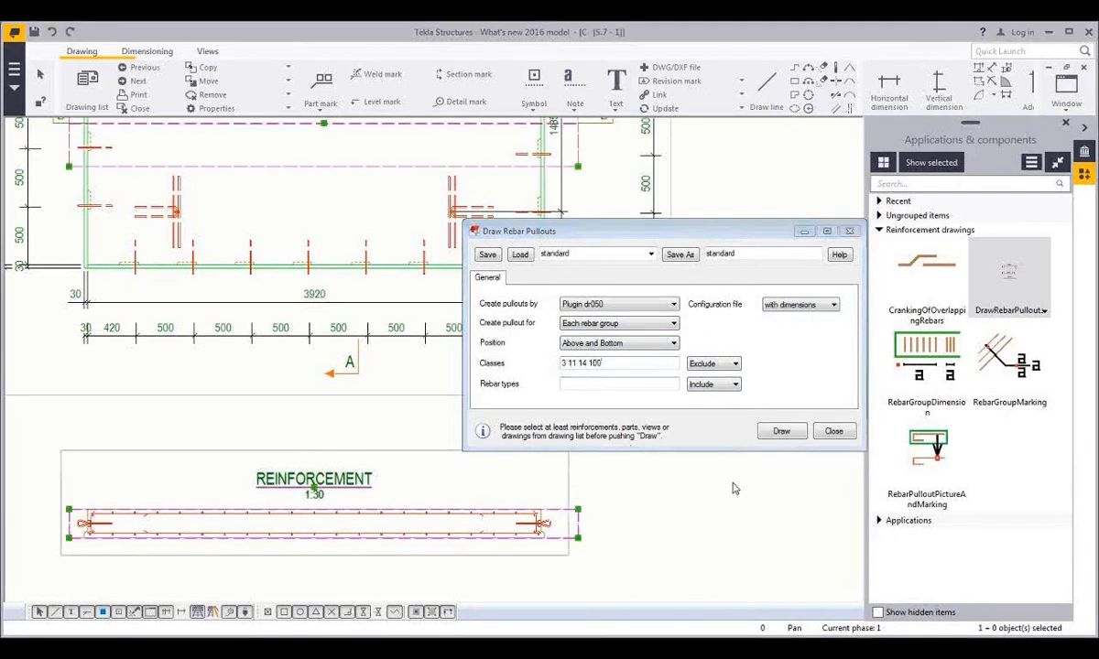
left_click(781, 432)
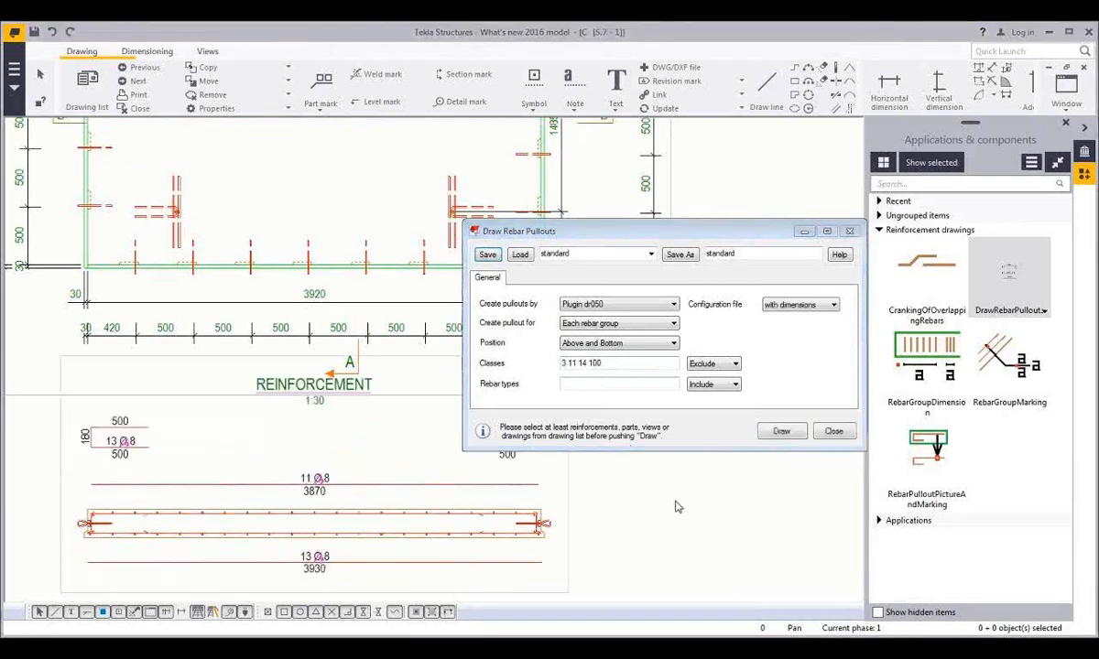
scroll(662, 510, "down", 3)
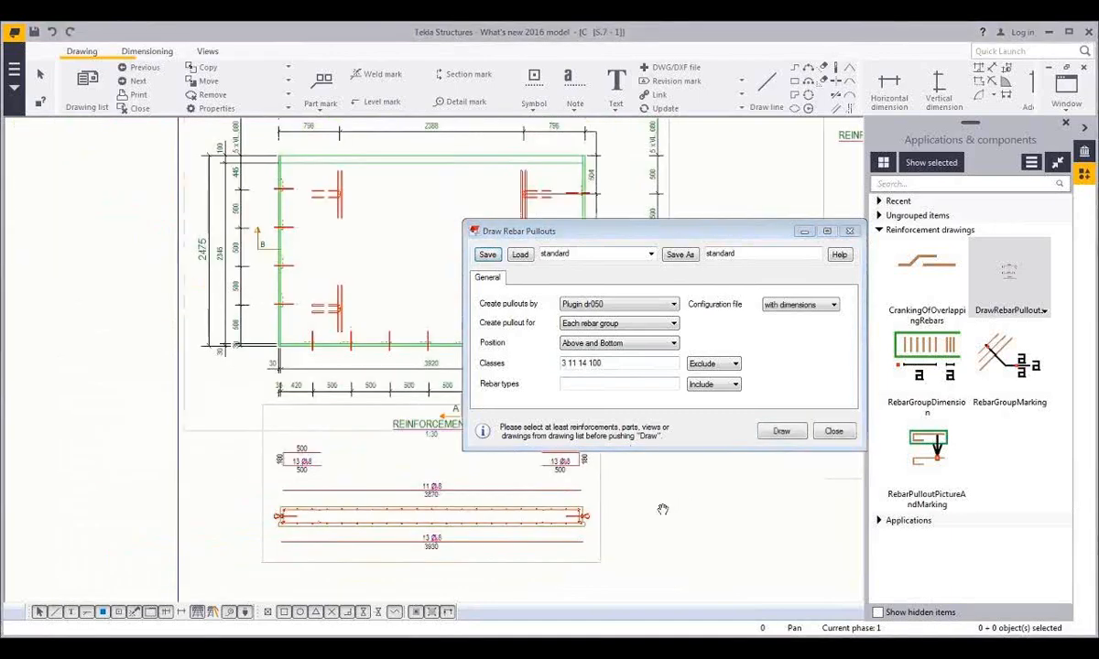
left_click(834, 433)
scroll(633, 466, "up", 2)
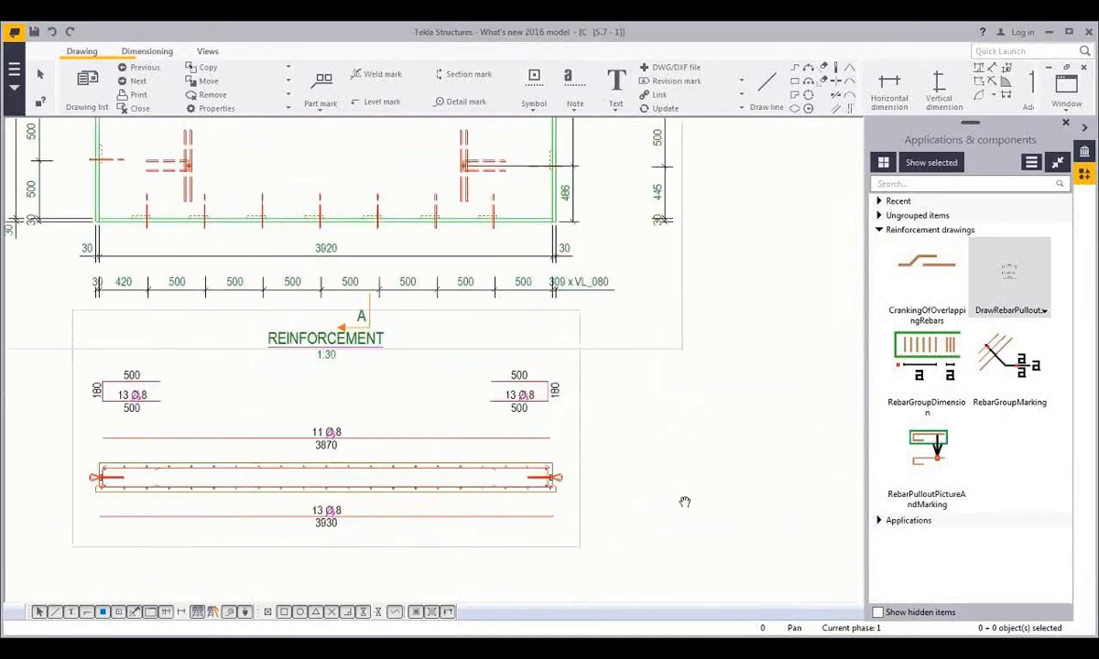
middle_click_drag(684, 502, 694, 491)
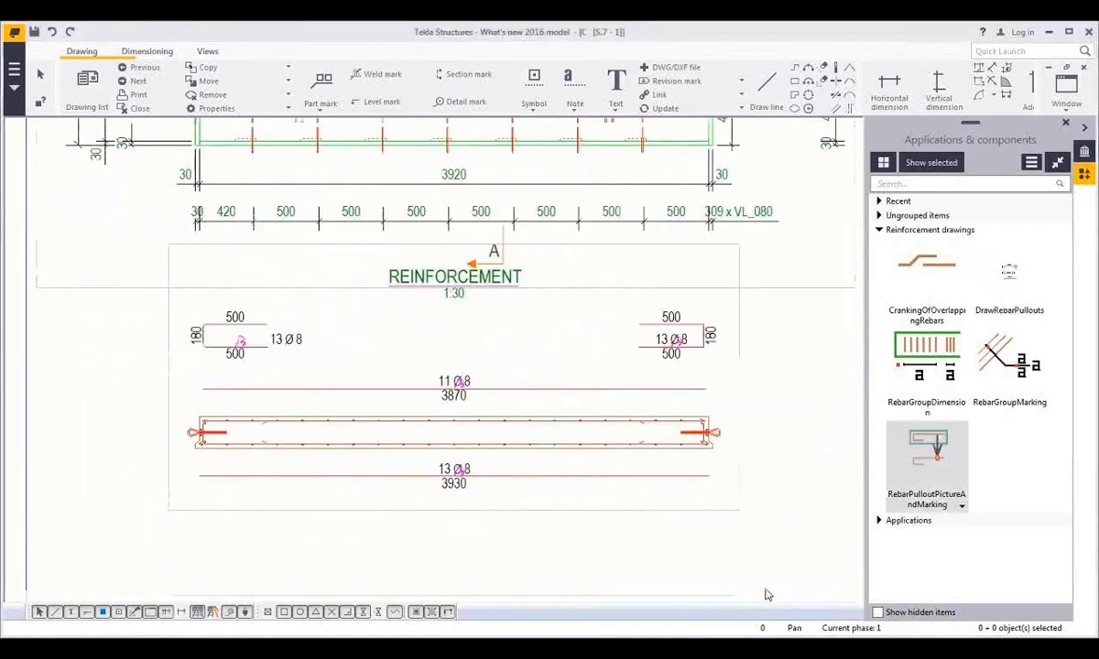
Add a RebarPulloutPictureAndMarking pullout for the U-bar at the upper end of the vertical section, placed to the section's left
middle_click_drag(669, 590, 311, 596)
scroll(312, 596, "down", 2)
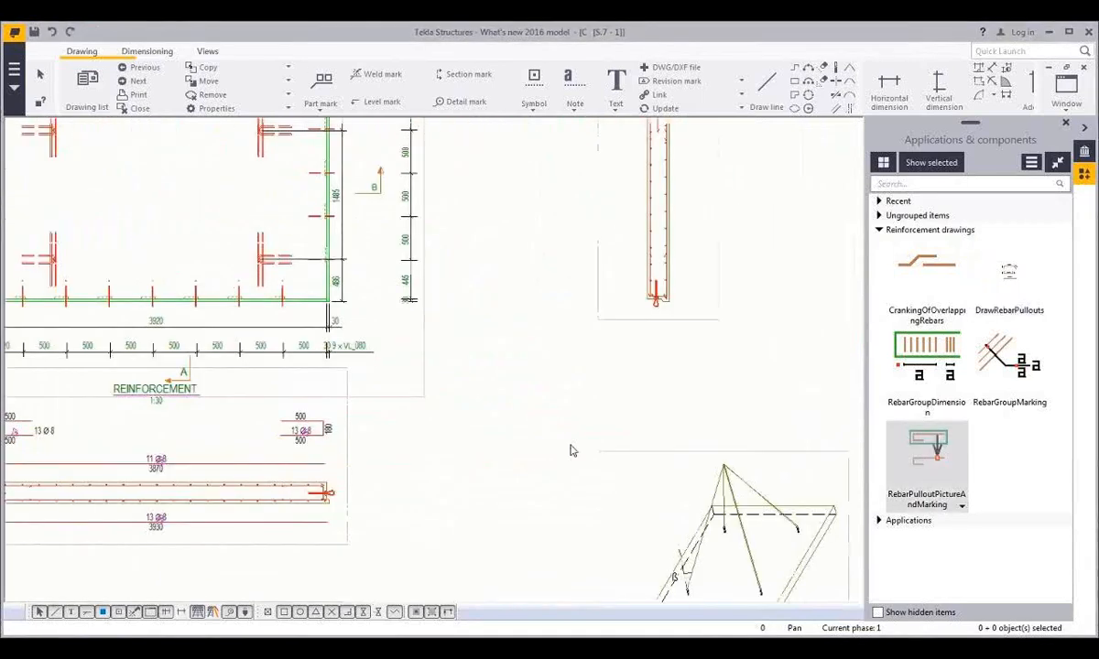
mouse_move(691, 251)
middle_mouse_down()
mouse_move(510, 415)
mouse_move(498, 450)
middle_mouse_up()
scroll(472, 309, "up", 1)
scroll(472, 309, "up", 1)
middle_click_drag(474, 310, 484, 325)
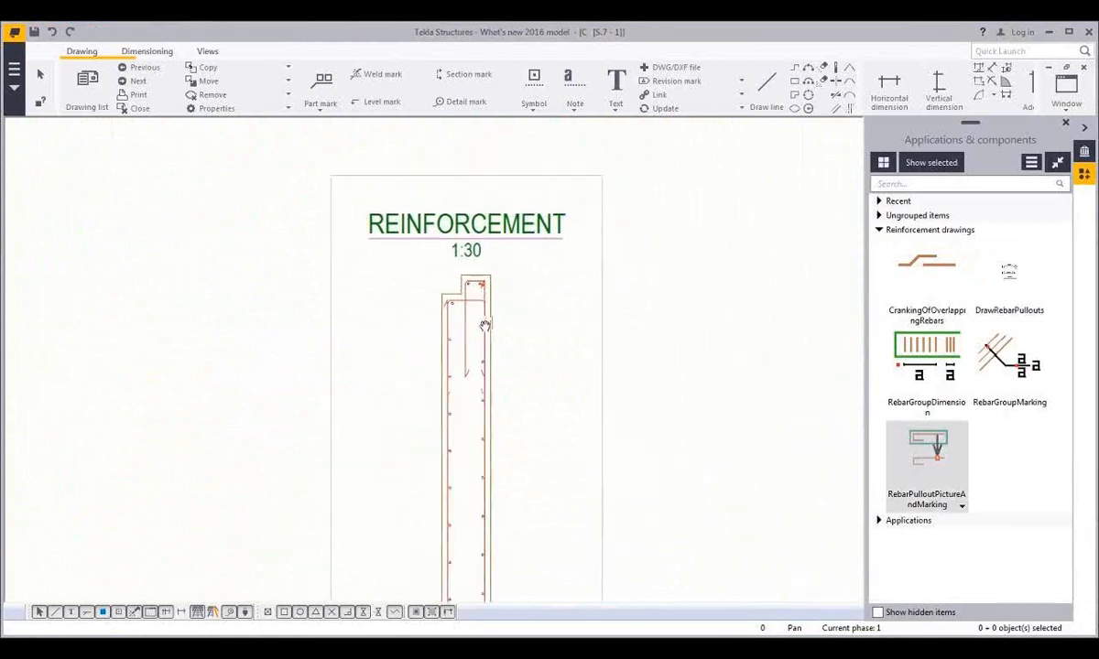
scroll(461, 275, "up", 1)
scroll(461, 274, "up", 1)
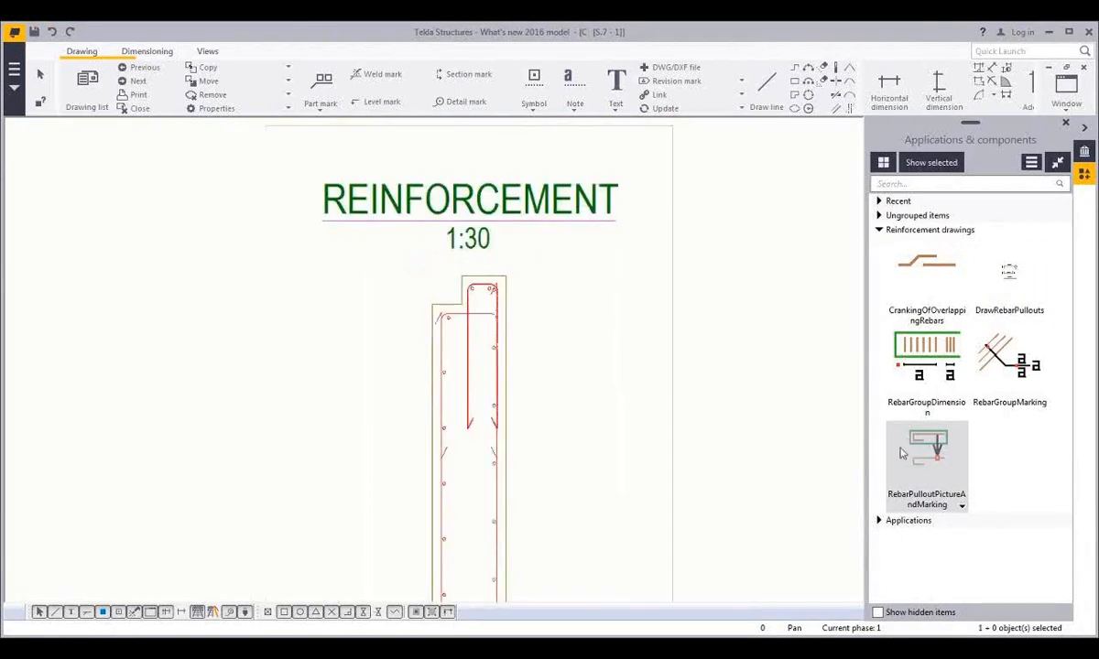
left_click(370, 340)
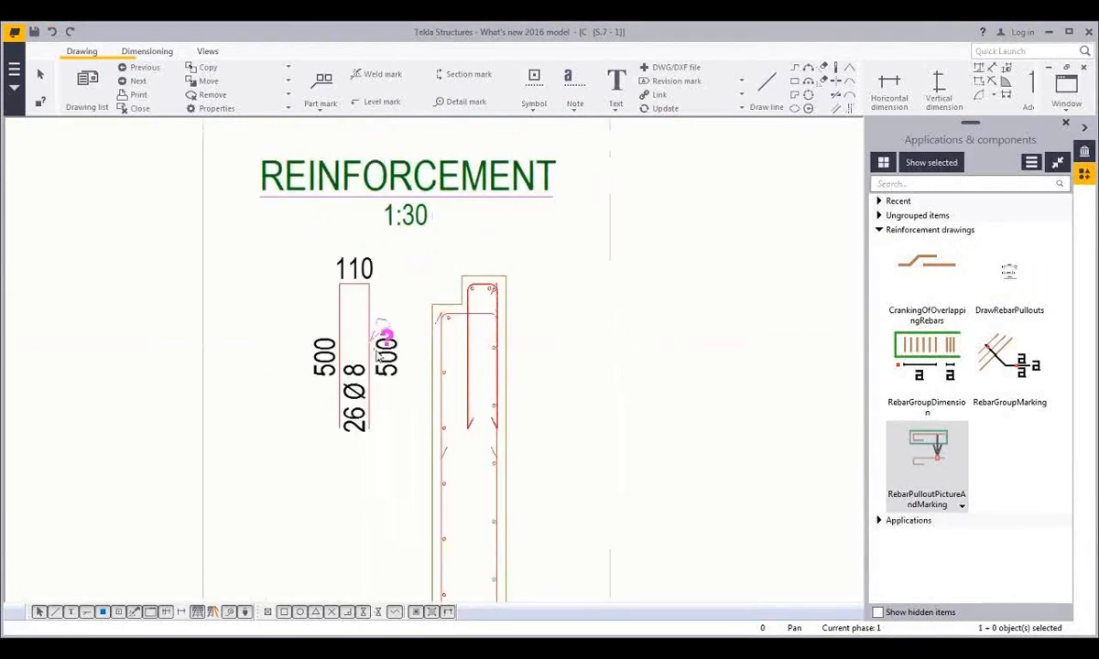
middle_click_drag(422, 370, 452, 394)
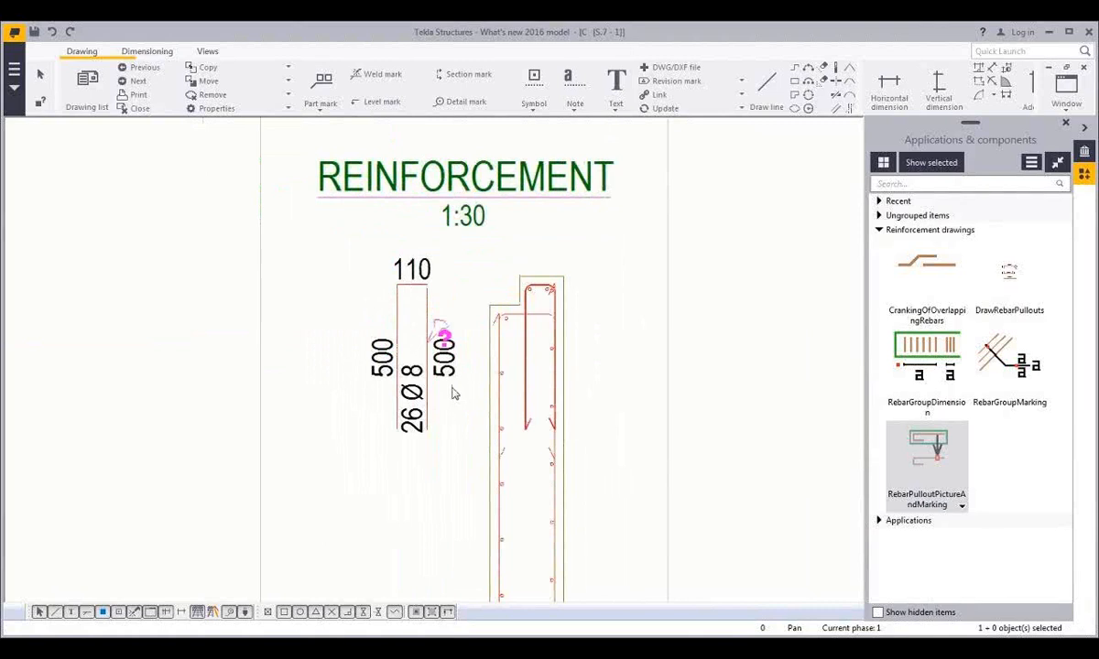
Modify the U-bar pullout to the rounded-bend rebar geometry and the Double lines nominal diameter representation
double_click(427, 330)
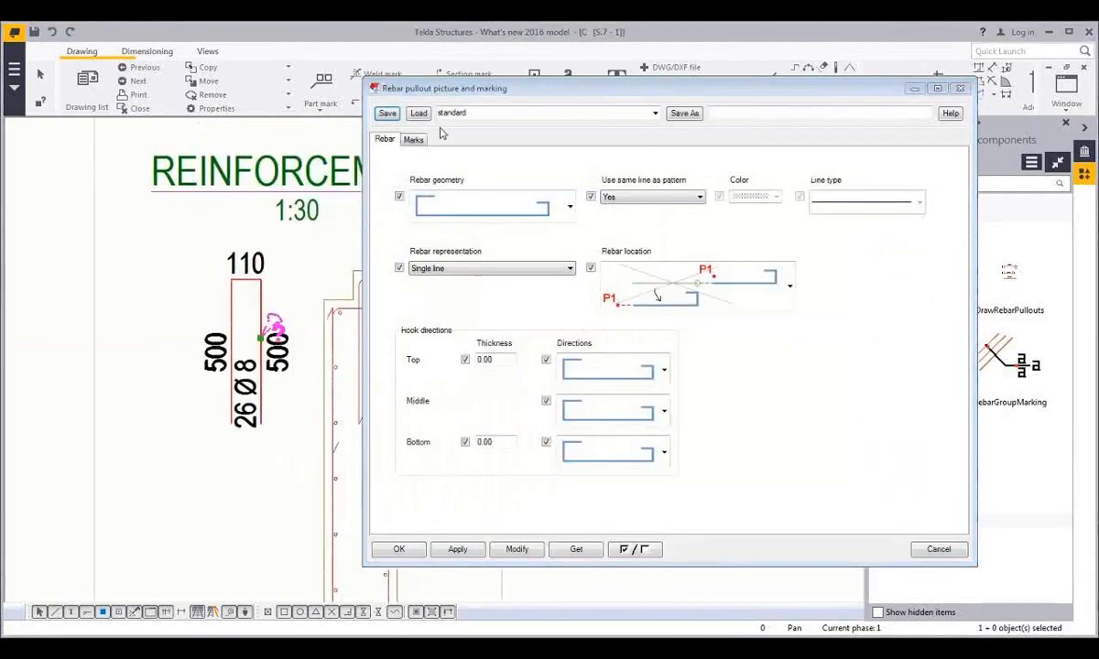
left_click(445, 199)
left_click(451, 274)
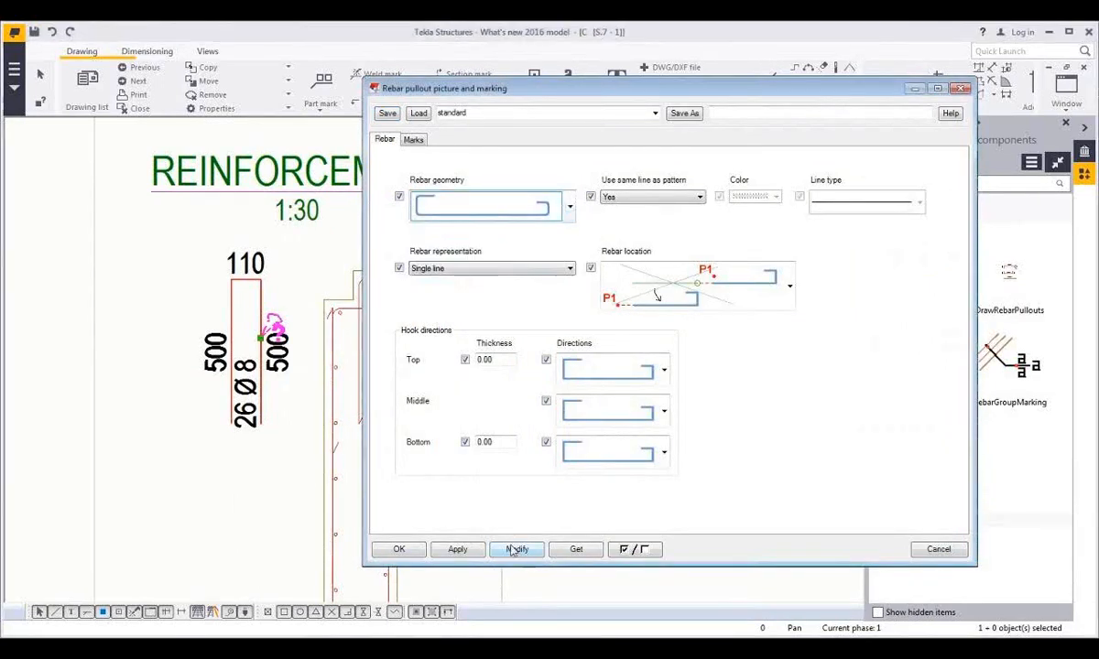
left_click(515, 549)
left_click(502, 269)
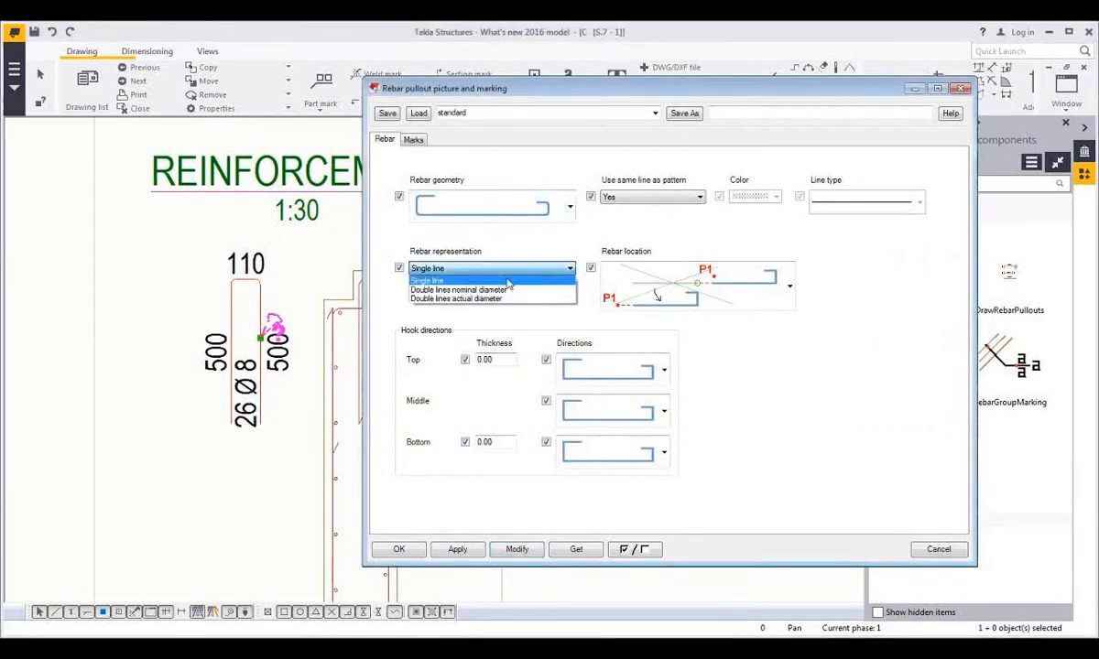
left_click(468, 289)
left_click(513, 550)
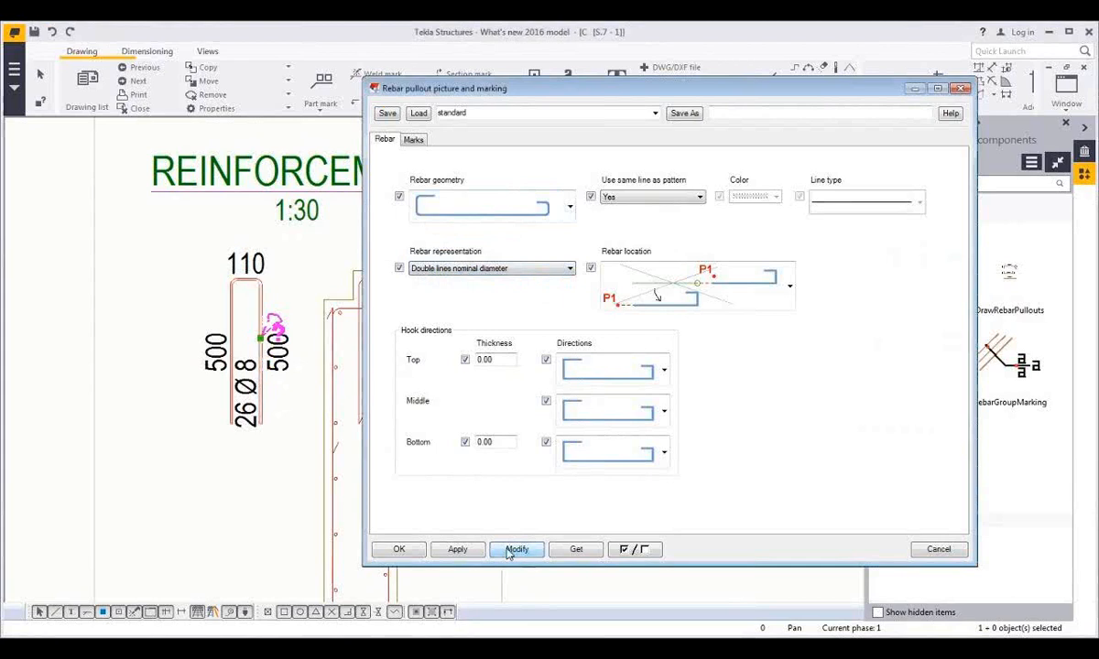
Examine the placement options along and across the bar for Mark 1 of the U-bar pullout
left_click(417, 143)
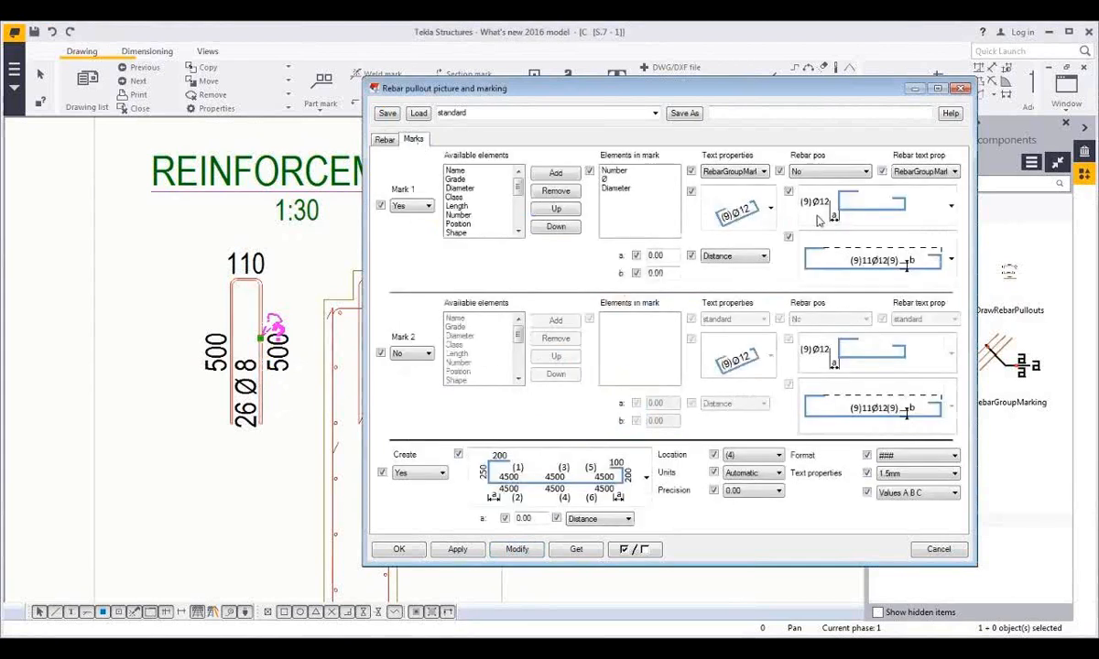
left_click(951, 206)
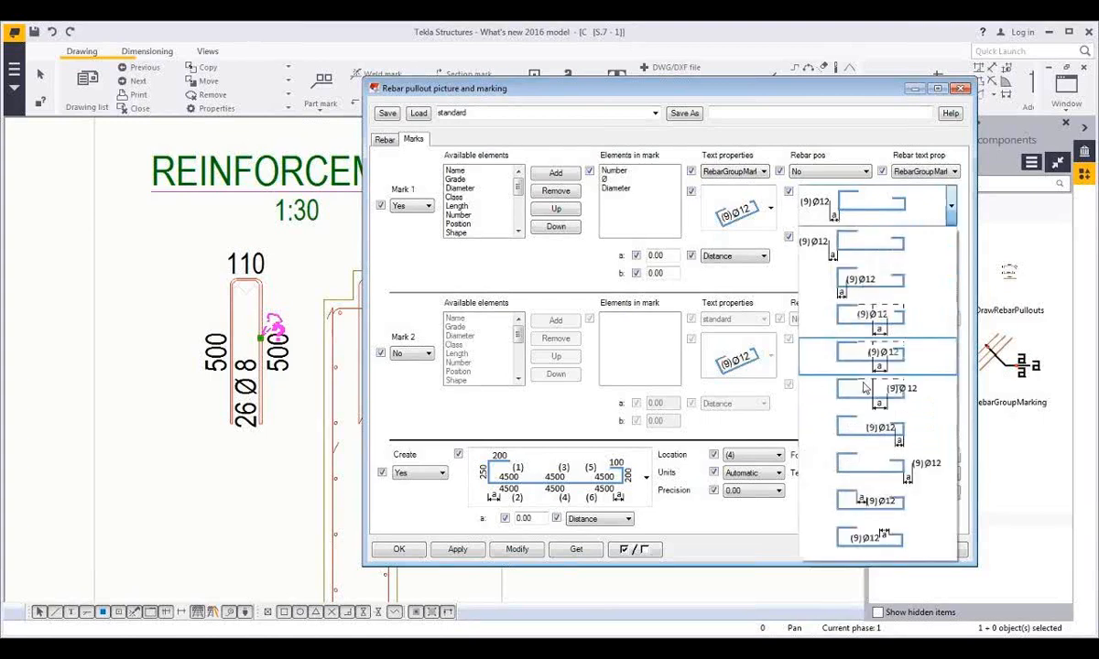
left_click(879, 464)
left_click(909, 263)
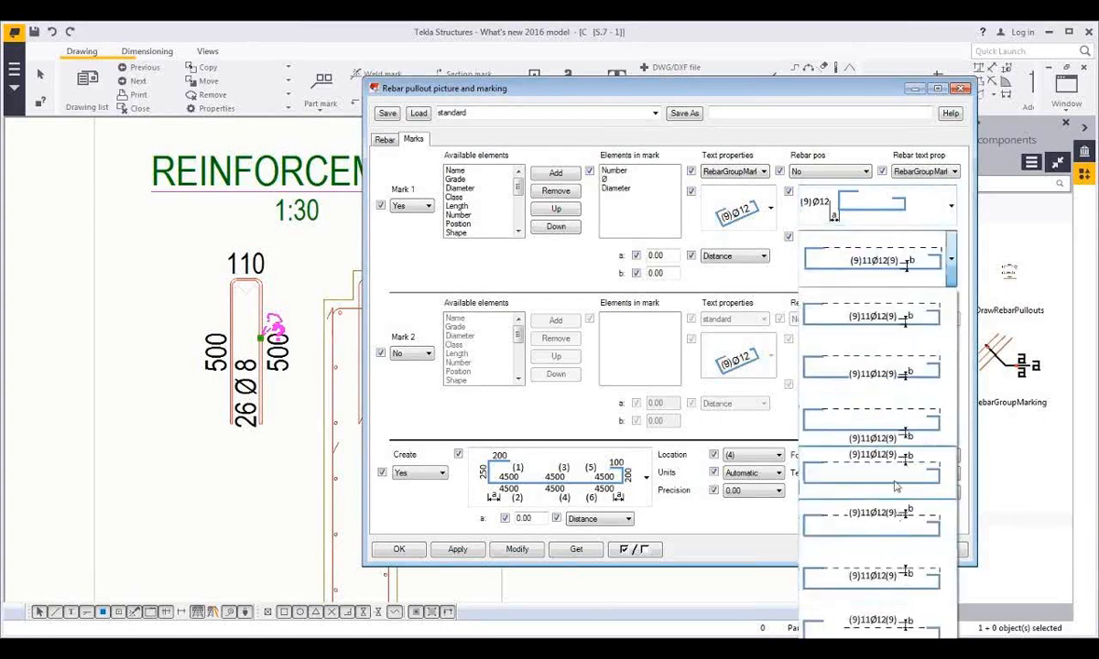
left_click(811, 264)
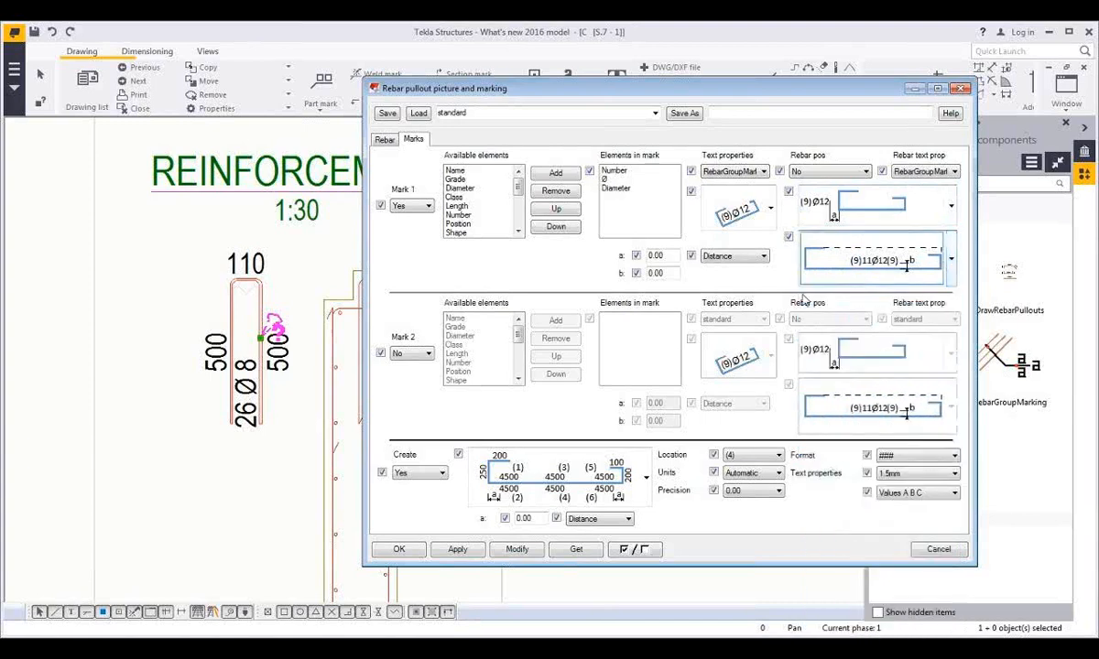
Close the pullout dialog and add a RebarGroupDimension for the bars along the vertical section, placed to the section's right
left_click(938, 550)
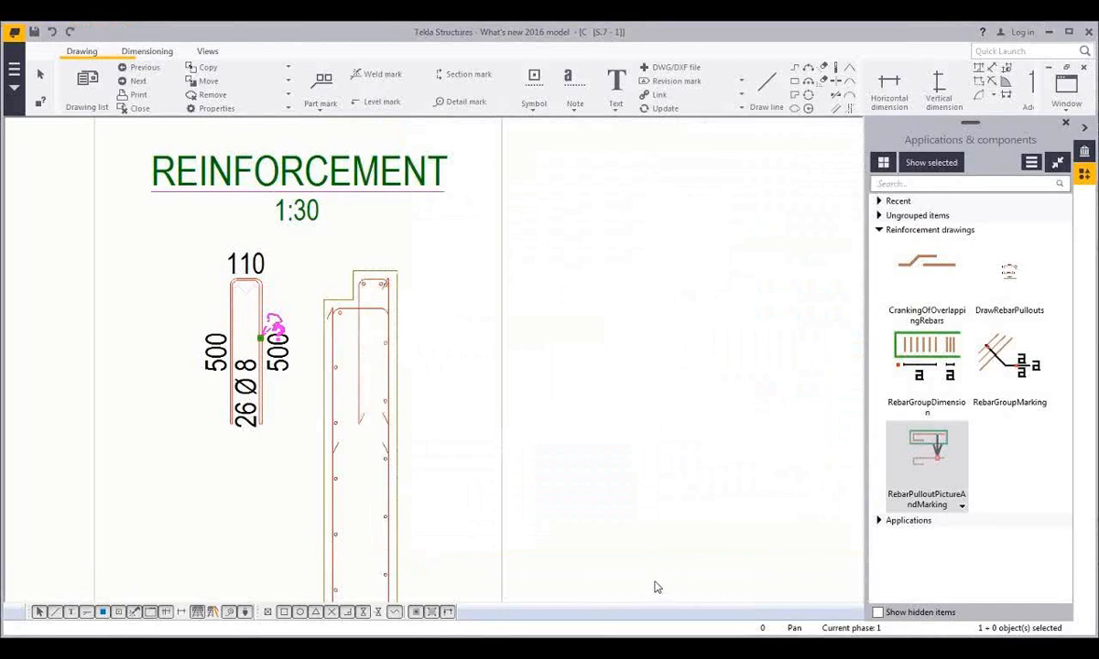
scroll(677, 503, "down", 5)
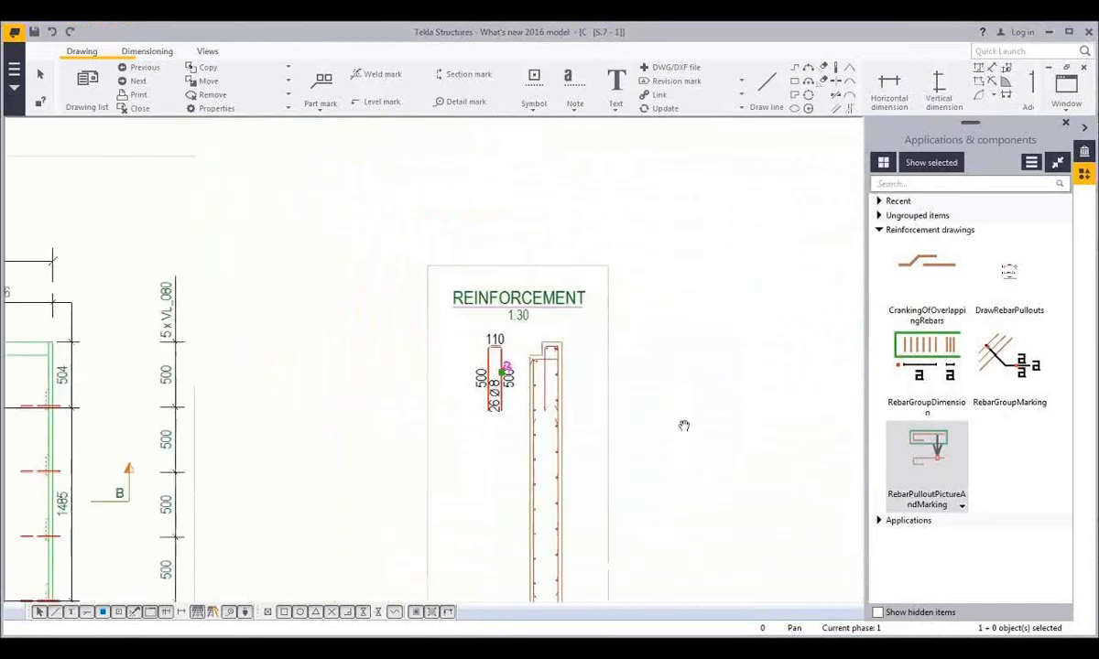
mouse_move(684, 426)
middle_mouse_down()
mouse_move(675, 363)
mouse_move(650, 351)
middle_mouse_up()
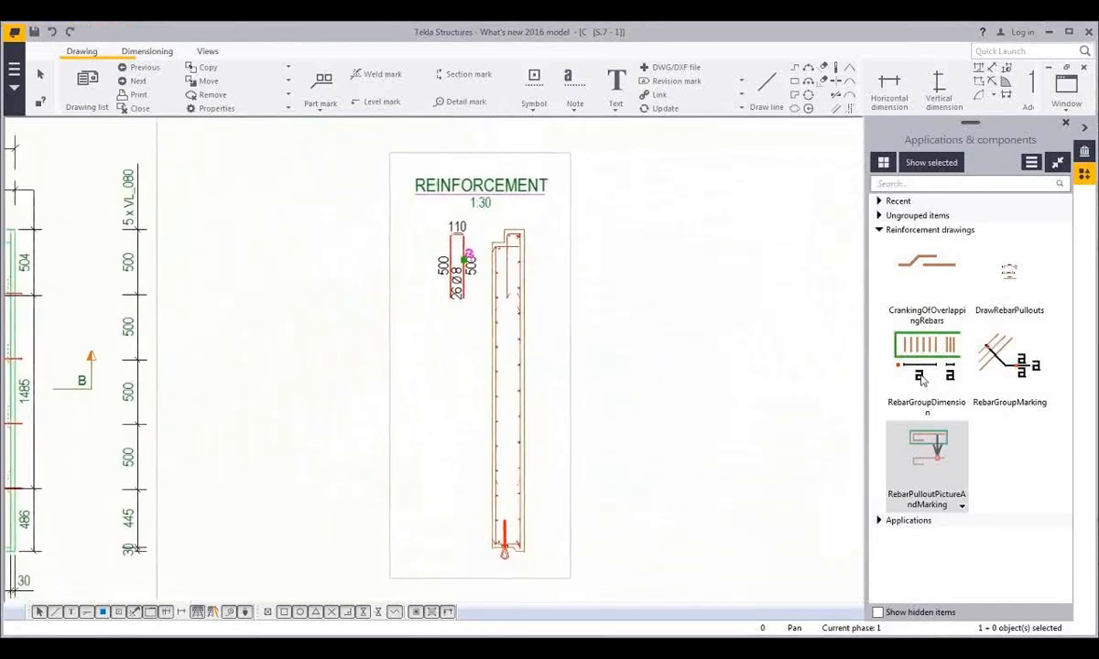
scroll(550, 373, "up", 3)
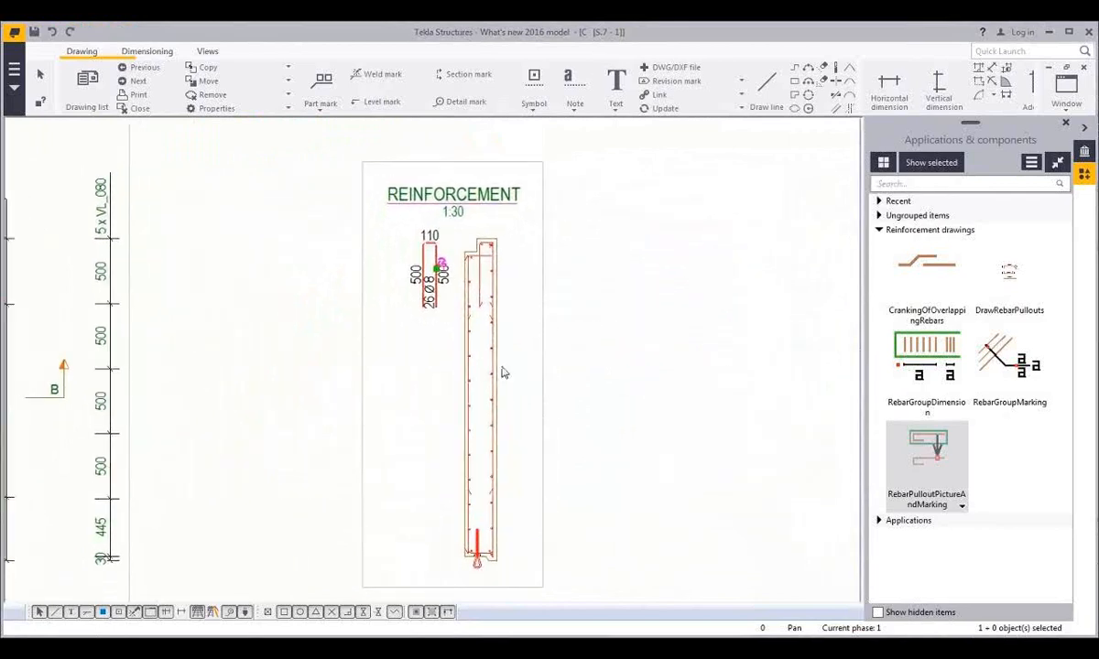
left_click(902, 357)
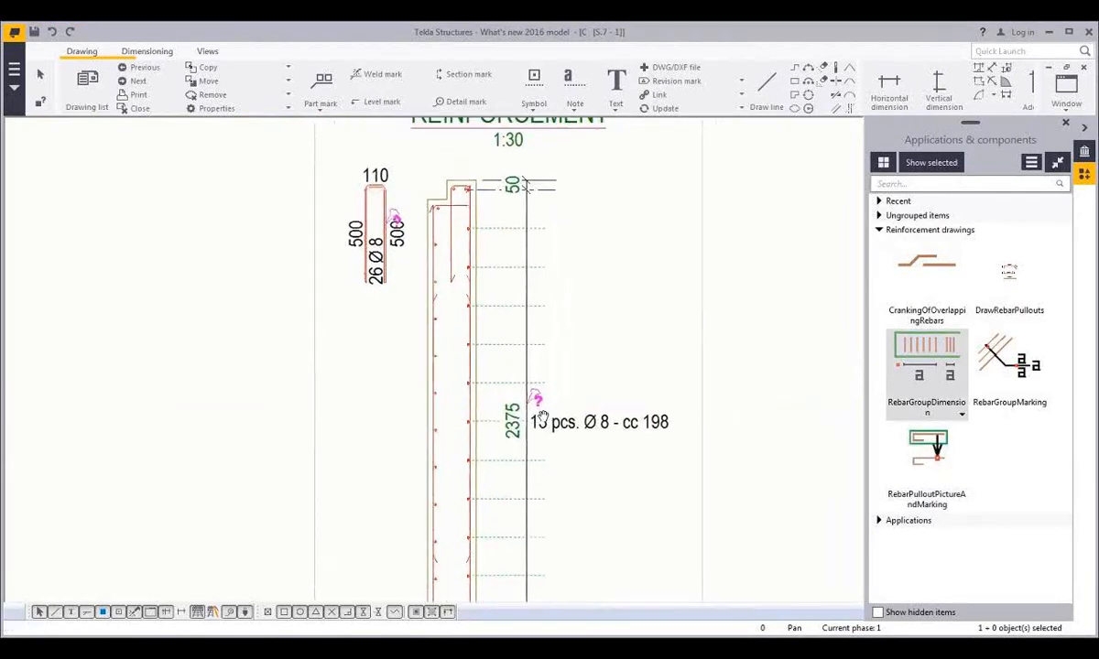
scroll(559, 403, "down", 2)
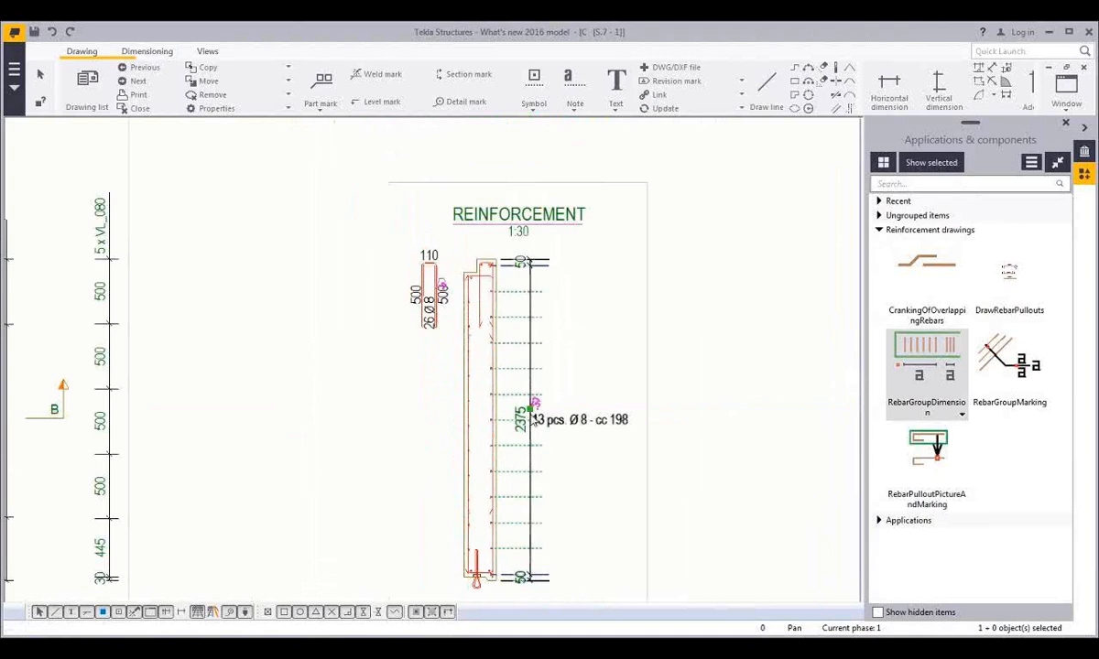
Check the rebar group dimension's properties without changing them, and move its dimension line farther right of the vertical section
double_click(547, 408)
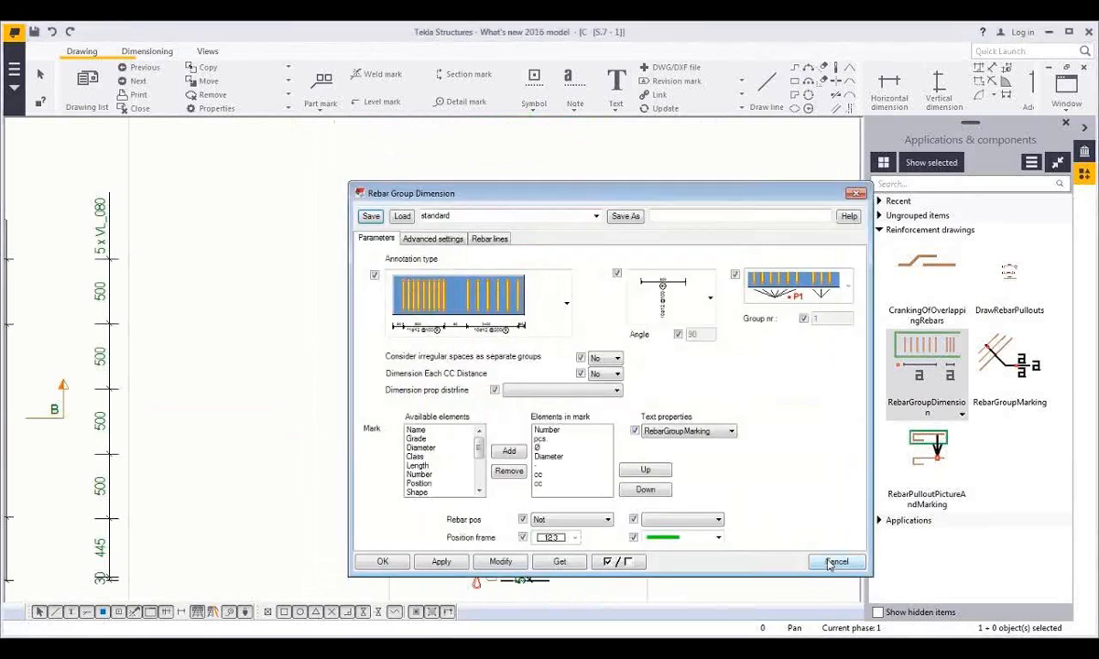
left_click(835, 562)
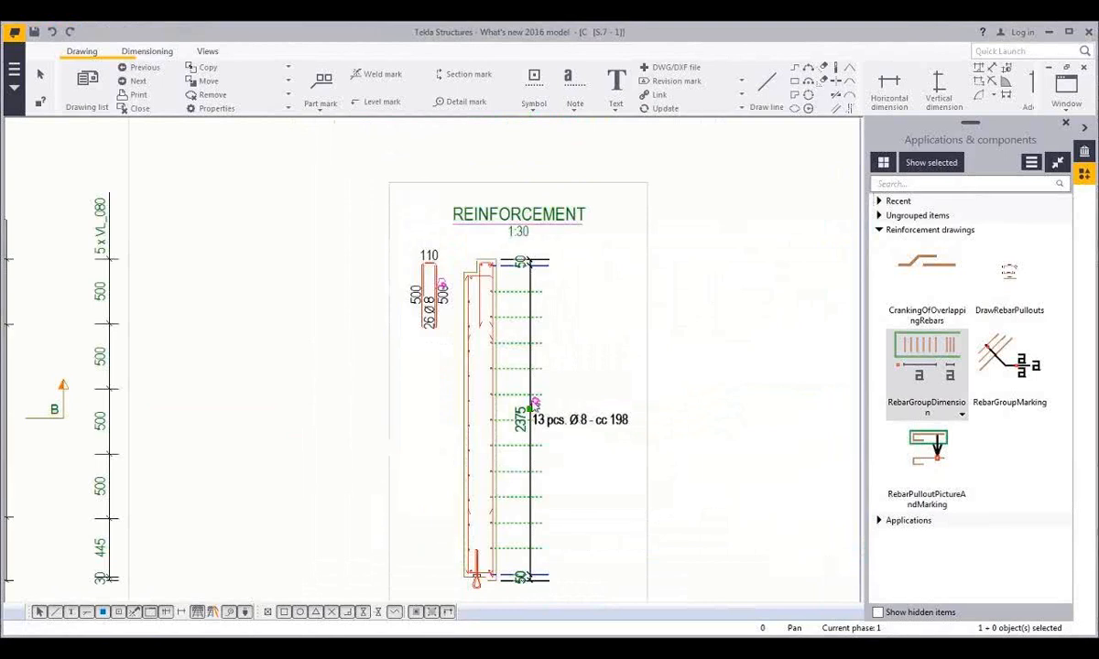
left_click_drag(535, 403, 565, 400)
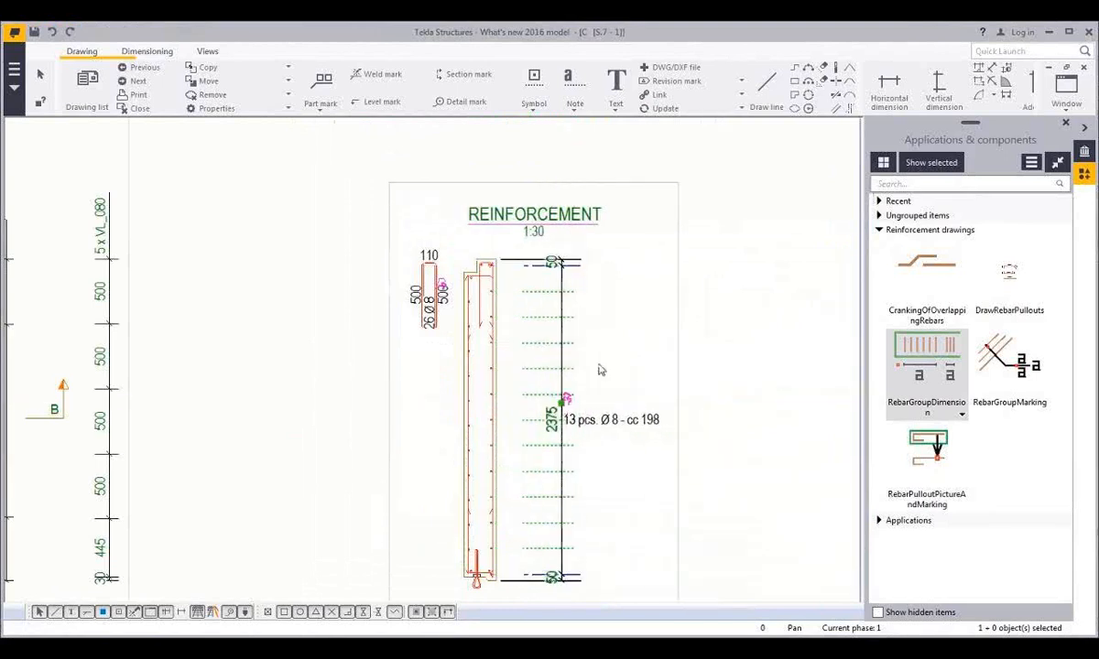
Load the brush settings for the rebar group dimension, modify it with them and close its dialog
scroll(594, 374, "up", 1)
middle_click_drag(594, 404, 605, 353)
scroll(605, 352, "down", 1)
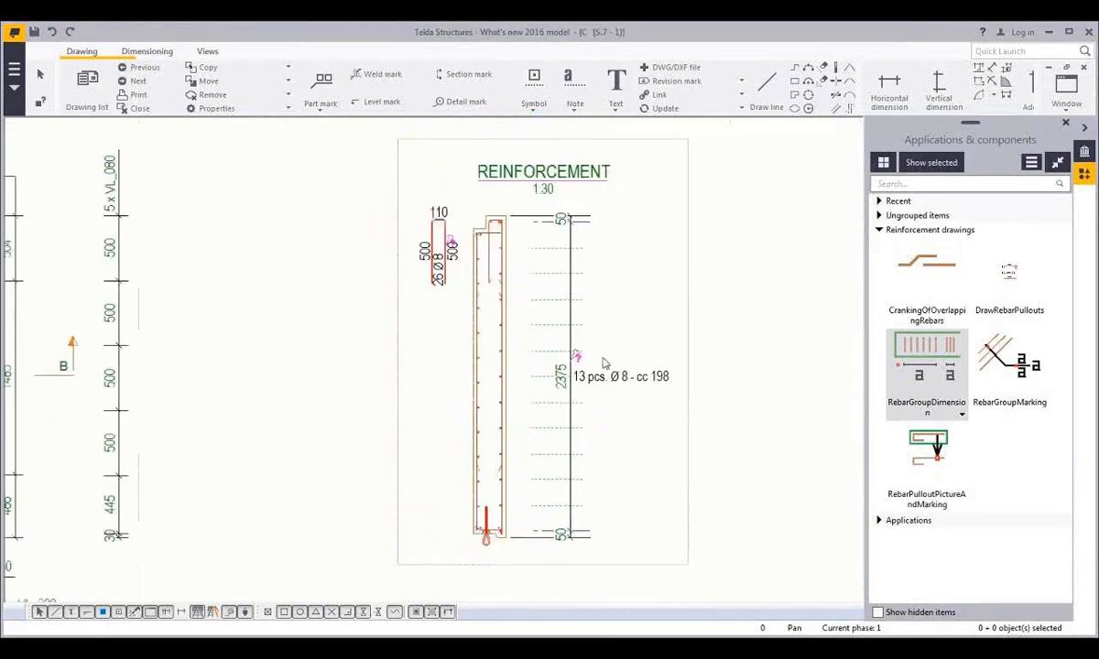
left_click(573, 353)
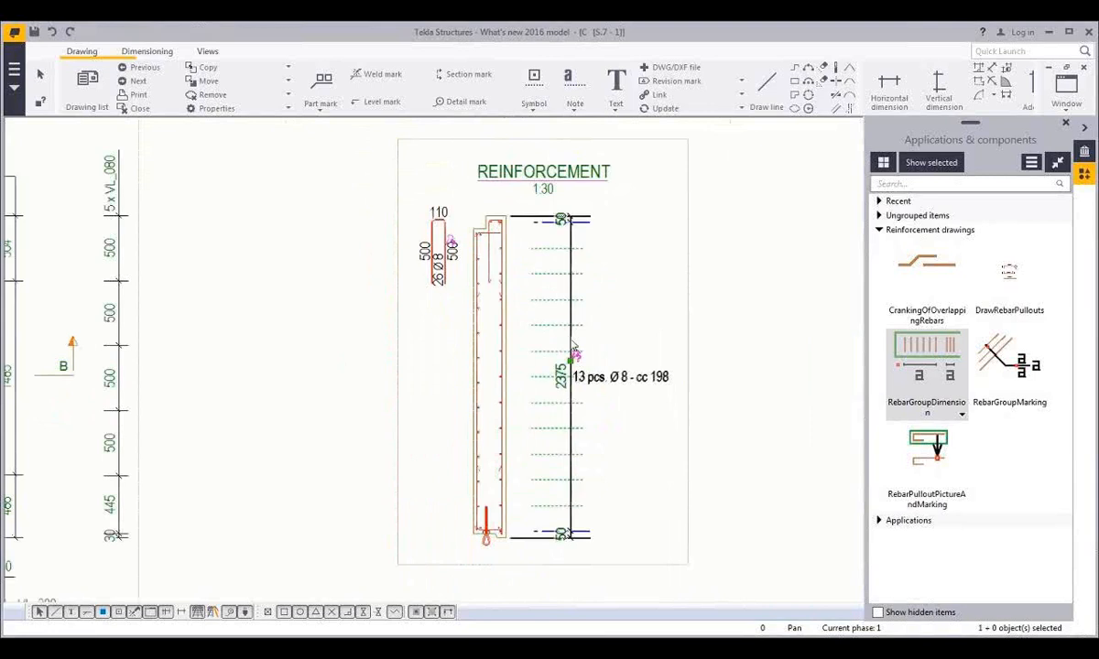
double_click(574, 353)
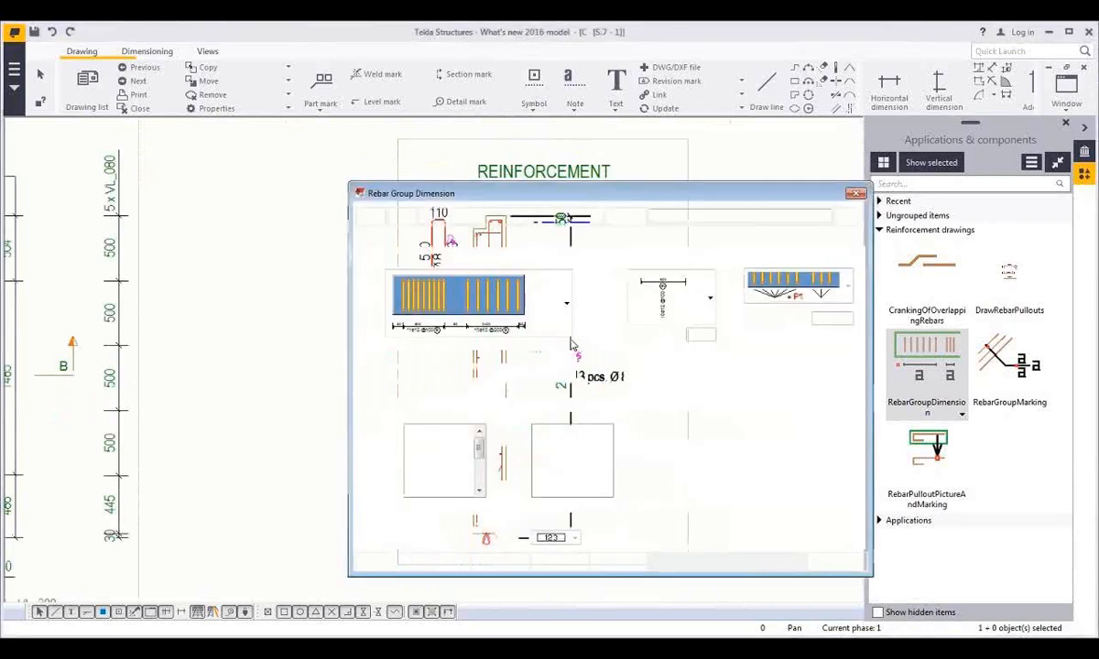
left_click(596, 217)
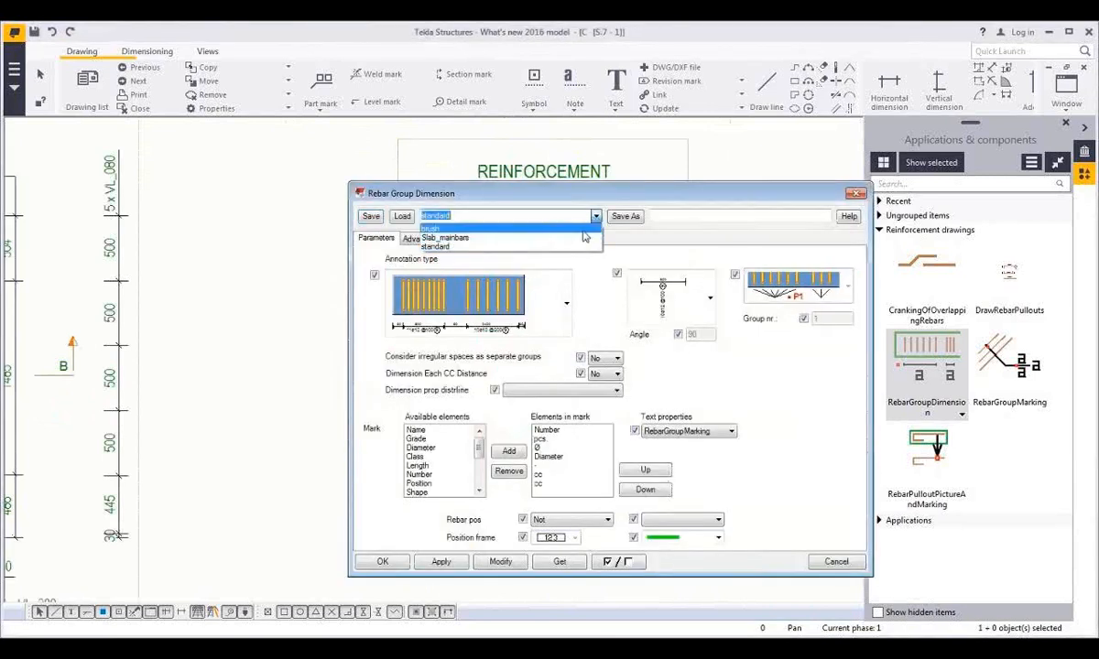
left_click(435, 228)
left_click(402, 217)
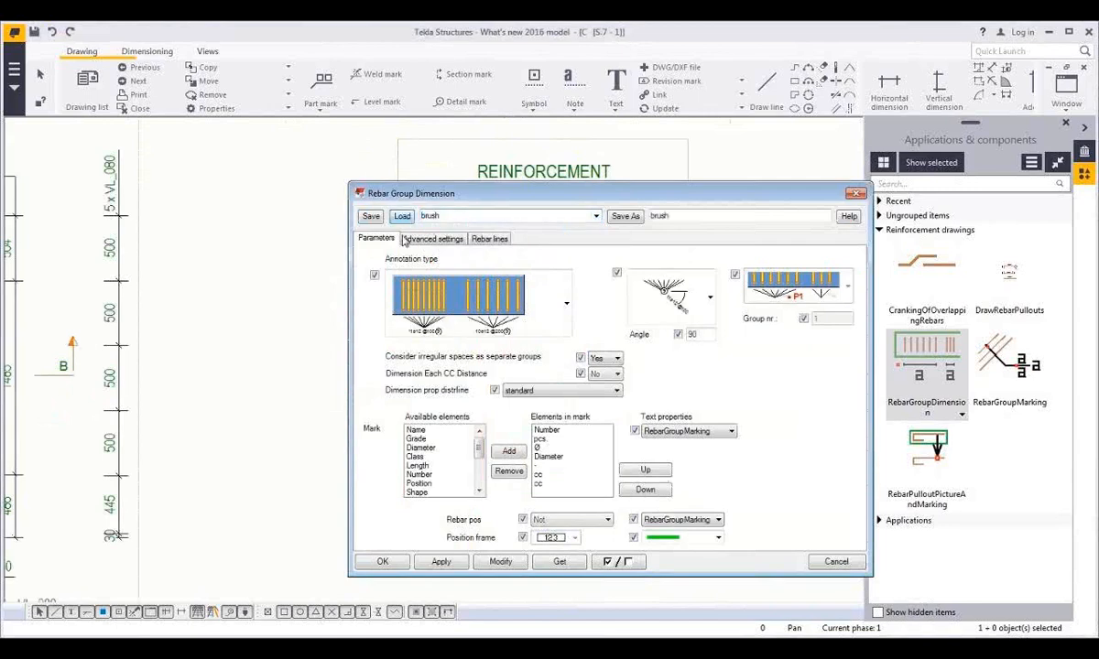
middle_click_drag(463, 394, 171, 394)
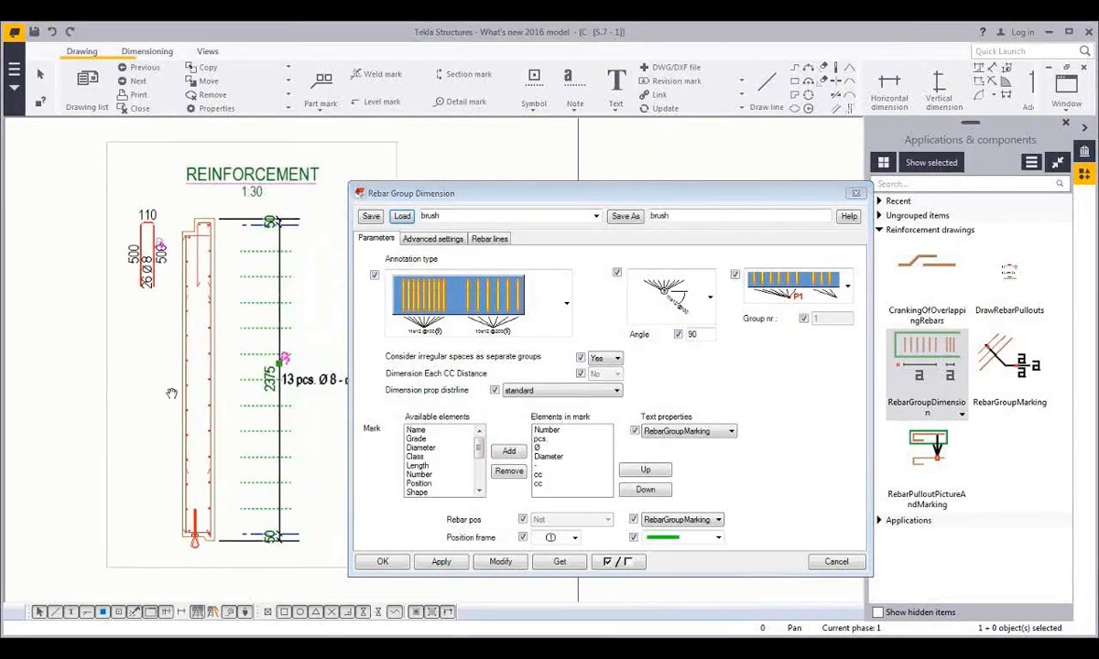
left_click(501, 562)
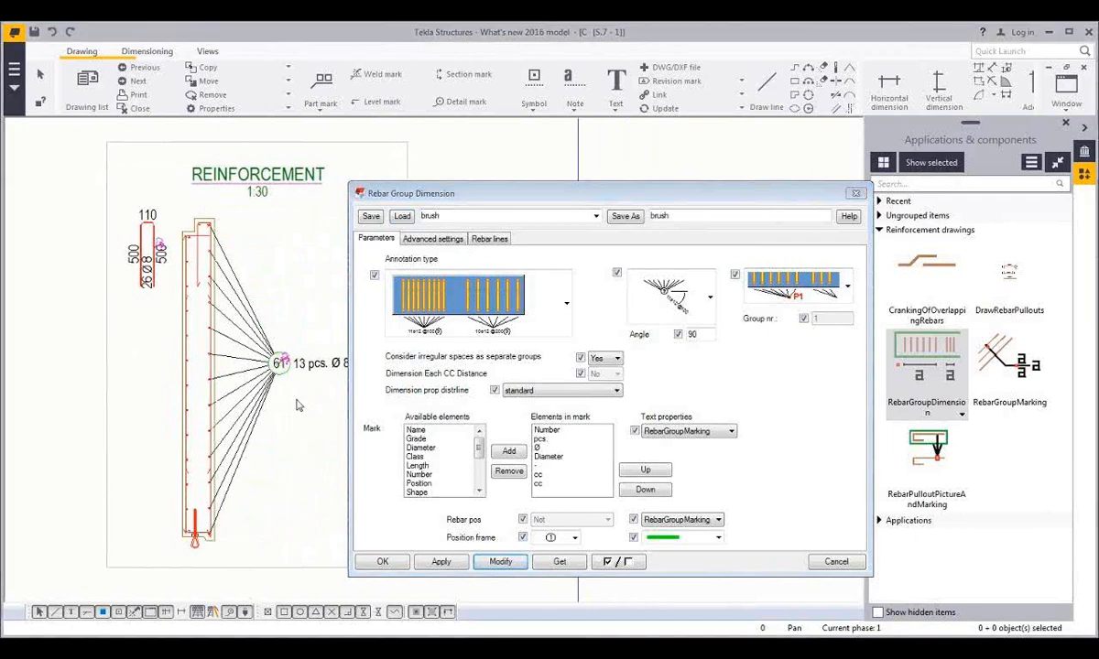
left_click(836, 563)
middle_click_drag(259, 450, 301, 441)
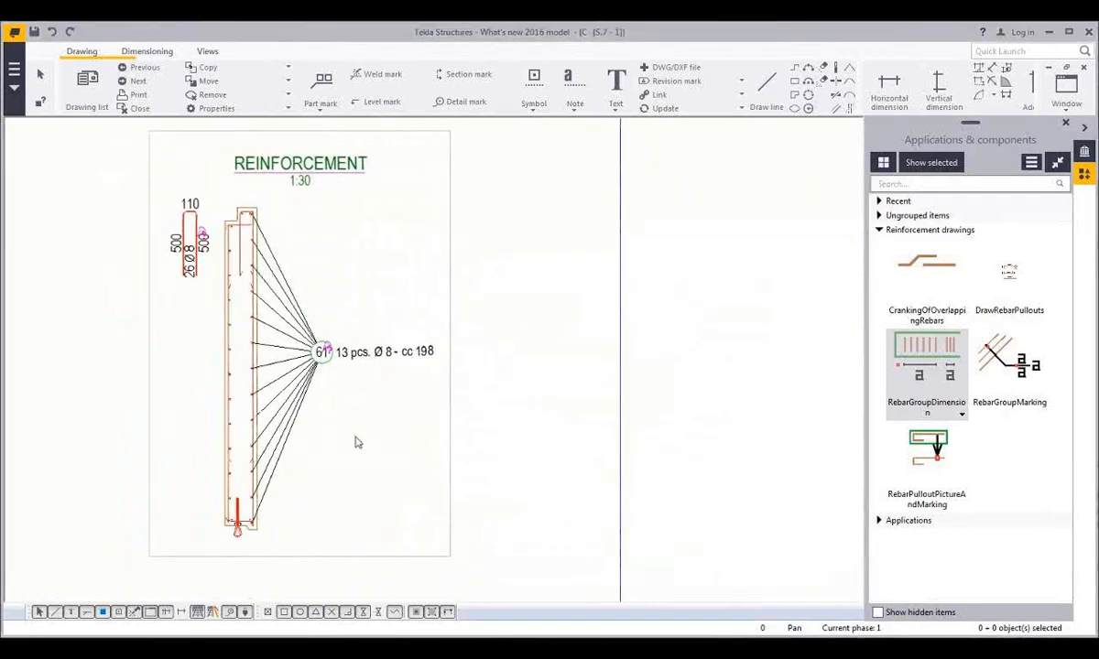
Add a RebarGroupMarking for the solid and dashed vertical bars in the lower reinforcement plan, with the marks right of the slab
scroll(618, 307, "down", 5)
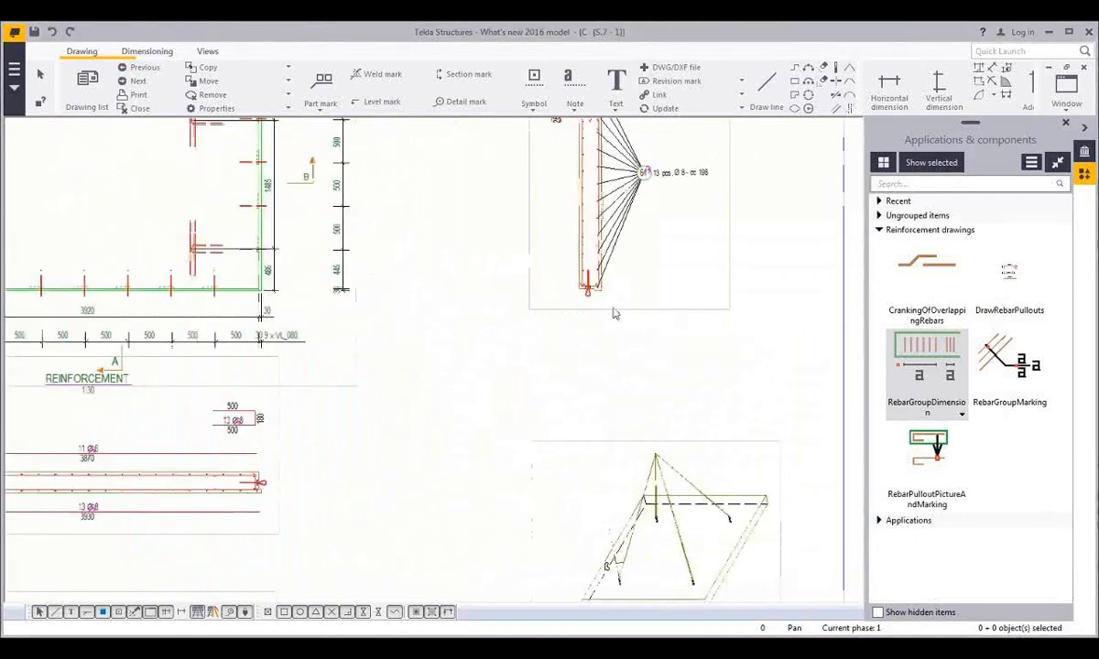
scroll(289, 515, "up", 2)
middle_click_drag(318, 407, 446, 299)
middle_click_drag(412, 587, 481, 456)
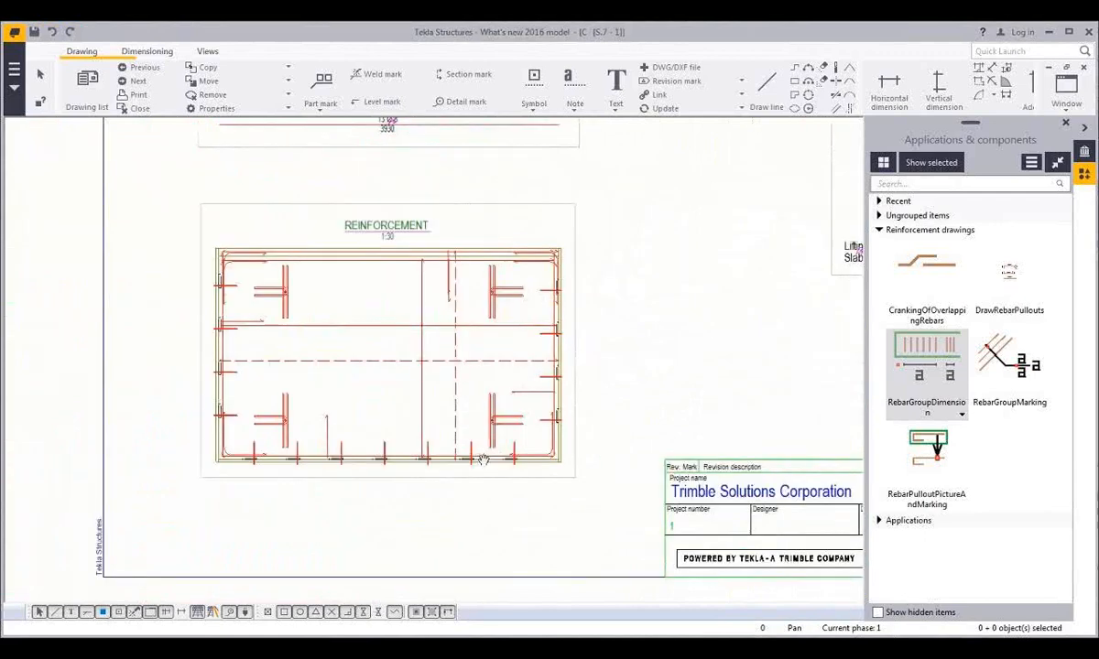
scroll(483, 457, "up", 2)
left_click_drag(483, 408, 404, 446)
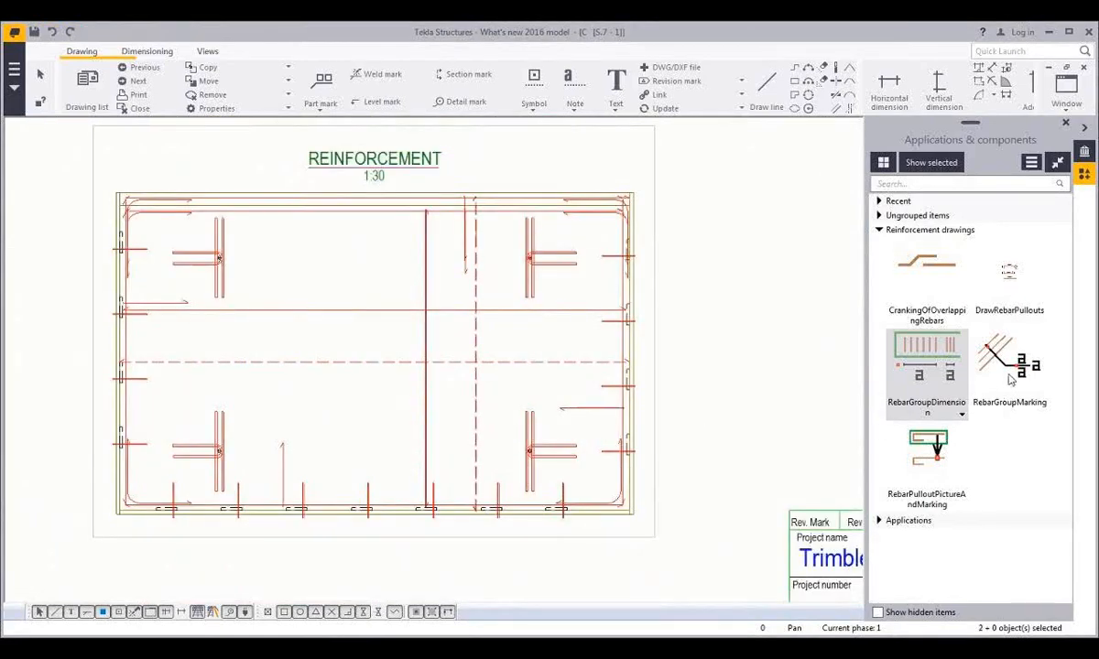
left_click(1010, 378)
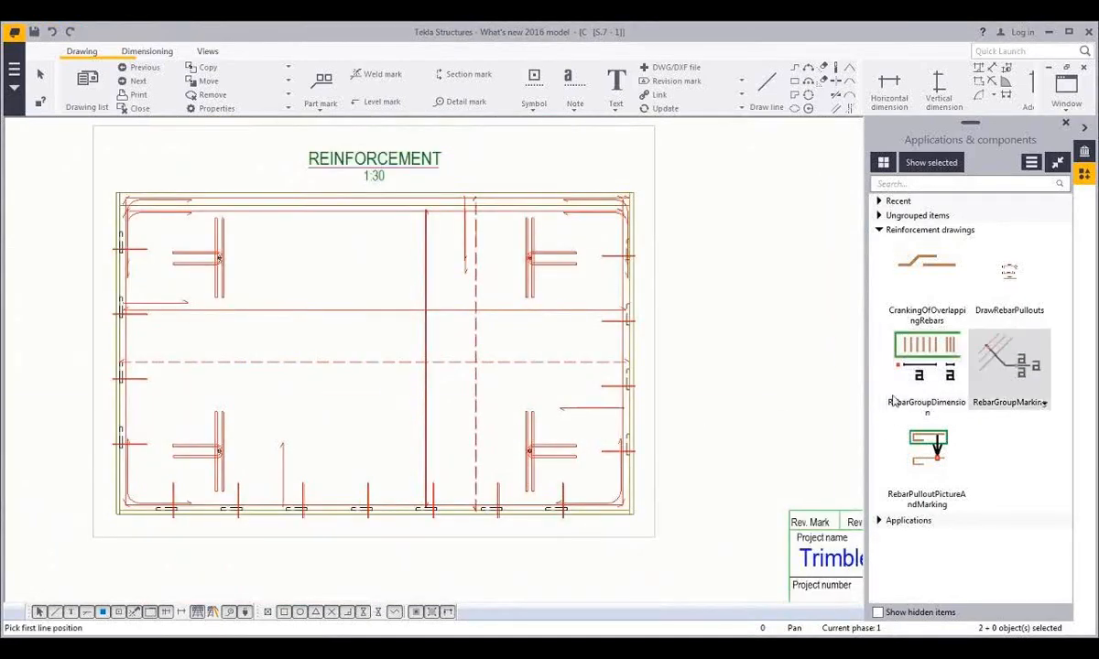
left_click(648, 438)
left_click(651, 404)
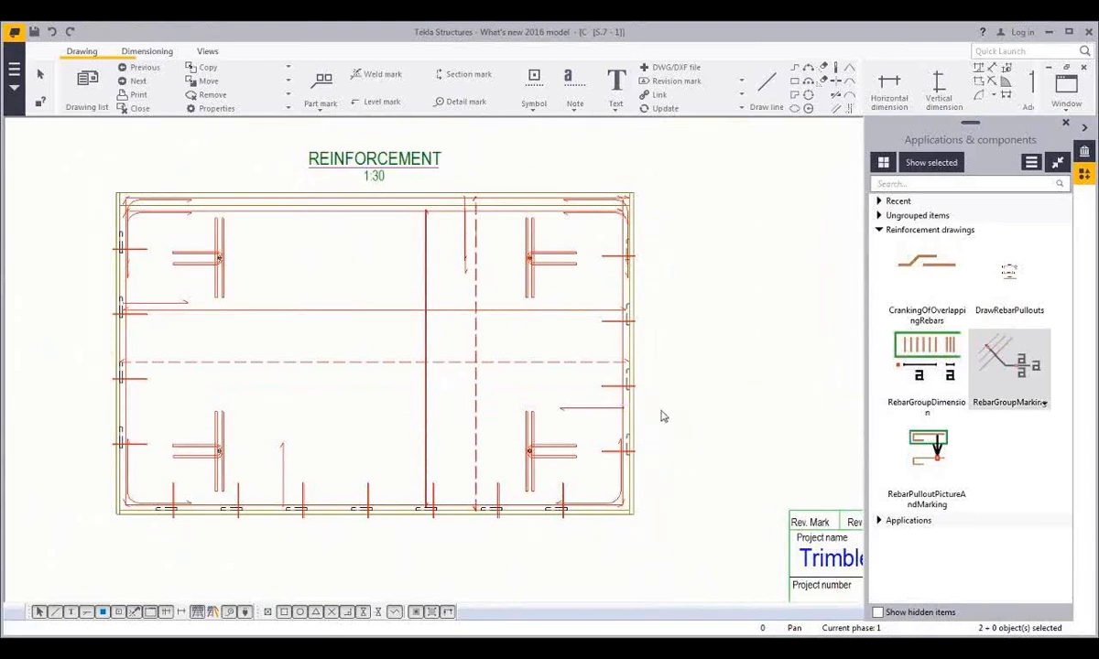
mouse_move(648, 438)
left_mouse_down()
mouse_move(690, 436)
mouse_move(707, 390)
left_mouse_up()
middle_click_drag(727, 455, 719, 458)
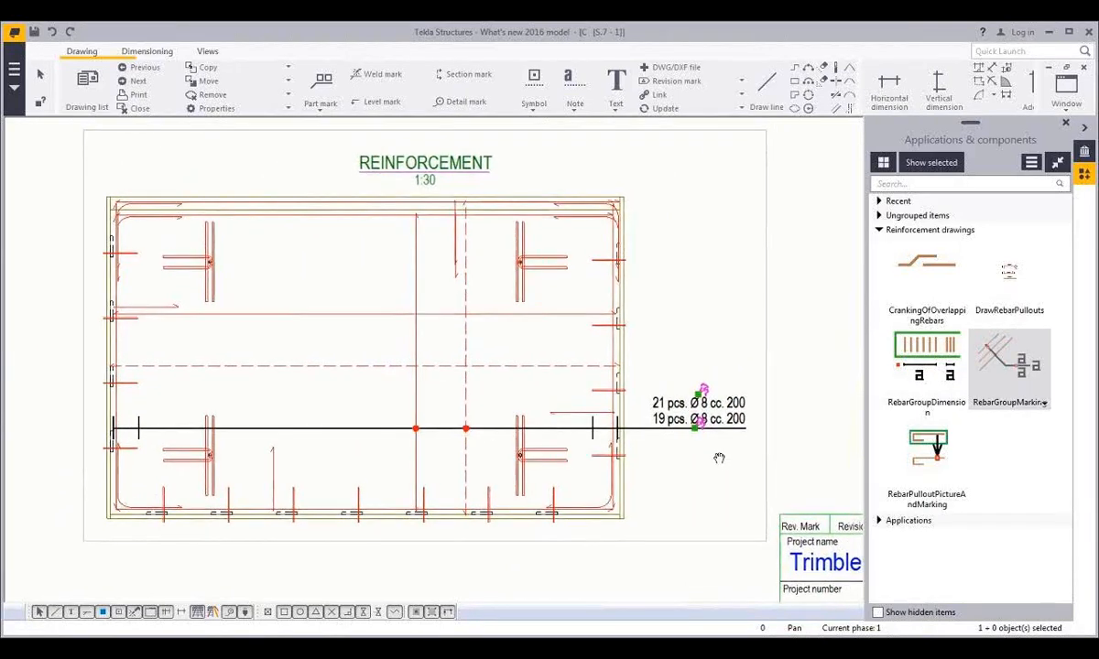
Add a RebarGroupMarking for the solid and dashed horizontal bars in the reinforcement plan, with the marks above the slab
middle_click_drag(630, 390, 636, 438)
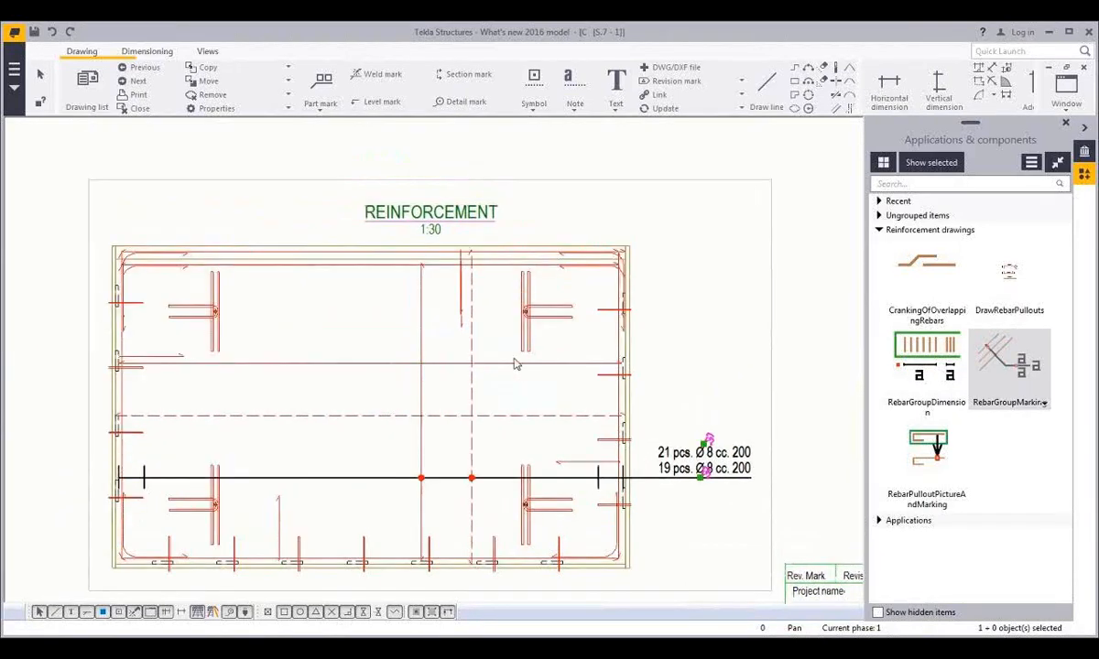
left_click_drag(508, 351, 499, 443)
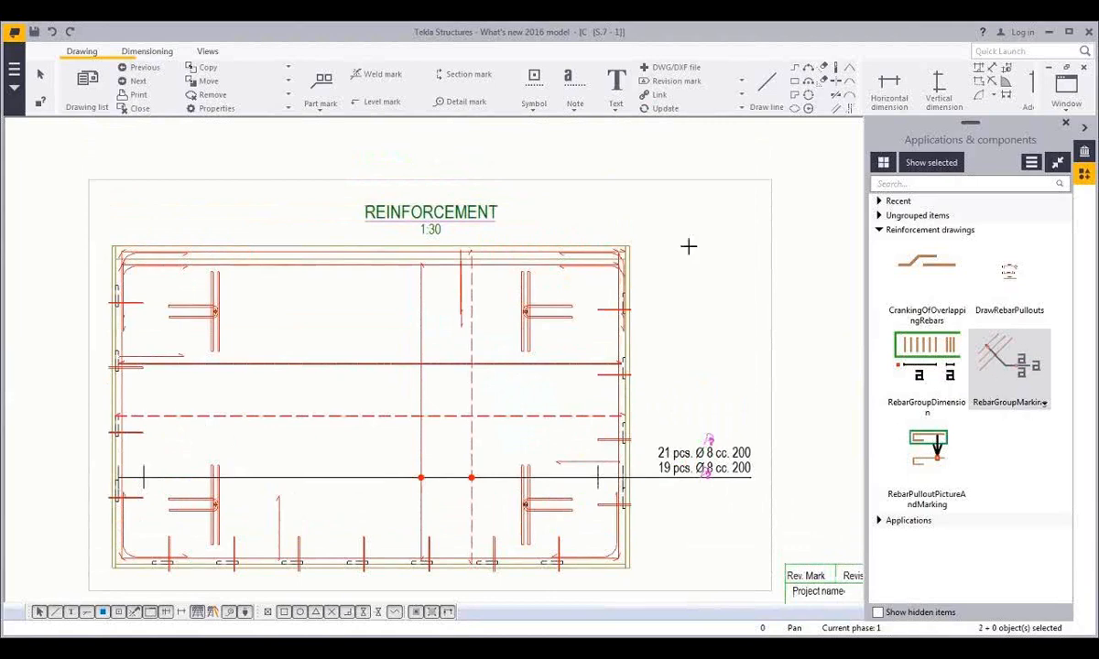
left_click(510, 231)
left_click(669, 199)
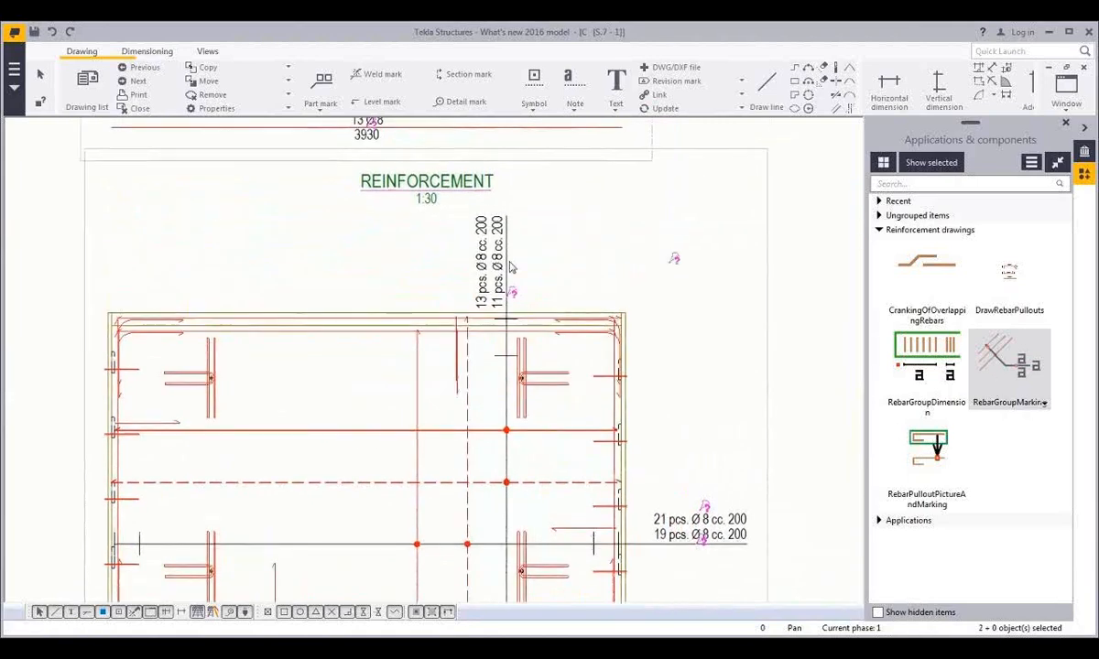
Modify the marking above the slab to the geometry whose leader bends parallel to the bars, and close the dialog
left_click(510, 267)
double_click(510, 266)
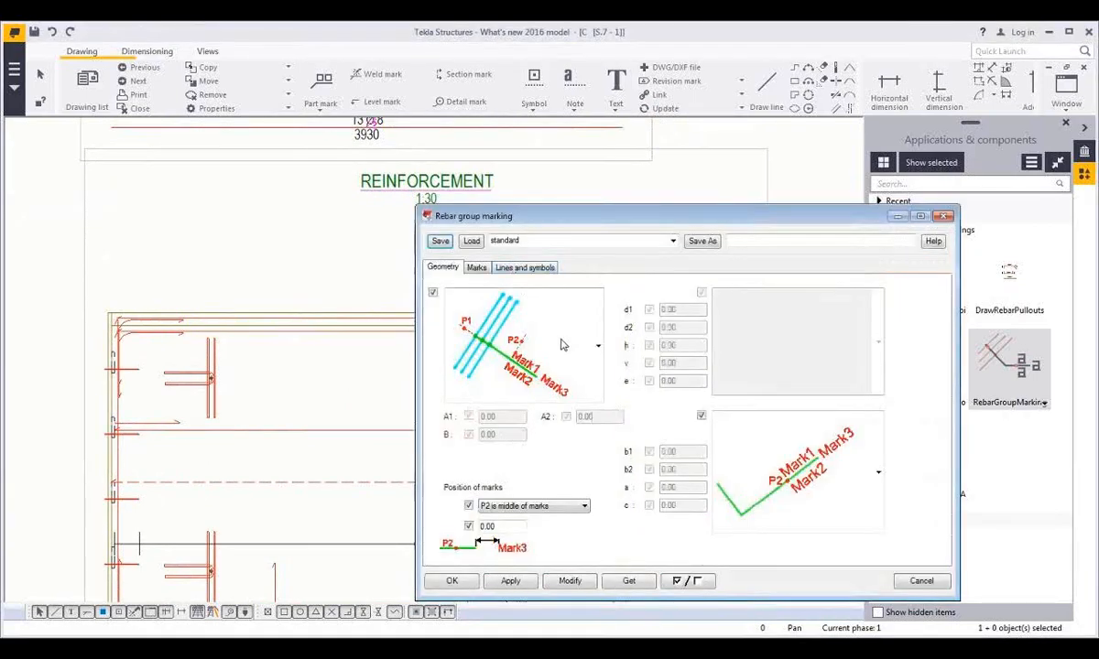
left_click(563, 344)
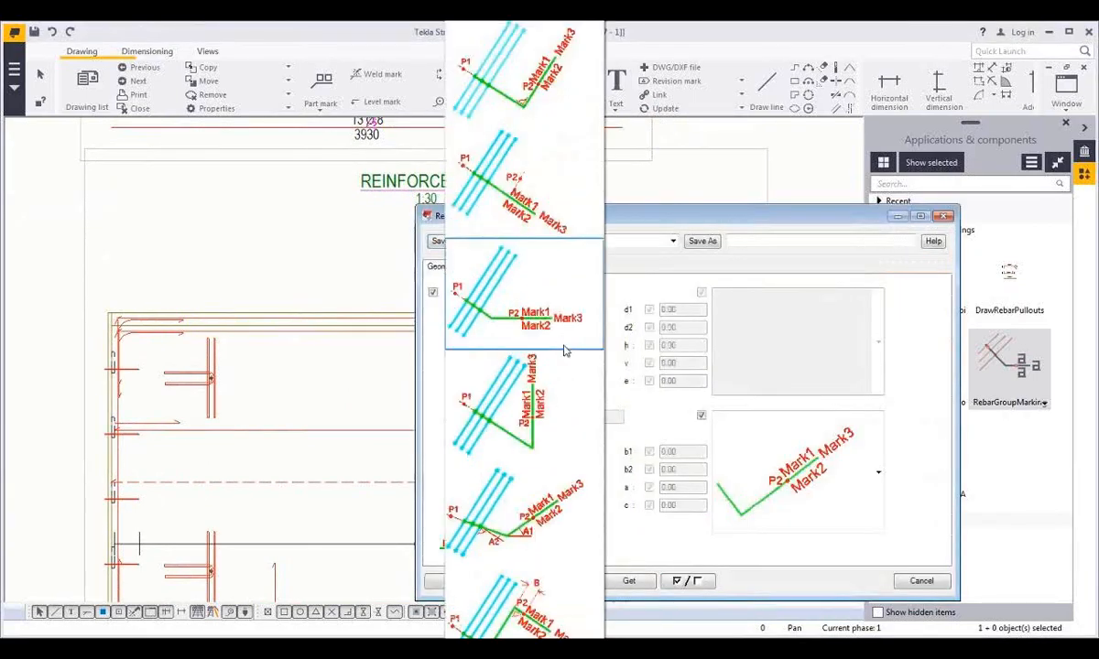
left_click(557, 113)
left_click(570, 580)
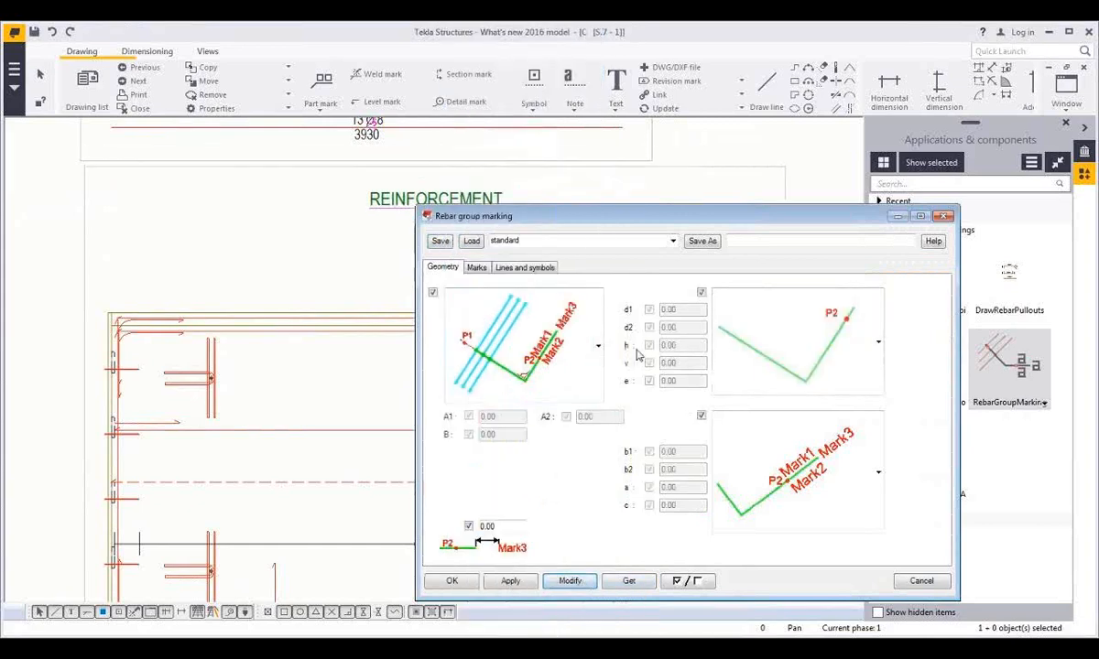
middle_click_drag(276, 392, 5, 394)
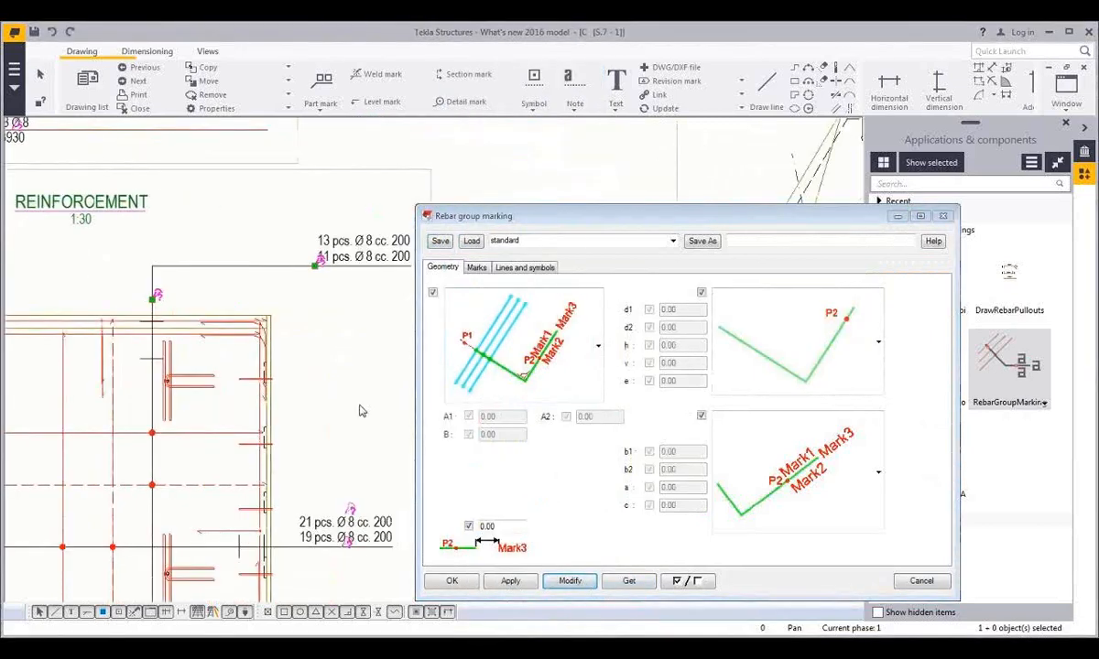
left_click(920, 581)
scroll(539, 448, "down", 3)
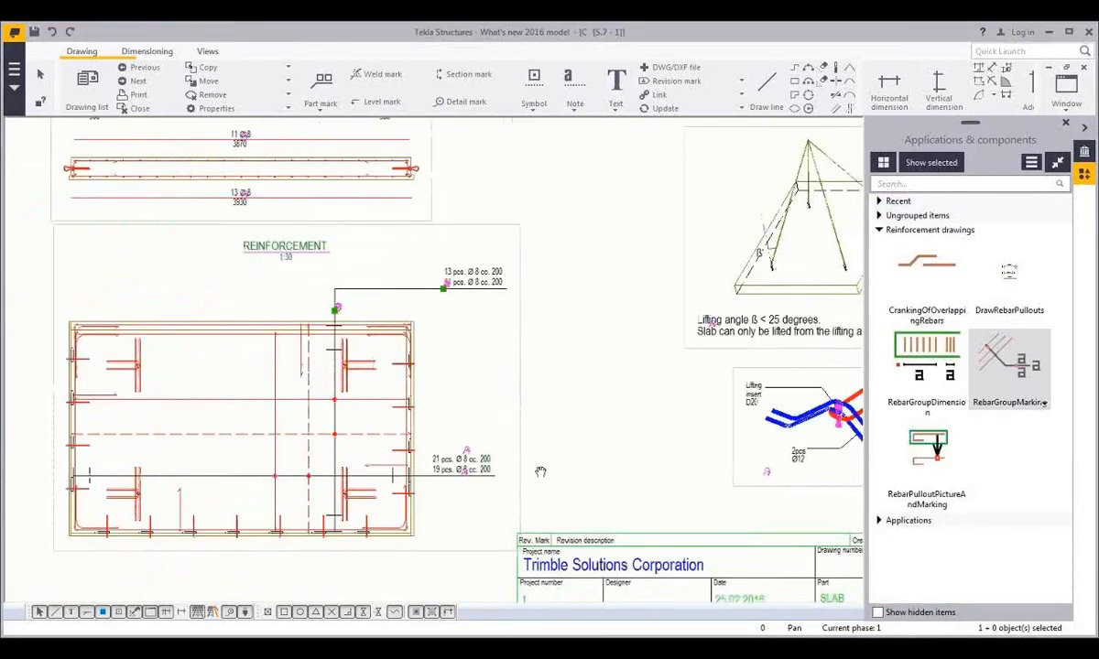
scroll(540, 474, "down", 4)
scroll(413, 499, "down", 3)
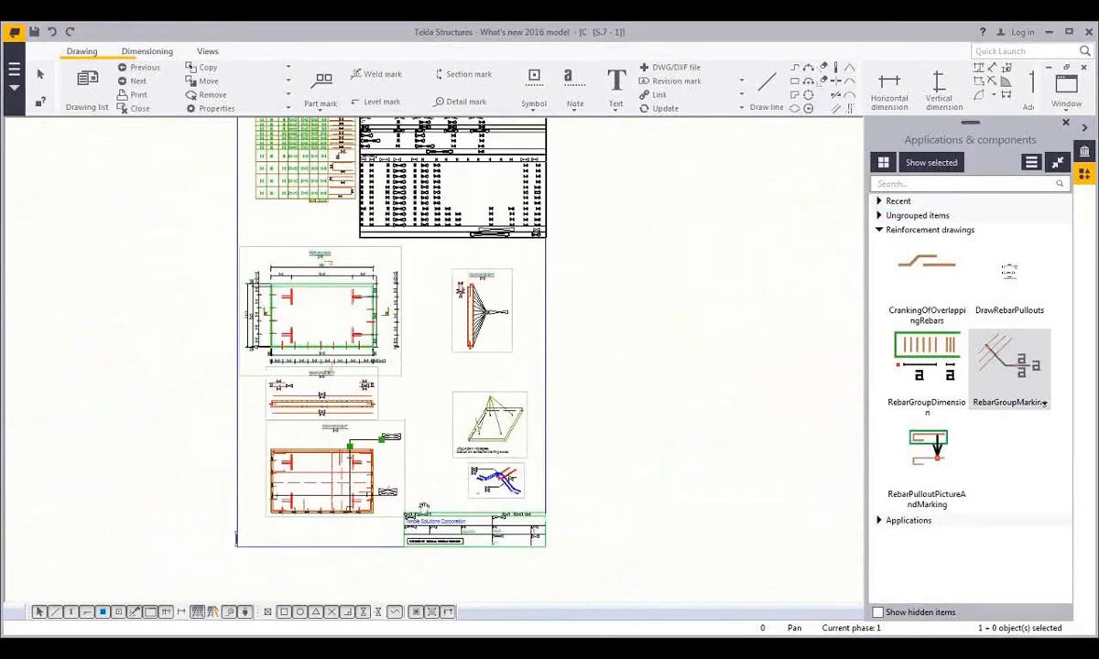
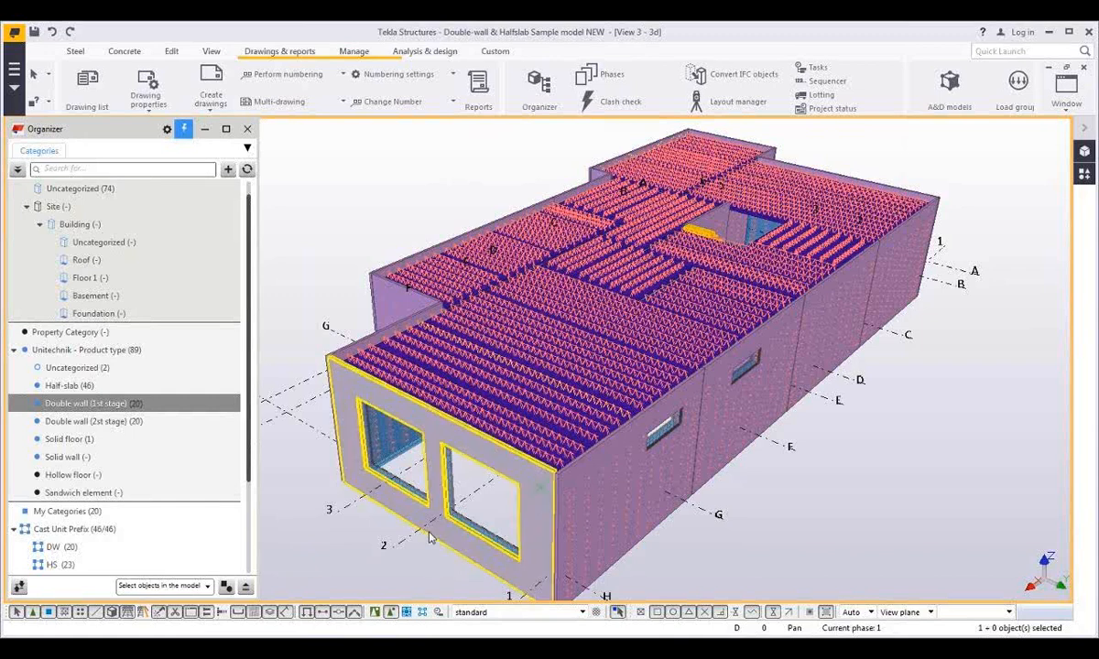
Check the Unitechnik product type in the front double wall panel's user-defined attributes and close the dialog without changes
right_click(431, 535)
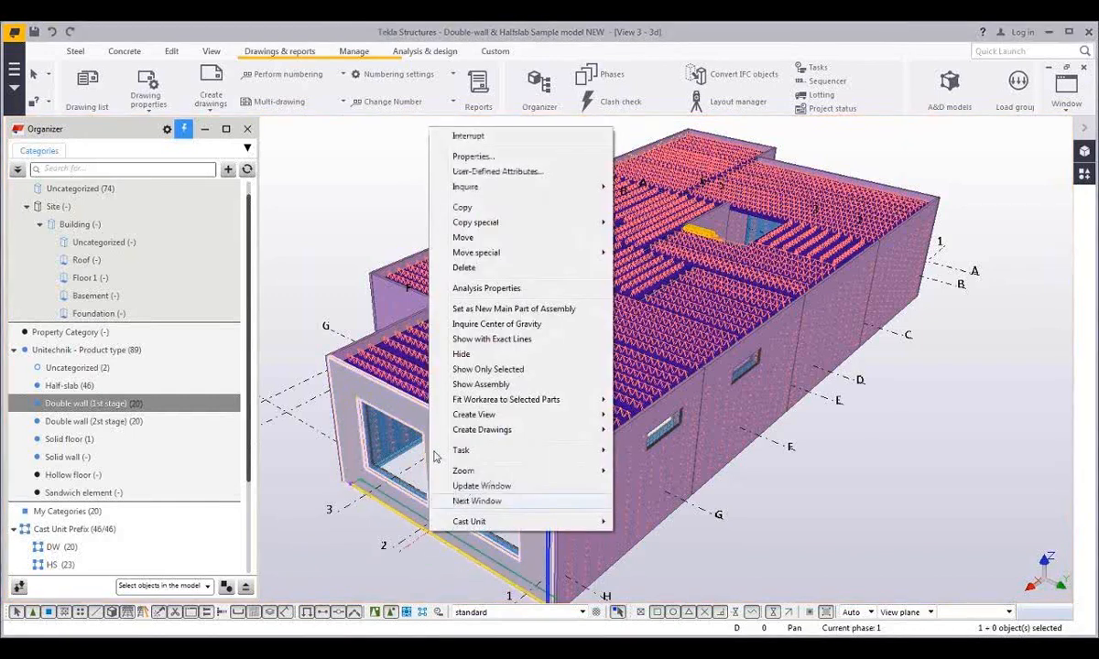
left_click(470, 172)
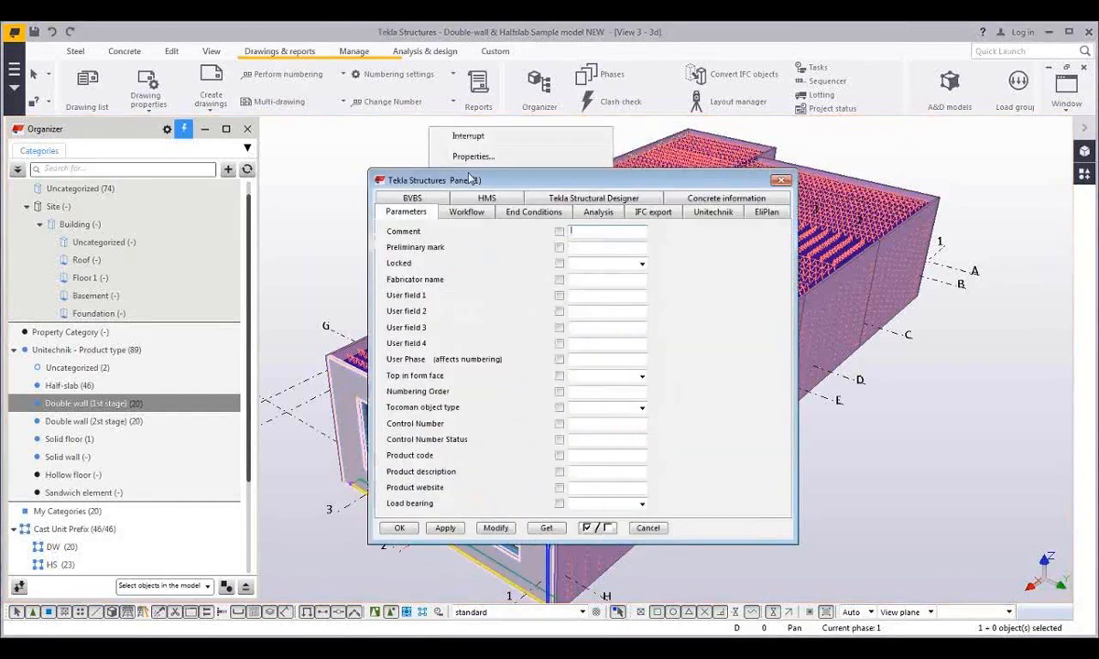
left_click(705, 198)
left_click(712, 198)
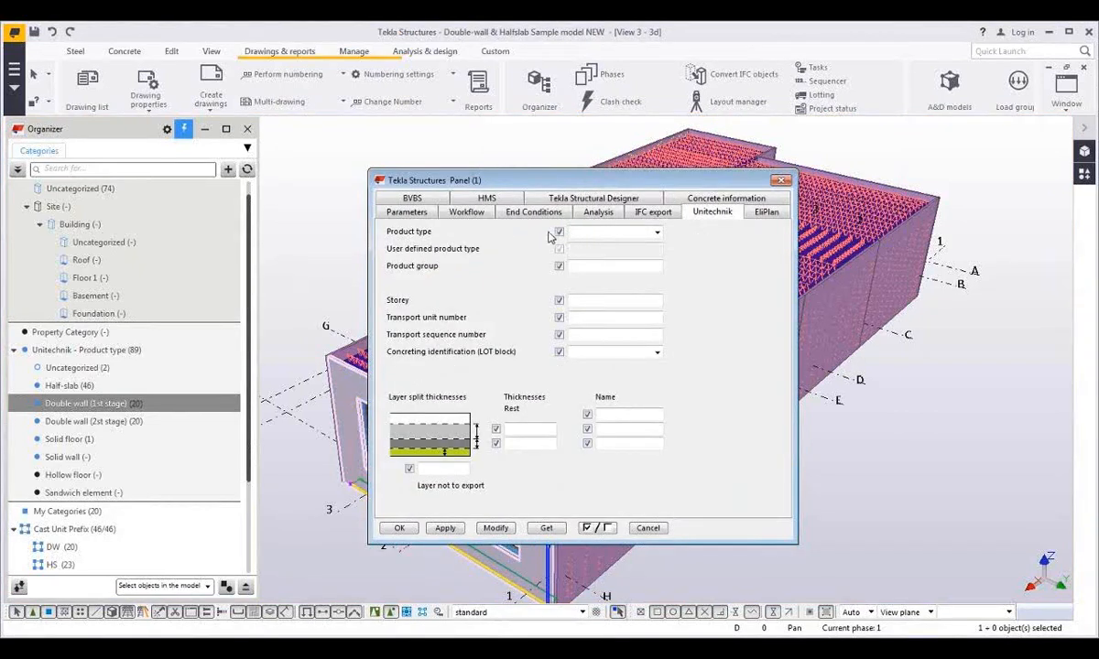
left_click(650, 529)
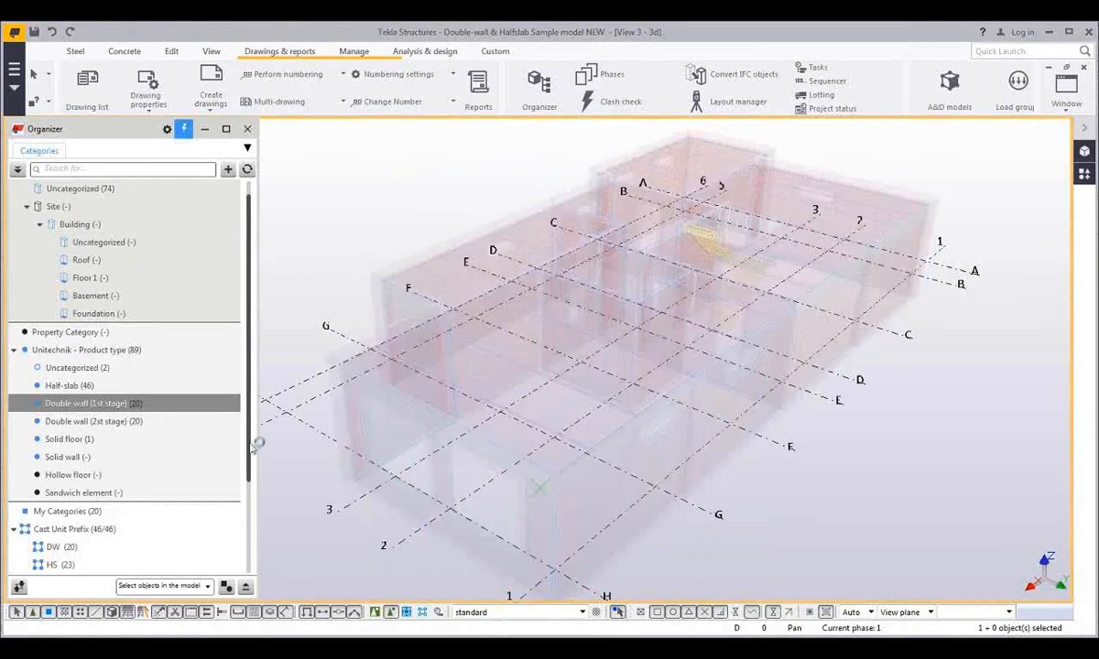
Highlight the objects of the Half-slab, Double wall and Solid floor categories one after another, and synchronize the Organizer
left_click(140, 388)
left_click(137, 403)
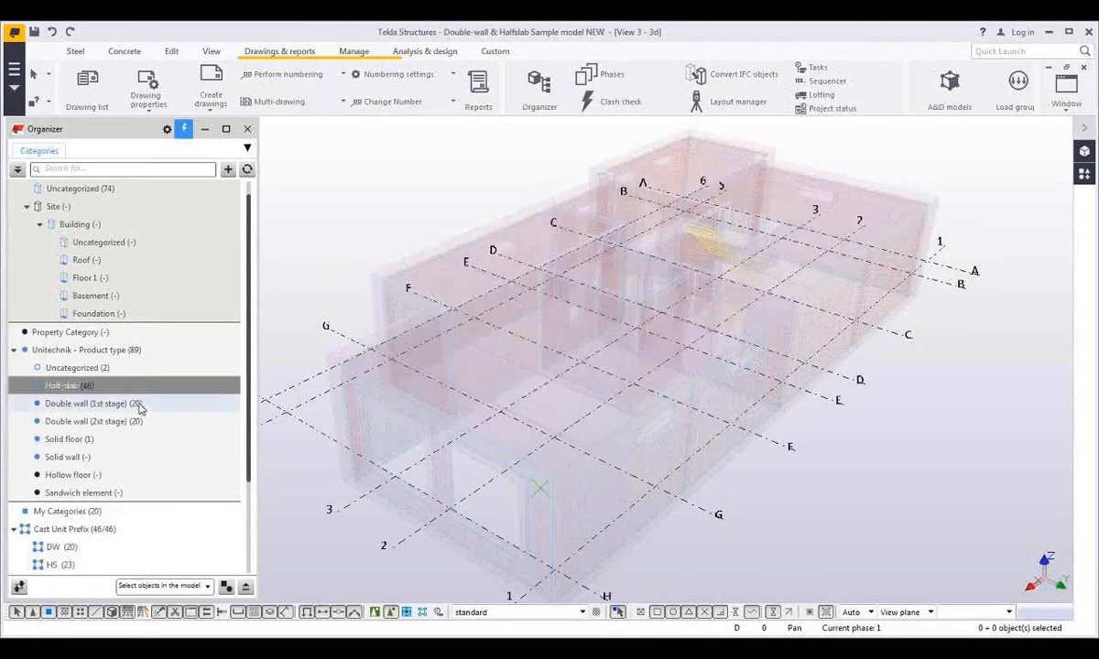
left_click(141, 422)
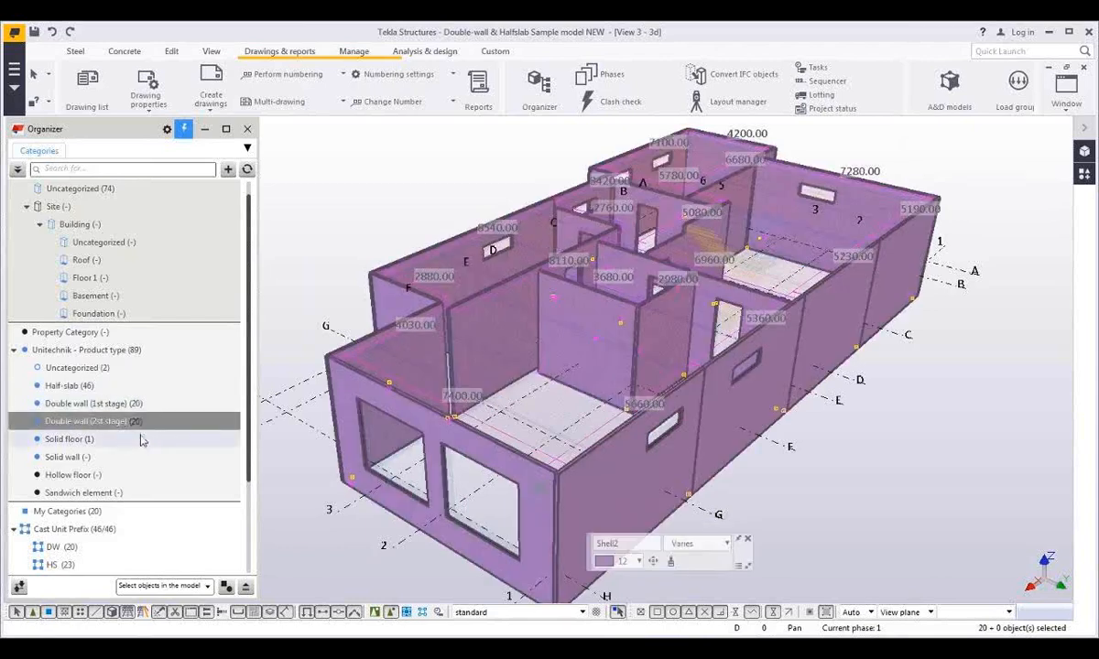
left_click(141, 441)
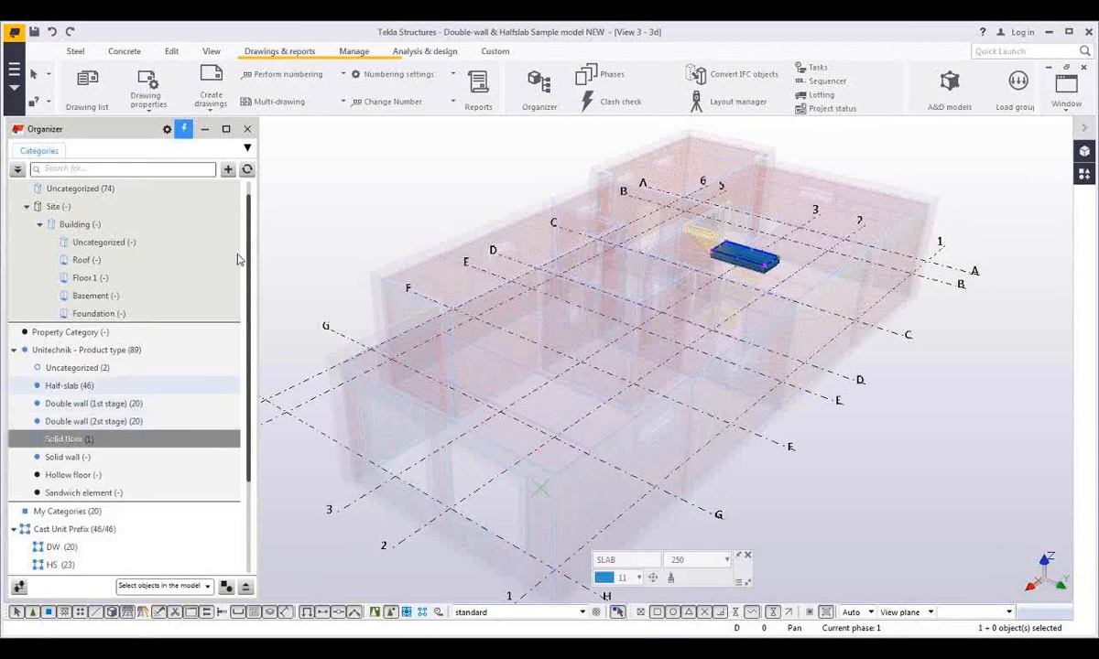
left_click(247, 171)
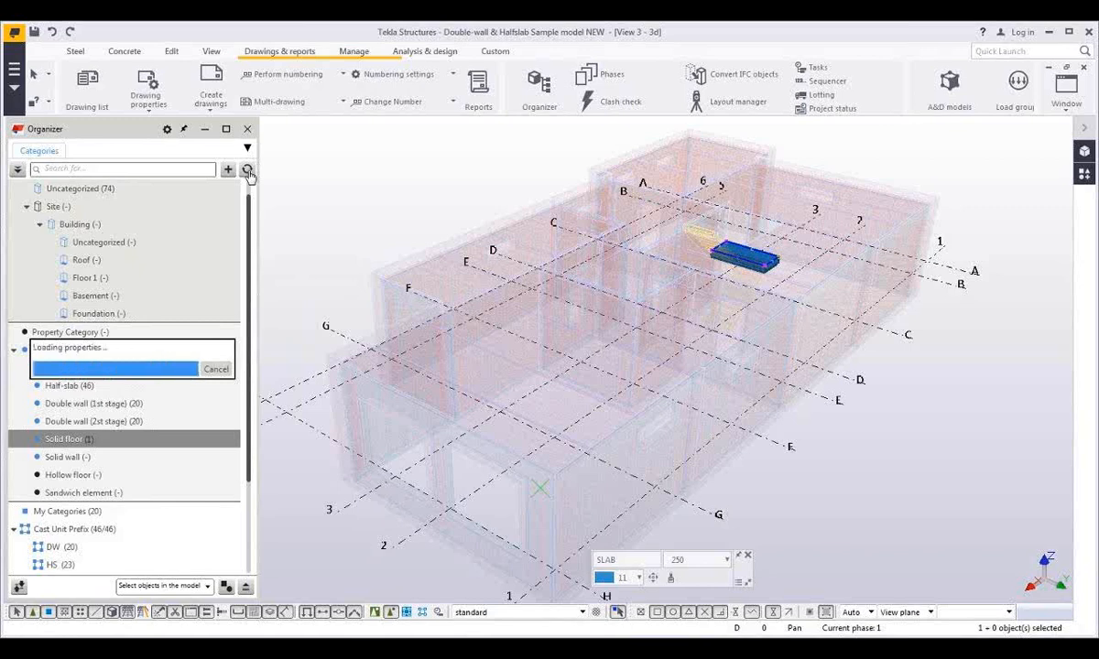
Highlight the Double wall (2st stage) objects and check the Unitechnik product type of the front panel's second shell
left_click(209, 423)
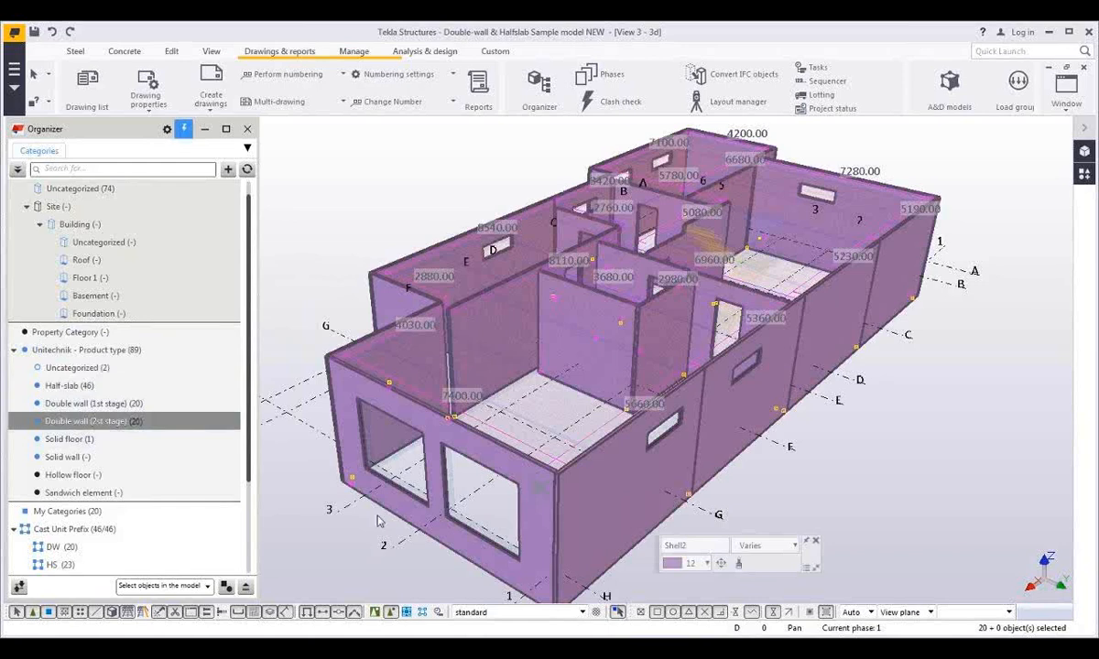
right_click(381, 511)
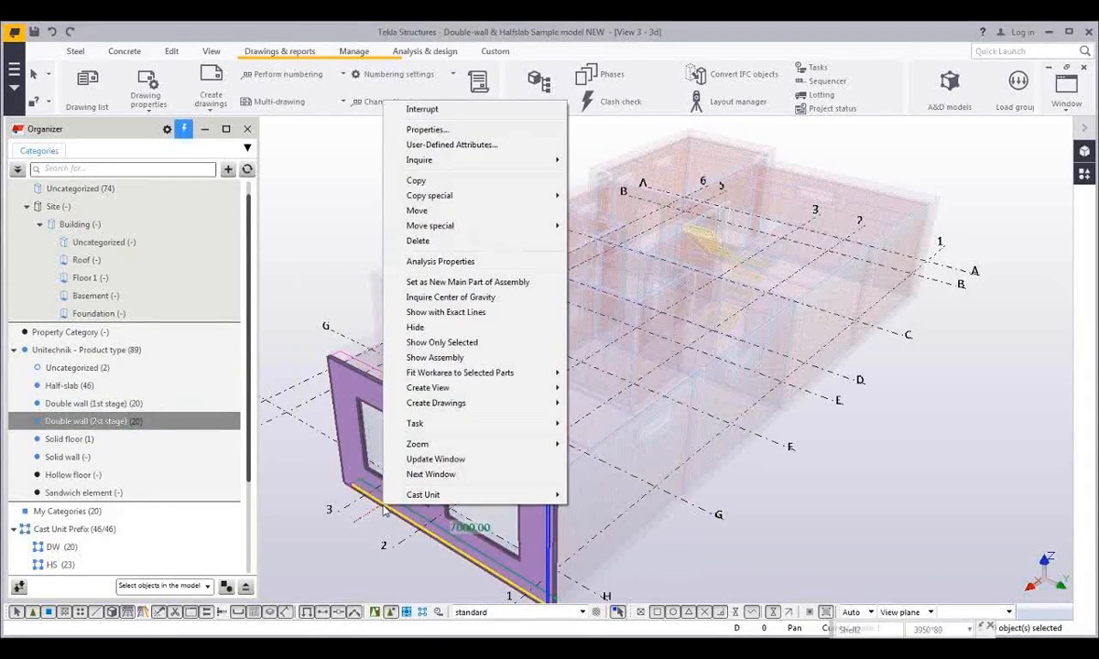
left_click(452, 146)
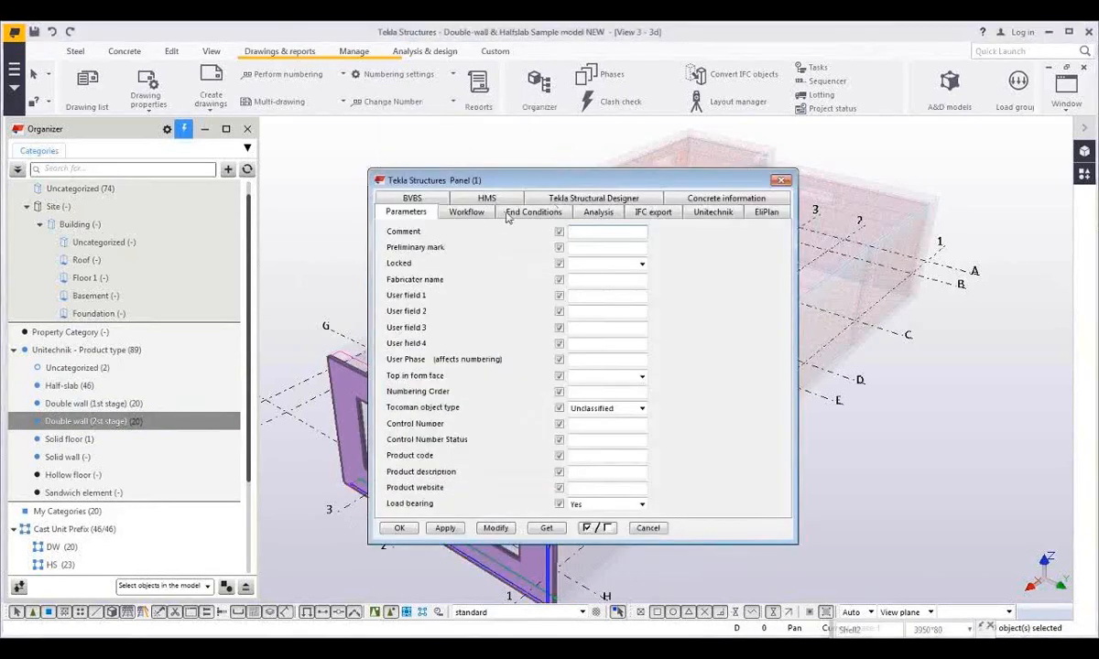
left_click(693, 212)
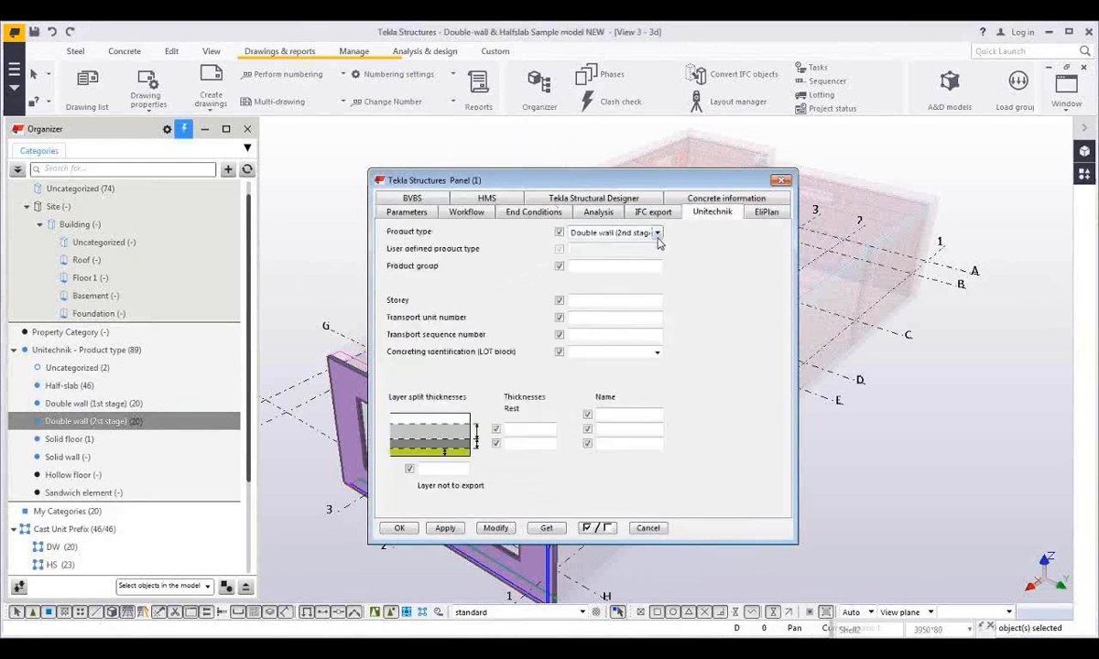
left_click(648, 529)
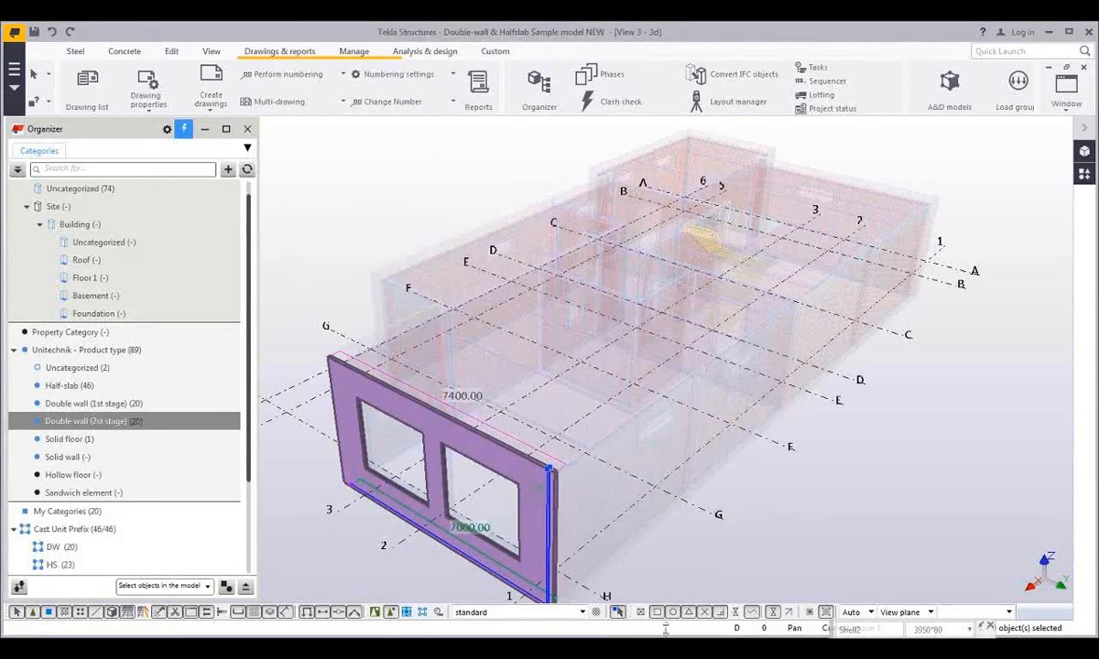
left_click(540, 487)
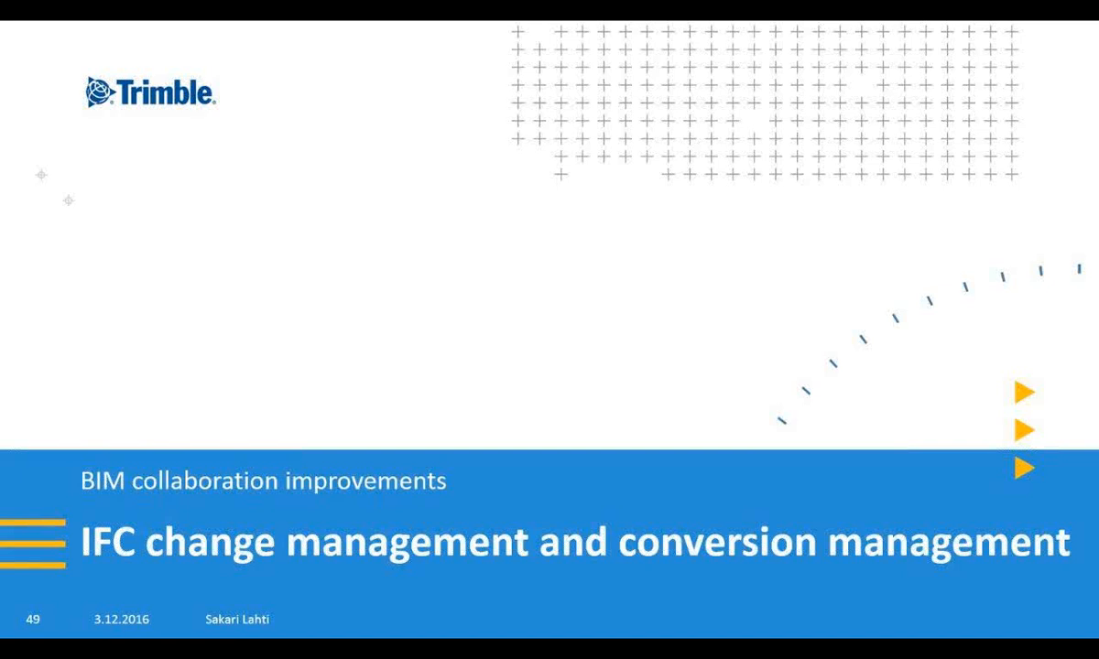
key("Right")
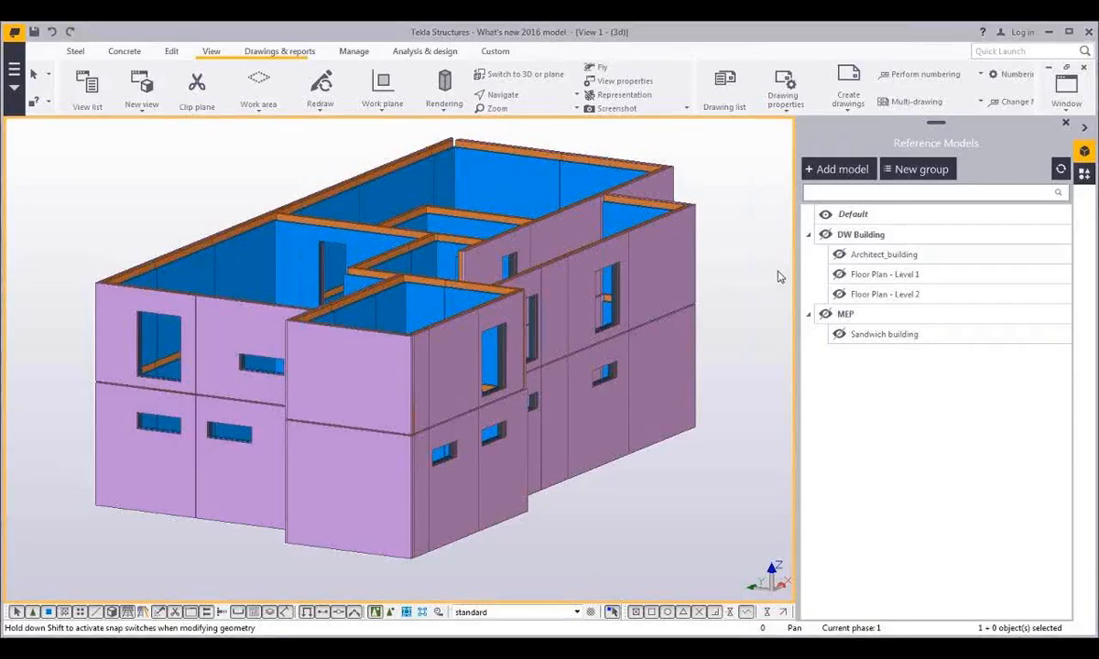
Make the Architect_building reference model visible in the 3D view and open its change detection settings
left_click(839, 256)
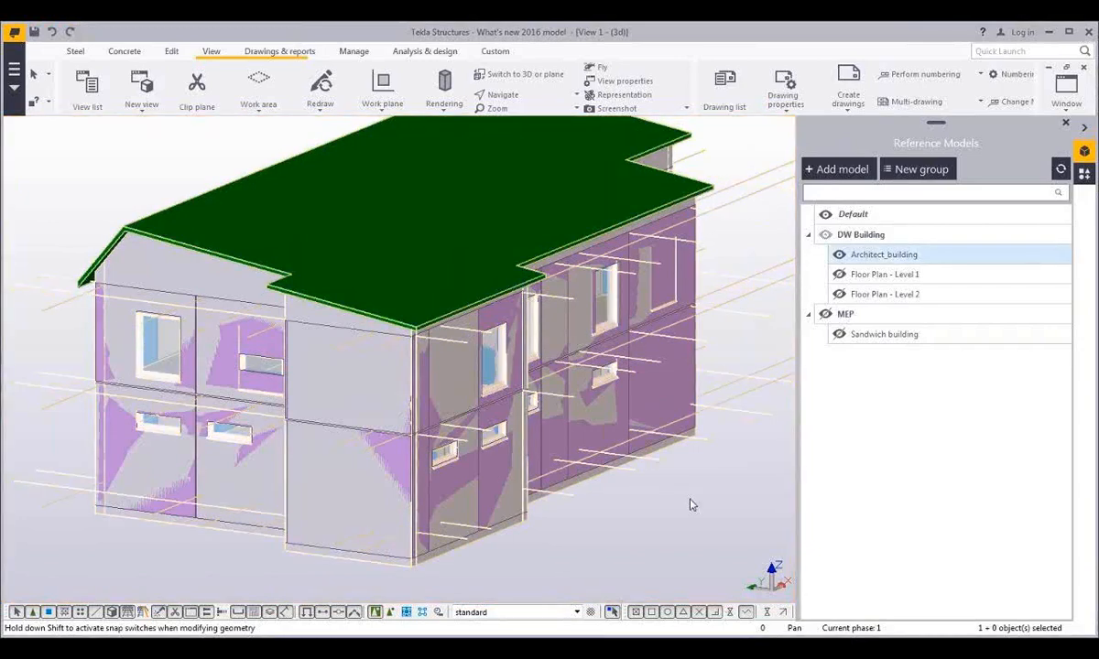
middle_click_drag(615, 550, 561, 554, "ctrl")
left_click(871, 259)
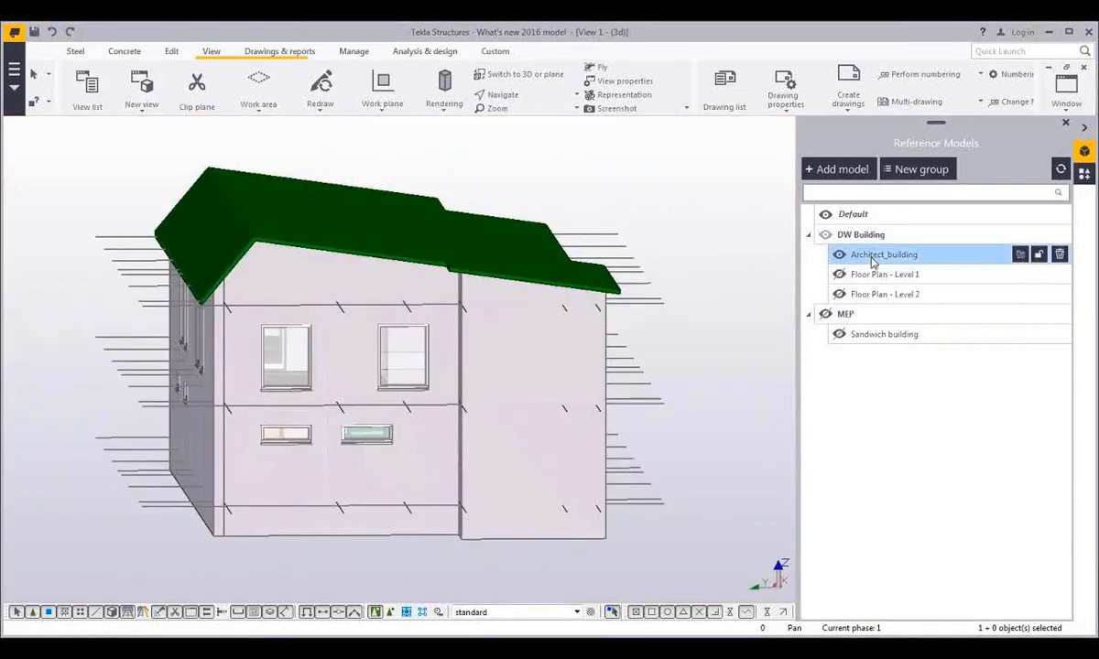
double_click(873, 259)
left_click(1061, 443)
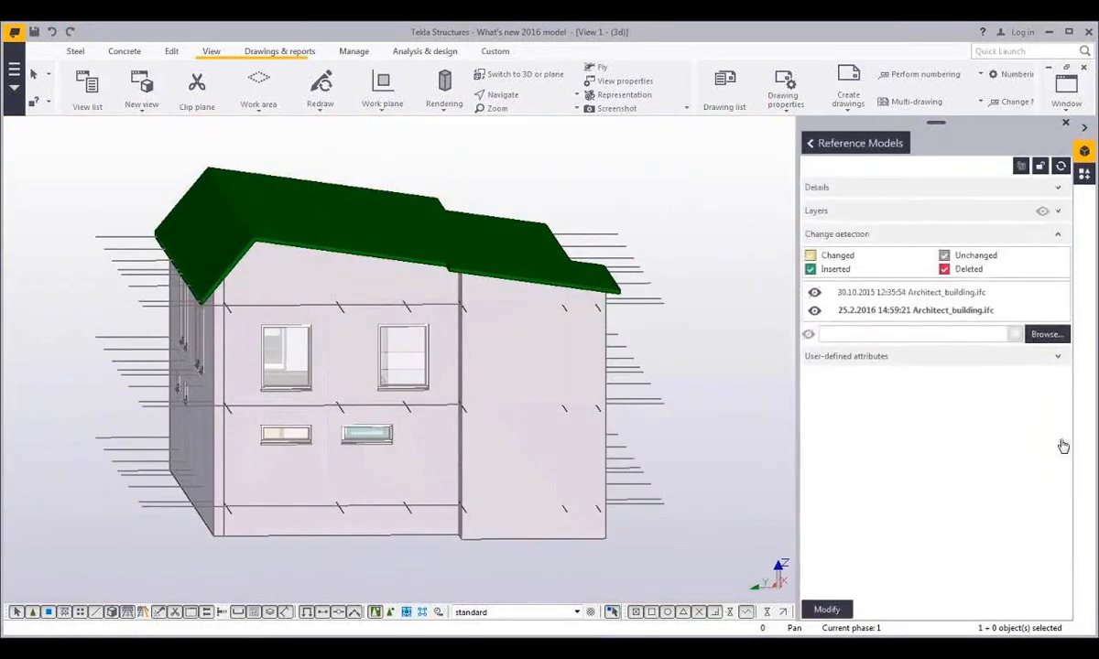
Compare the 30.10.2015 and 25.2.2016 versions of Architect_building.ifc and examine the changed facade in the model
left_click(830, 295)
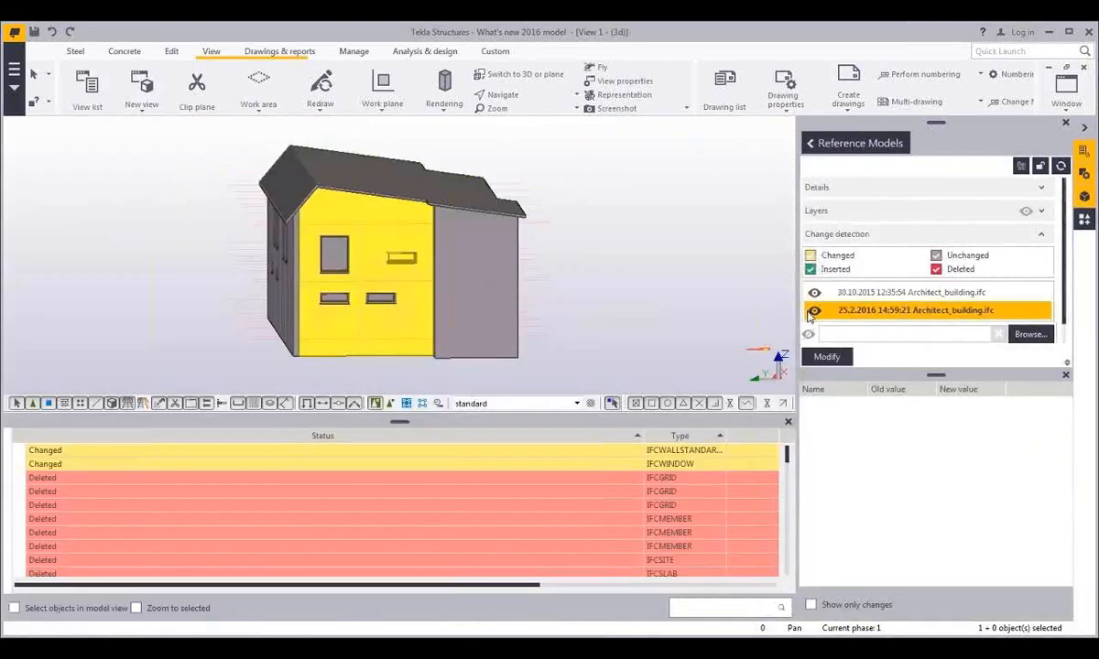
middle_click_drag(573, 322, 611, 330)
scroll(471, 299, "up", 5)
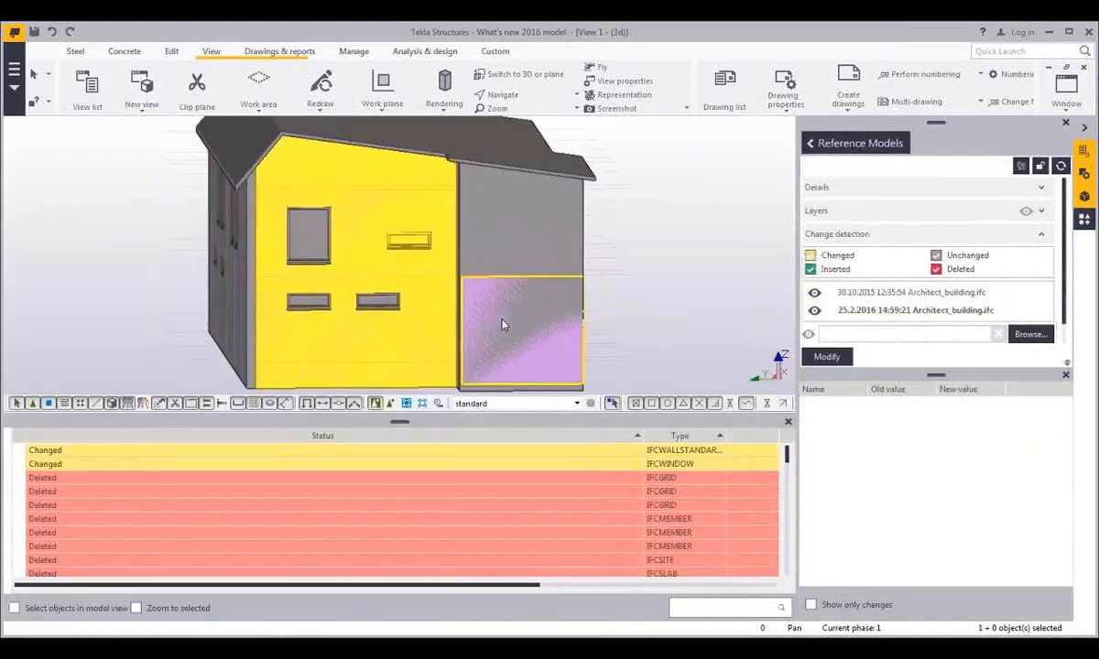
scroll(523, 320, "down", 2)
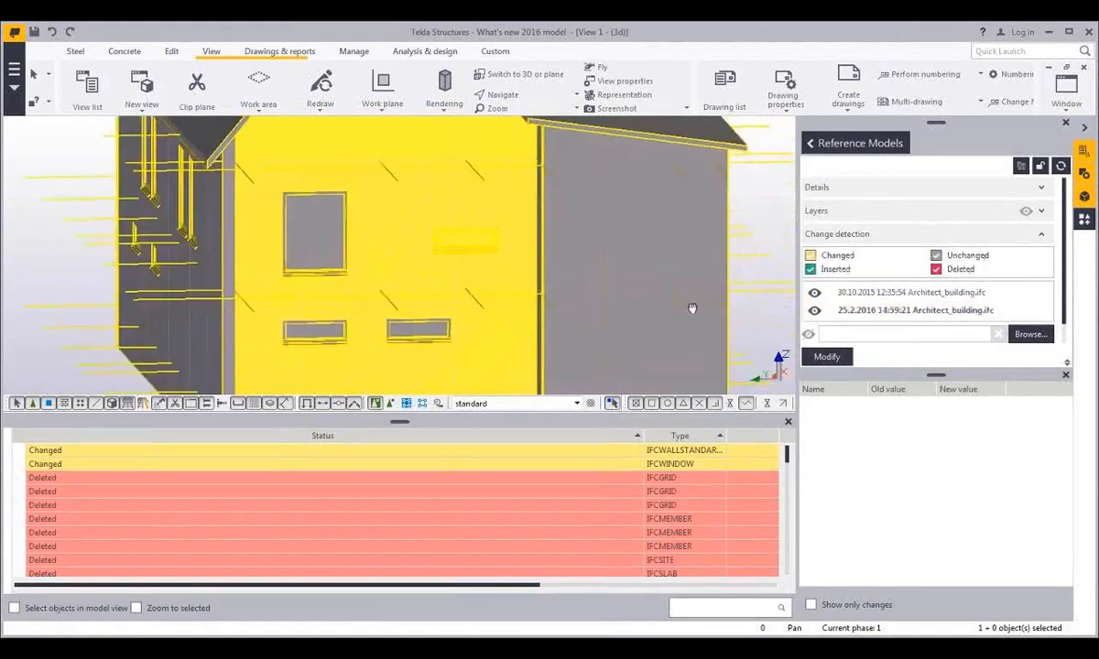
Display the 30.10.2015 version of Architect_building.ifc alone, and switch the display to the 25.2.2016 version only
left_click(814, 293)
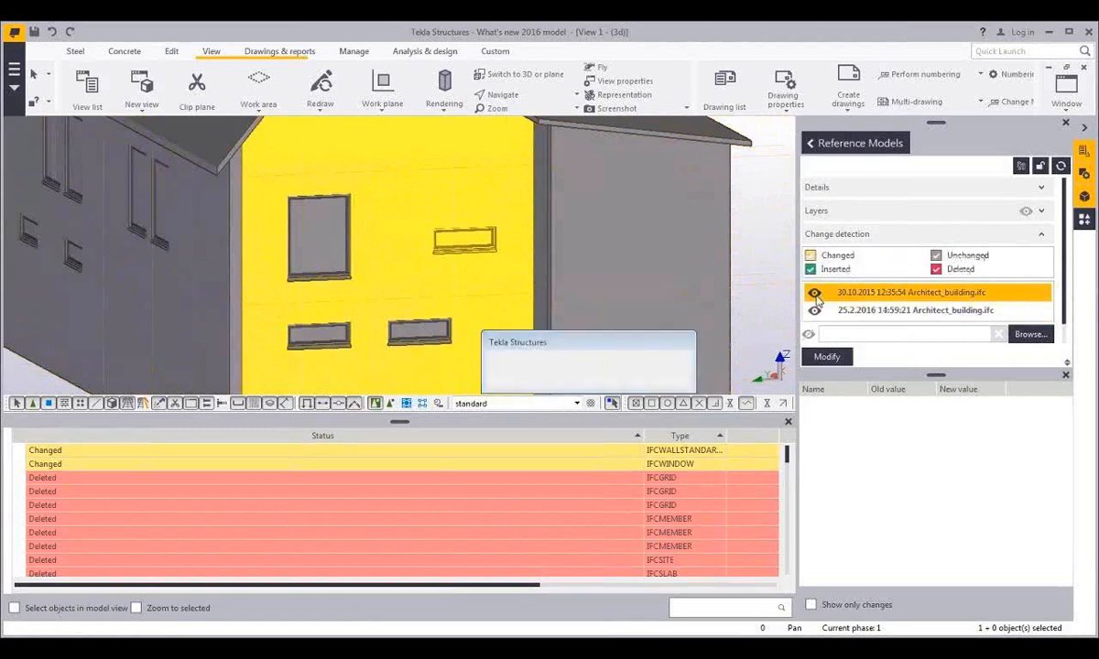
left_click(815, 310)
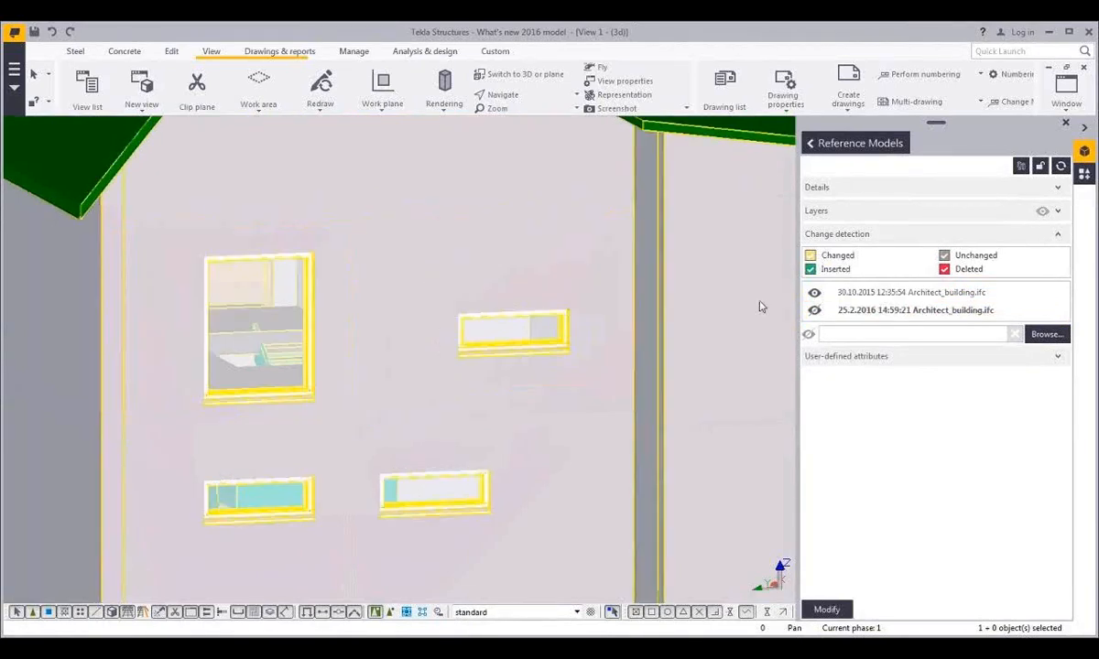
left_click(814, 309)
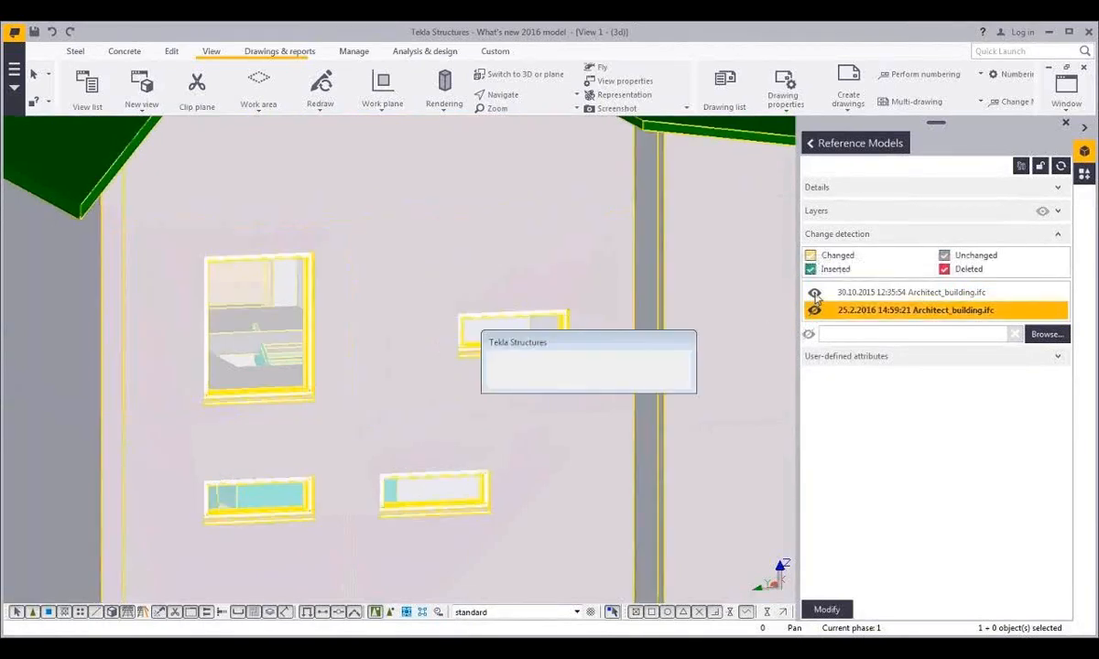
left_click(815, 293)
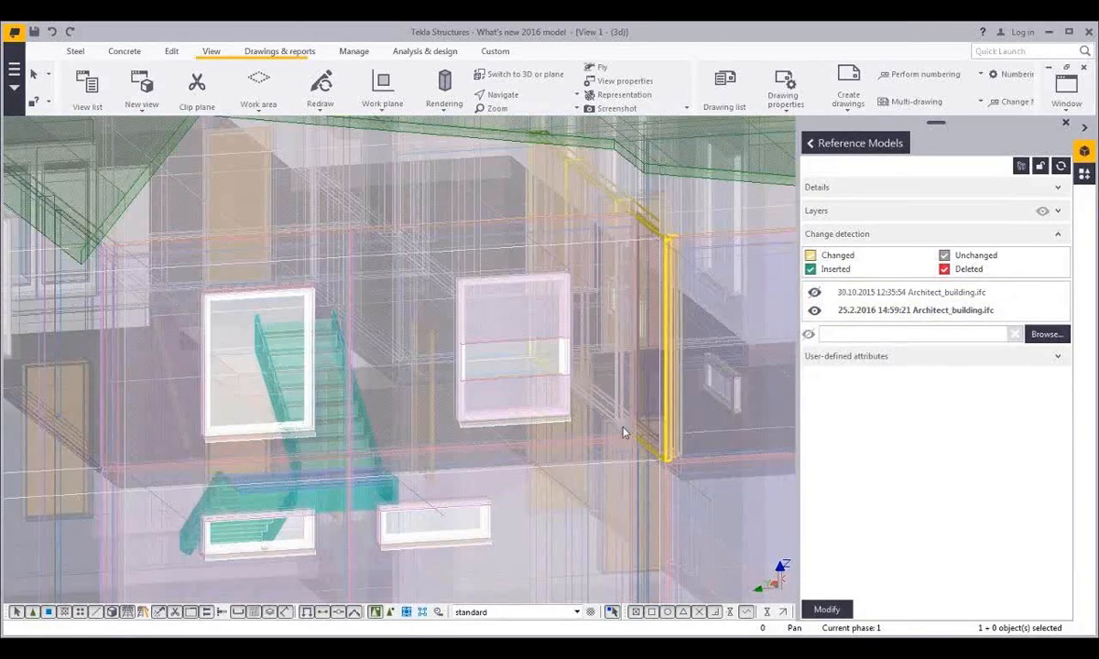
Move the wall's low window opening down to the reference window's sill and raise its upper edge 1500 mm to the reference window's head
left_click(624, 432)
middle_click_drag(556, 412, 528, 423)
scroll(536, 403, "up", 2)
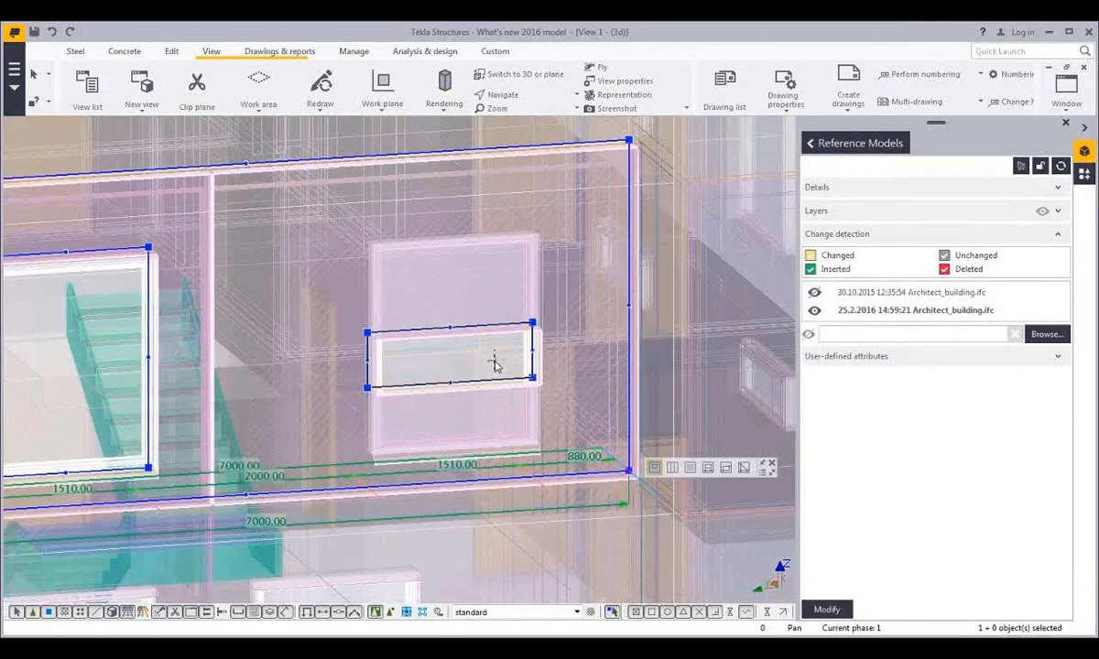
middle_click_drag(497, 360, 409, 372, "ctrl")
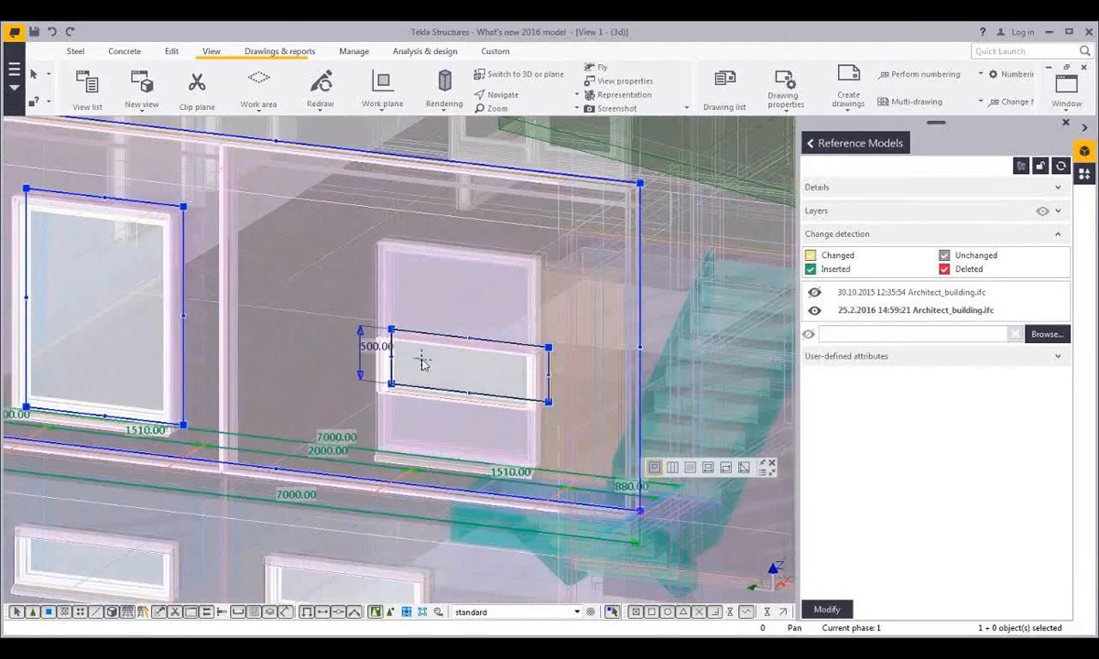
left_click_drag(422, 391, 423, 429)
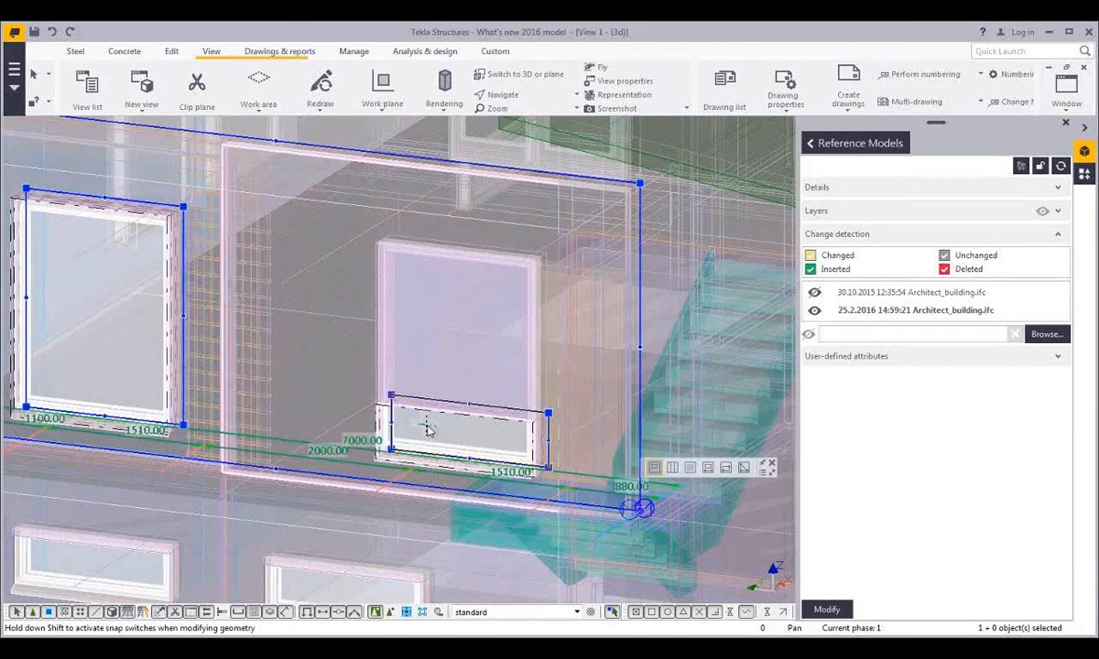
middle_click_drag(456, 456, 498, 423, "ctrl")
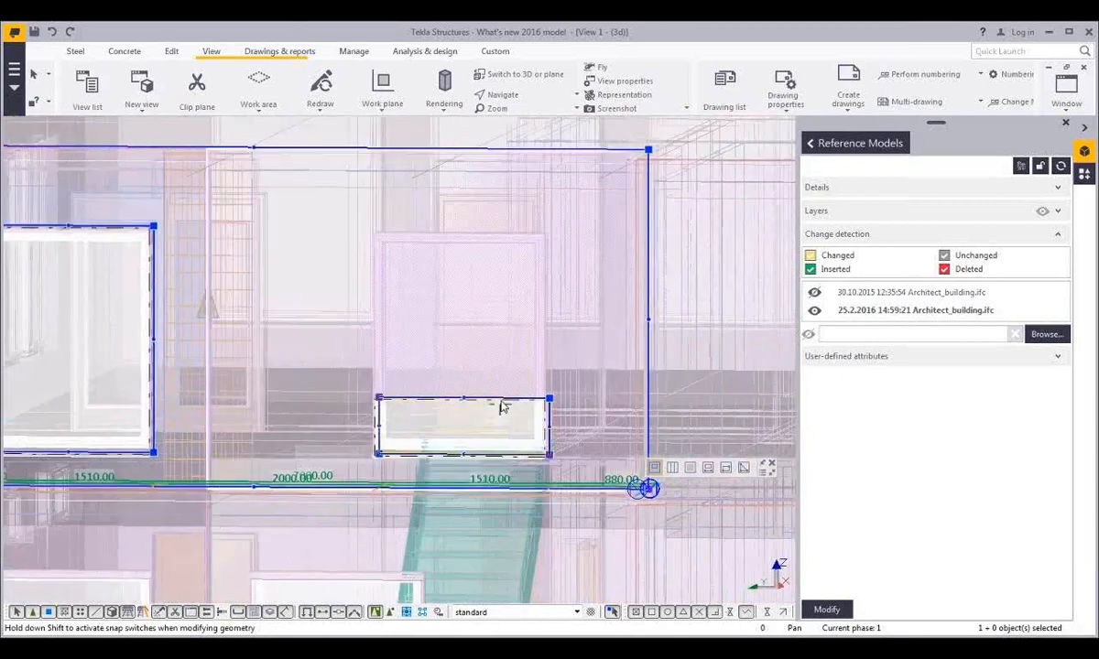
left_click_drag(500, 403, 471, 228)
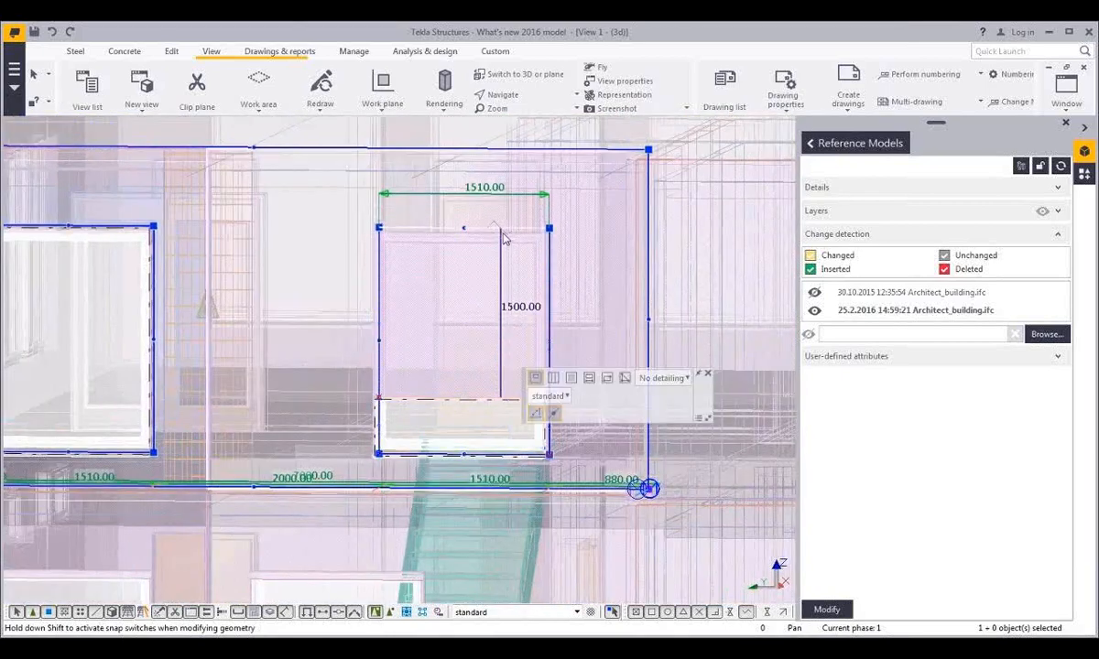
middle_click_drag(511, 427, 450, 449, "ctrl")
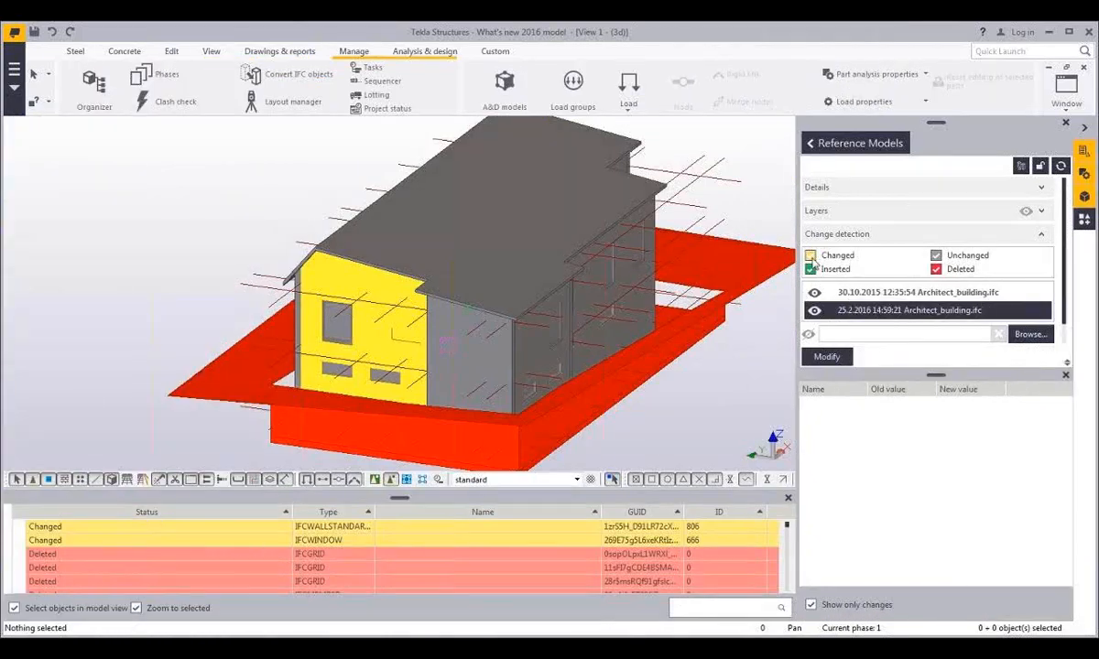
Limit the version comparison to inserted objects and zoom to the new IFCMEMBER stair parts one by one
left_click(1011, 260)
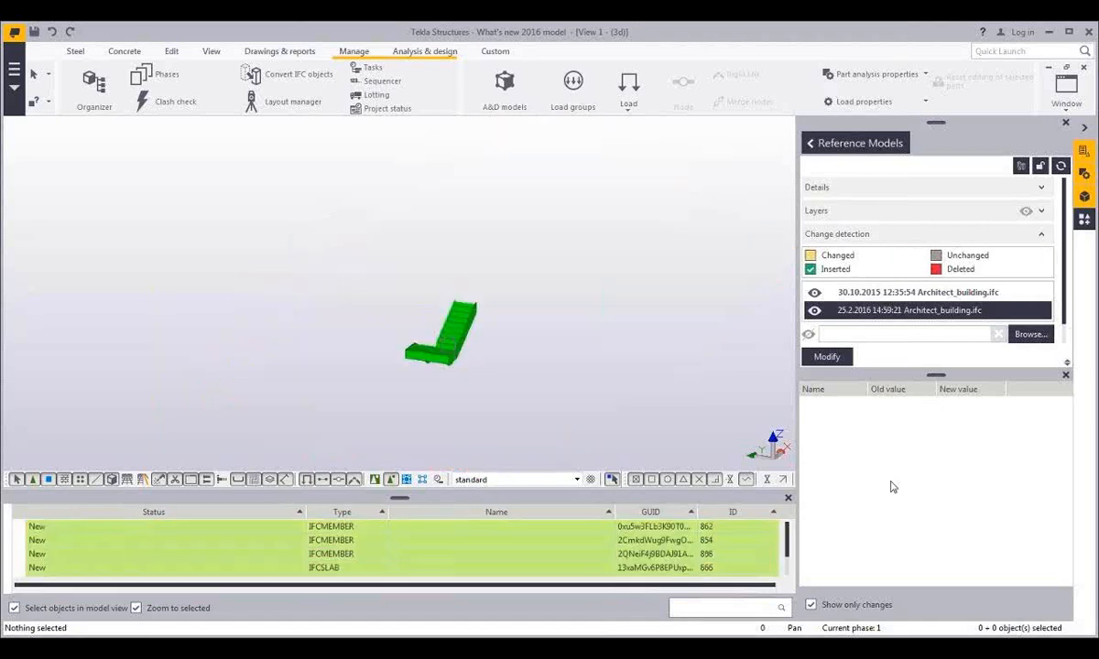
left_click(497, 556)
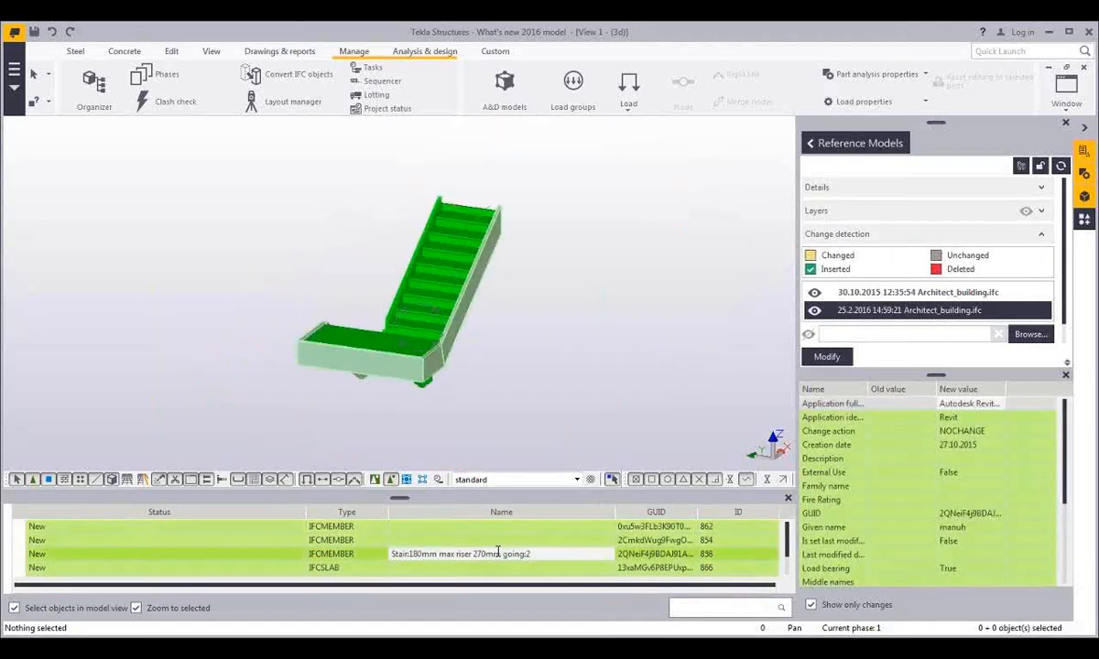
left_click(500, 538)
left_click(499, 528)
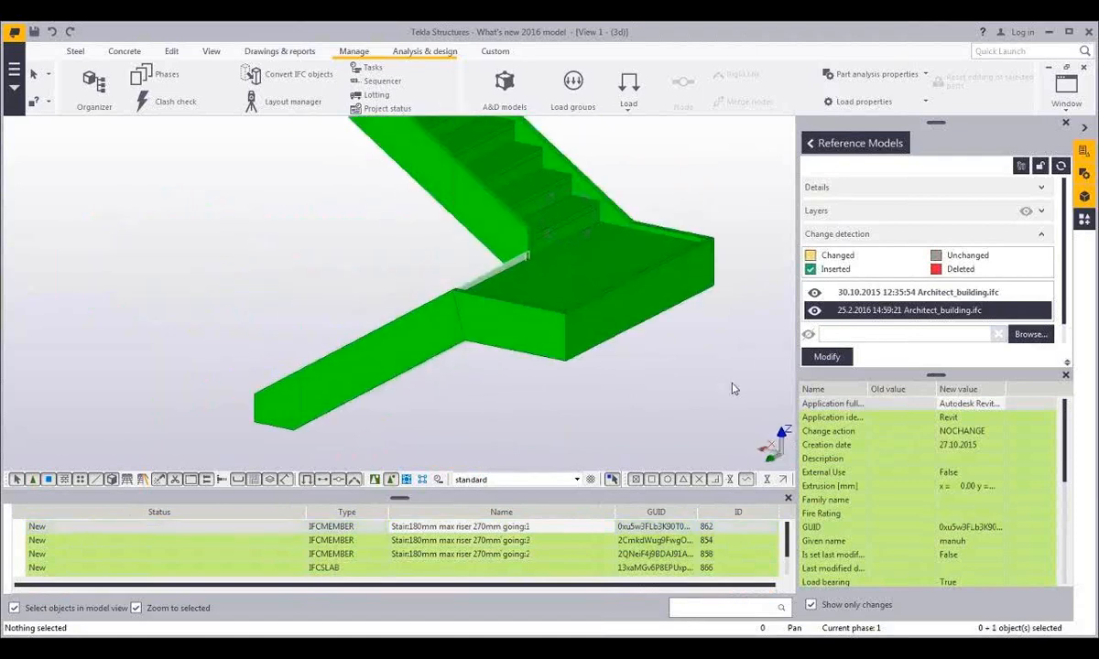
Open conversion management for the reference model's 180mm stair objects and set the landing slab's conversion status to Conversion
left_click(1020, 170)
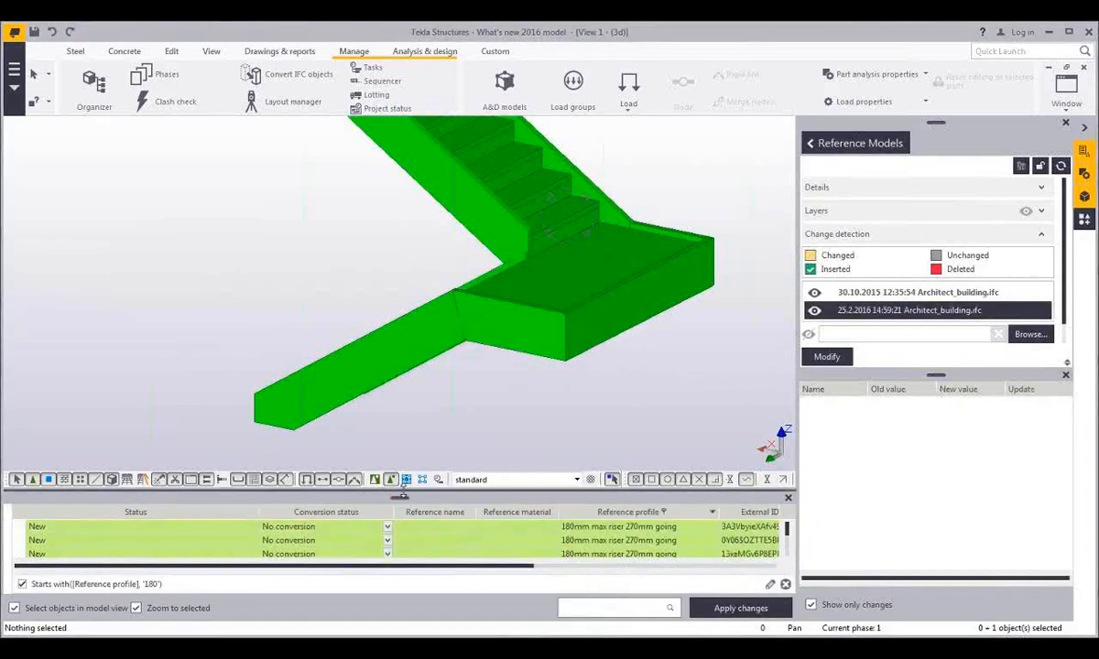
left_click_drag(400, 494, 400, 451)
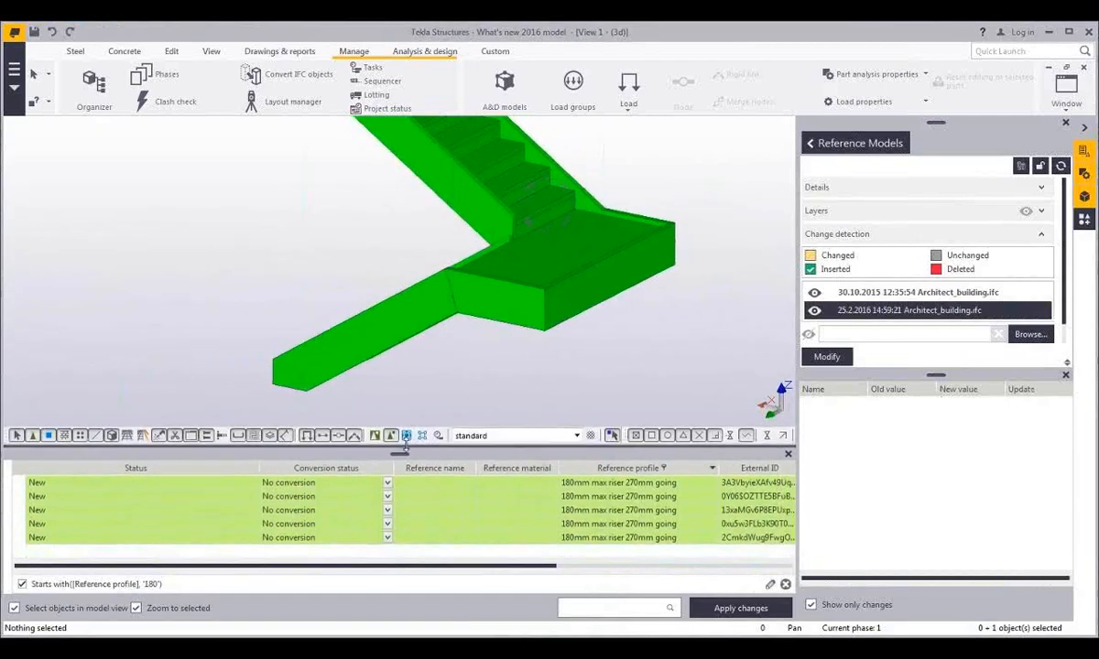
left_click(202, 540)
left_click(199, 526)
left_click(198, 511)
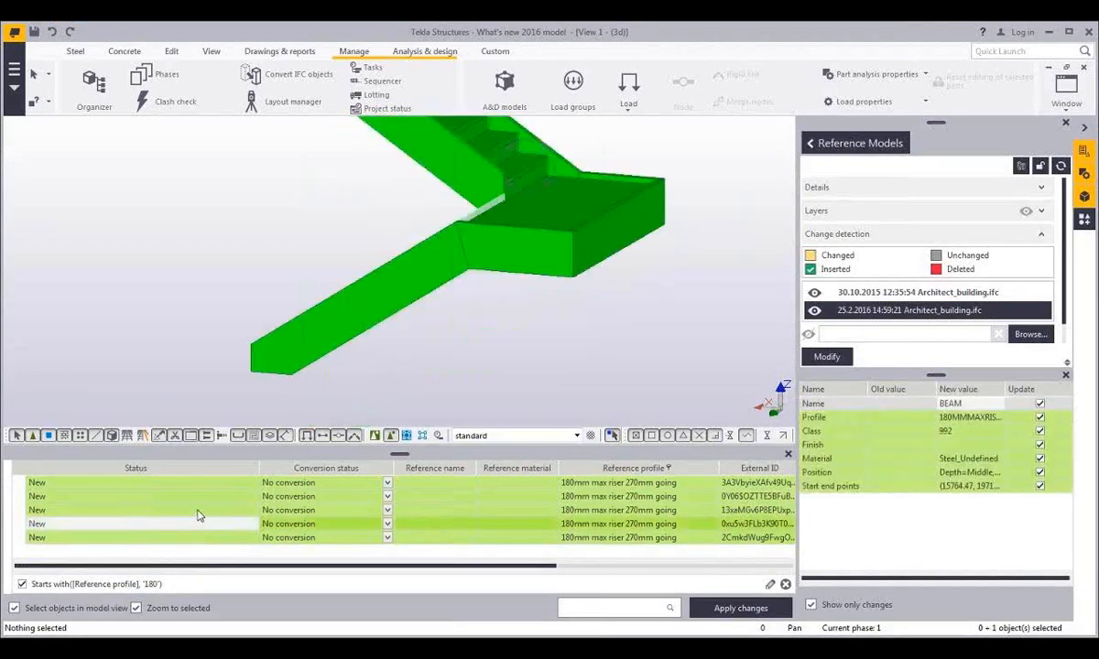
left_click(385, 510)
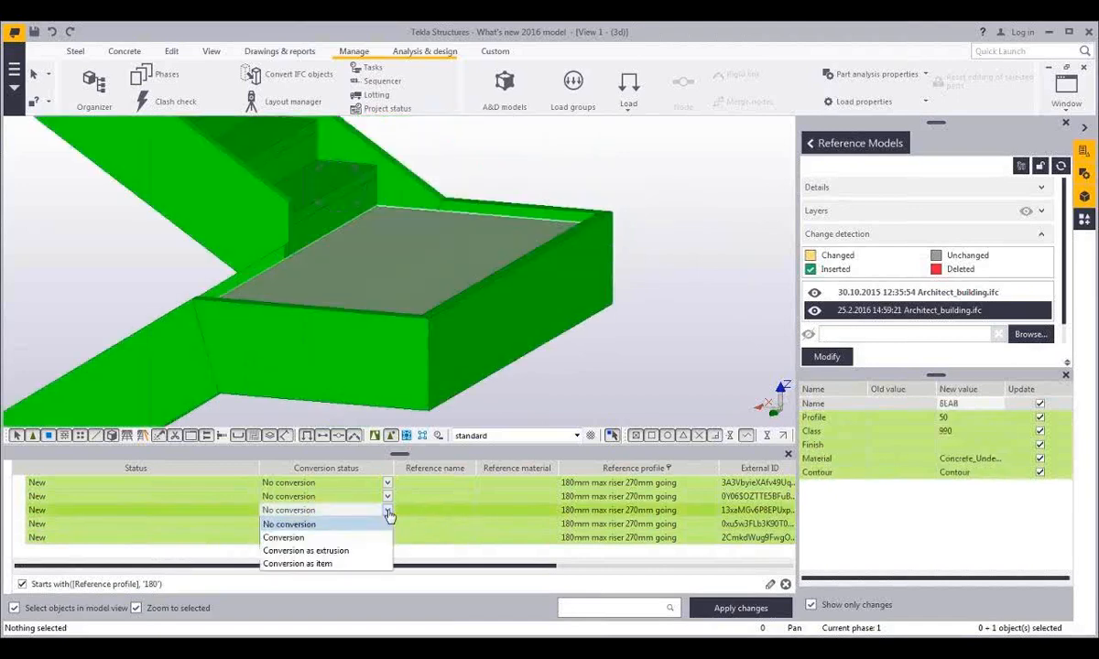
left_click(351, 538)
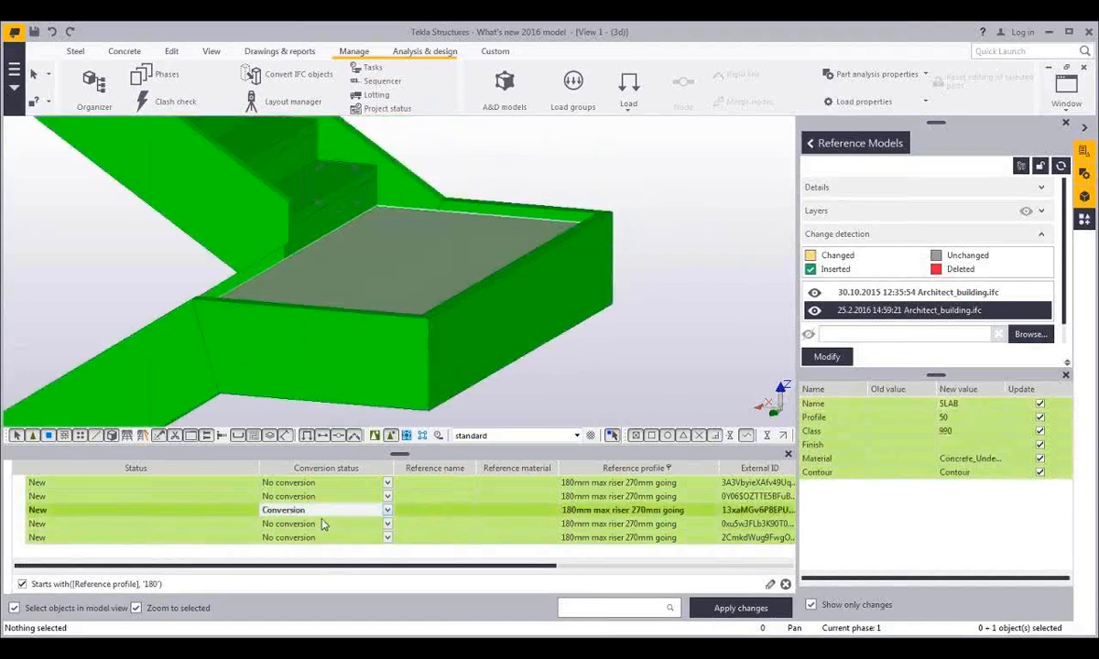
Set the stepped parts of the upper and lower stair flights to Conversion as item and apply the conversion changes
left_click(232, 497)
left_click(387, 496)
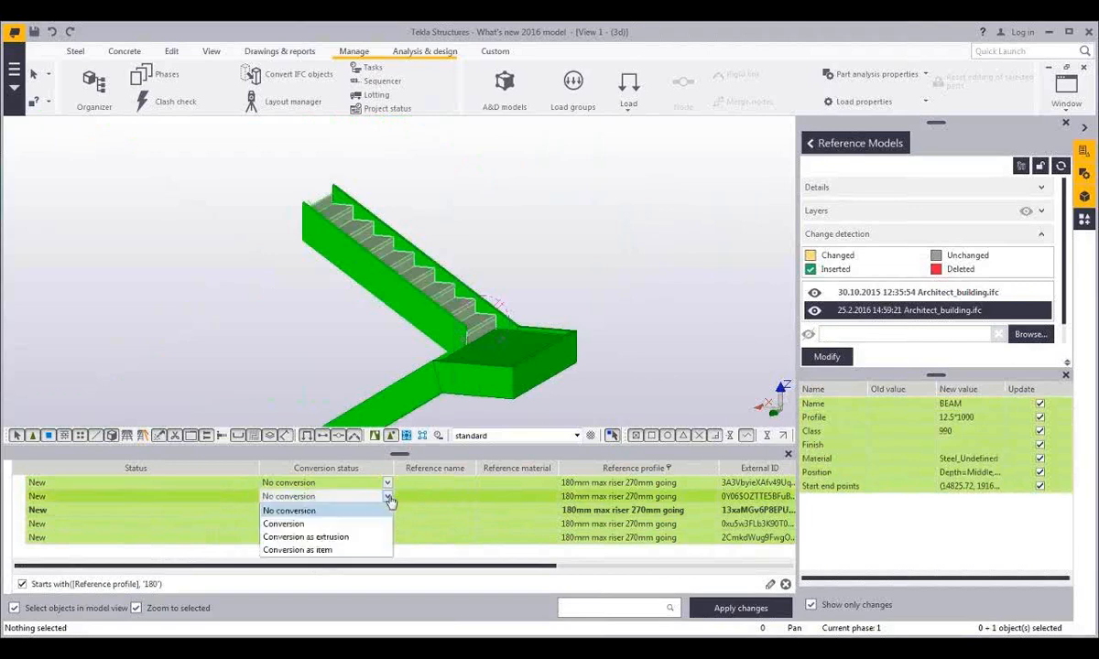
left_click(307, 549)
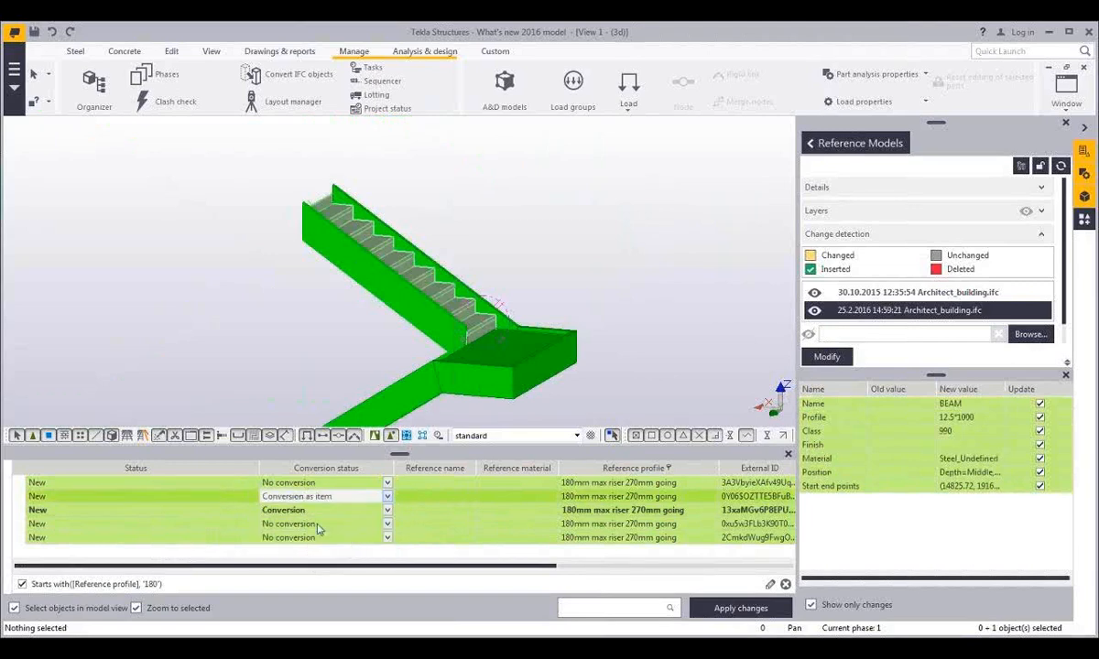
left_click(243, 484)
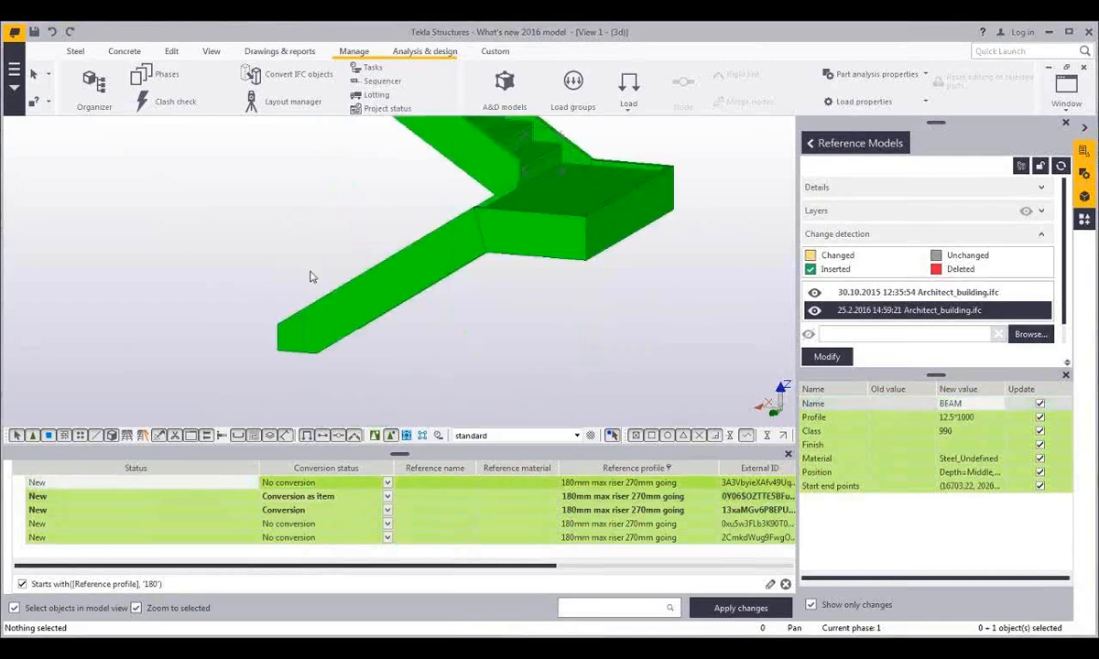
middle_click_drag(310, 273, 362, 312, "ctrl")
left_click(387, 483)
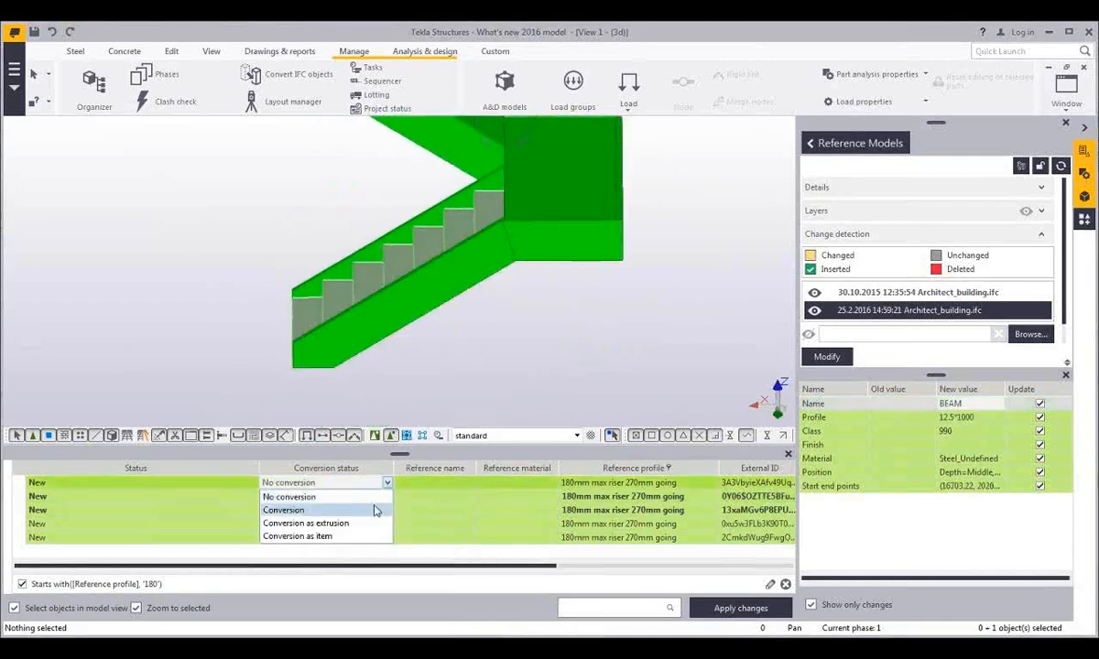
left_click(359, 537)
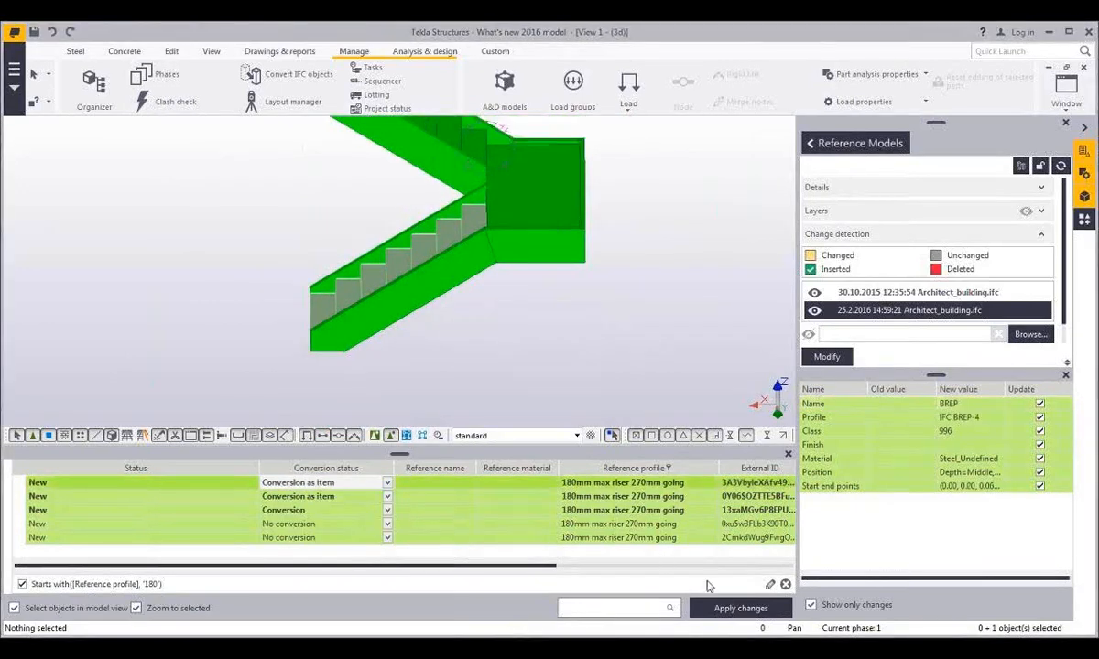
left_click(728, 609)
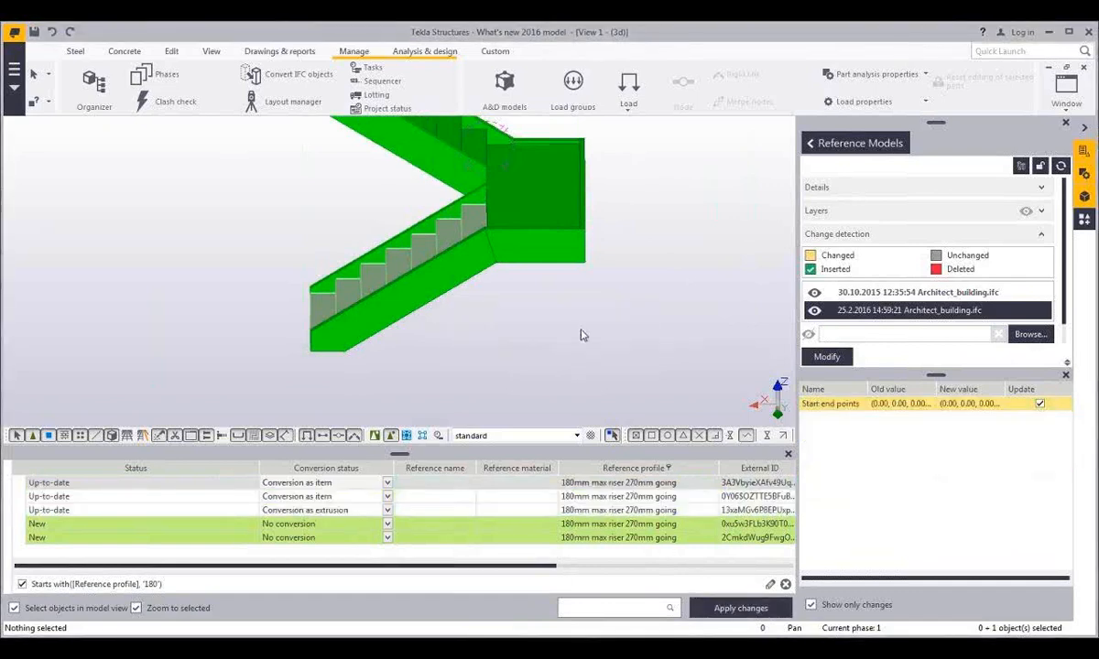
Hide both the 25.2.2016 and 30.10.2015 versions of Architect_building.ifc and inspect the converted stair and landing
left_click(583, 334)
middle_click_drag(584, 321, 508, 379)
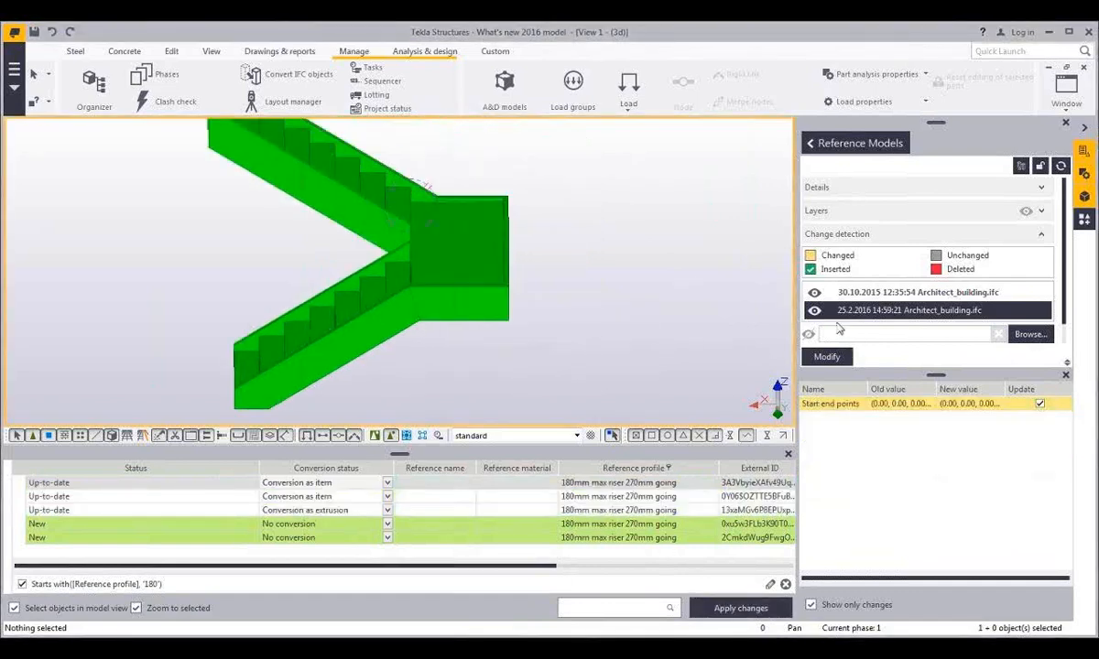
left_click(815, 310)
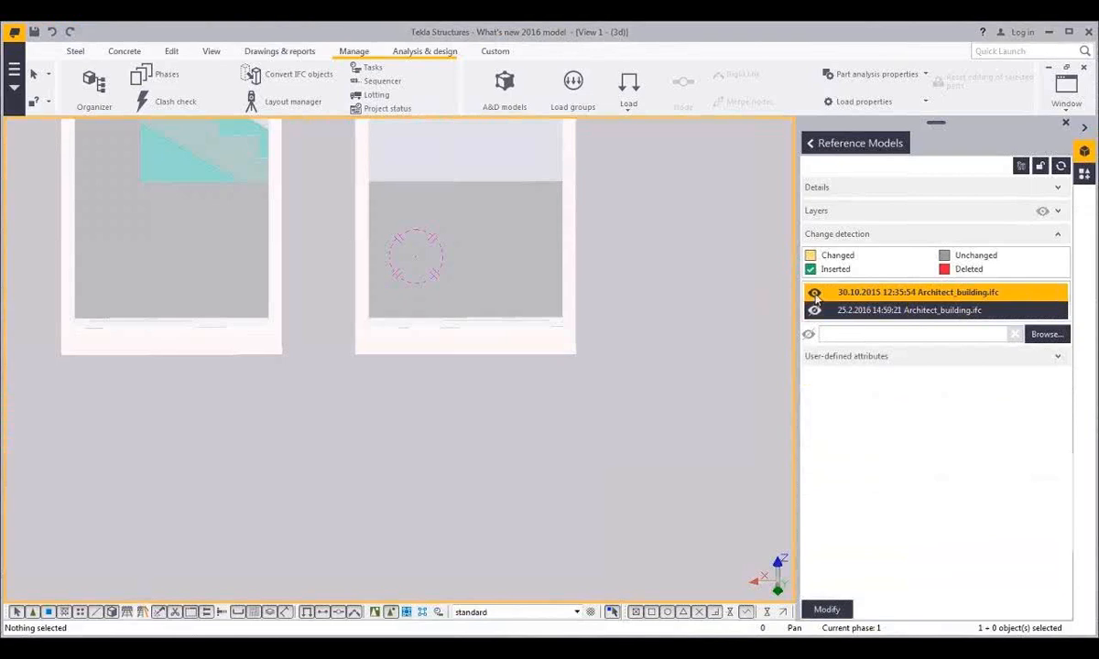
left_click(815, 294)
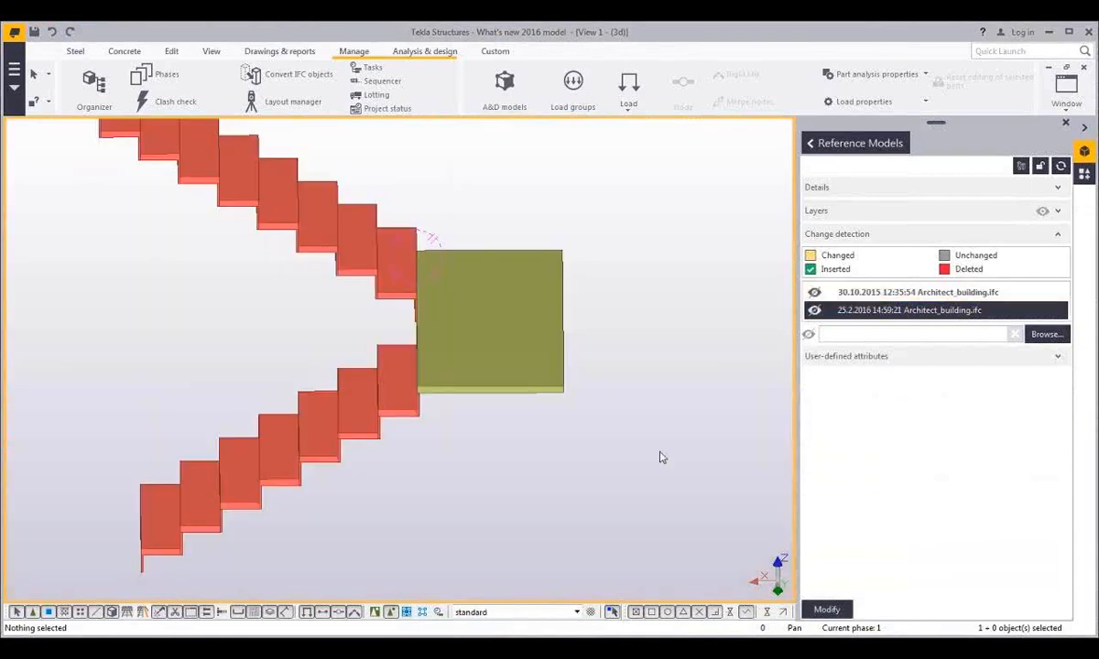
middle_click_drag(659, 456, 597, 430, "ctrl")
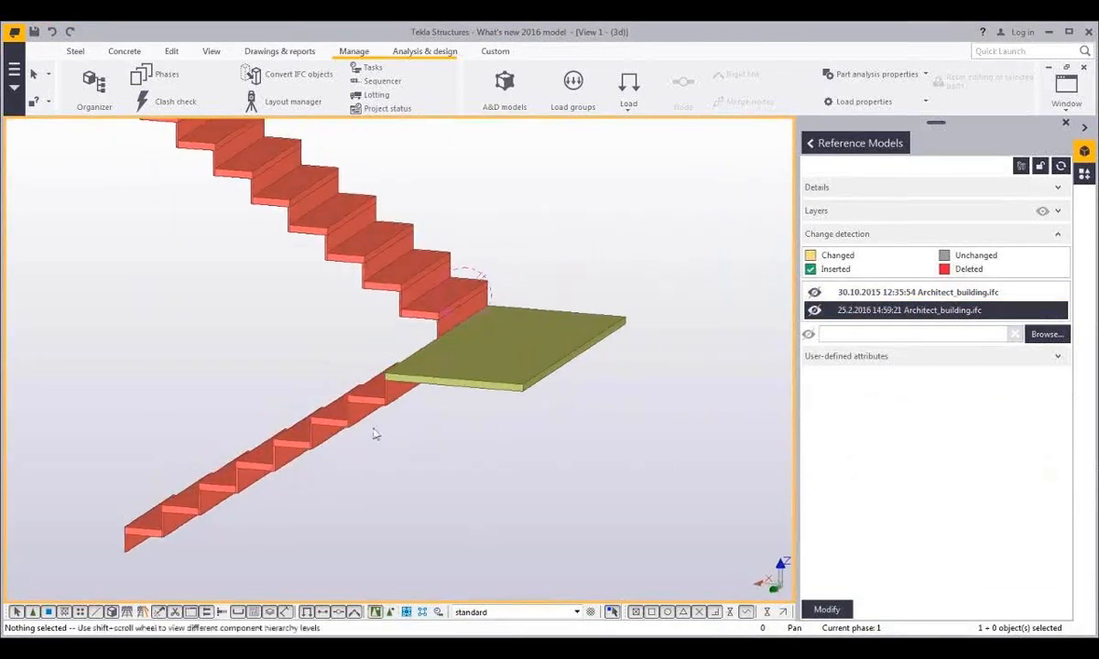
middle_click_drag(463, 362, 537, 445, "ctrl")
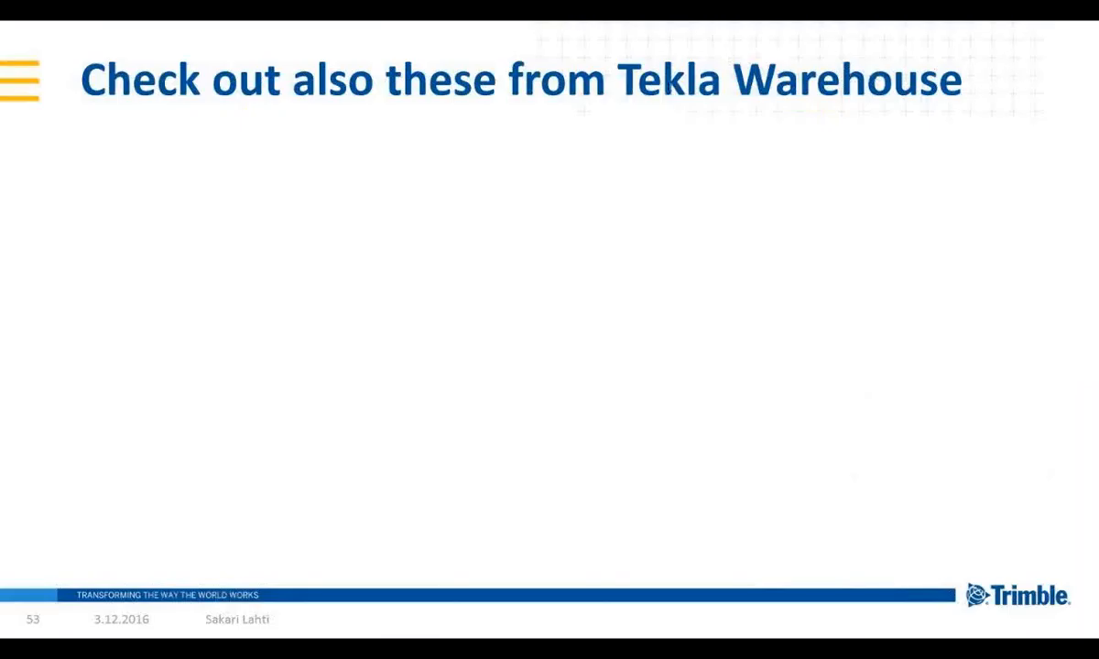